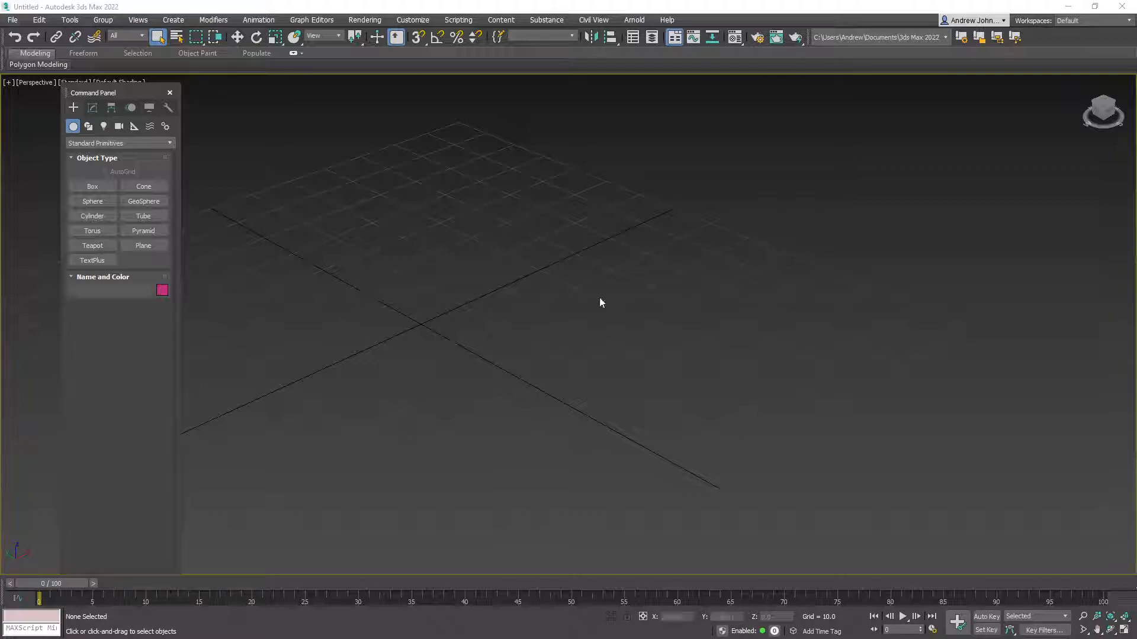
Start a box with AutoGrid enabled, entering length 2 and width 2
drag(125, 93, 99, 94)
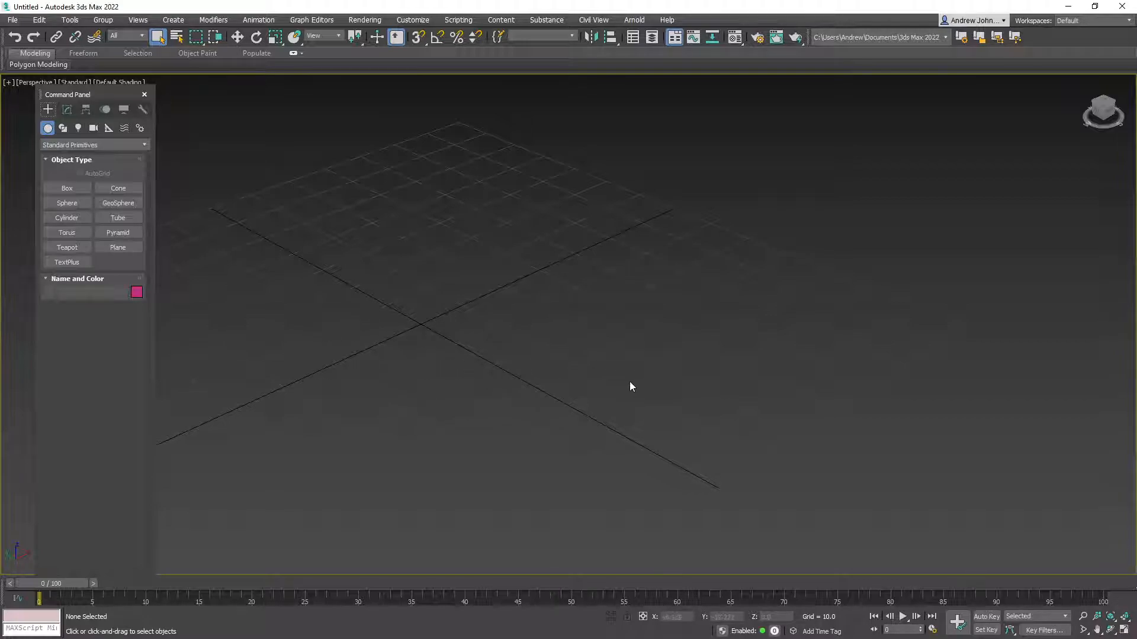
scroll(446, 356, down, 5)
middle_drag(417, 351, 525, 398)
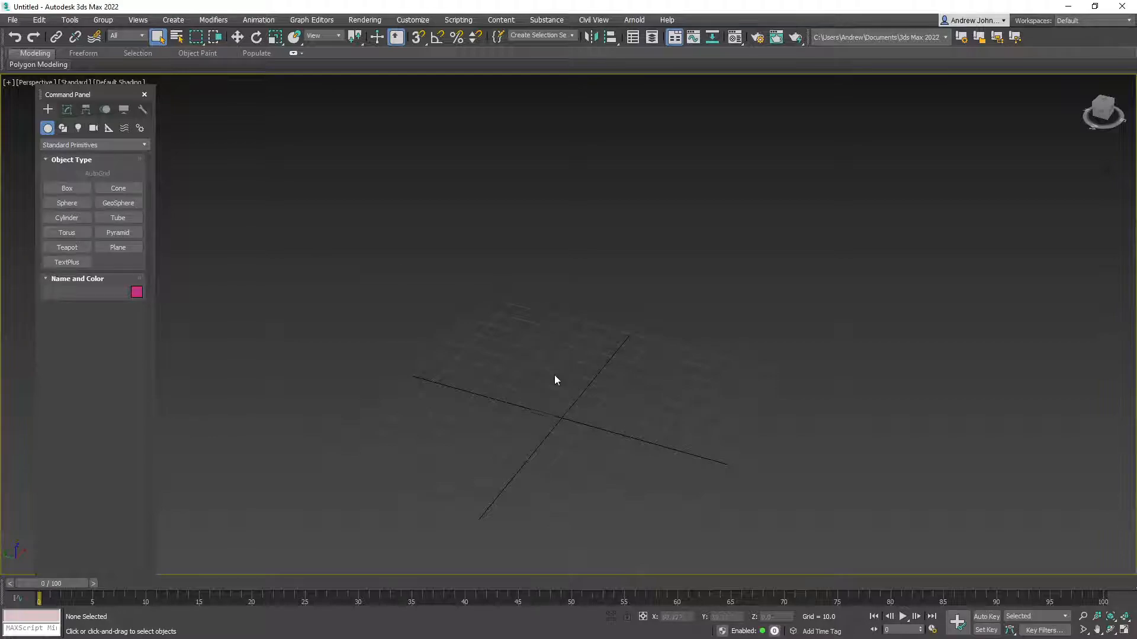
scroll(575, 393, up, 2)
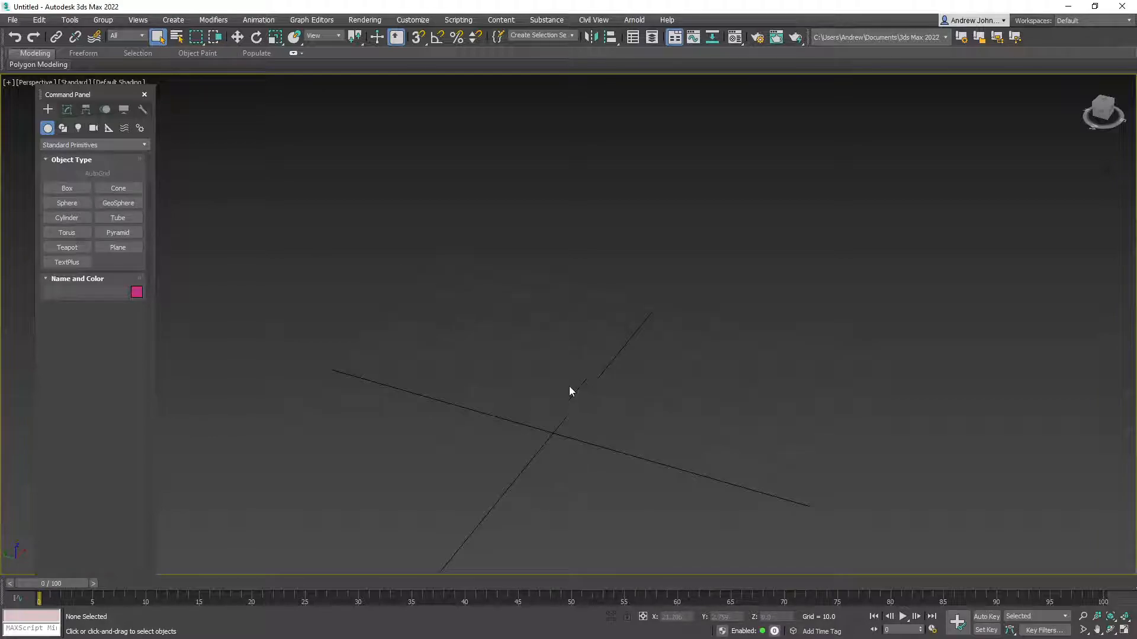
click(81, 188)
click(79, 173)
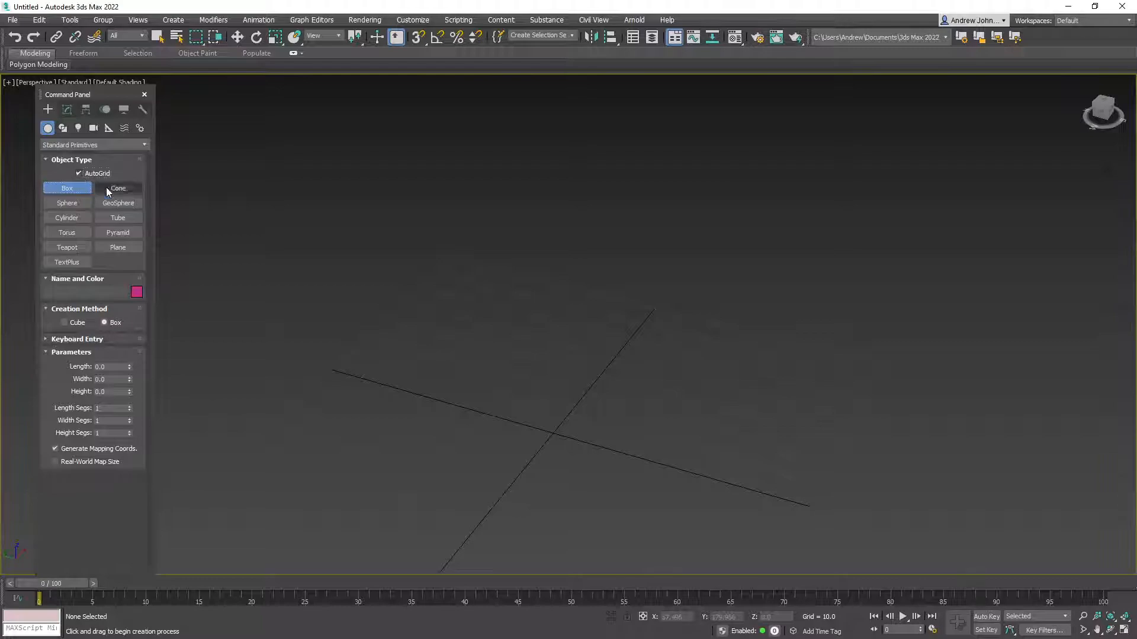
click(113, 367)
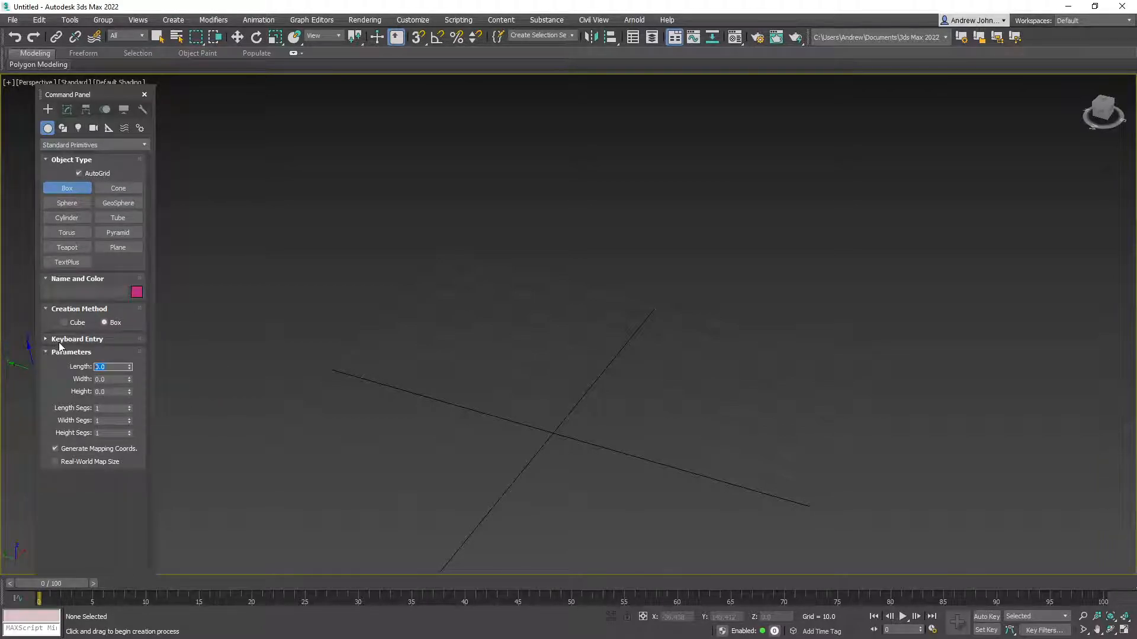
text(2)
key(Tab)
text(2)
key(Tab)
Draw the post box on the grid and set it to 2 by 2 by 6
drag(462, 406, 463, 416)
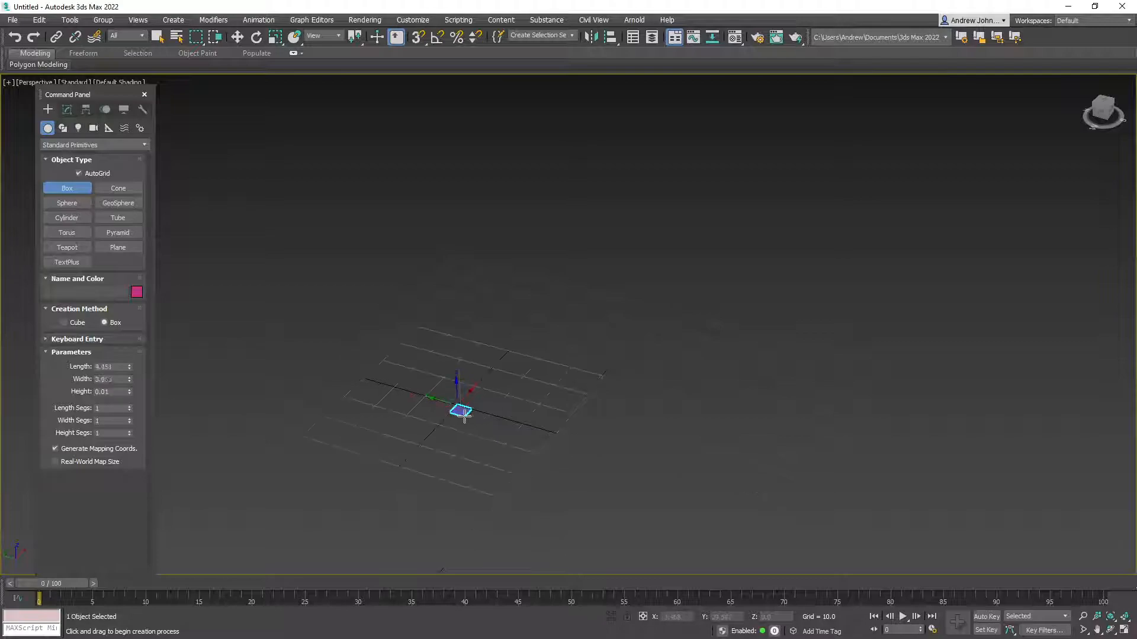
right_click(481, 410)
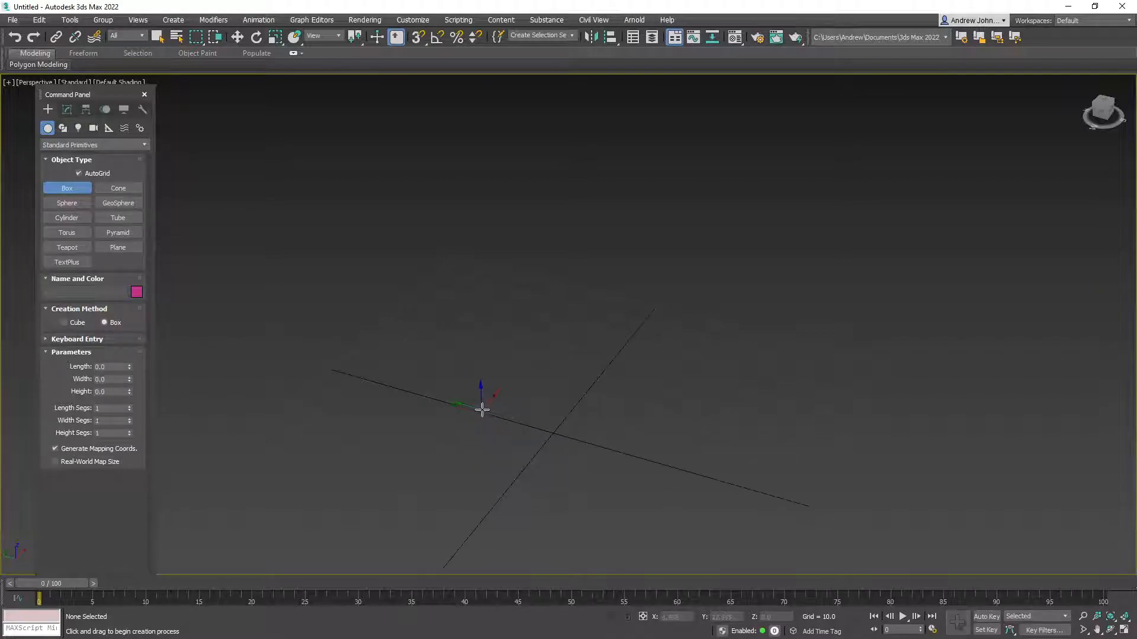
drag(456, 407, 460, 419)
click(467, 390)
double_click(100, 367)
text(2)
key(Tab)
text(2)
key(Tab)
text(6)
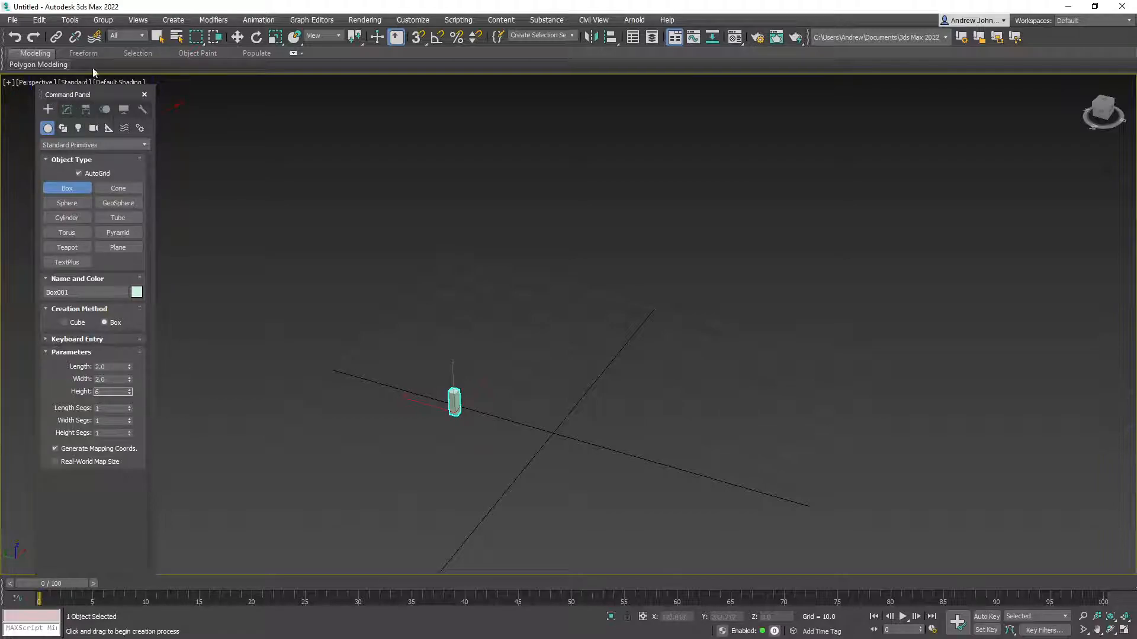
click(237, 37)
Add a small sphere on top of the box
middle_drag(509, 419, 419, 400)
scroll(311, 381, up, 4)
middle_drag(559, 403, 424, 391)
scroll(494, 409, down, 5)
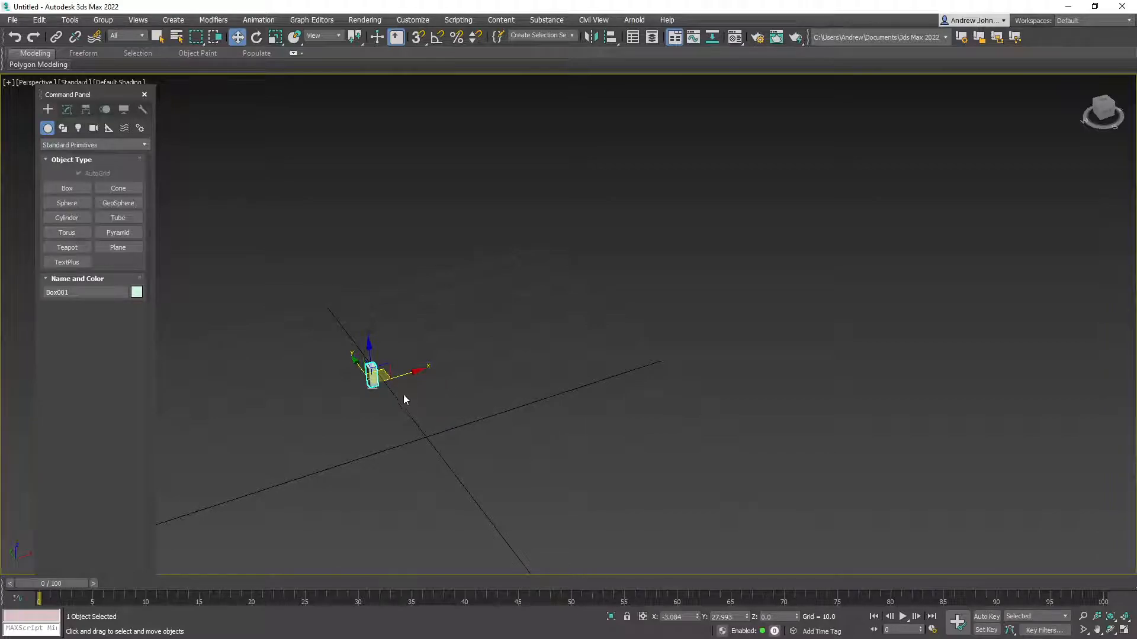
alt+middle_drag(311, 294, 497, 383)
scroll(389, 378, up, 5)
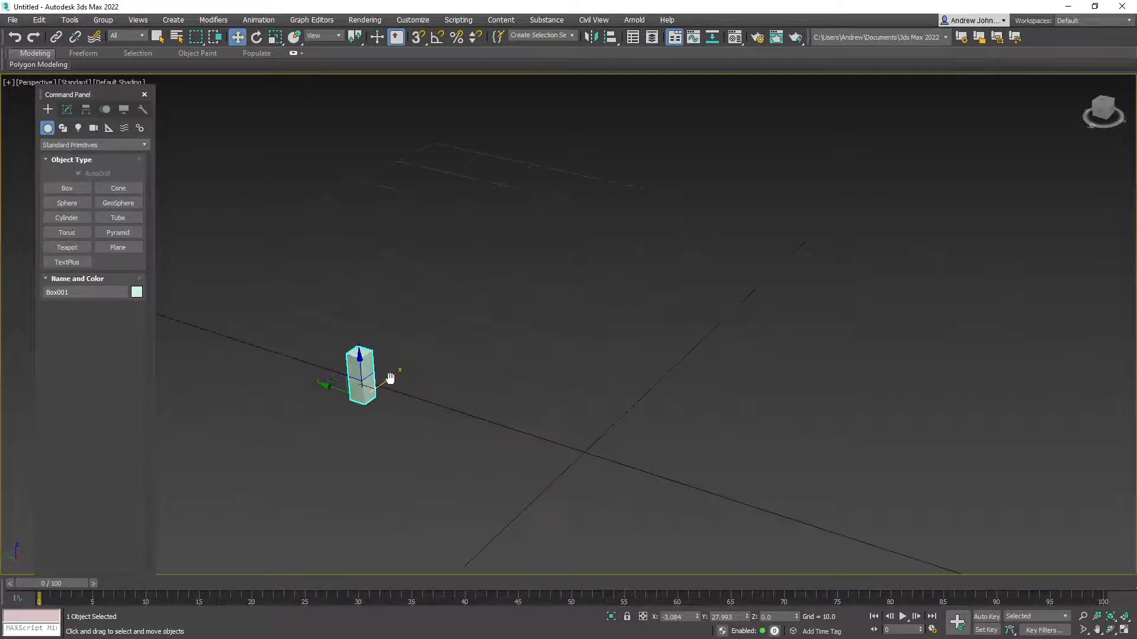
click(78, 204)
drag(360, 352, 357, 307)
Select the sphere and box together and group them as Group001
click(237, 37)
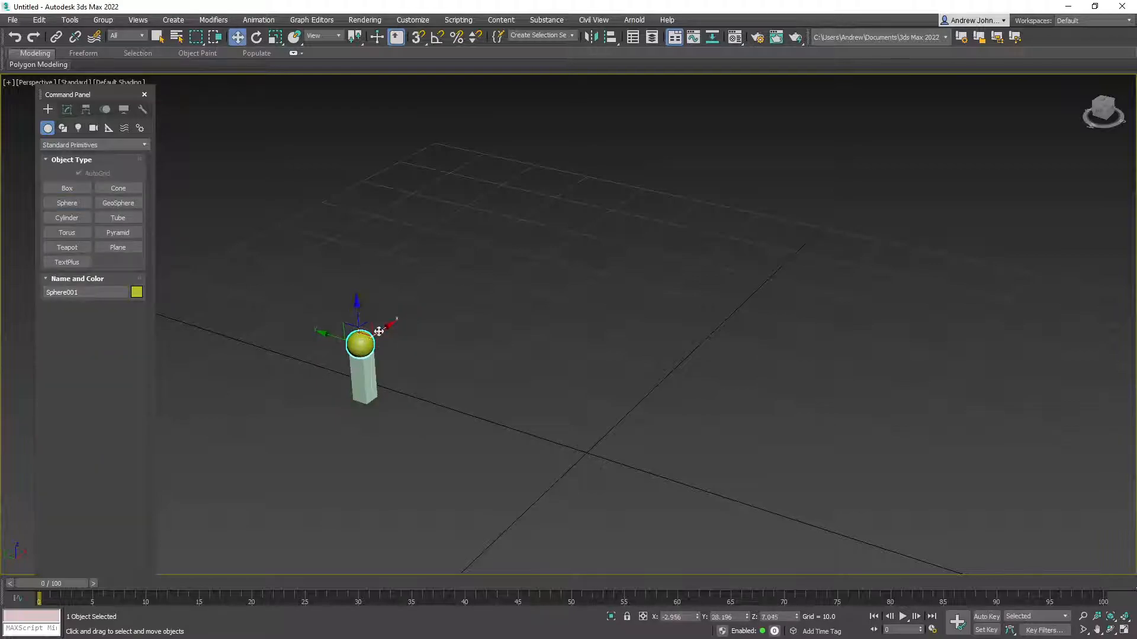
ctrl+click(363, 376)
click(104, 21)
click(113, 37)
click(578, 346)
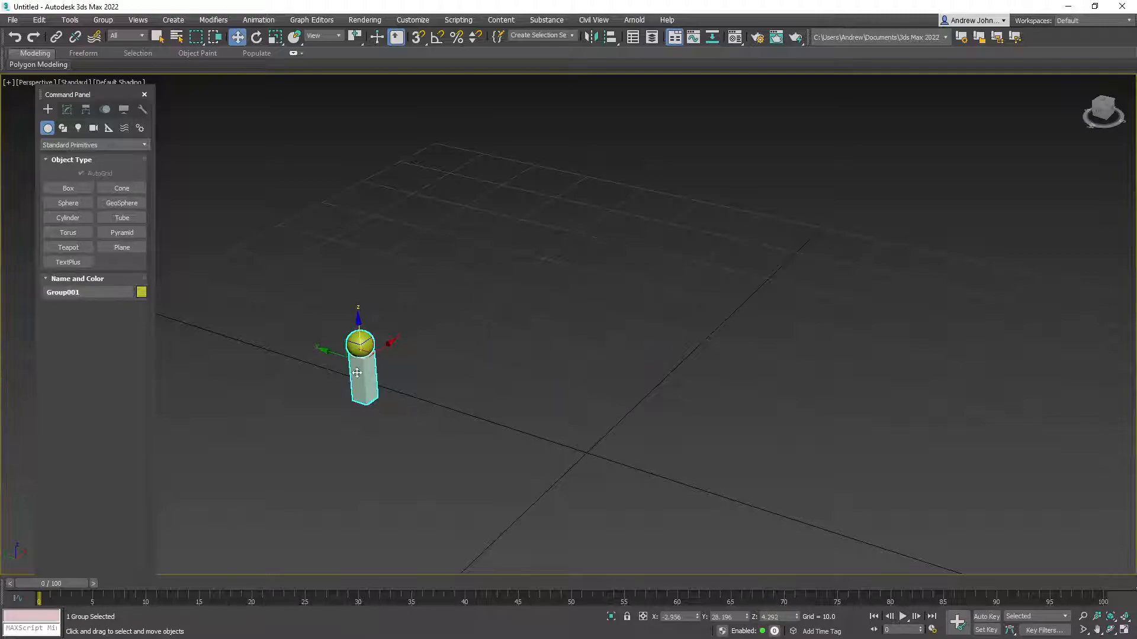
Slide Group001 along its Y axis
drag(329, 353, 287, 341)
middle_drag(492, 404, 352, 360)
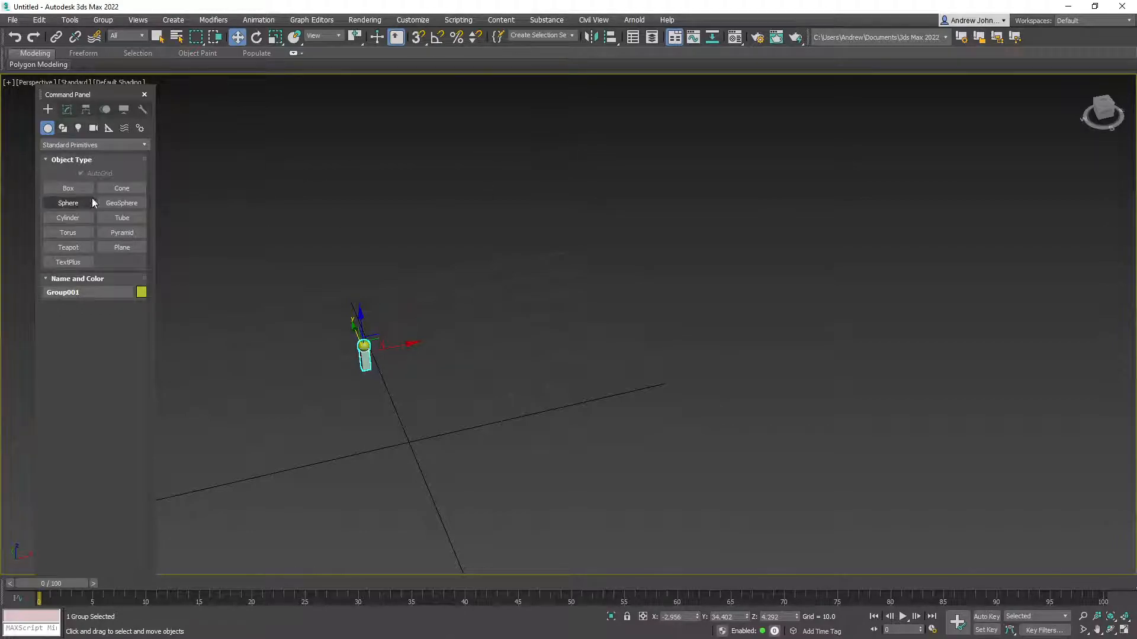
click(76, 188)
scroll(506, 346, down, 2)
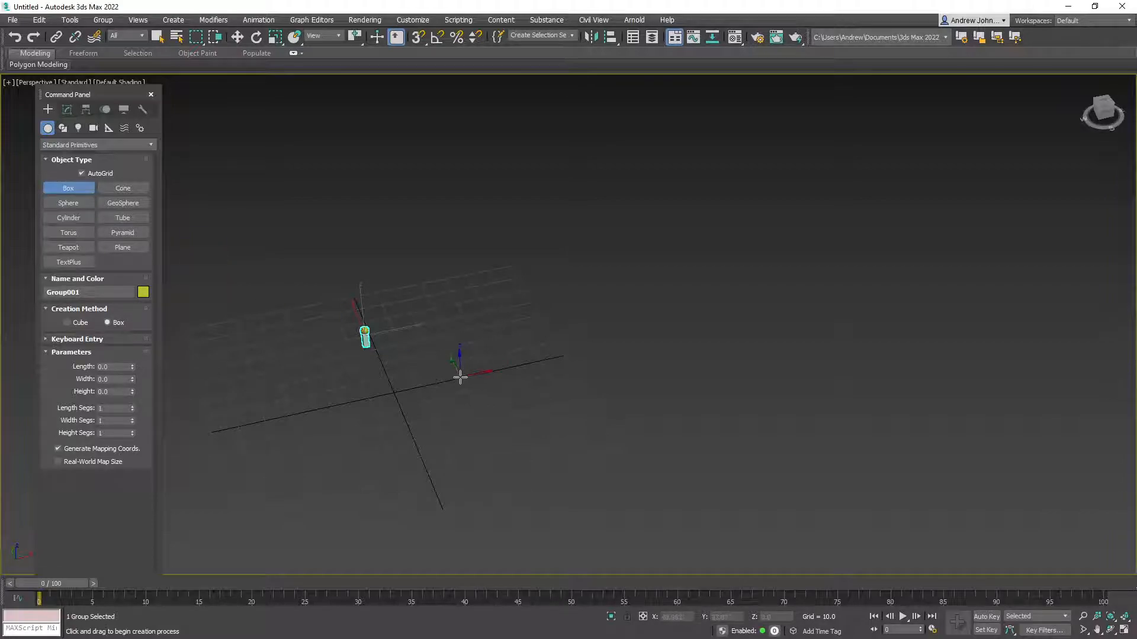
Draw a large block about 131 by 72.5 by 23.6 beside the post
drag(345, 260, 608, 401)
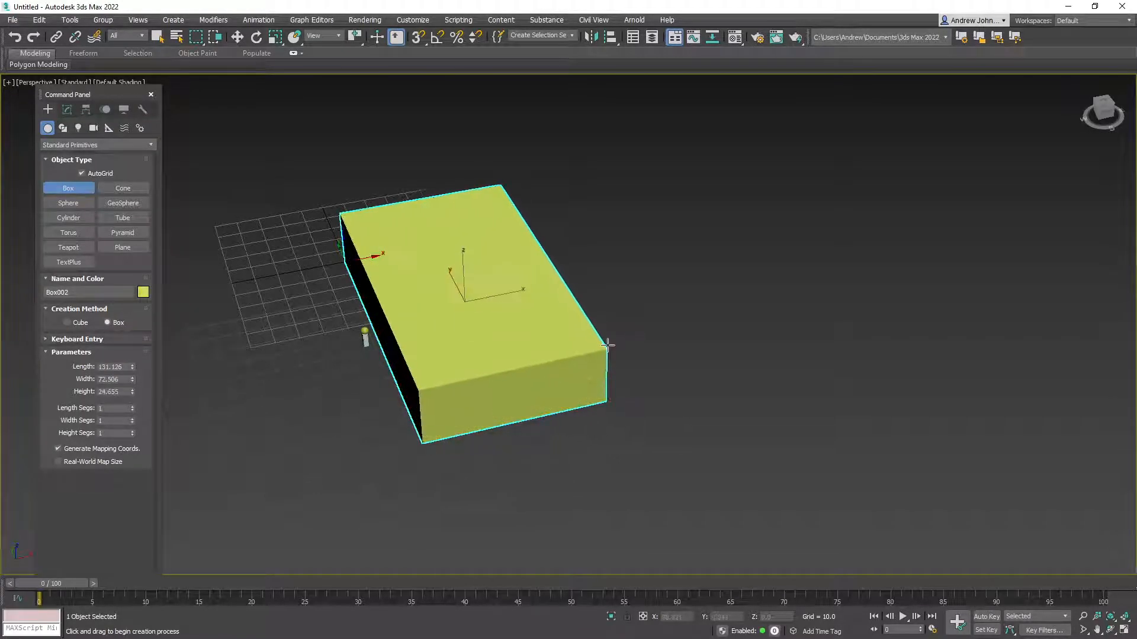
click(613, 344)
mouse_move(505, 442)
alt+middle_down()
mouse_move(579, 385)
mouse_move(528, 409)
mouse_move(553, 401)
mouse_move(528, 389)
mouse_move(521, 417)
mouse_move(498, 427)
alt+middle_up()
scroll(528, 409, up, 5)
scroll(529, 389, down, 5)
alt+middle_drag(592, 393, 572, 419)
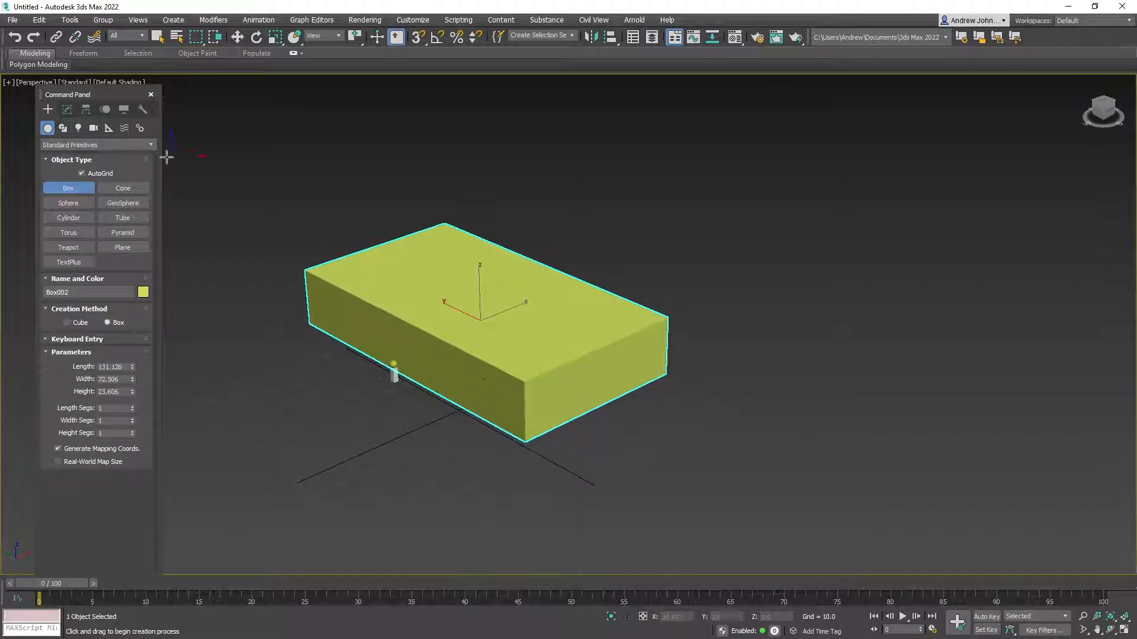
Reposition the block along Y and X, undoing an accidental lift along Z
click(237, 37)
mouse_move(580, 389)
alt+middle_down()
mouse_move(533, 393)
mouse_move(595, 394)
alt+middle_up()
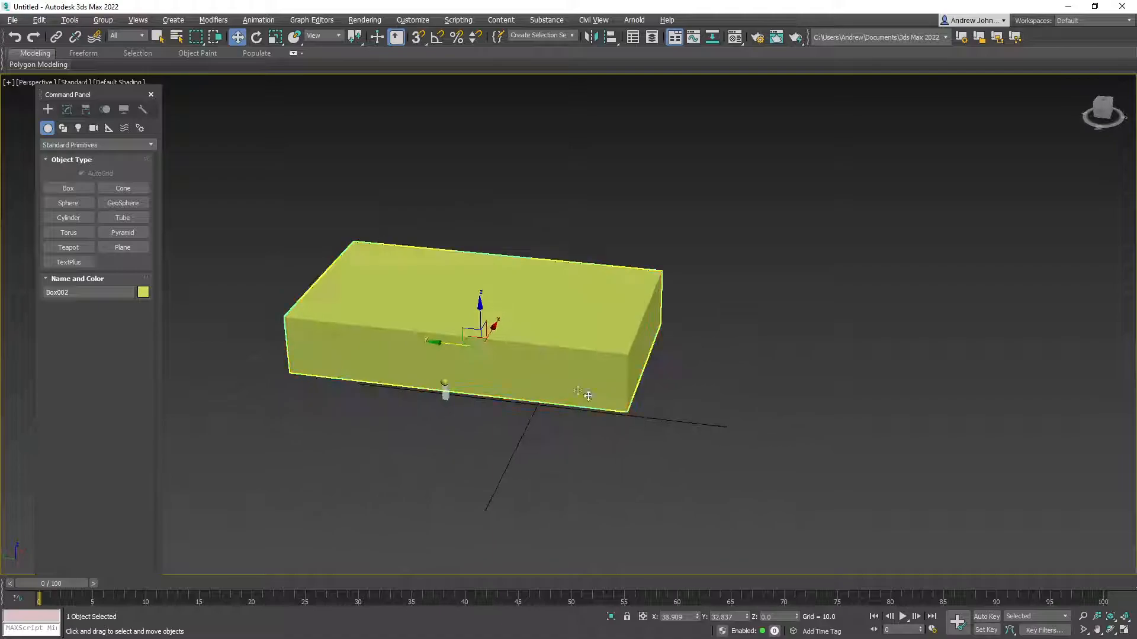
drag(447, 349, 536, 355)
alt+middle_drag(568, 409, 600, 414)
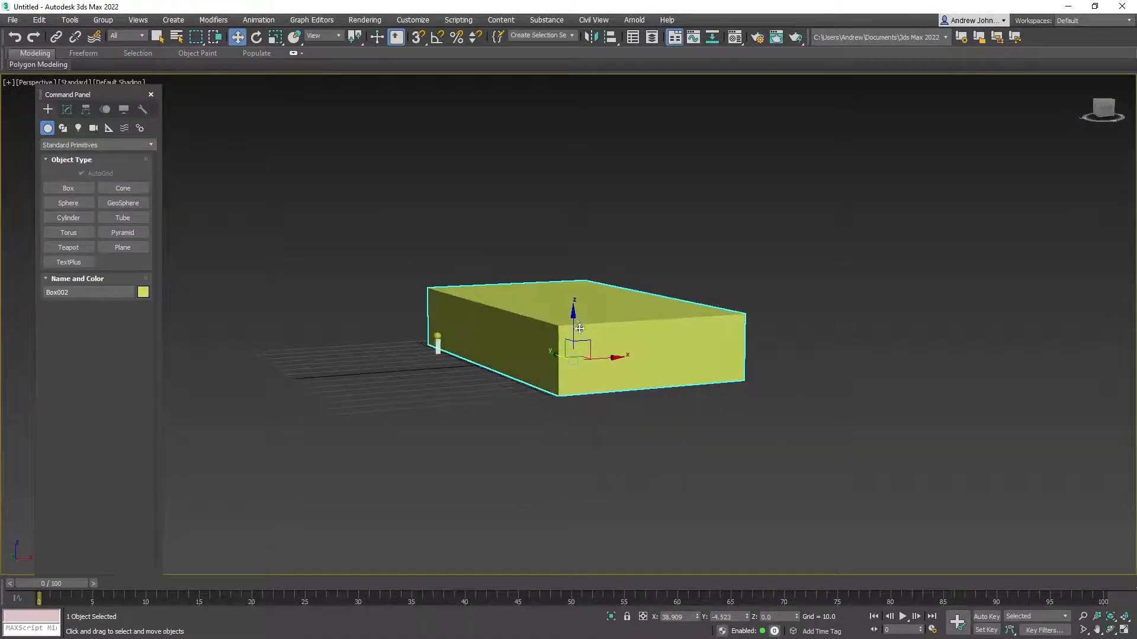
alt+middle_drag(509, 363, 531, 372)
drag(531, 372, 554, 367)
alt+middle_drag(554, 367, 473, 381)
drag(504, 342, 504, 226)
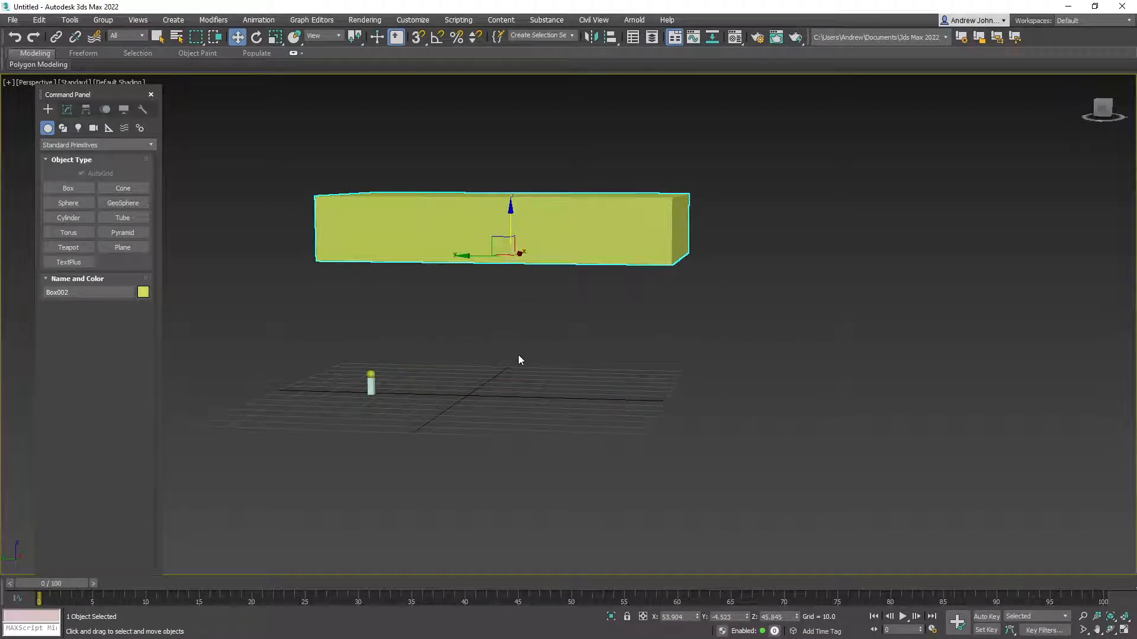
key(ctrl+z)
Move the block along Y away from the post and Shift-drag a clone beside it
alt+middle_drag(499, 388, 356, 351)
mouse_move(524, 395)
alt+middle_down()
mouse_move(474, 375)
mouse_move(550, 416)
mouse_move(524, 394)
alt+middle_up()
drag(524, 394, 255, 249)
alt+middle_drag(361, 312, 341, 338)
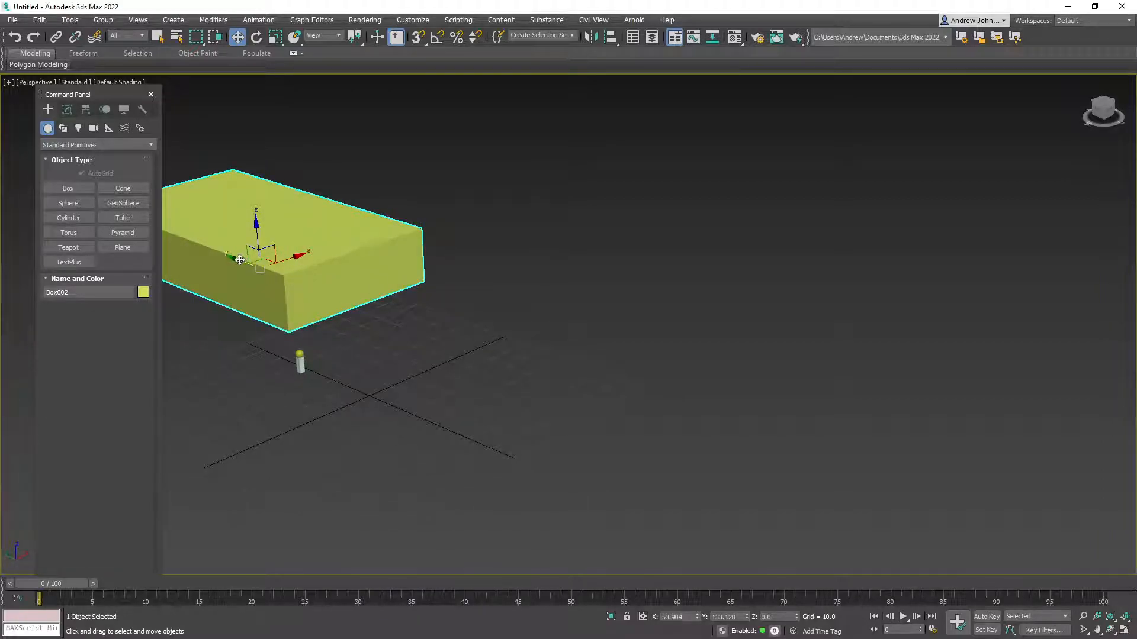
mouse_move(238, 258)
shift+mouse_down()
mouse_move(450, 320)
mouse_move(470, 343)
shift+mouse_up()
Confirm the cloned block and scale it flat along Z into a slab
shift+drag(461, 338, 458, 336)
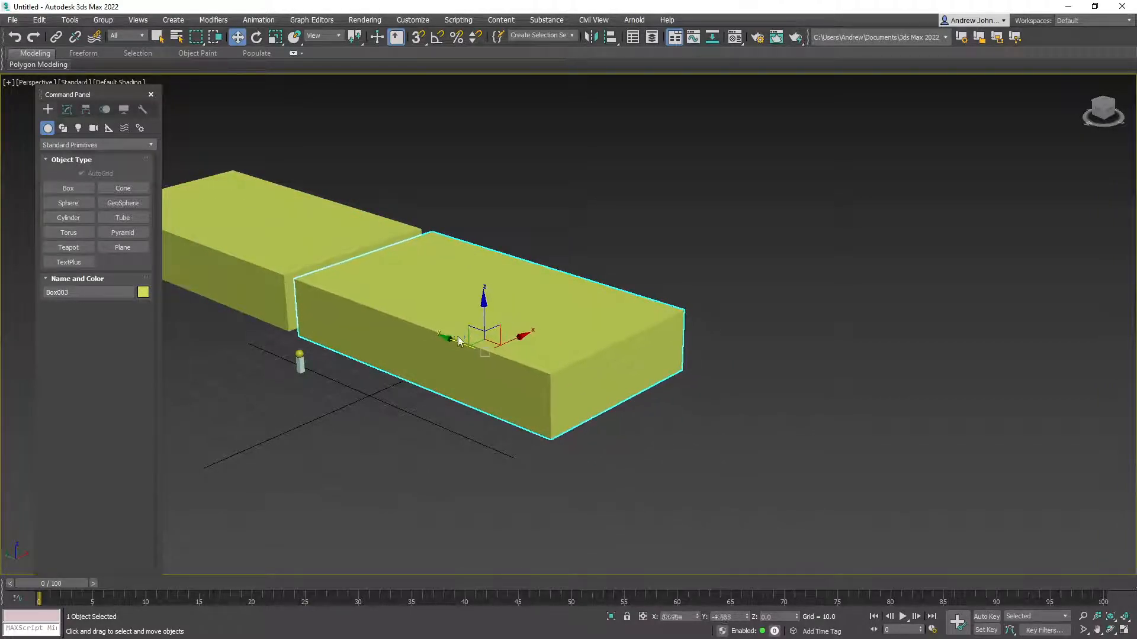
click(569, 377)
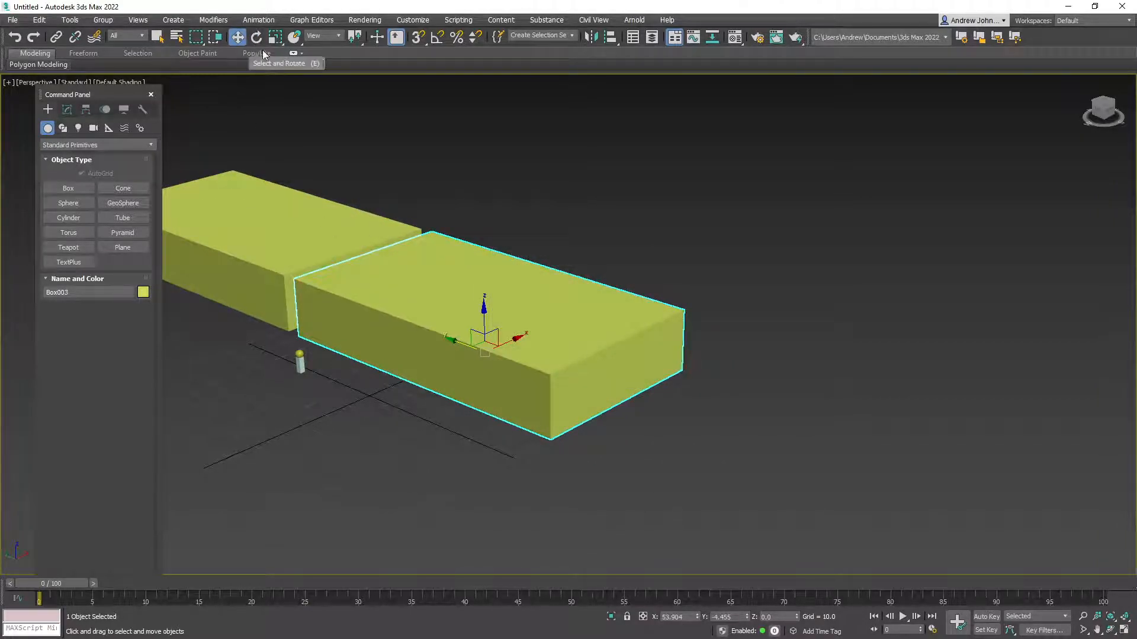
click(275, 38)
drag(483, 306, 525, 333)
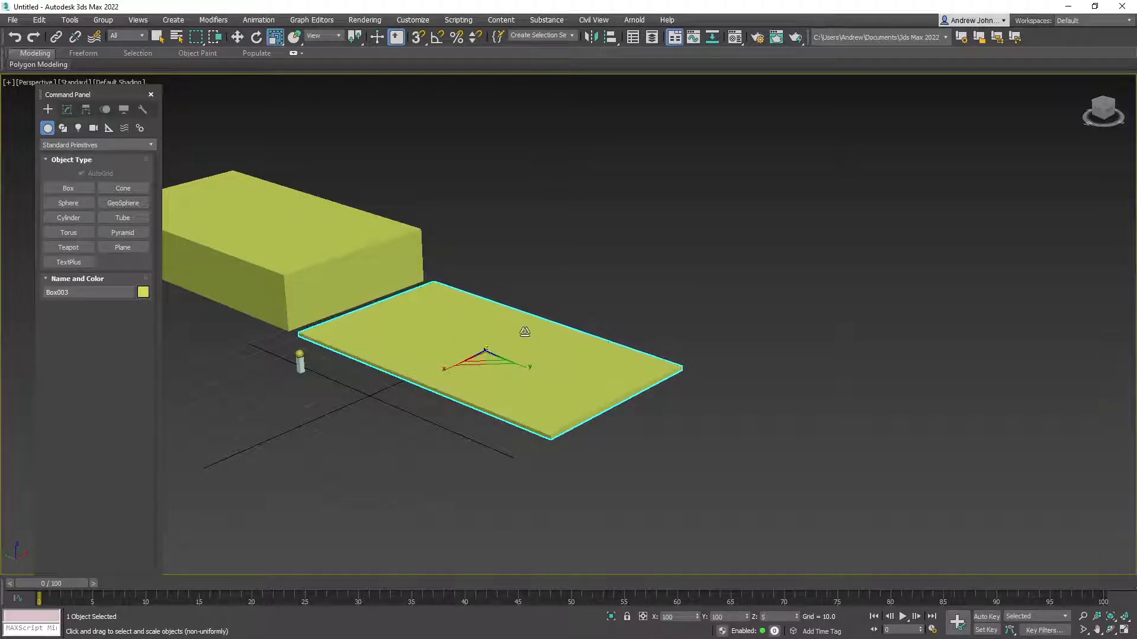
Copy the slab upward along Z
middle_drag(387, 407, 414, 342)
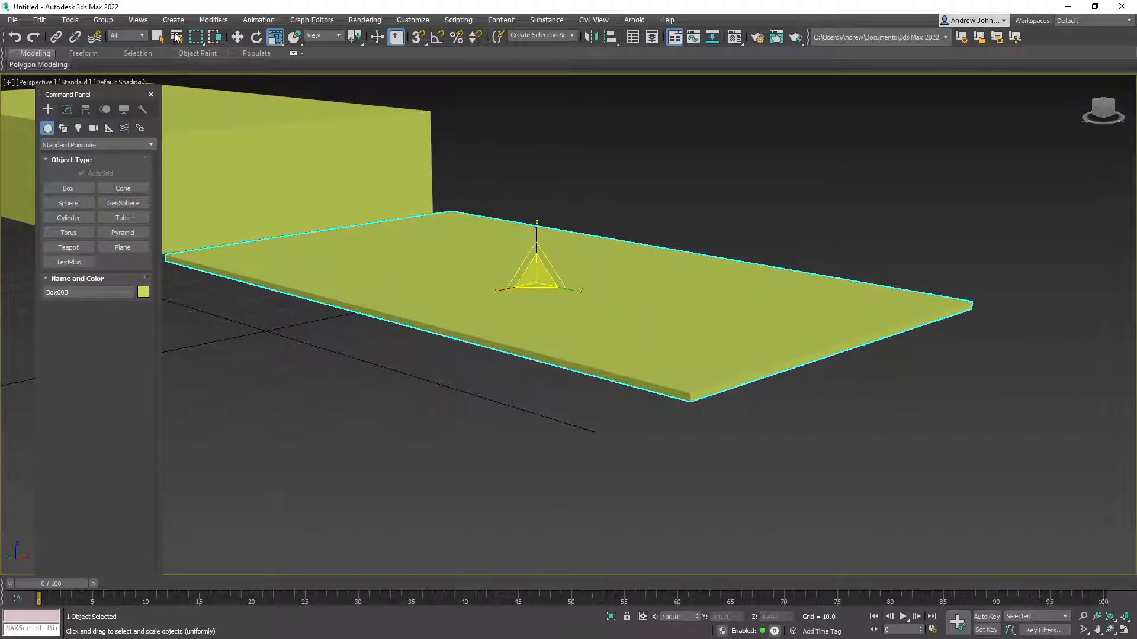
click(237, 36)
alt+middle_drag(532, 308, 427, 233)
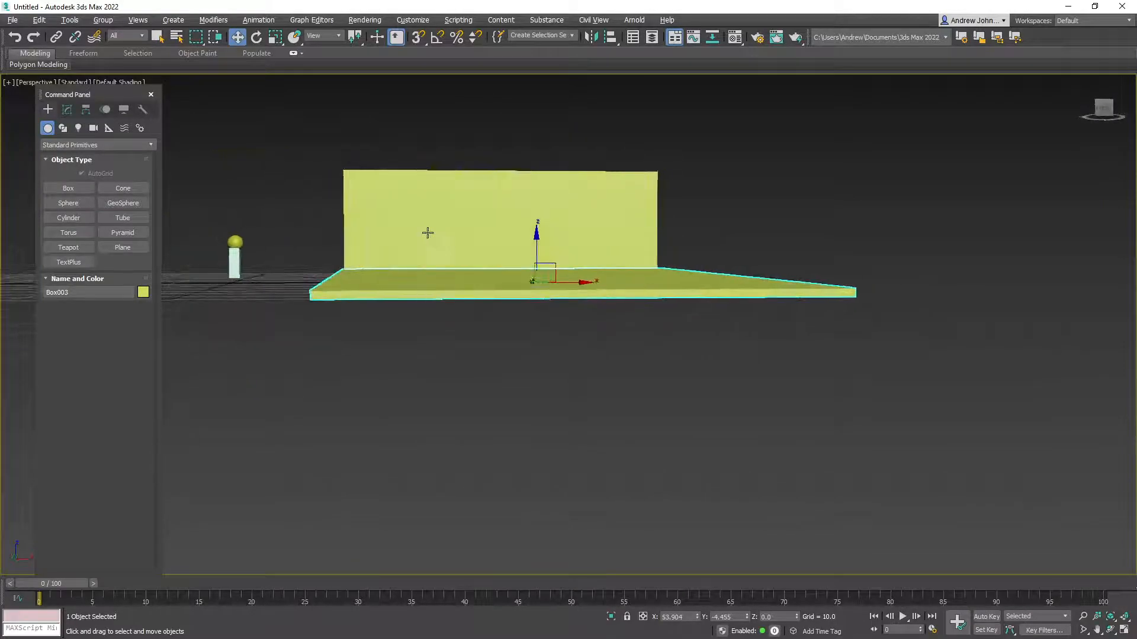
shift+drag(534, 244, 535, 188)
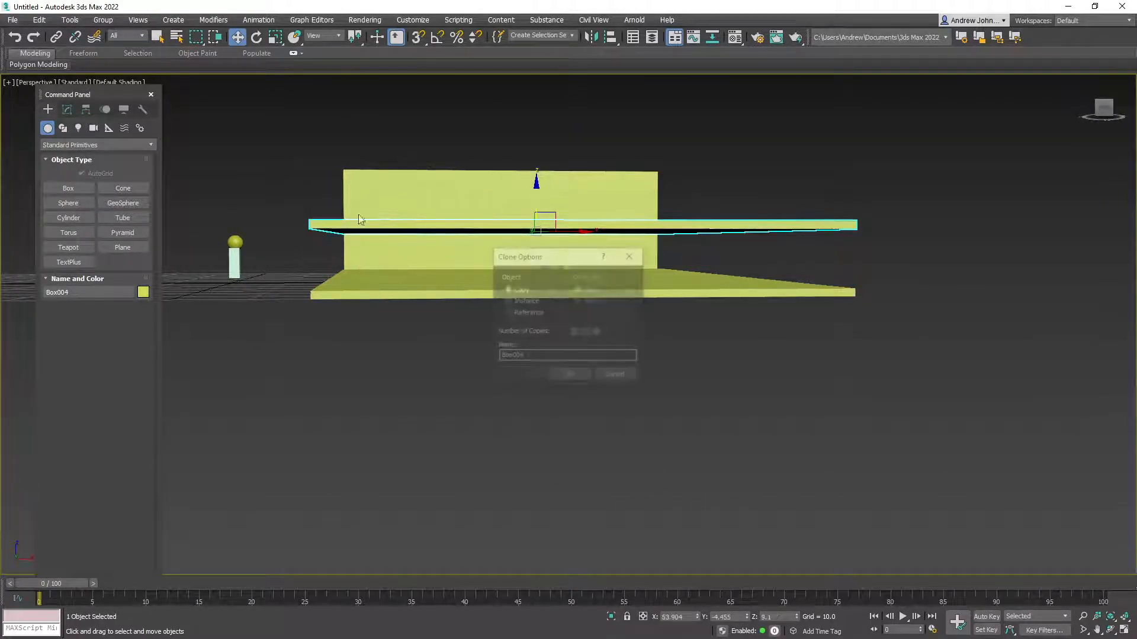
click(569, 377)
Shift Group001 right along X and raise the upper slab along Z
click(237, 270)
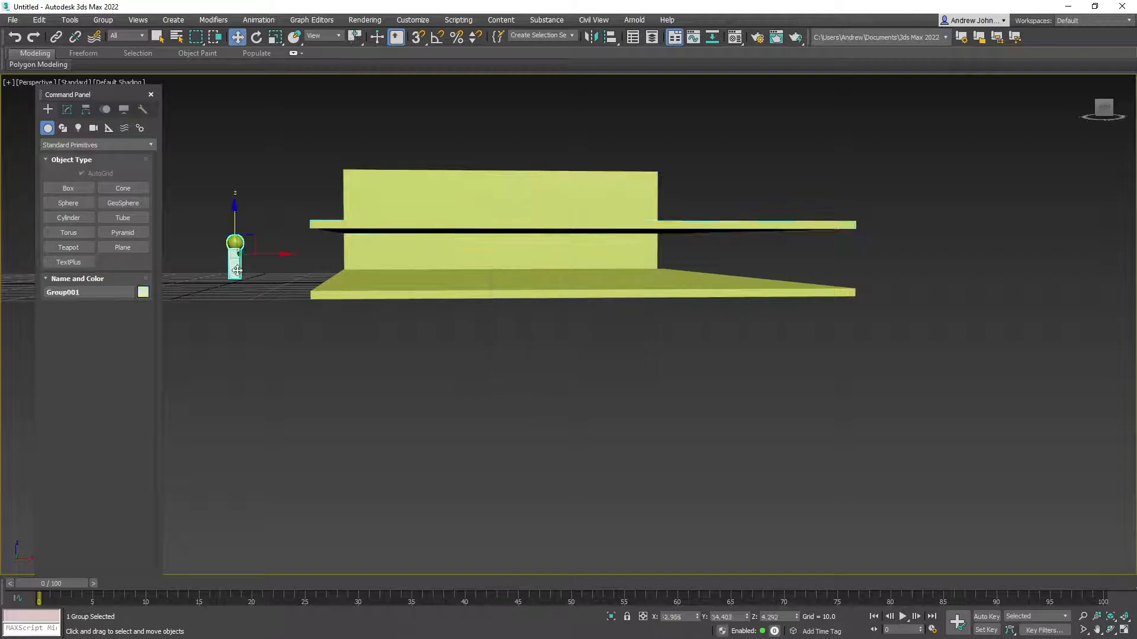
drag(284, 254, 299, 255)
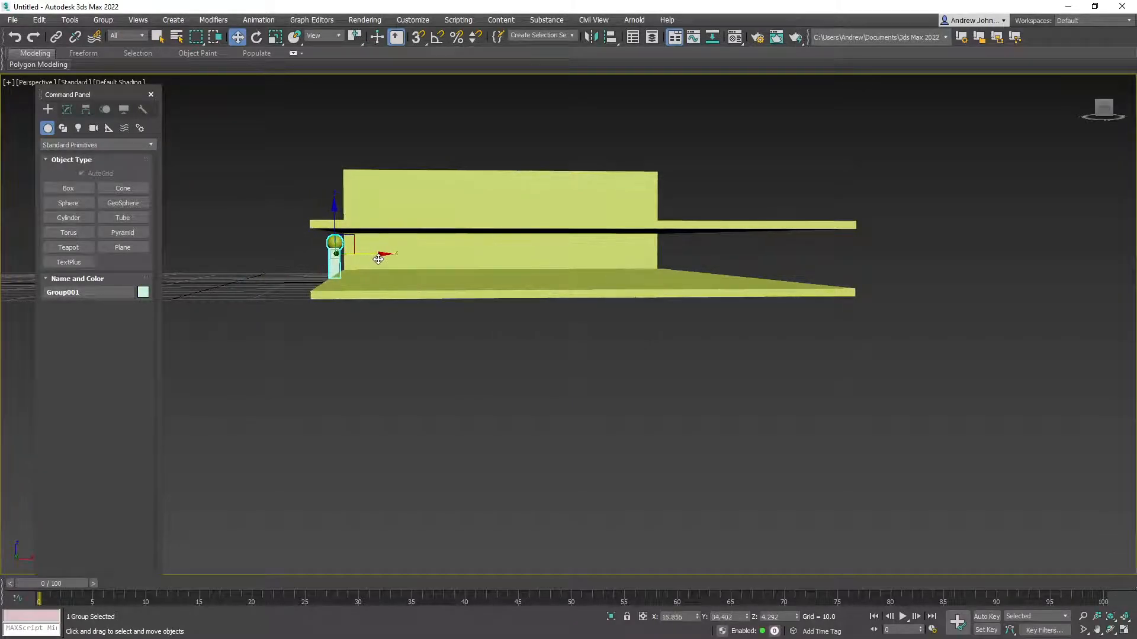
alt+middle_drag(378, 259, 414, 264)
click(473, 257)
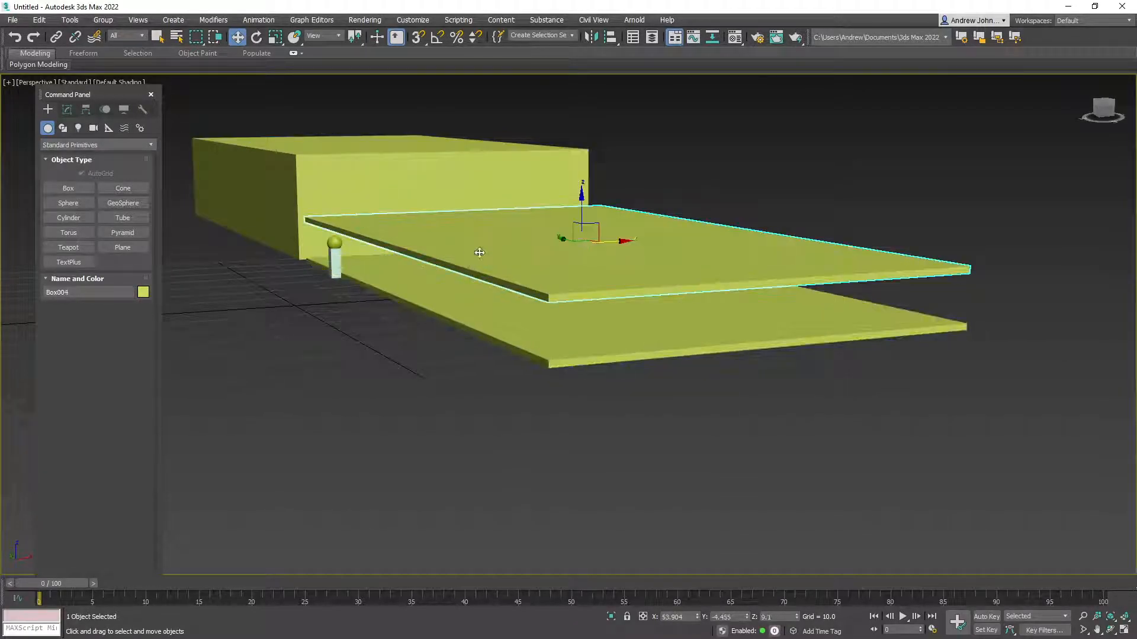
drag(580, 206, 578, 174)
Draw the base of a new box onto the lower slab
alt+middle_drag(581, 177, 516, 300)
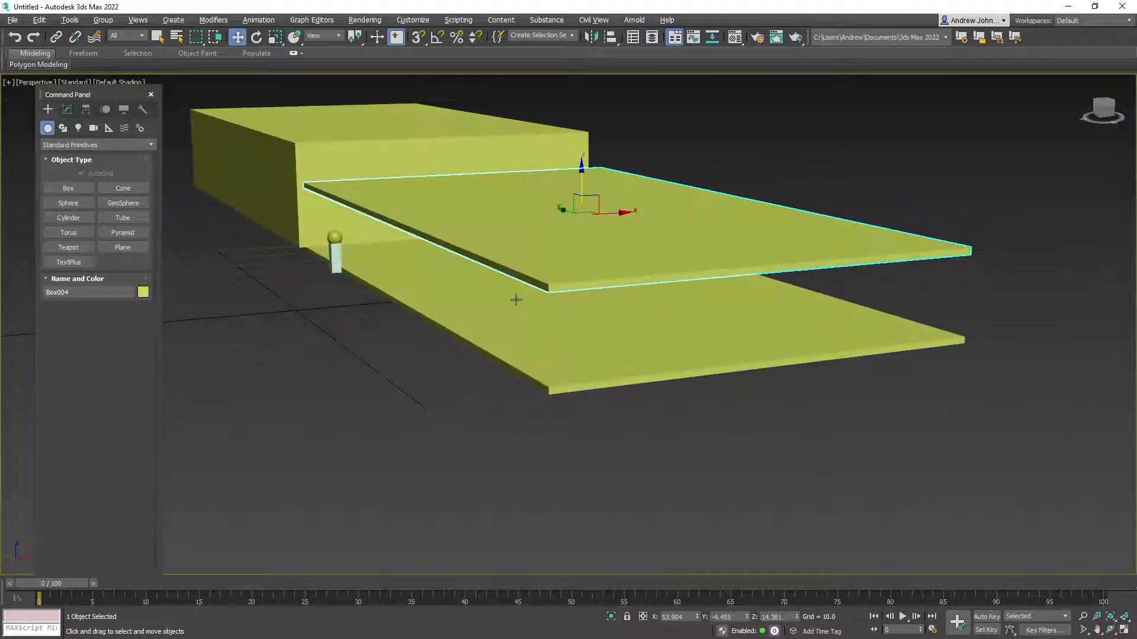
mouse_move(602, 366)
alt+middle_down()
mouse_move(634, 393)
mouse_move(665, 386)
mouse_move(588, 375)
alt+middle_up()
drag(835, 371, 385, 232)
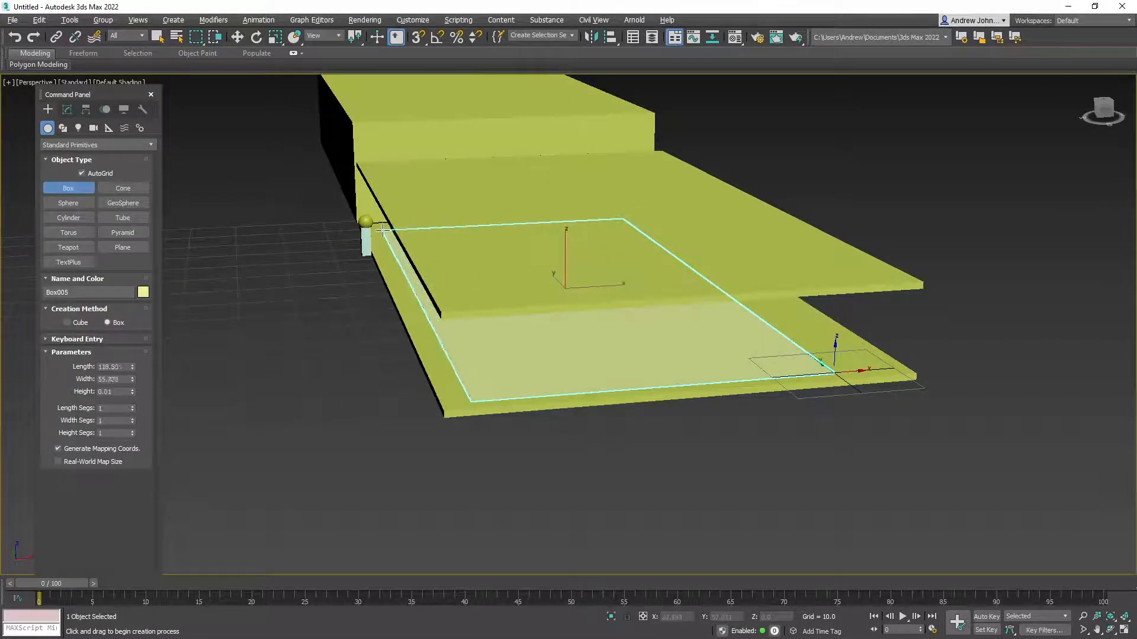
Finish the new box on the slab at a height of 14.702
click(389, 130)
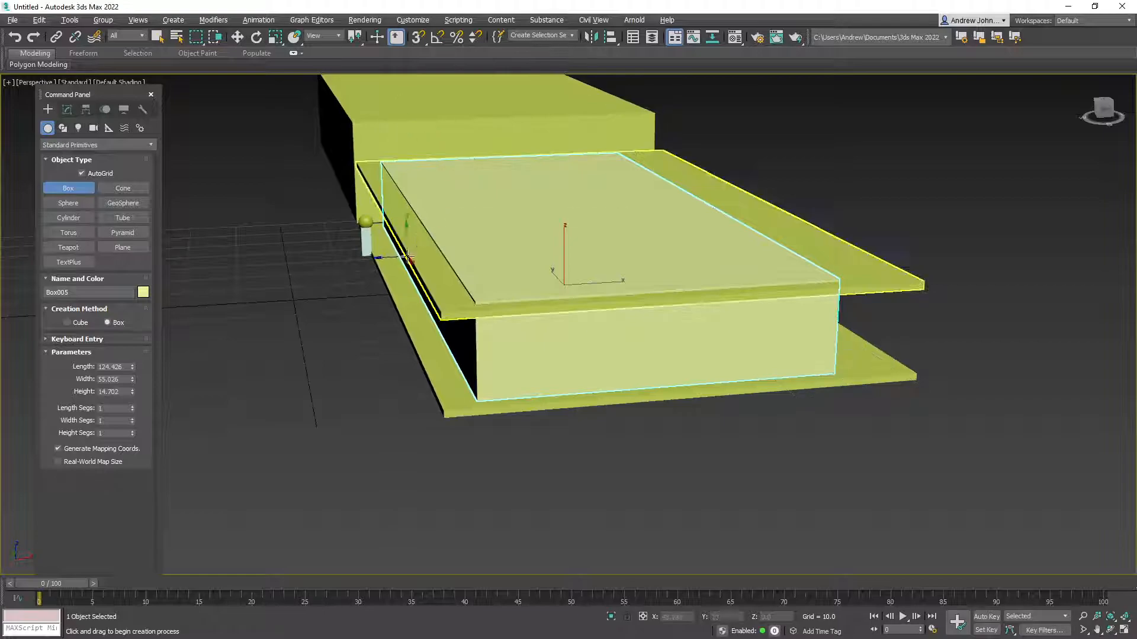
alt+middle_drag(407, 233, 481, 259)
alt+middle_drag(302, 260, 538, 202)
scroll(358, 340, up, 5)
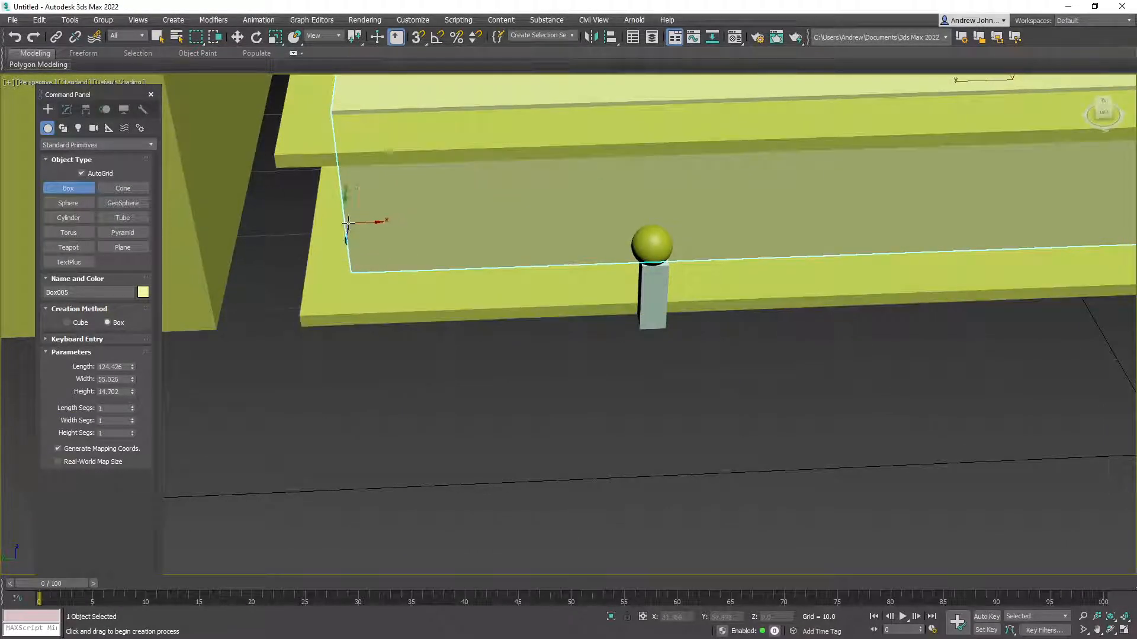
alt+middle_drag(443, 239, 307, 362)
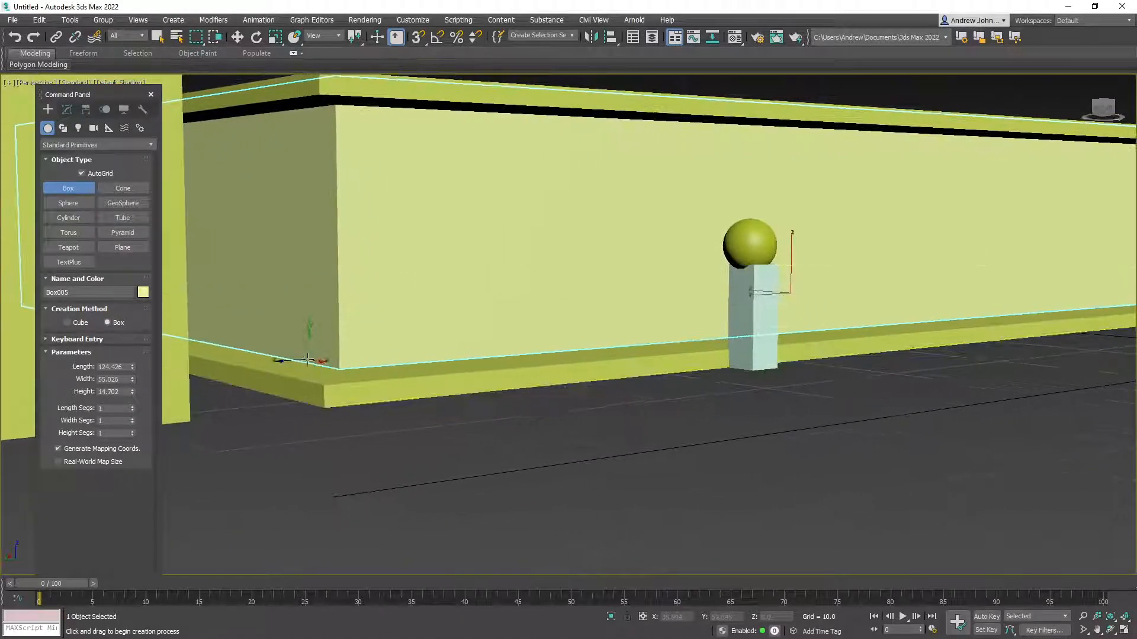
Draw a thin strip along the wall's lower front, 1.662 high
drag(338, 259, 723, 336)
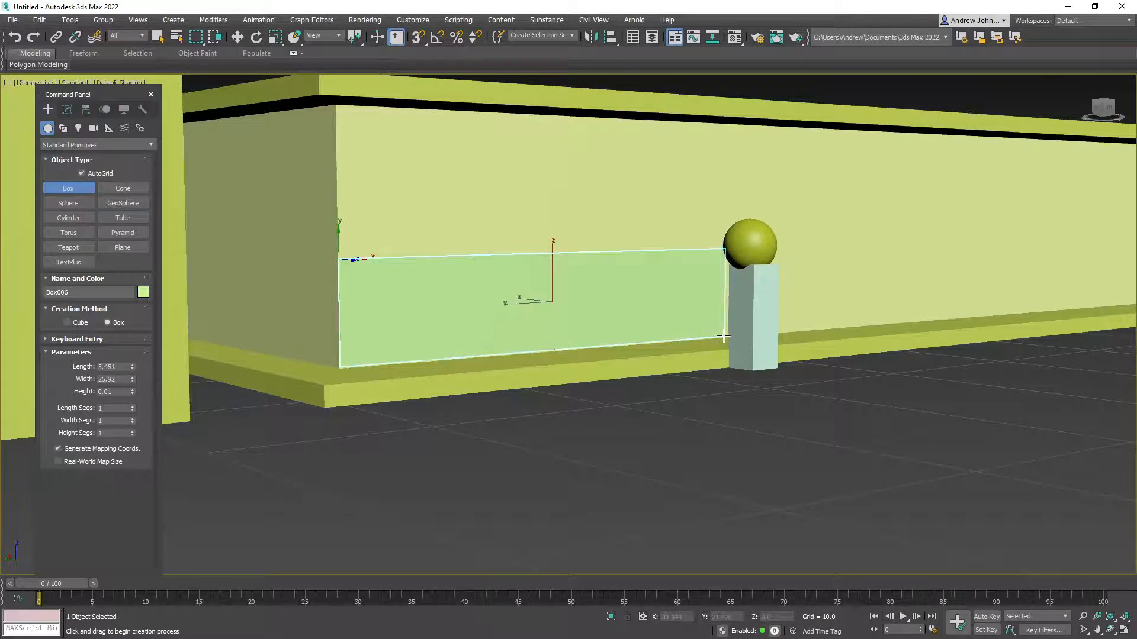
click(757, 340)
alt+middle_drag(630, 306, 629, 347)
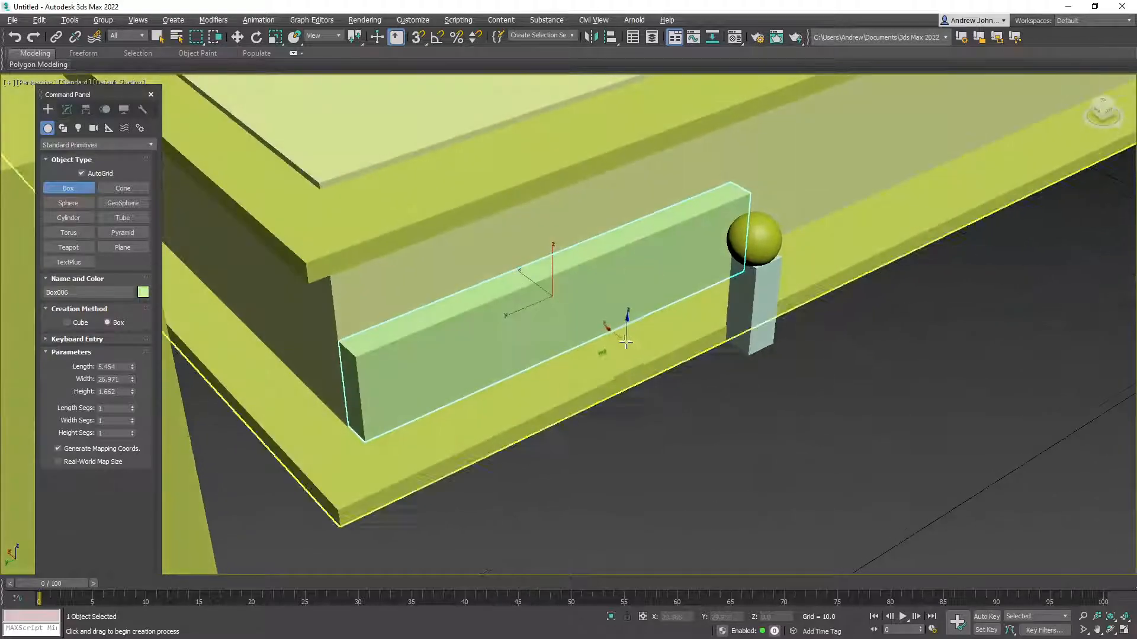
Convert the strip to Editable Poly and lower its top face to thin it
click(238, 38)
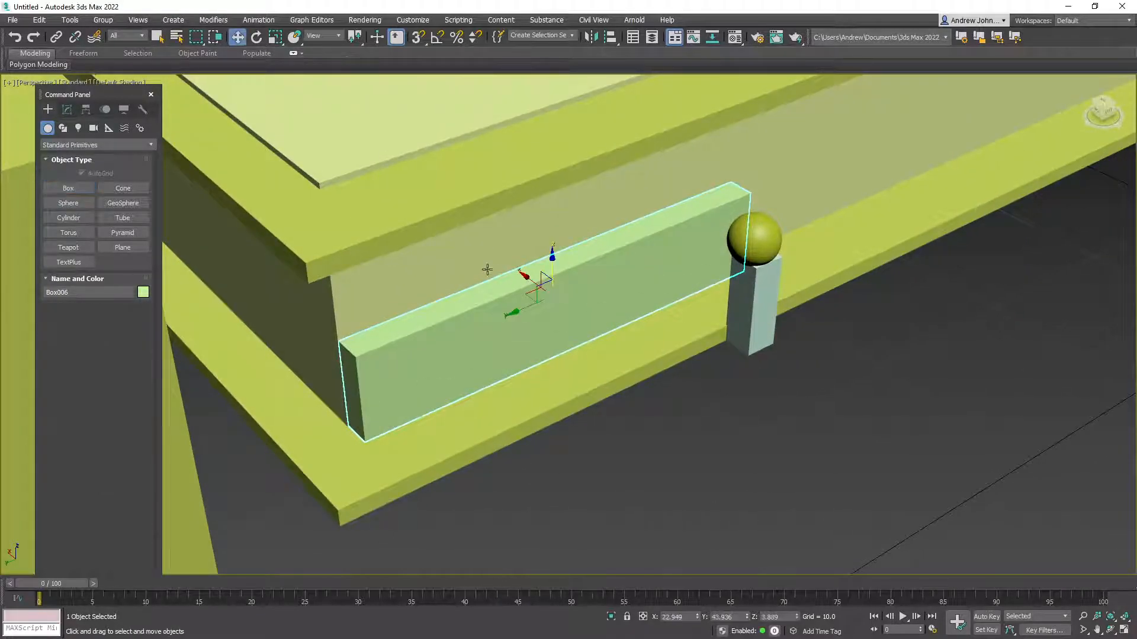
right_click(506, 305)
mouse_move(527, 421)
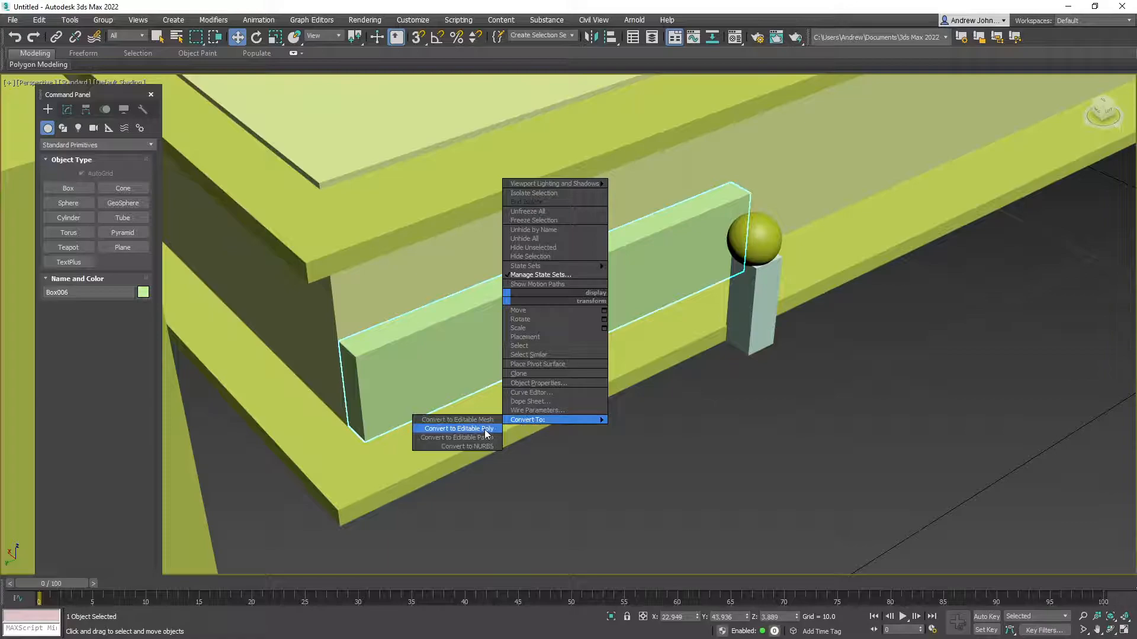
click(496, 429)
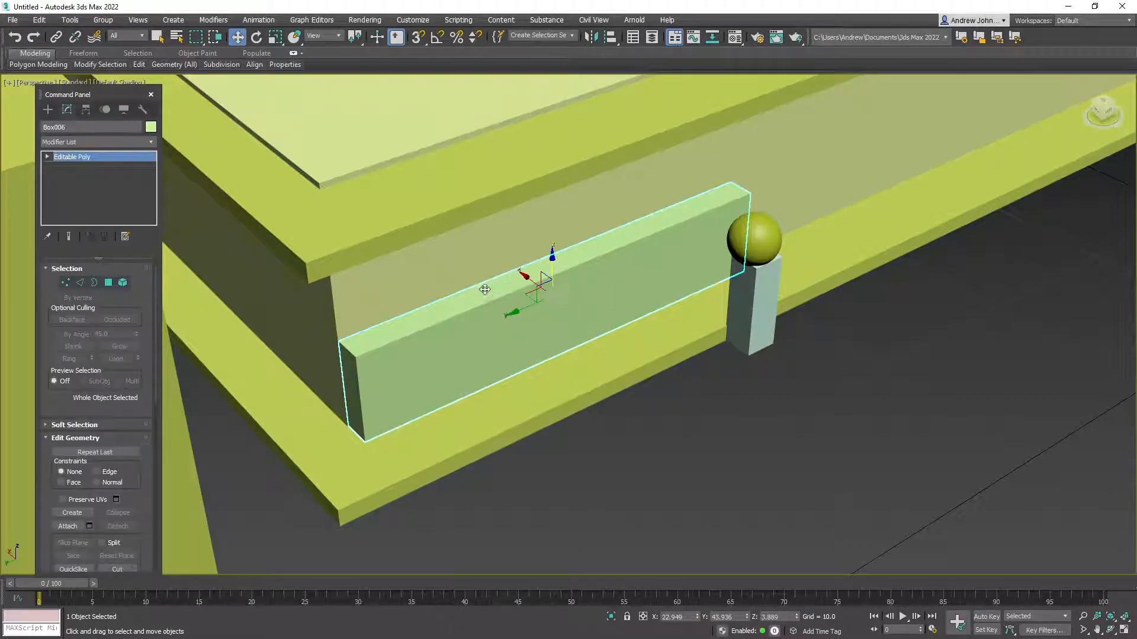
click(109, 283)
click(498, 293)
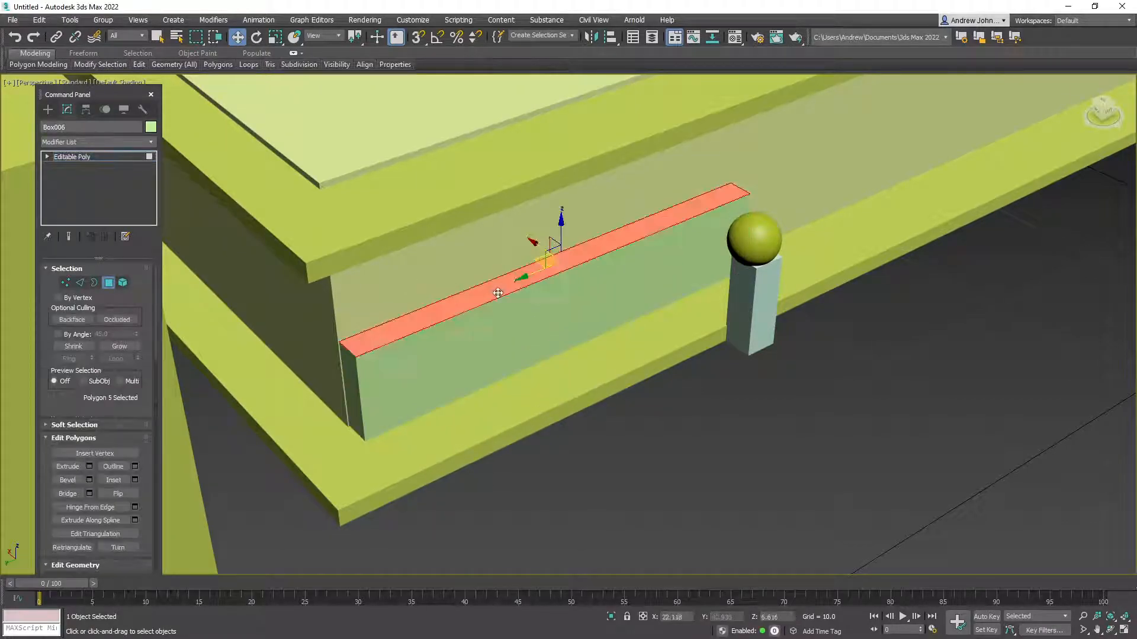
drag(560, 234, 560, 261)
mouse_move(562, 293)
alt+middle_down()
mouse_move(569, 281)
mouse_move(554, 302)
alt+middle_up()
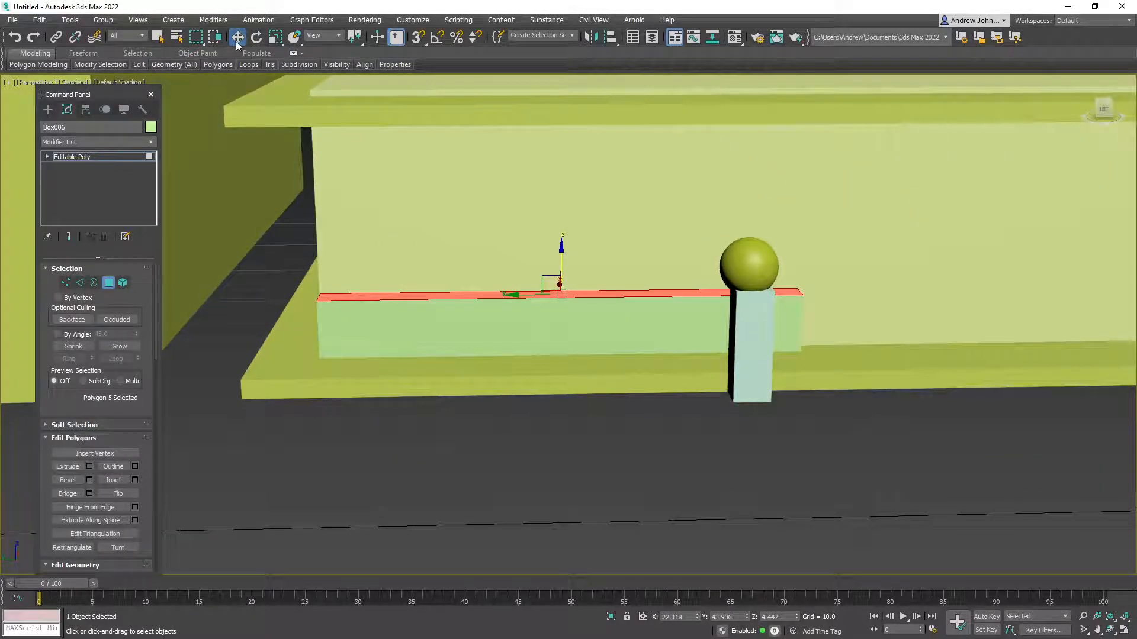
Clone the strip upward just under the upper slab and select both strips
click(108, 283)
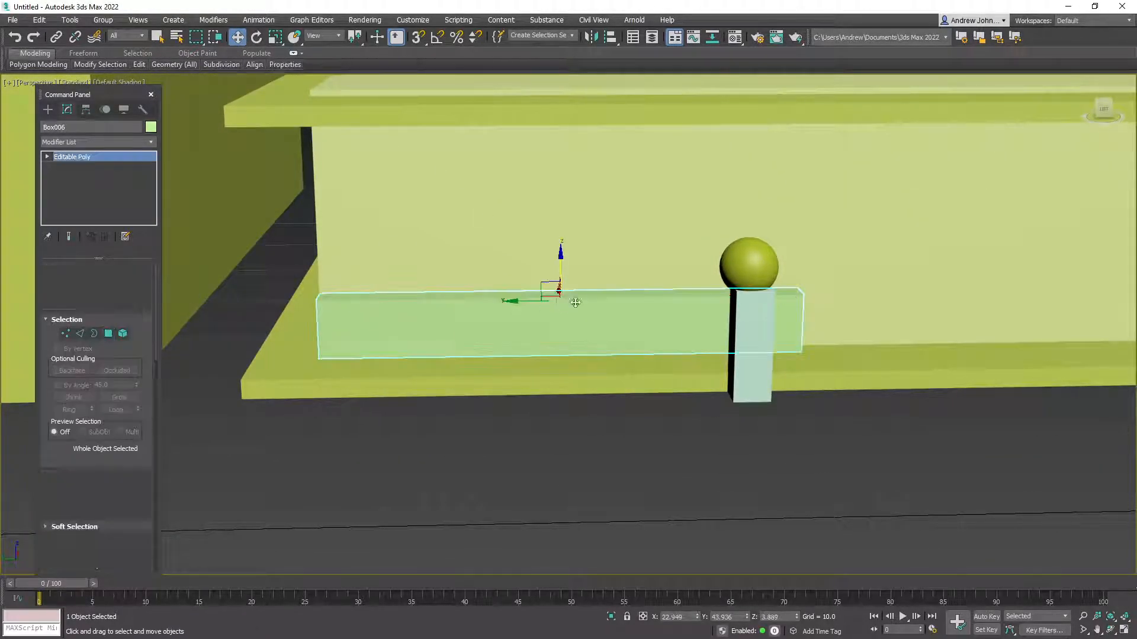
shift+drag(560, 270, 555, 93)
click(570, 376)
mouse_move(574, 329)
alt+middle_down()
mouse_move(467, 332)
mouse_move(500, 348)
alt+middle_up()
ctrl+click(395, 368)
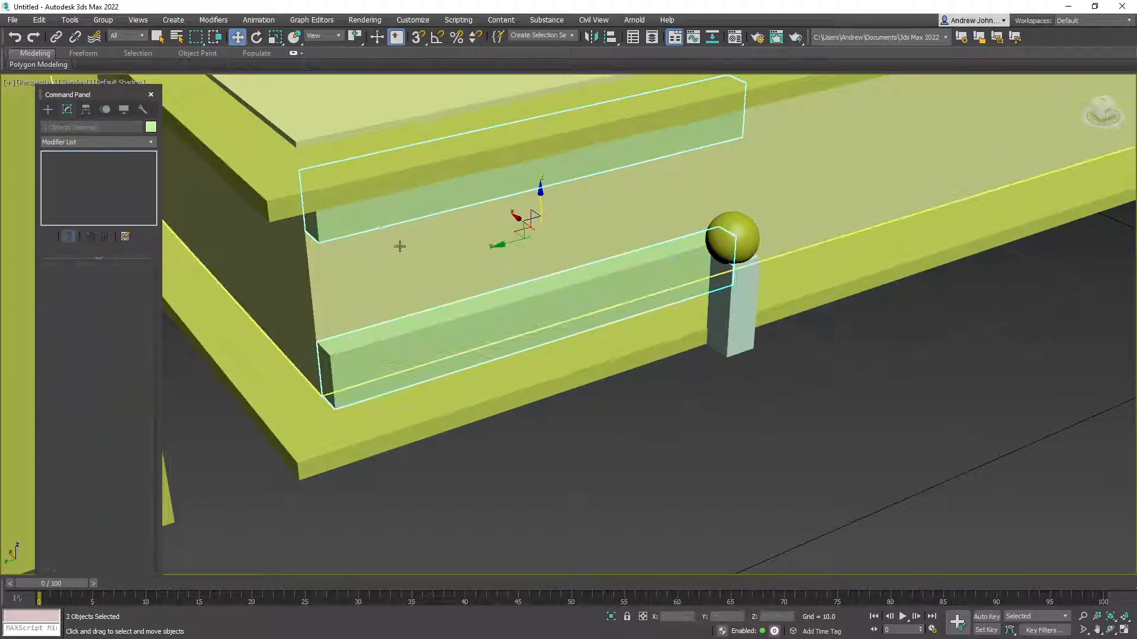
alt+middle_drag(492, 257, 378, 333)
Make copies of both strips rotated 90° about Z
click(257, 37)
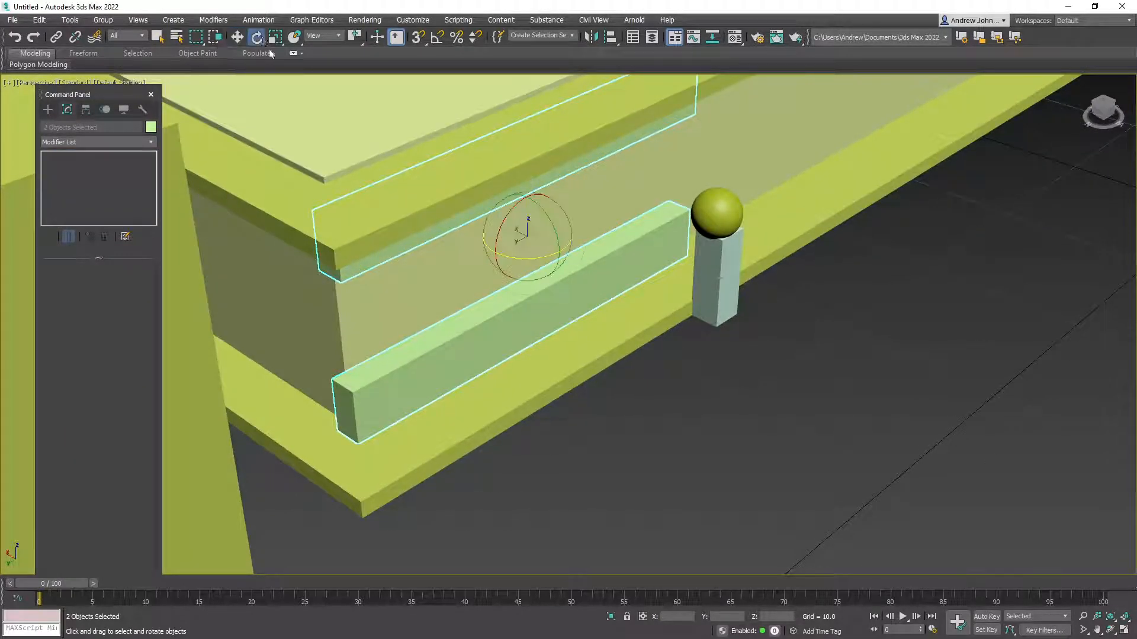
drag(566, 261, 624, 256)
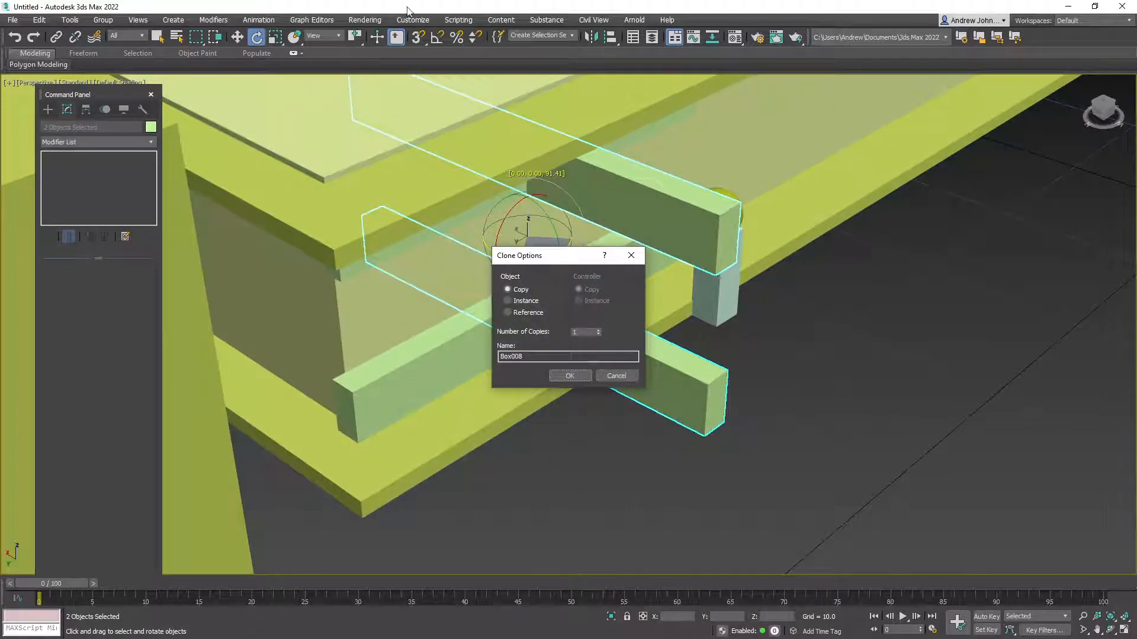
click(615, 376)
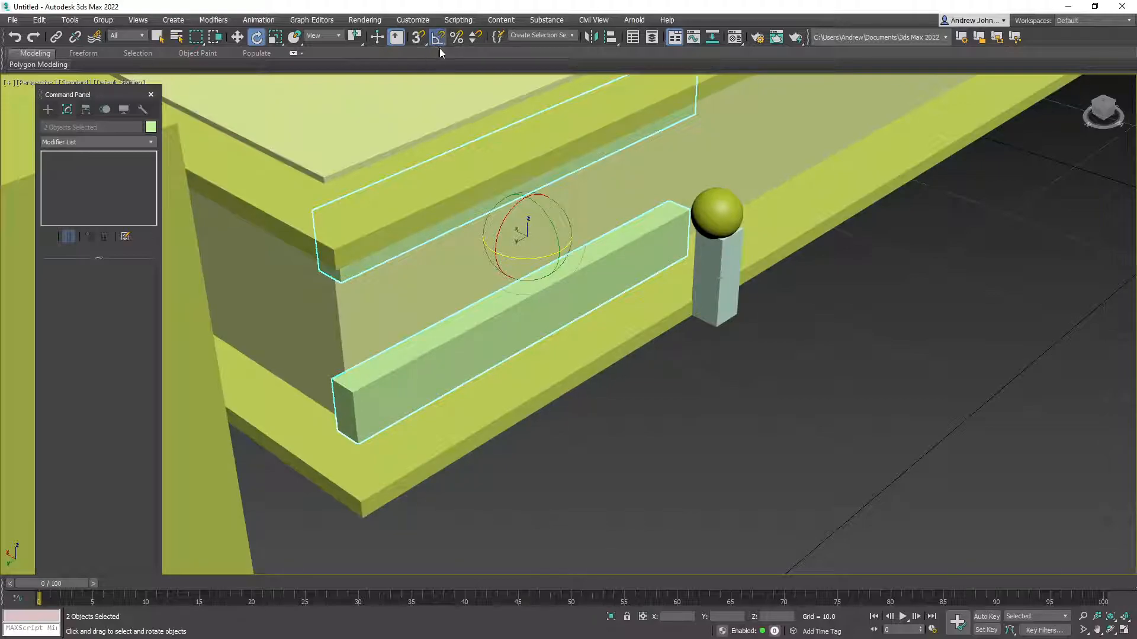
shift+drag(504, 258, 557, 267)
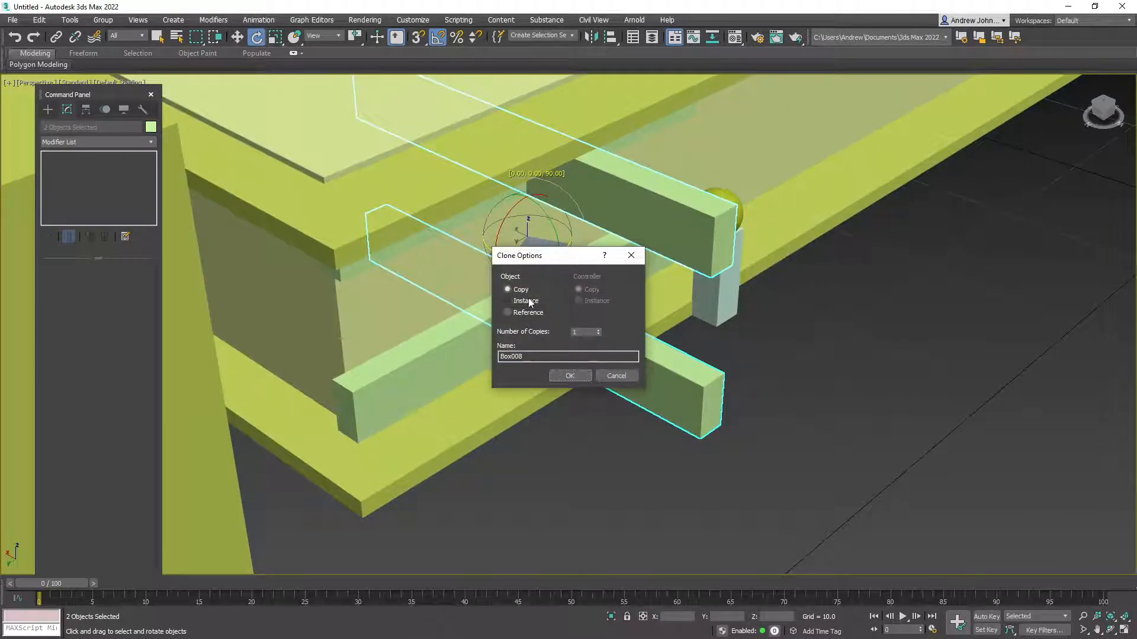
click(568, 376)
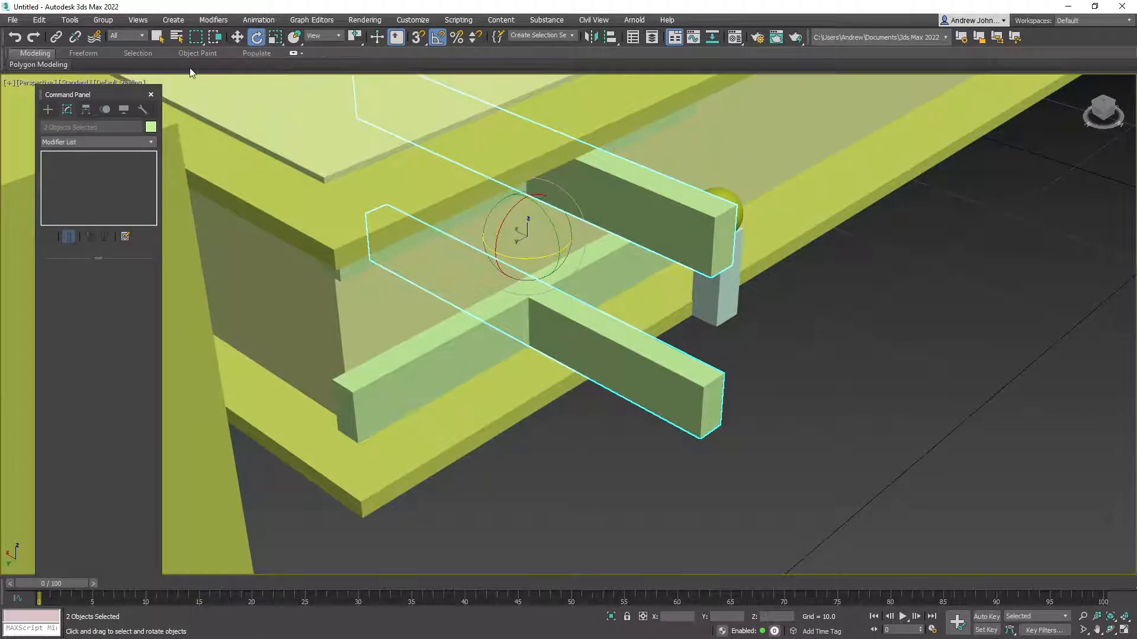
Slide the rotated copies to the left end of the facade
click(236, 36)
drag(503, 239, 174, 239)
alt+middle_drag(374, 301, 340, 287)
middle_drag(517, 329, 363, 314)
scroll(325, 357, down, 2)
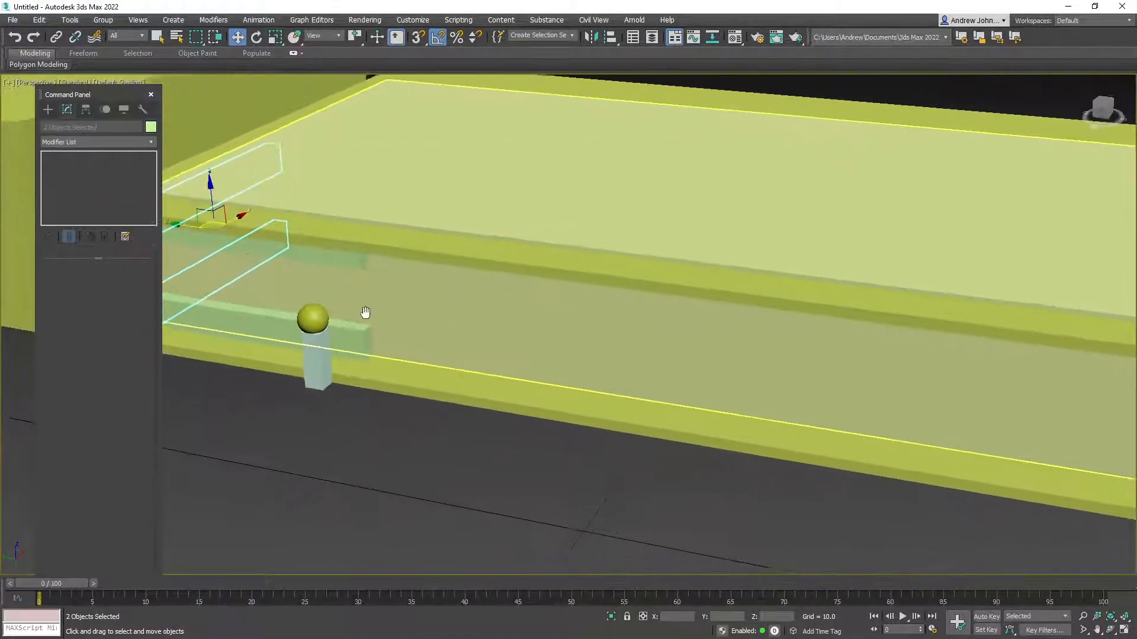
scroll(261, 267, down, 4)
middle_drag(267, 270, 340, 313)
scroll(331, 317, up, 5)
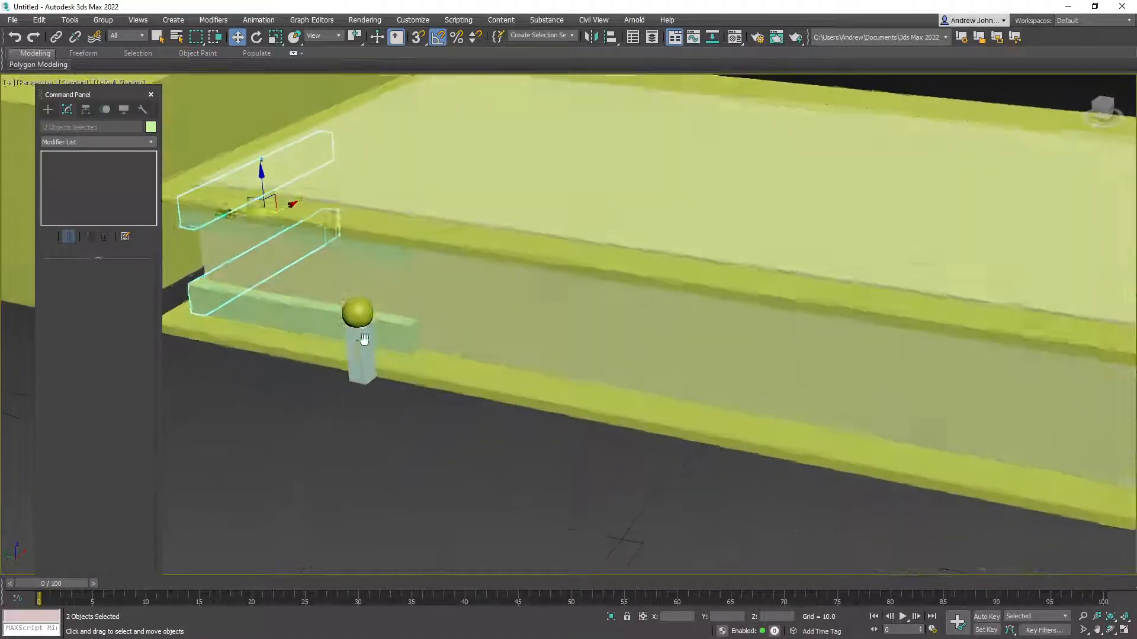
click(48, 109)
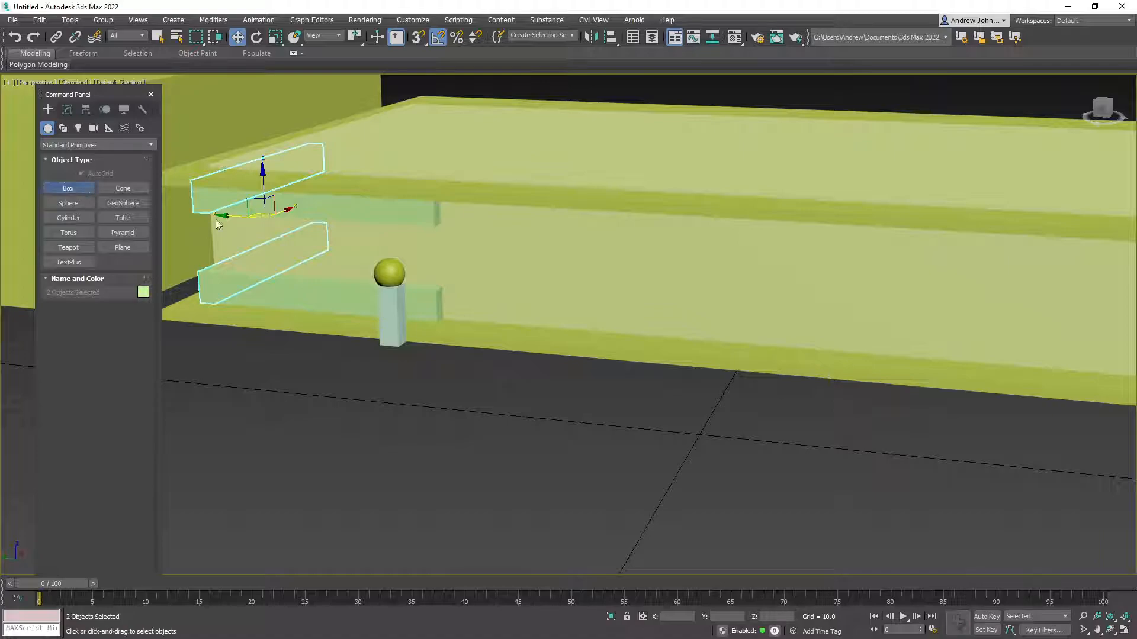
Draw a thin upright post beside the bollard, 14.526 high
click(68, 188)
alt+middle_drag(457, 318, 456, 388)
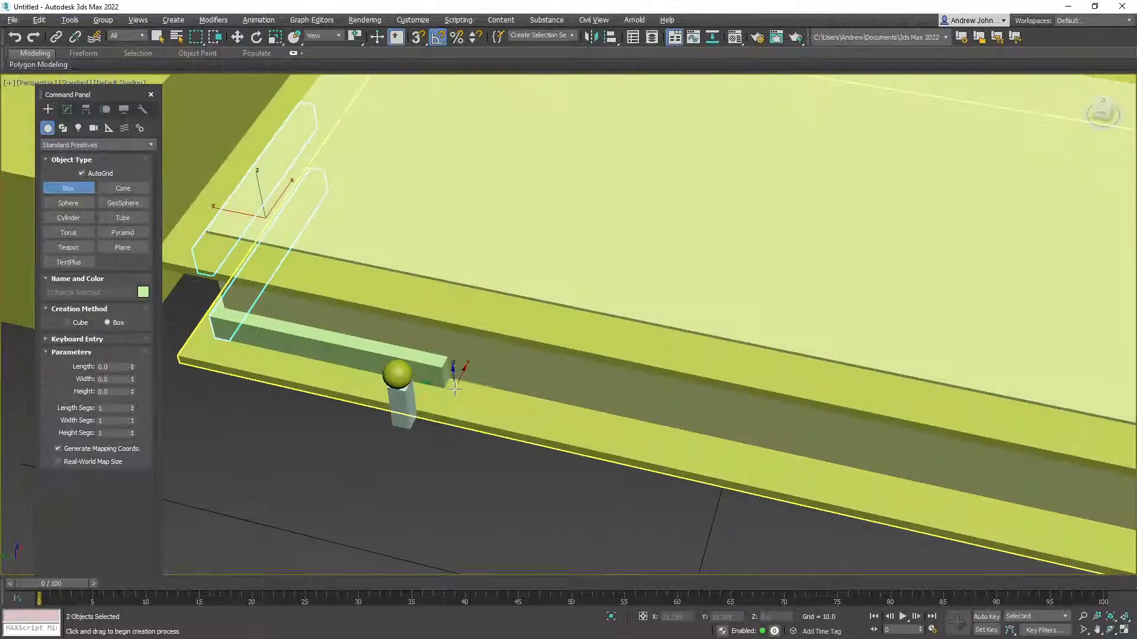
drag(449, 382, 451, 402)
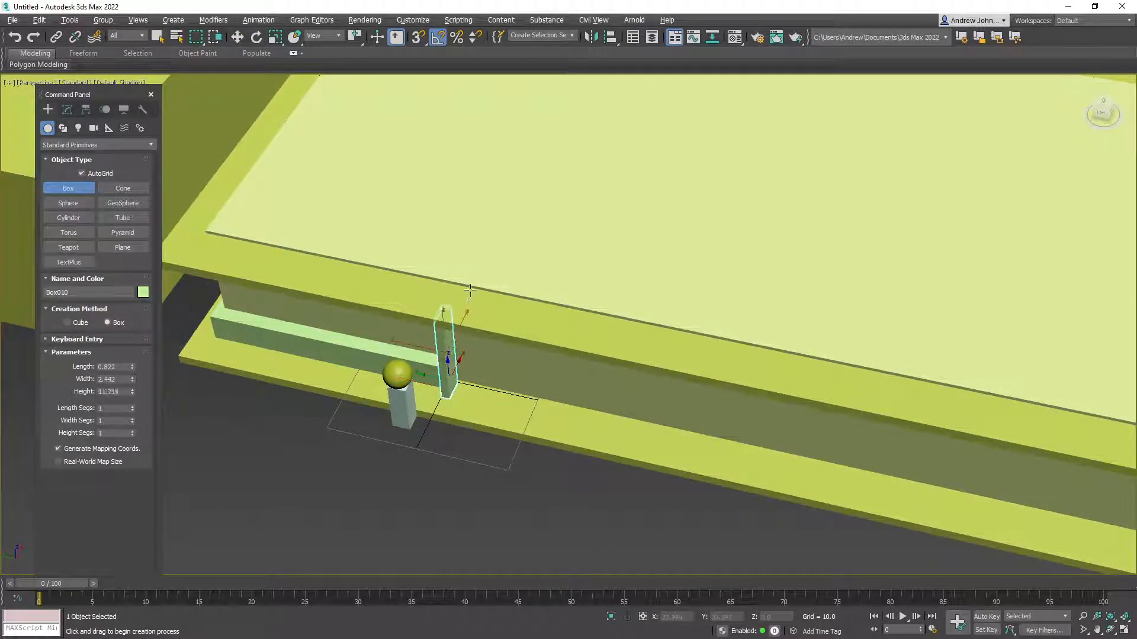
click(467, 263)
alt+middle_drag(499, 408, 501, 379)
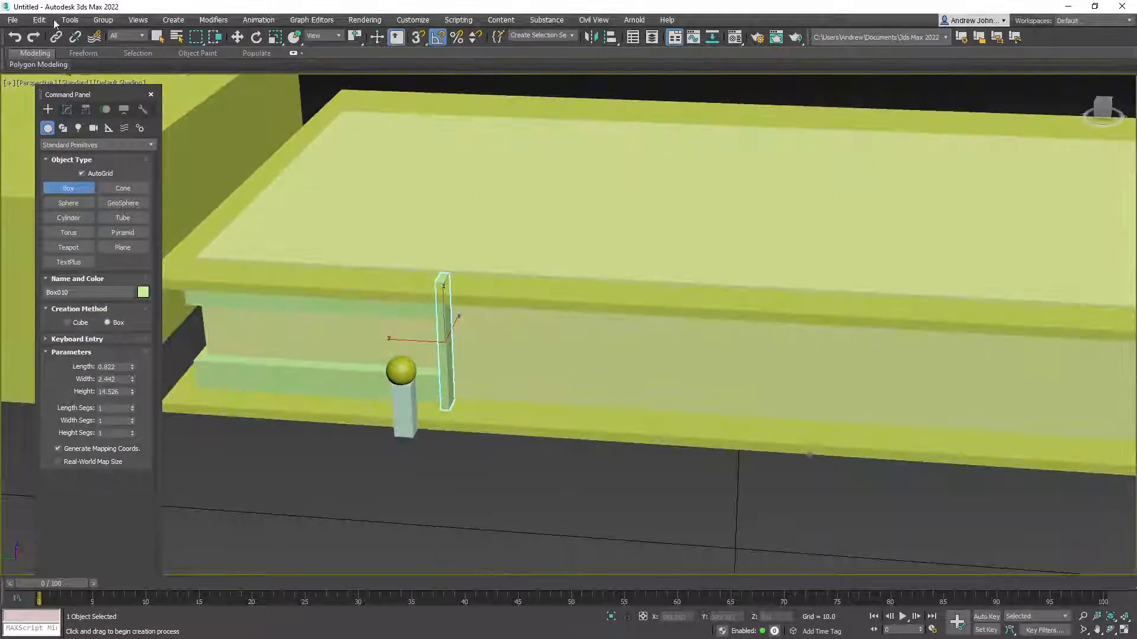
click(237, 38)
Clone the post further along the facade as Box011
mouse_move(408, 402)
shift+mouse_down()
mouse_move(500, 418)
mouse_move(490, 408)
shift+mouse_up()
click(572, 379)
alt+middle_drag(510, 418, 520, 388)
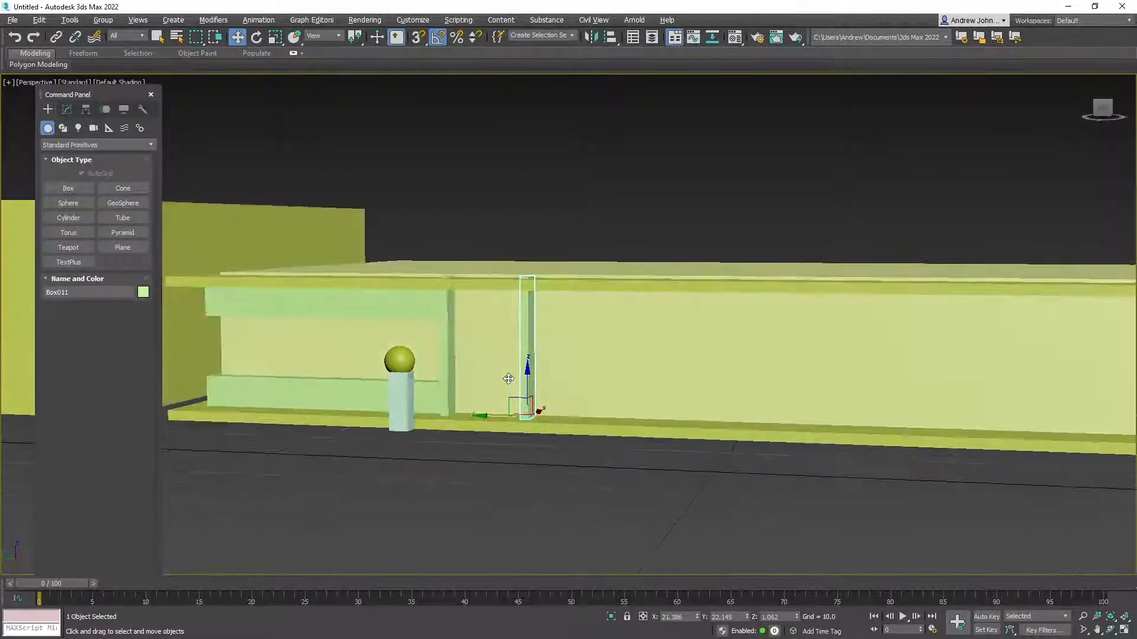
click(386, 301)
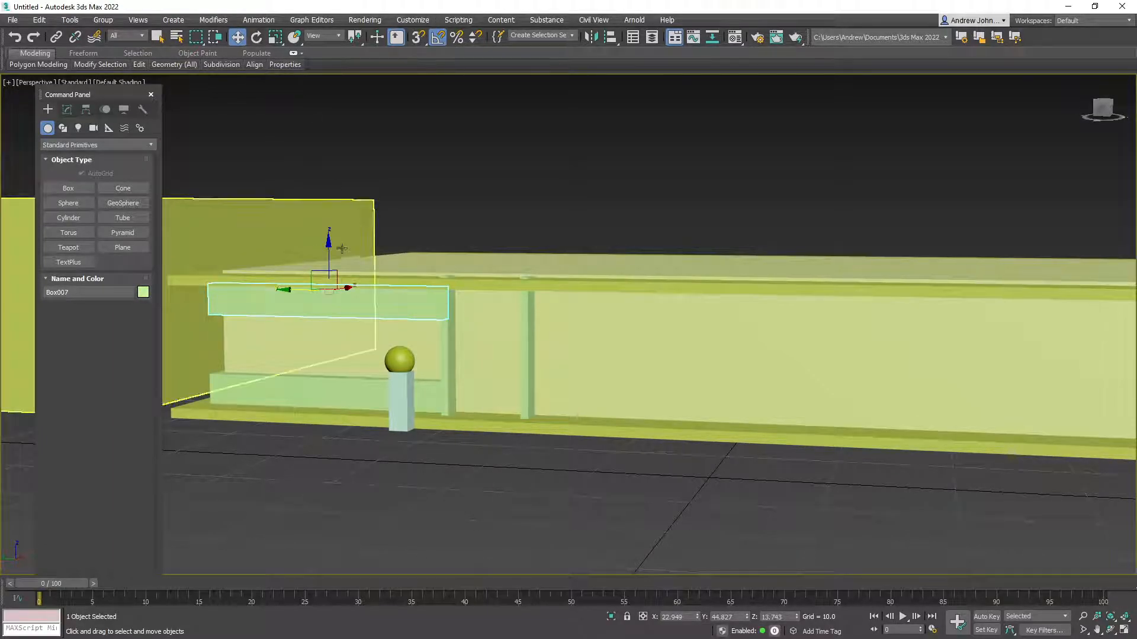
Slide the upper strip along the facade and convert it to Editable Poly
drag(283, 289, 322, 297)
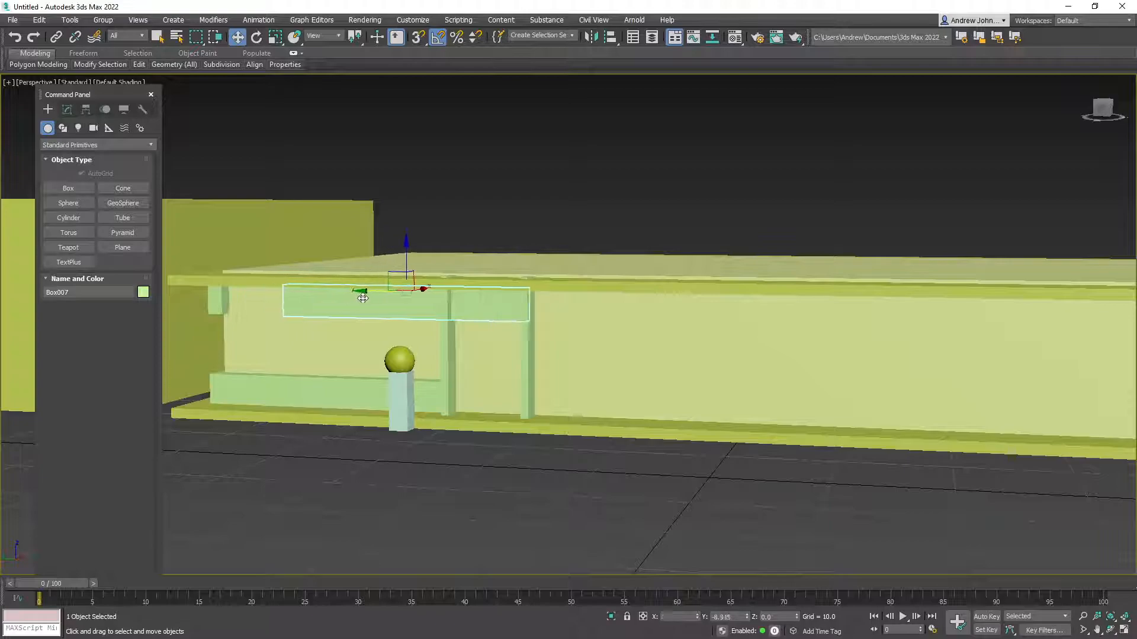
alt+middle_drag(360, 298, 498, 326)
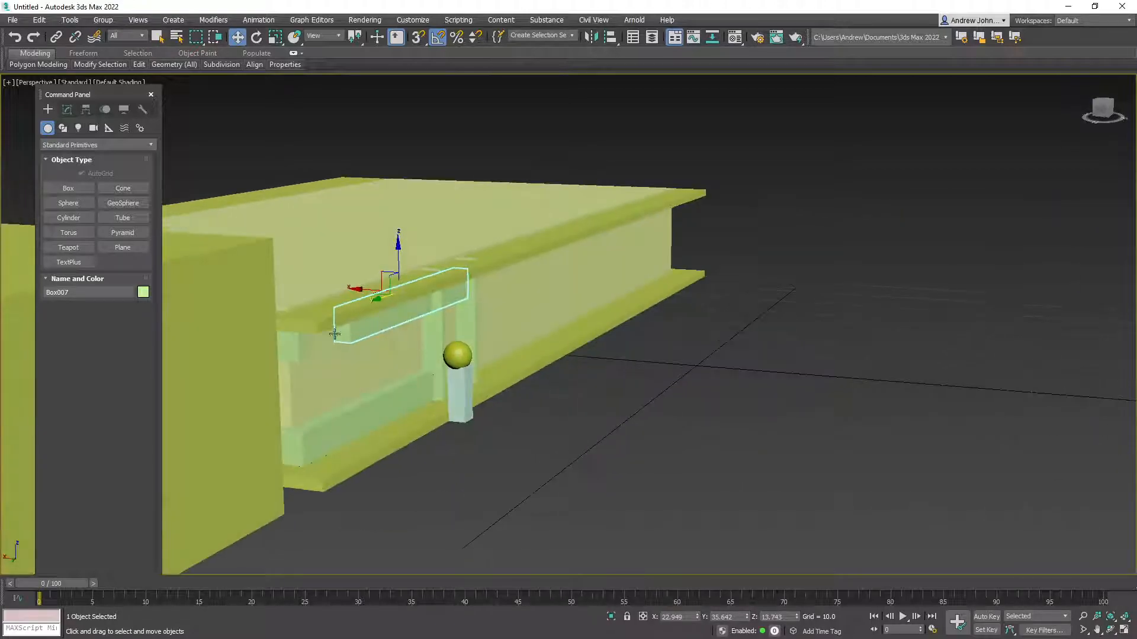
right_click(340, 334)
mouse_move(389, 455)
click(326, 461)
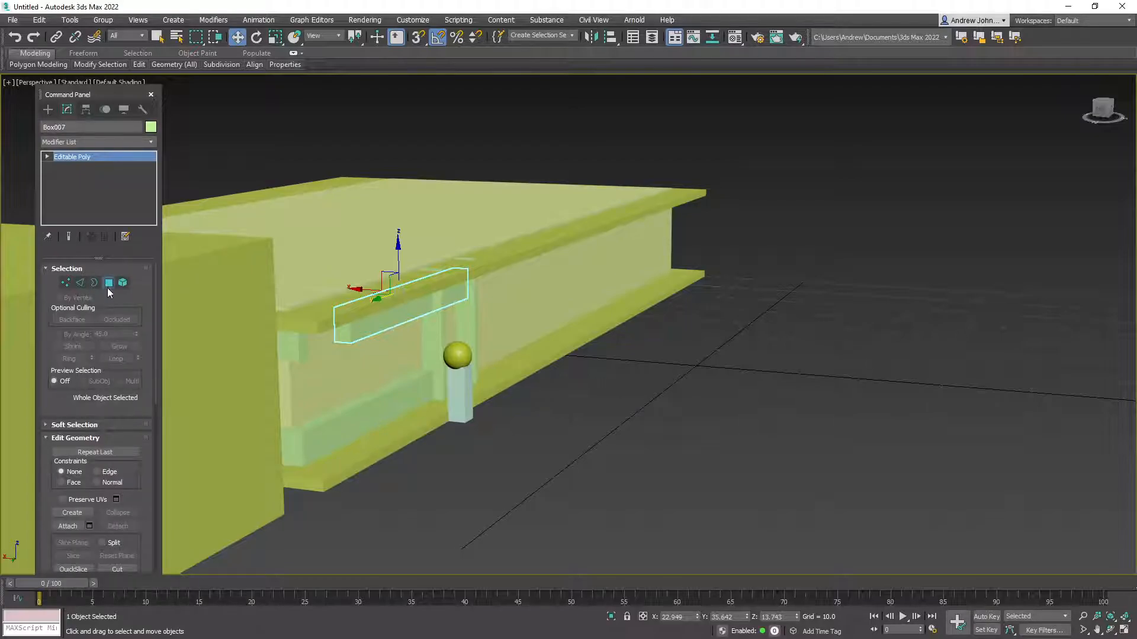
Select the strip's front face under the slab in Polygon mode
click(108, 283)
click(337, 330)
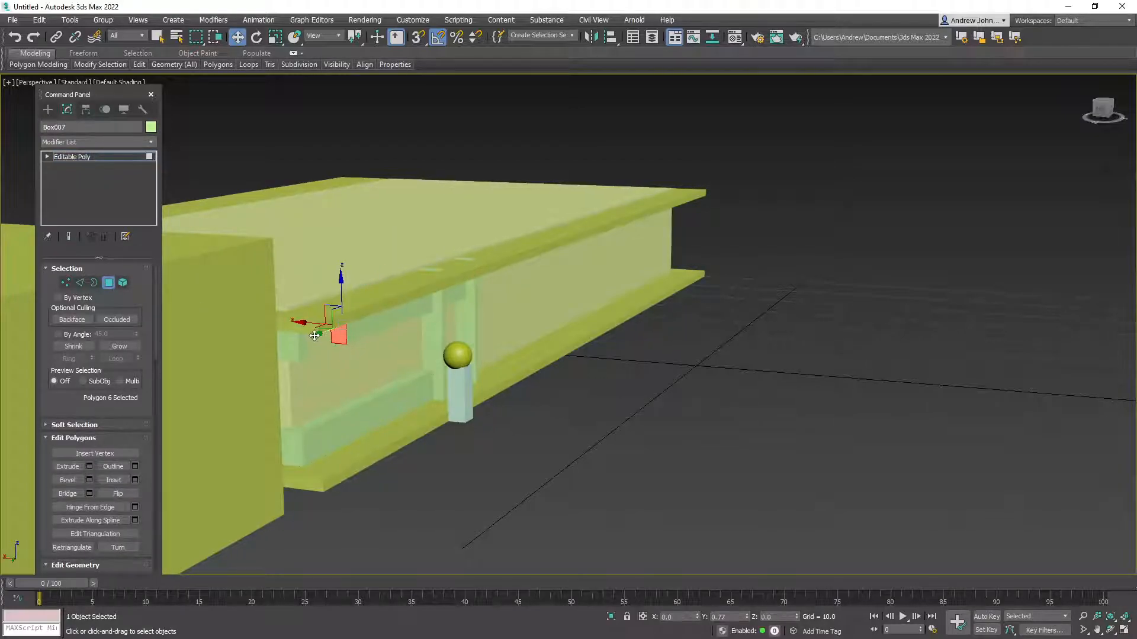
alt+middle_drag(270, 347, 284, 376)
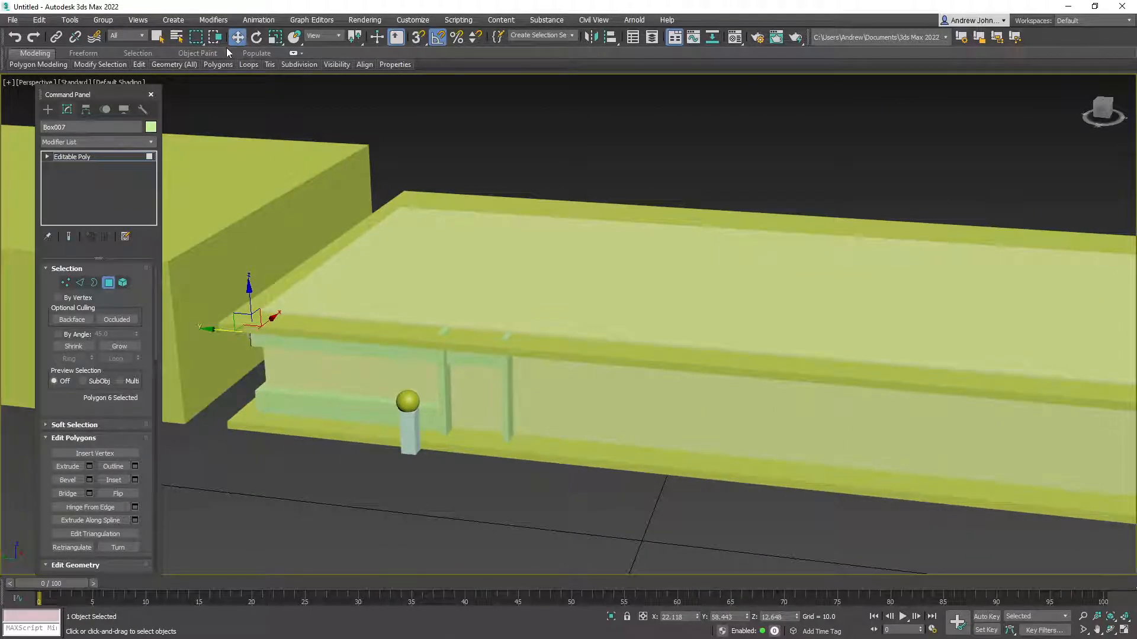
click(367, 349)
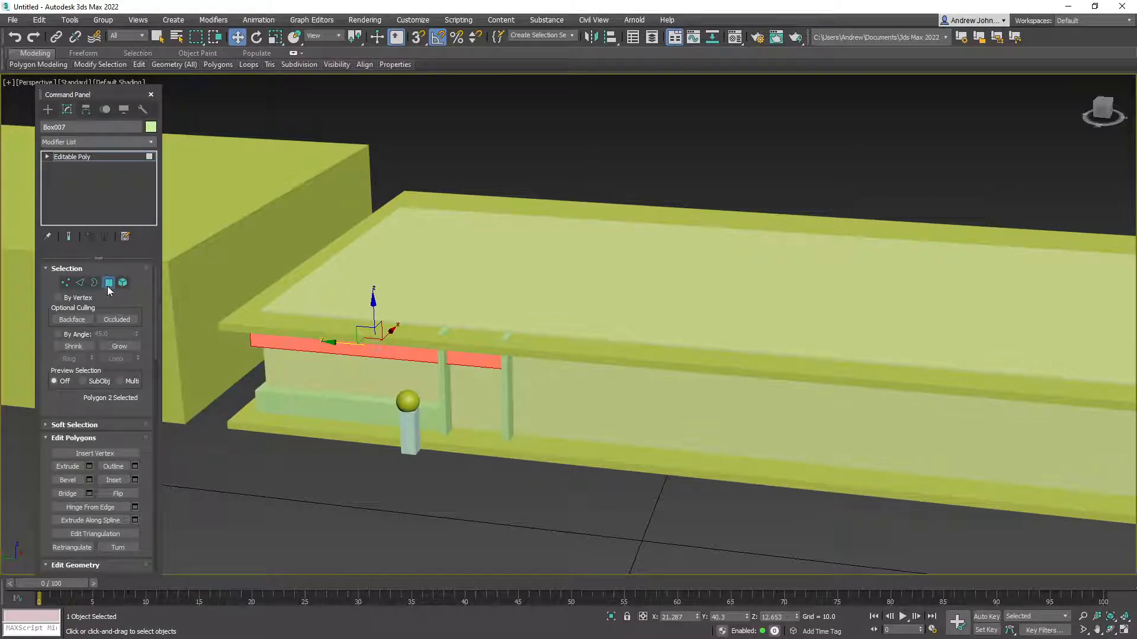
Exit polygon editing, reselect the upper strip, and add the lower strip to the selection
click(107, 290)
click(338, 381)
click(355, 350)
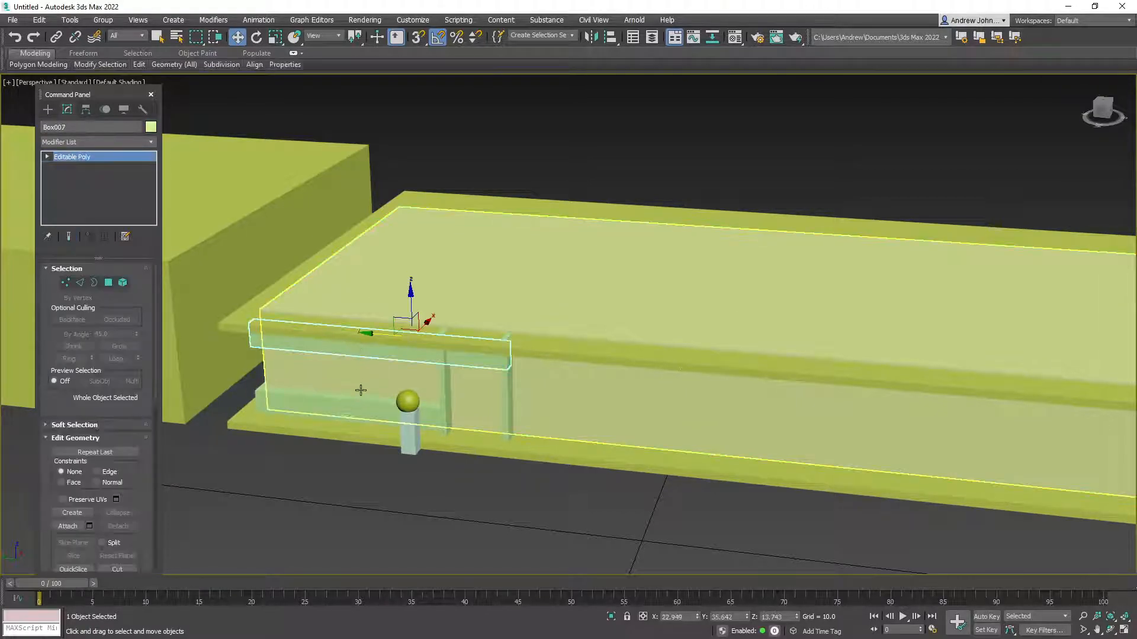
ctrl+click(356, 406)
Copy the four window strips rightward along the ground-floor wall
ctrl+click(507, 393)
alt+middle_drag(531, 424, 350, 380)
mouse_move(309, 373)
mouse_down()
mouse_move(586, 375)
mouse_move(577, 391)
mouse_up()
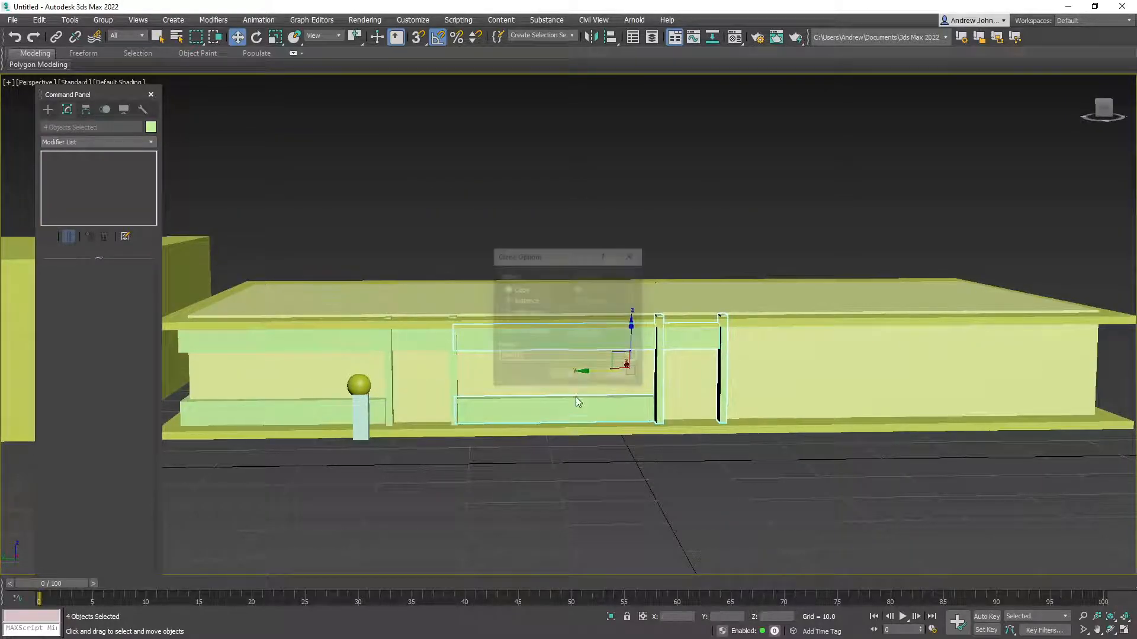
click(574, 375)
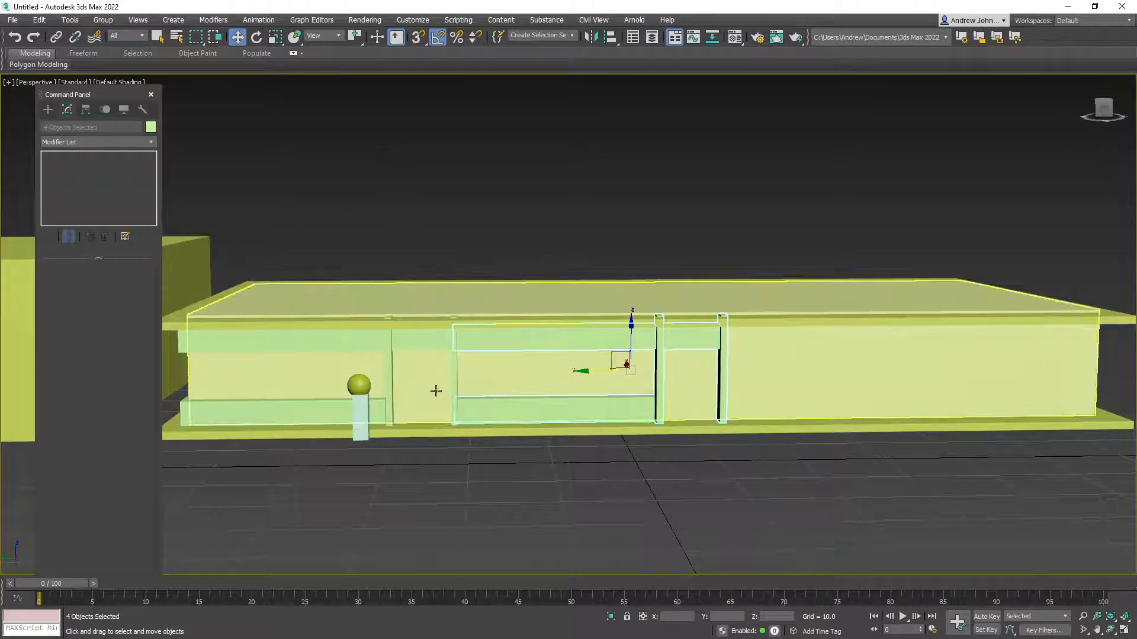
Copy vertical strip Box010 to the wall's left end, then again further right
click(414, 385)
click(389, 374)
shift+drag(340, 426, 135, 395)
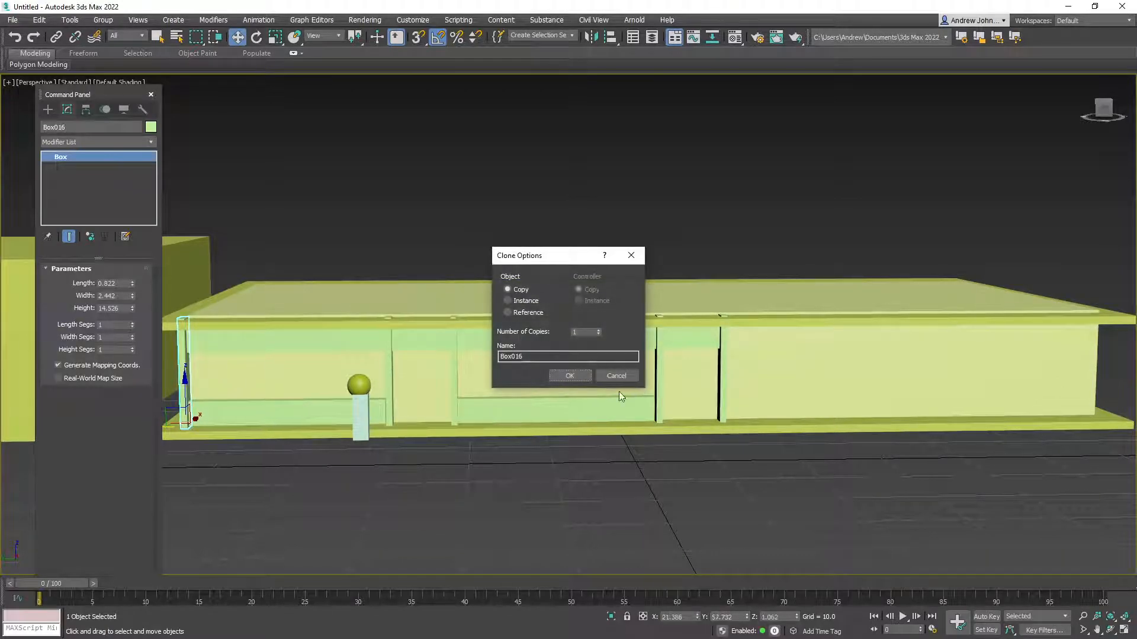
click(572, 379)
alt+middle_drag(379, 361, 409, 417)
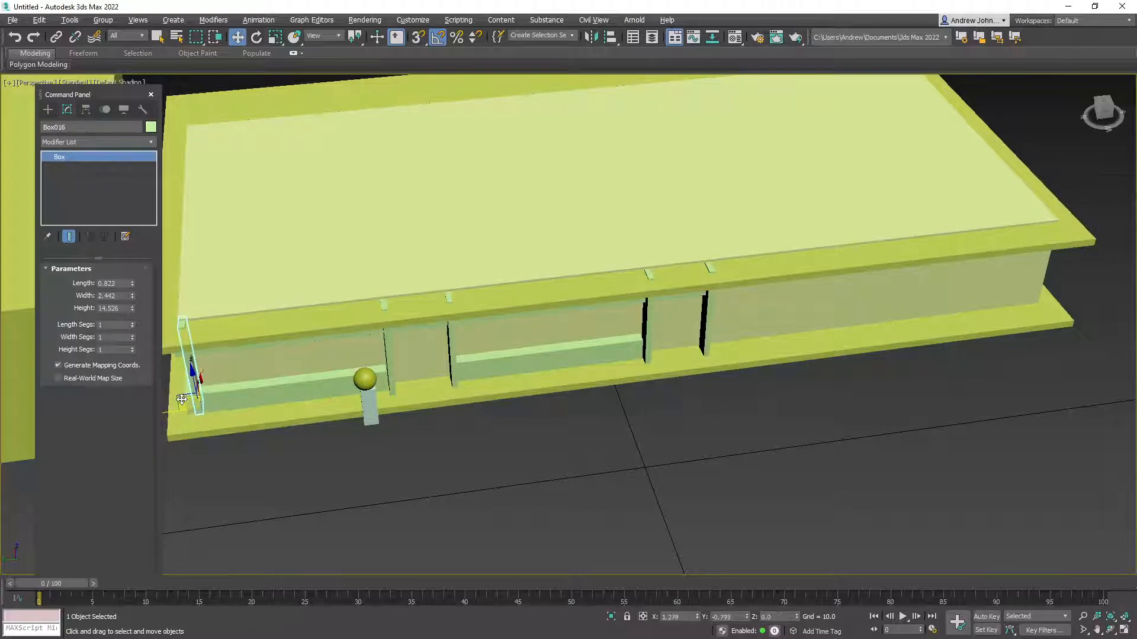
shift+drag(173, 408, 256, 407)
click(573, 381)
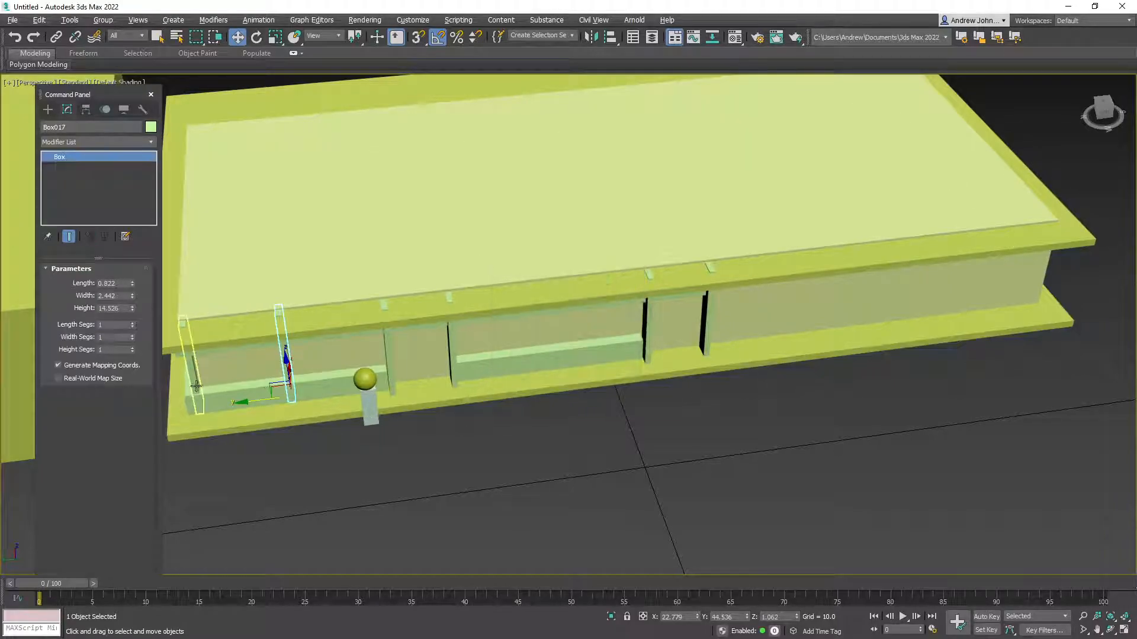
Copy both strips further right, then copy the window strips toward the wall's right end
ctrl+click(195, 386)
shift+drag(196, 379, 504, 353)
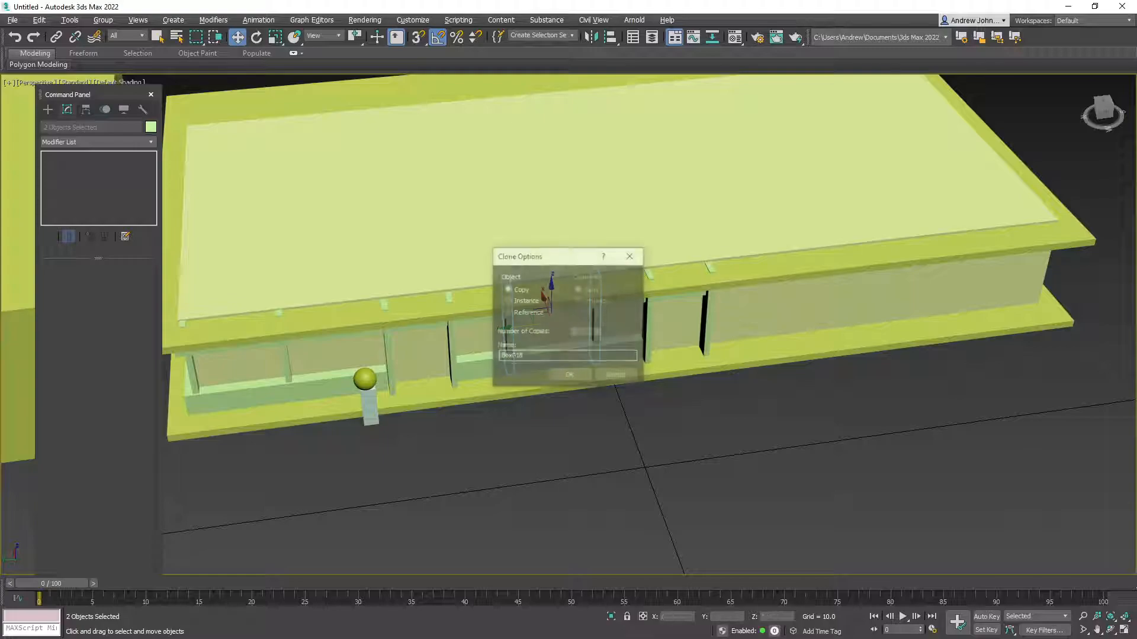
click(612, 375)
mouse_move(677, 386)
alt+middle_down()
mouse_move(604, 383)
mouse_move(621, 298)
alt+middle_up()
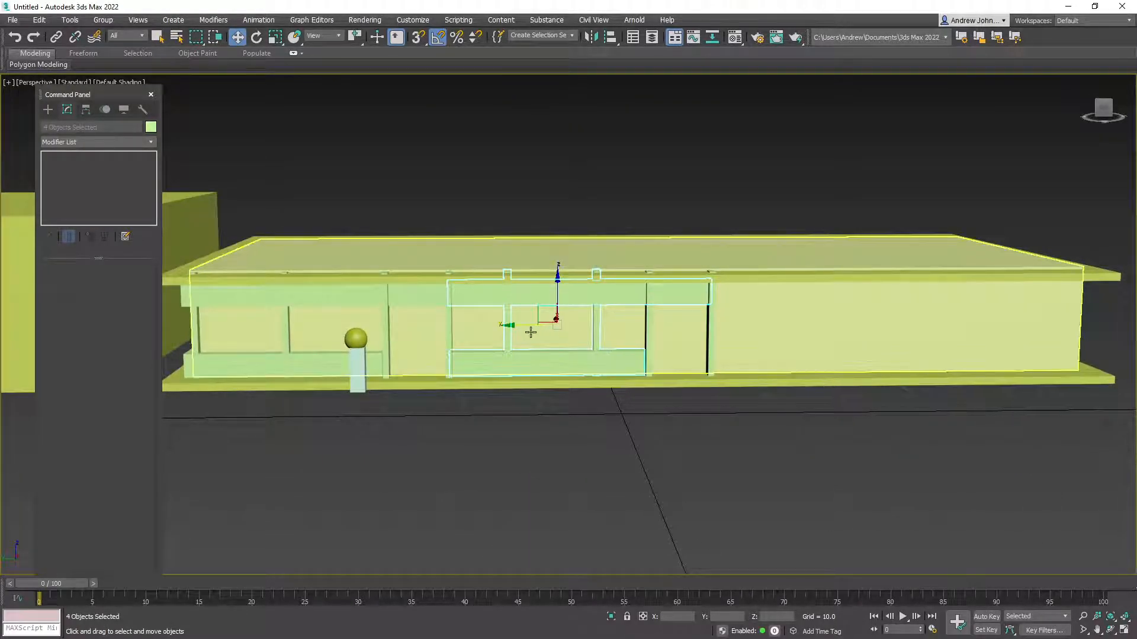
drag(512, 327, 828, 334)
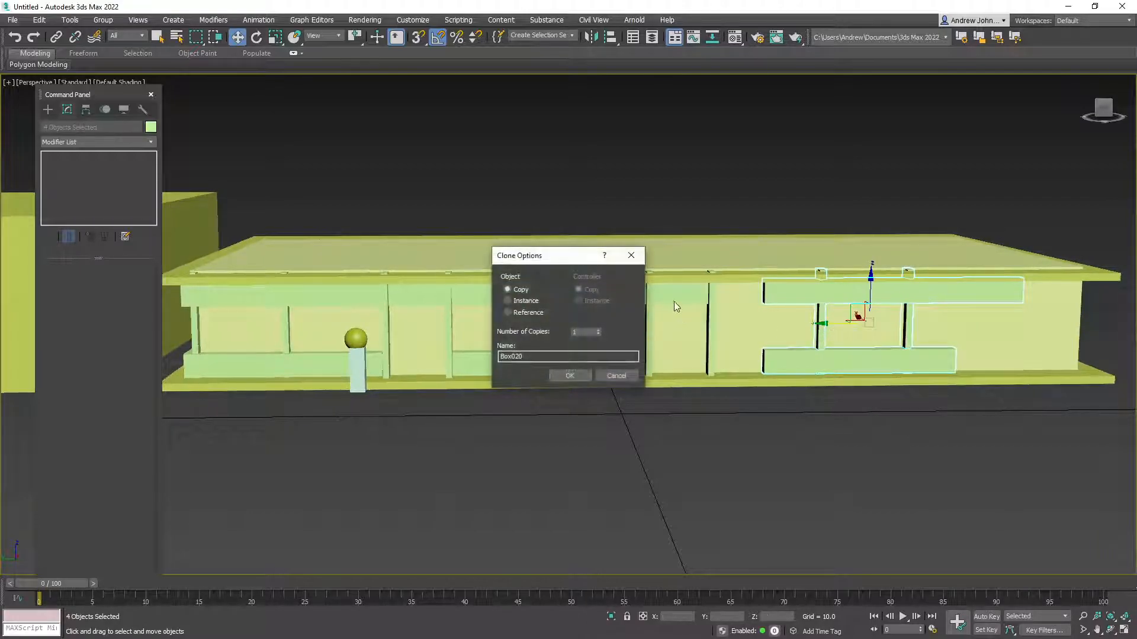
click(569, 376)
Slide strip Box021 left along the wall and copy the thin vertical box further right
click(953, 306)
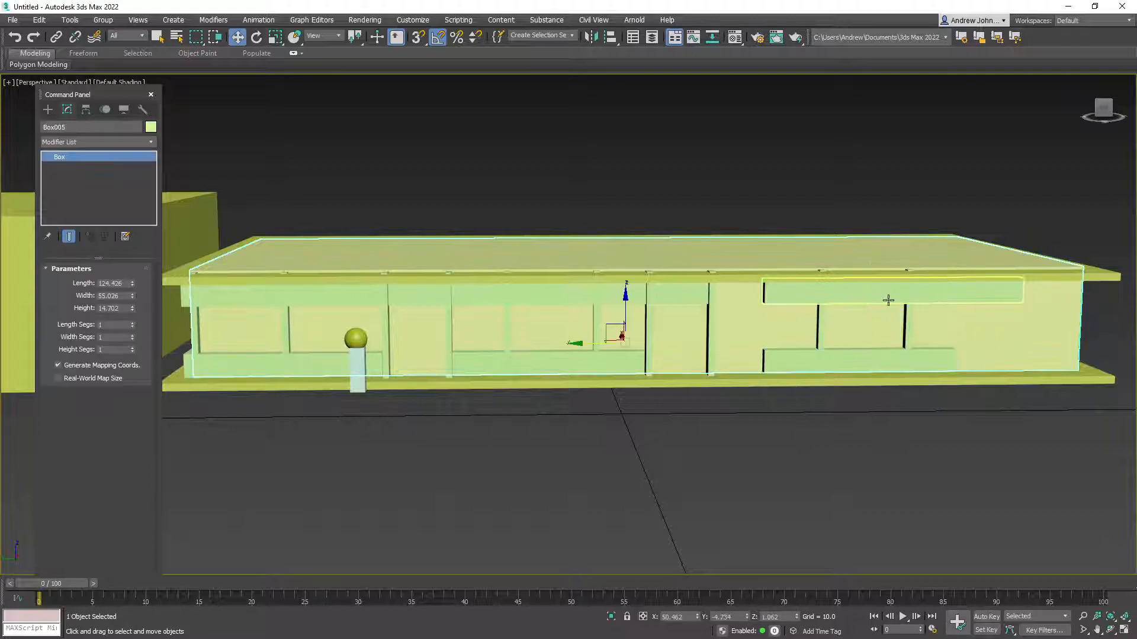
click(903, 296)
drag(880, 286, 823, 289)
click(712, 355)
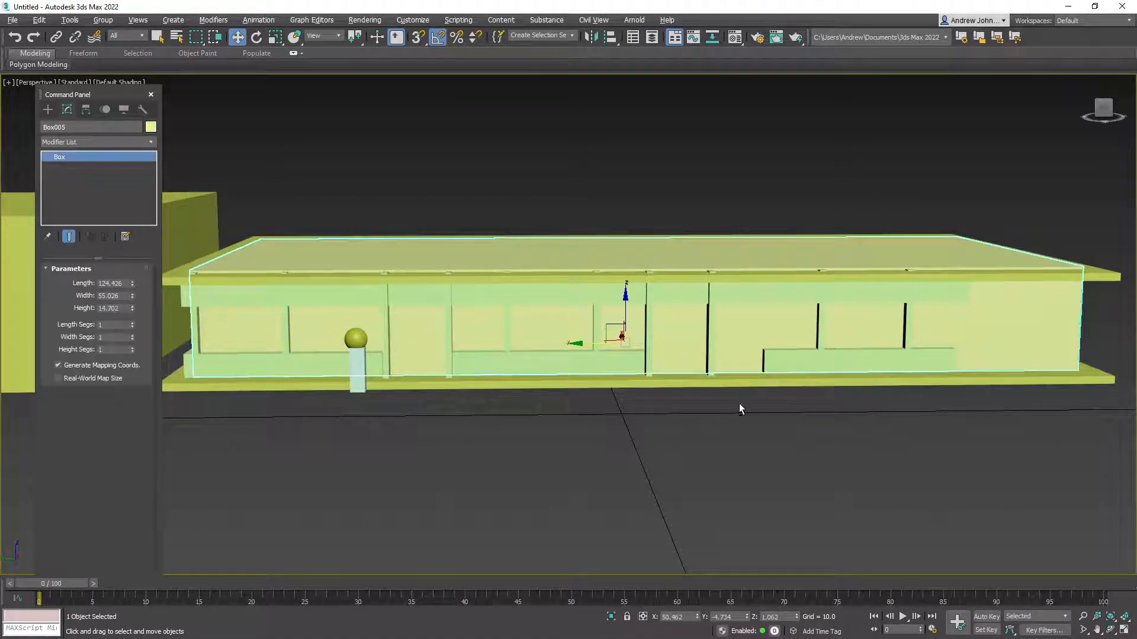
alt+middle_drag(741, 405, 707, 431)
shift+drag(587, 436, 621, 452)
click(578, 377)
Orbit to a side view of the building and select the roof slab
alt+middle_drag(628, 432, 651, 396)
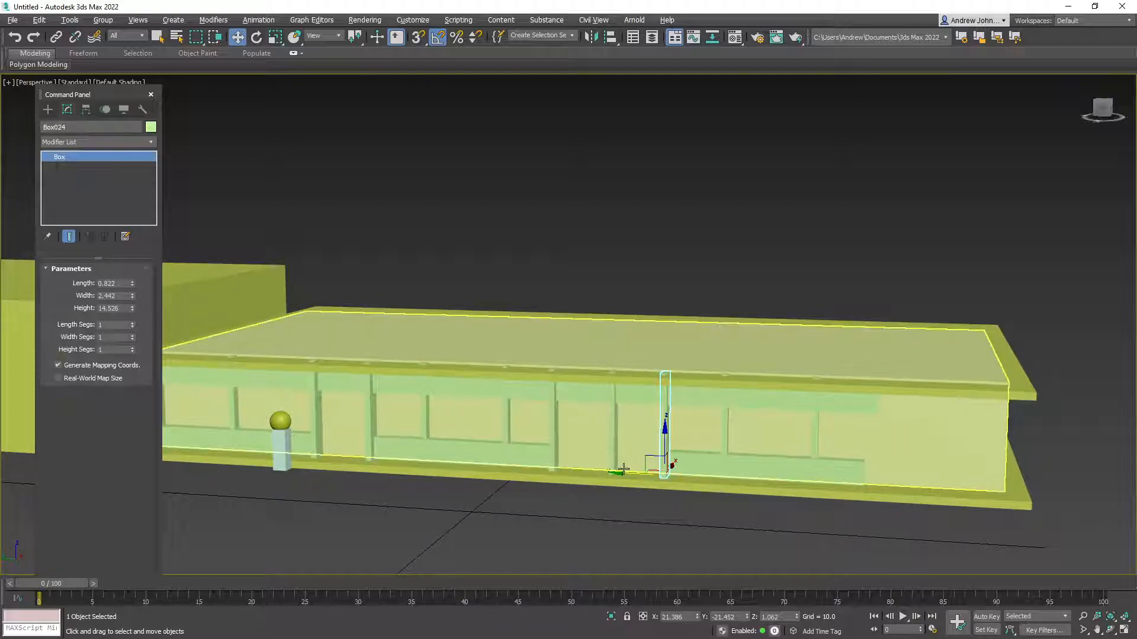
alt+middle_drag(623, 475, 579, 450)
alt+middle_drag(622, 456, 542, 455)
click(730, 399)
mouse_move(730, 399)
alt+middle_down()
mouse_move(659, 406)
mouse_move(709, 402)
alt+middle_up()
Delete the upper back box Box002
ctrl+click(684, 417)
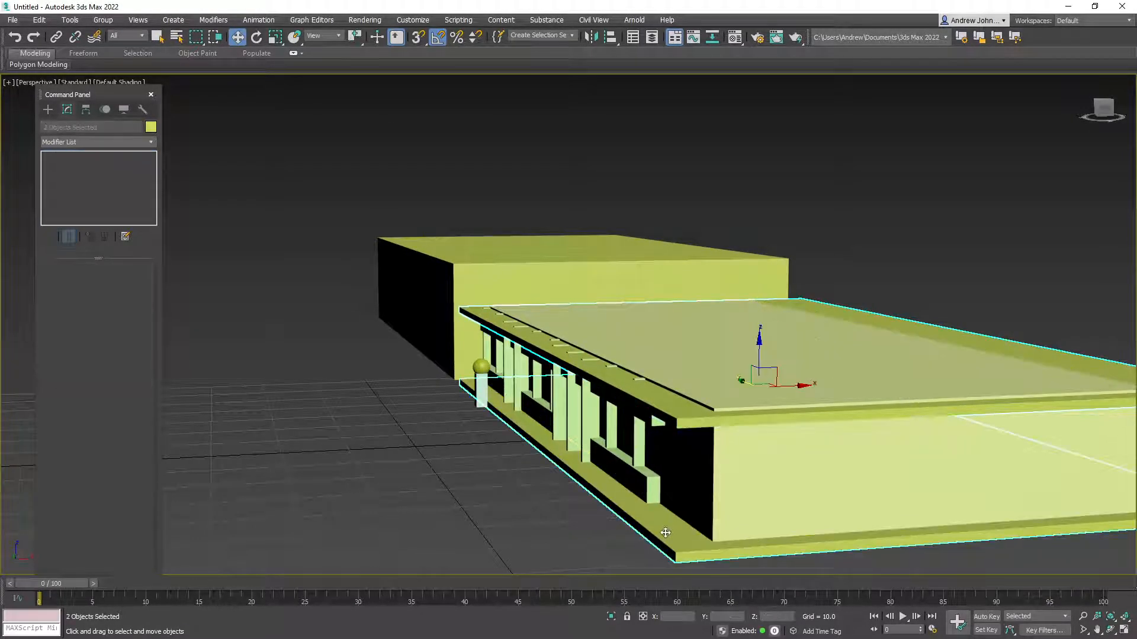
click(497, 292)
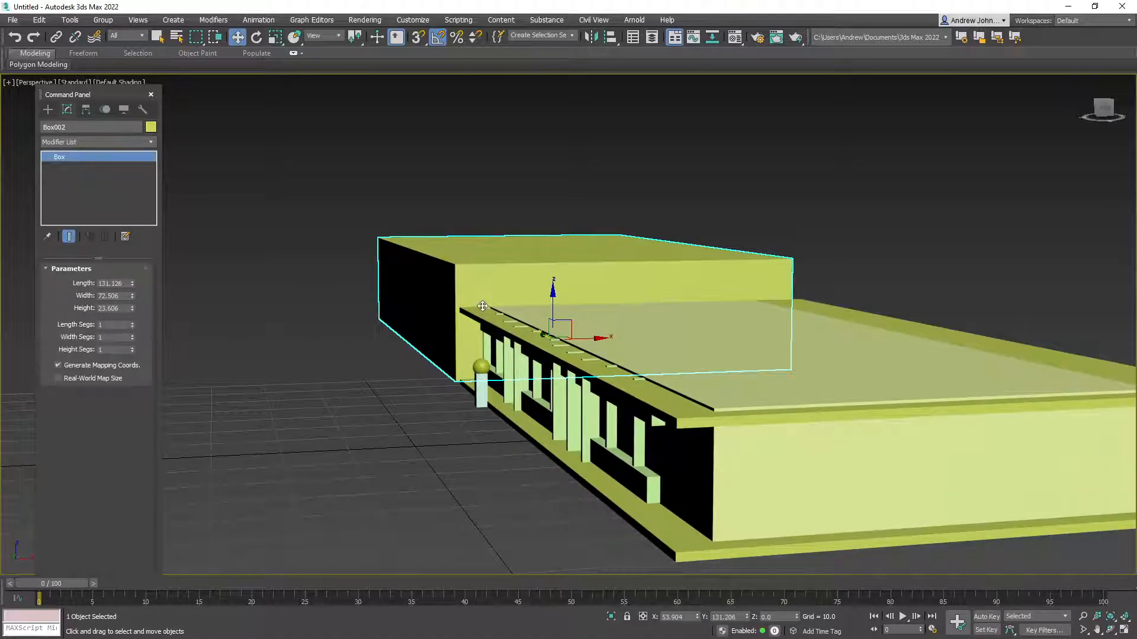
key(Delete)
Clone the roof and base slabs one storey up
click(603, 378)
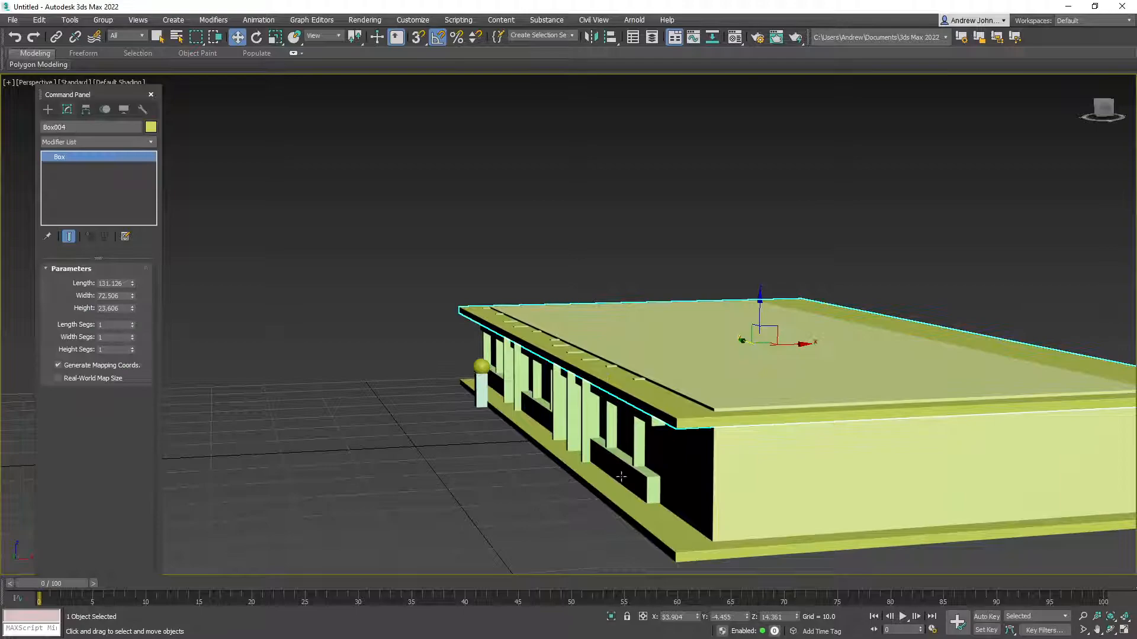
ctrl+click(617, 501)
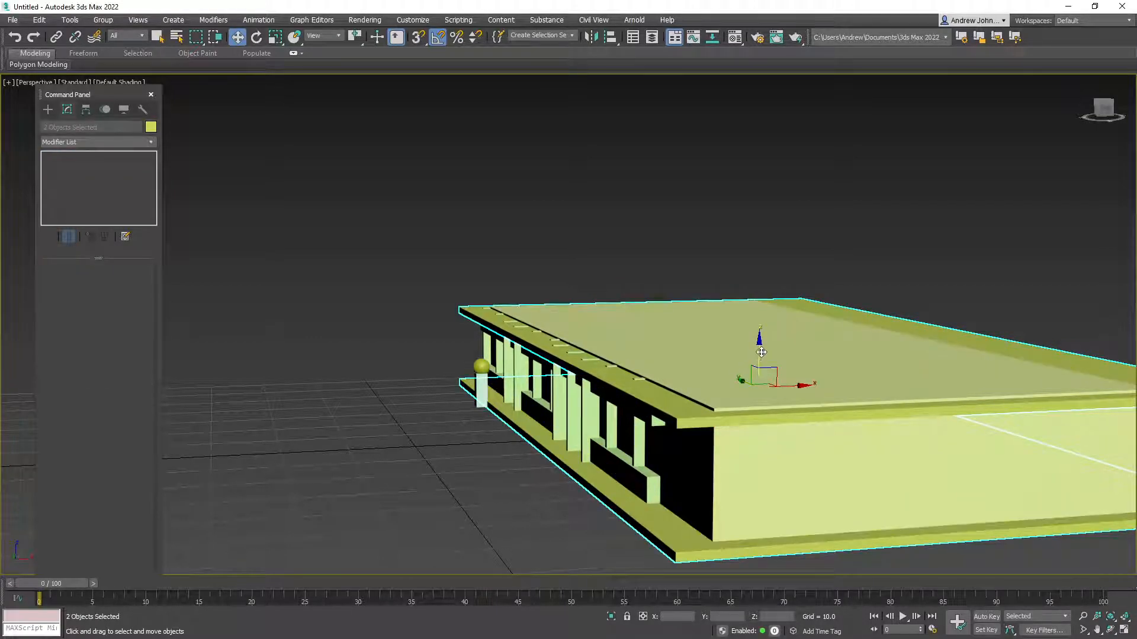
click(678, 437)
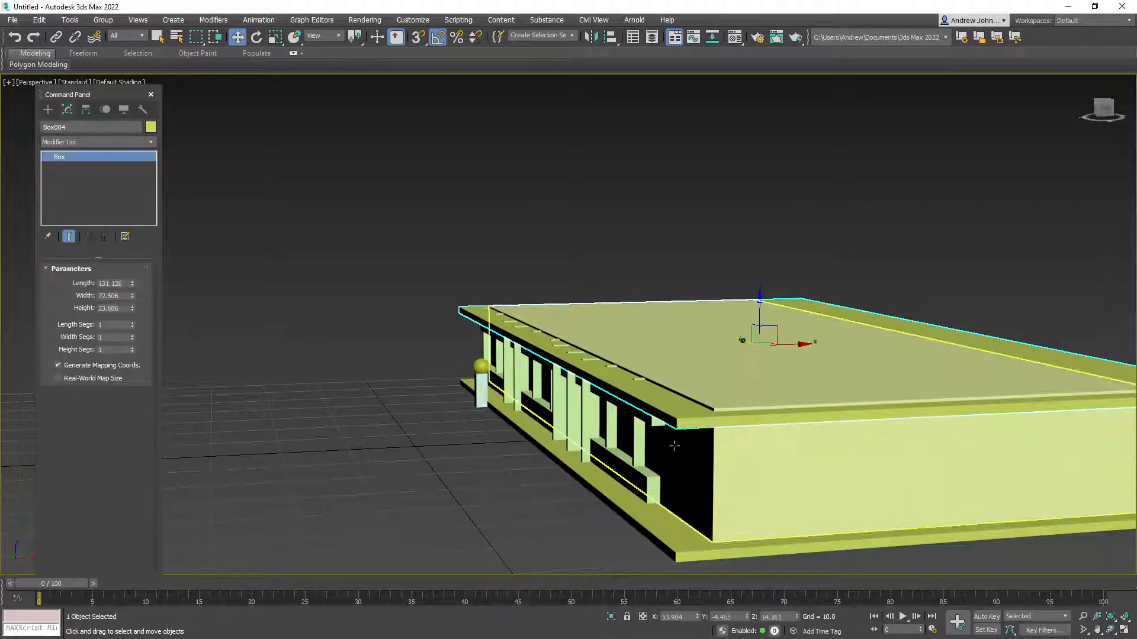
ctrl+click(682, 554)
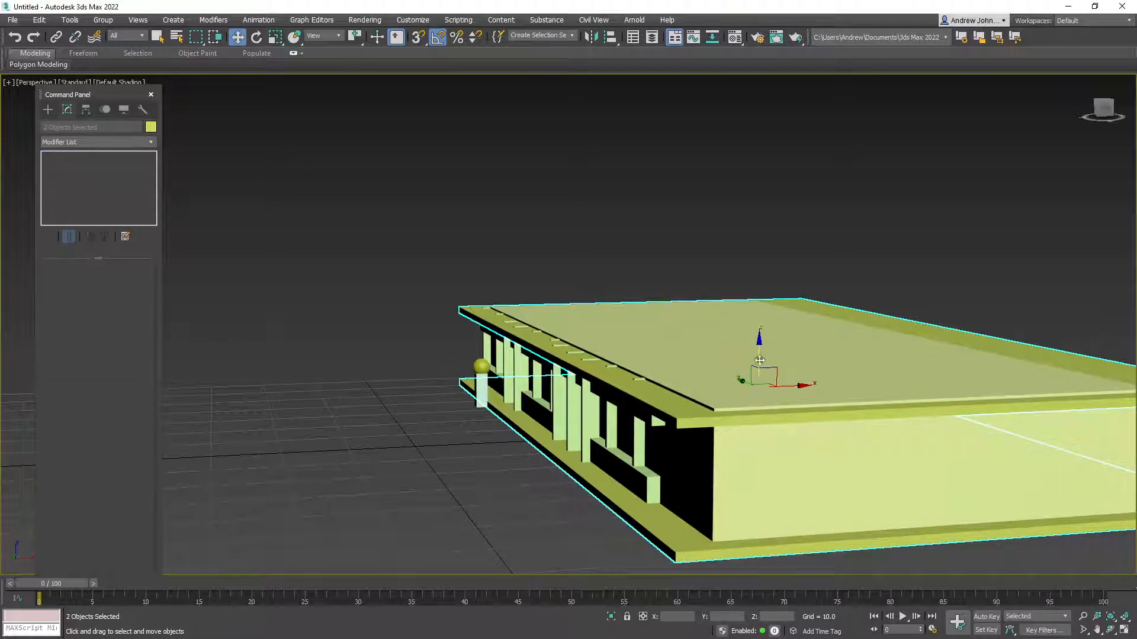
mouse_move(759, 348)
shift+mouse_down()
mouse_move(762, 255)
mouse_move(773, 255)
shift+mouse_up()
click(571, 376)
Clone the front wall box up to the upper level
mouse_move(571, 379)
alt+middle_down()
mouse_move(621, 385)
mouse_move(543, 373)
mouse_move(577, 393)
alt+middle_up()
click(577, 393)
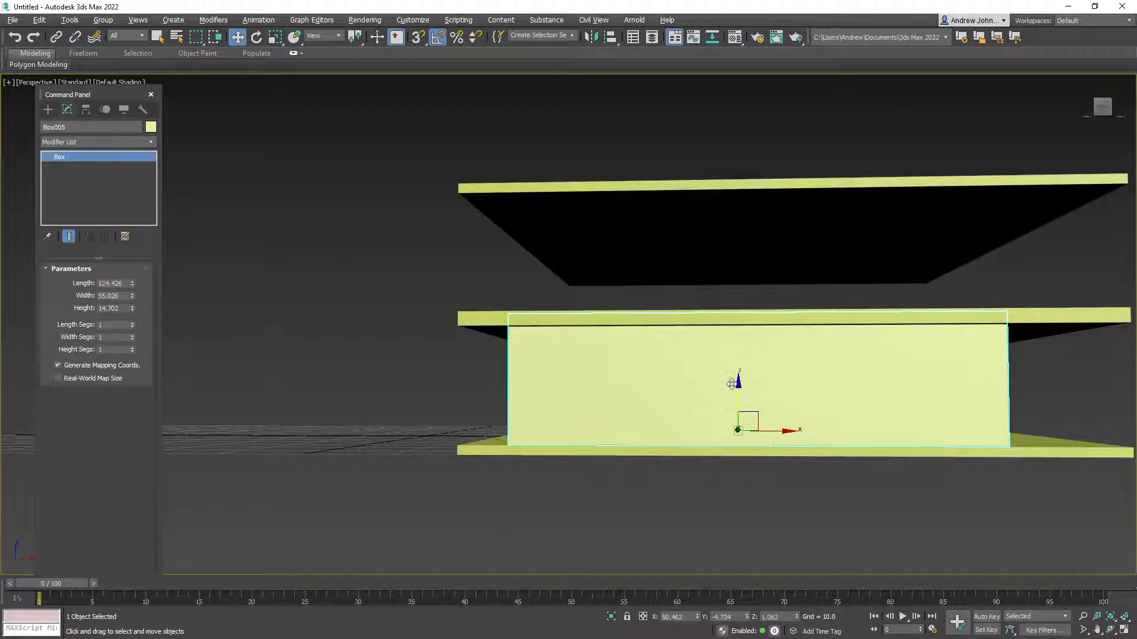
shift+drag(741, 384, 752, 294)
click(579, 379)
Scale the top roof slab down to about 85%
mouse_move(503, 359)
alt+middle_down()
mouse_move(518, 380)
mouse_move(614, 375)
mouse_move(559, 381)
mouse_move(604, 272)
alt+middle_up()
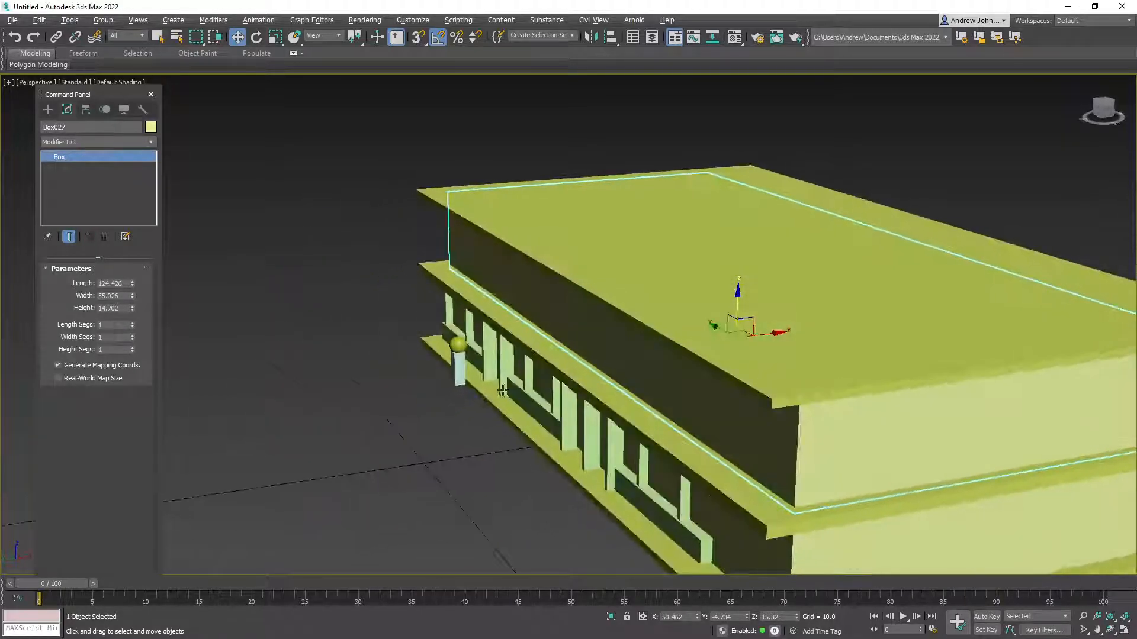
click(604, 272)
key(r)
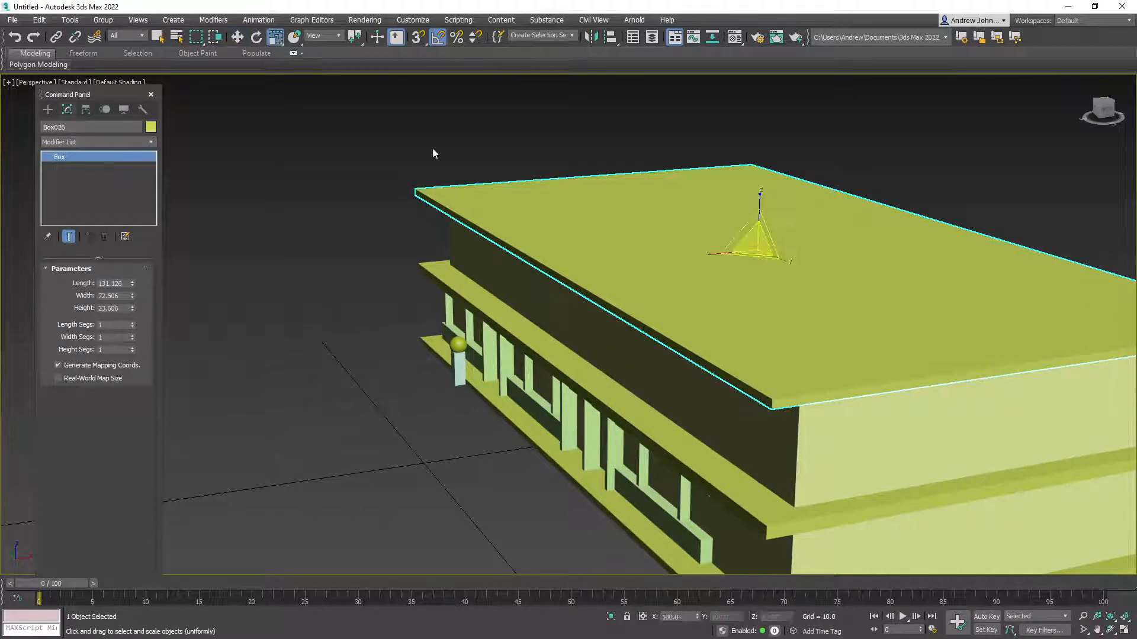
drag(753, 249, 717, 255)
drag(788, 267, 712, 257)
alt+middle_drag(713, 257, 654, 306)
Cancel an extra roof-and-wall copy, then select pillar Box010 and zoom front-on to the facade
click(240, 39)
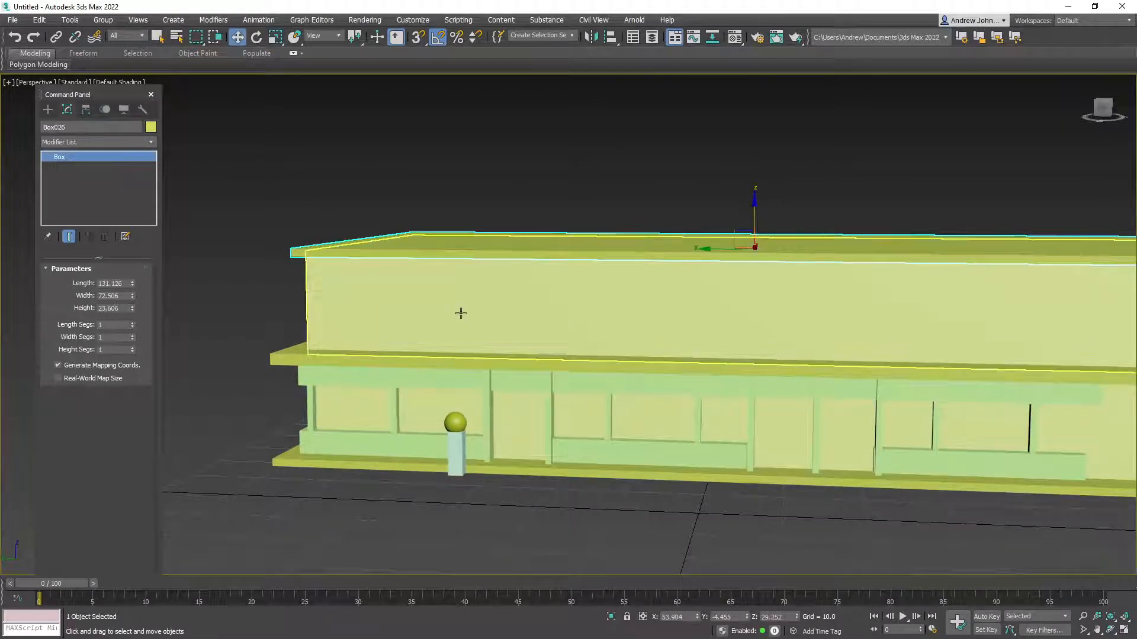
ctrl+click(457, 302)
mouse_move(748, 223)
shift+mouse_down()
mouse_move(753, 111)
mouse_move(753, 132)
shift+mouse_up()
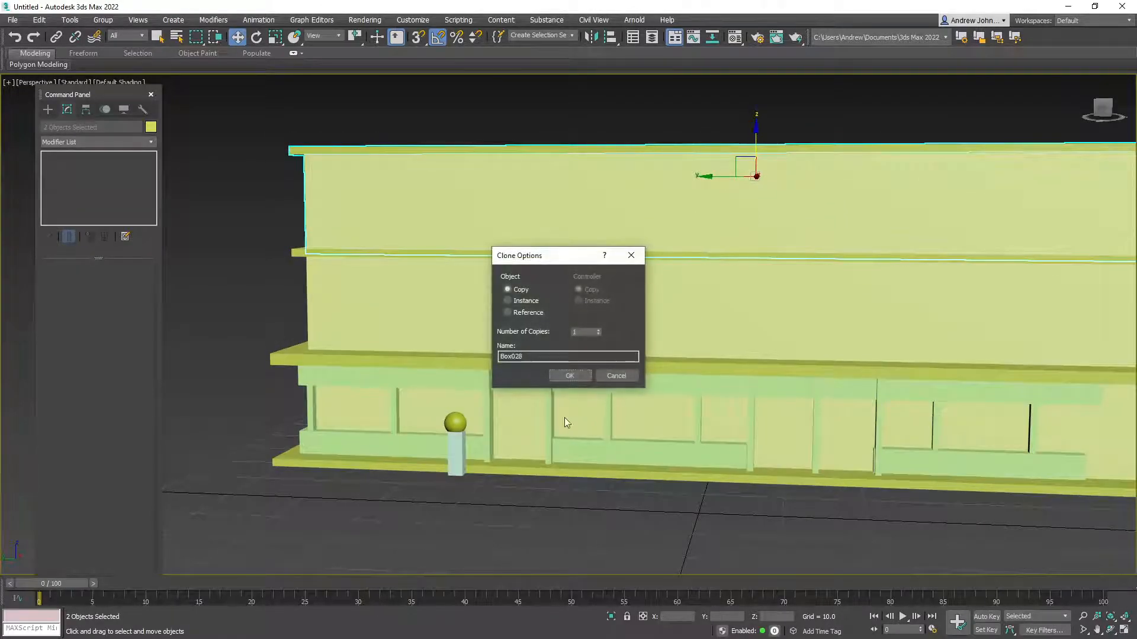
click(619, 376)
alt+middle_drag(507, 318, 500, 320)
middle_drag(583, 397, 379, 421)
click(360, 456)
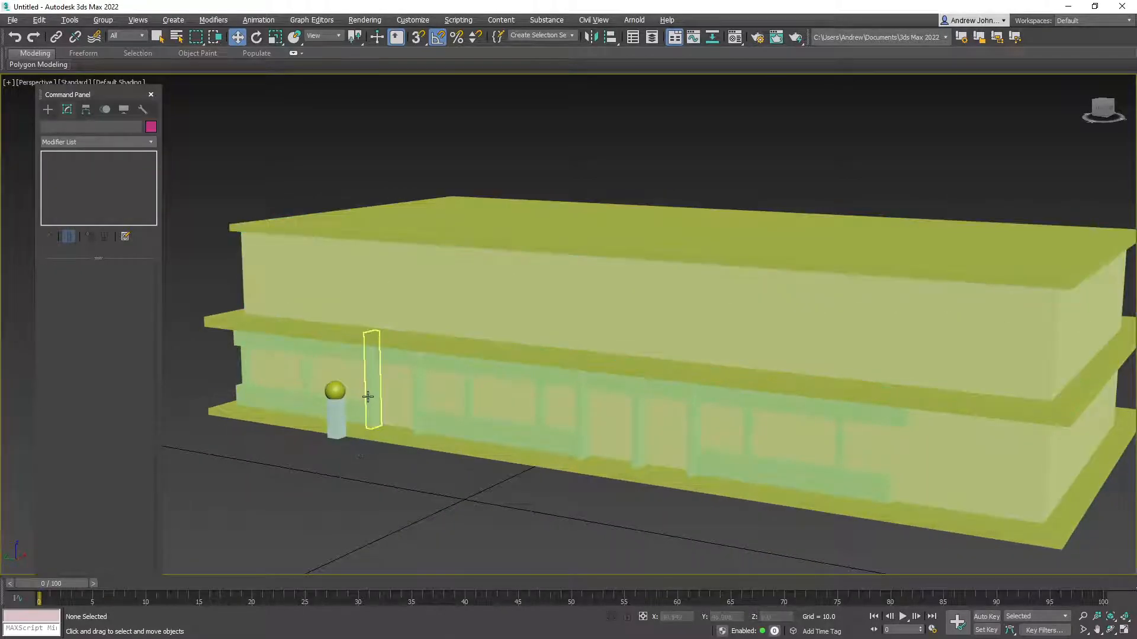
click(372, 402)
alt+middle_drag(322, 266, 381, 291)
scroll(375, 296, up, 5)
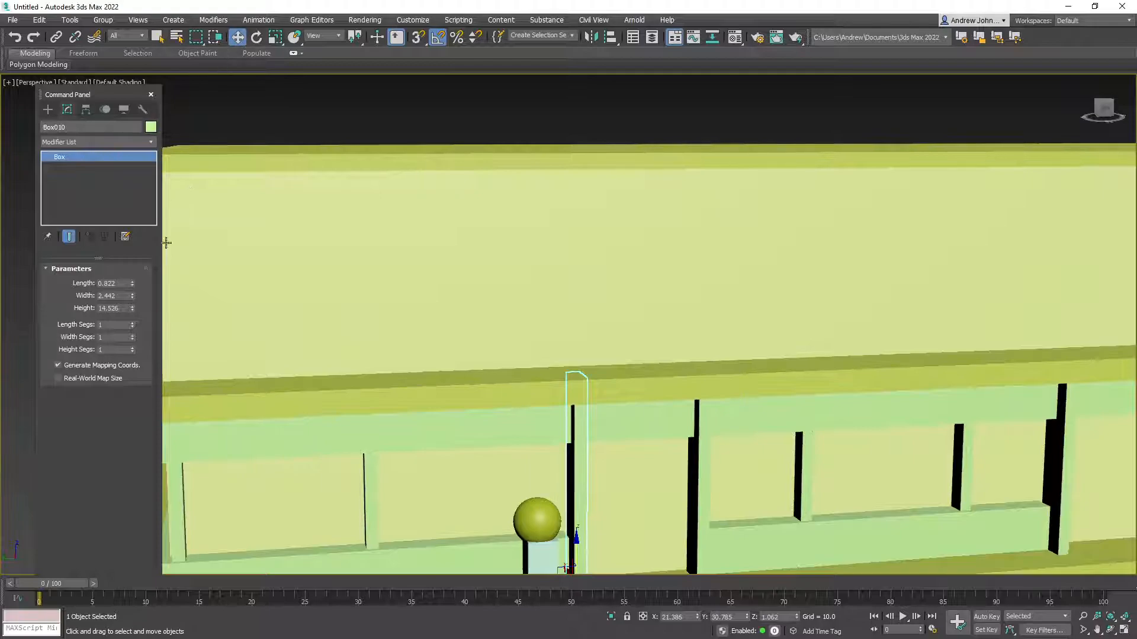
Draw a thin vertical post on the upper wall and make two copies of it
click(49, 110)
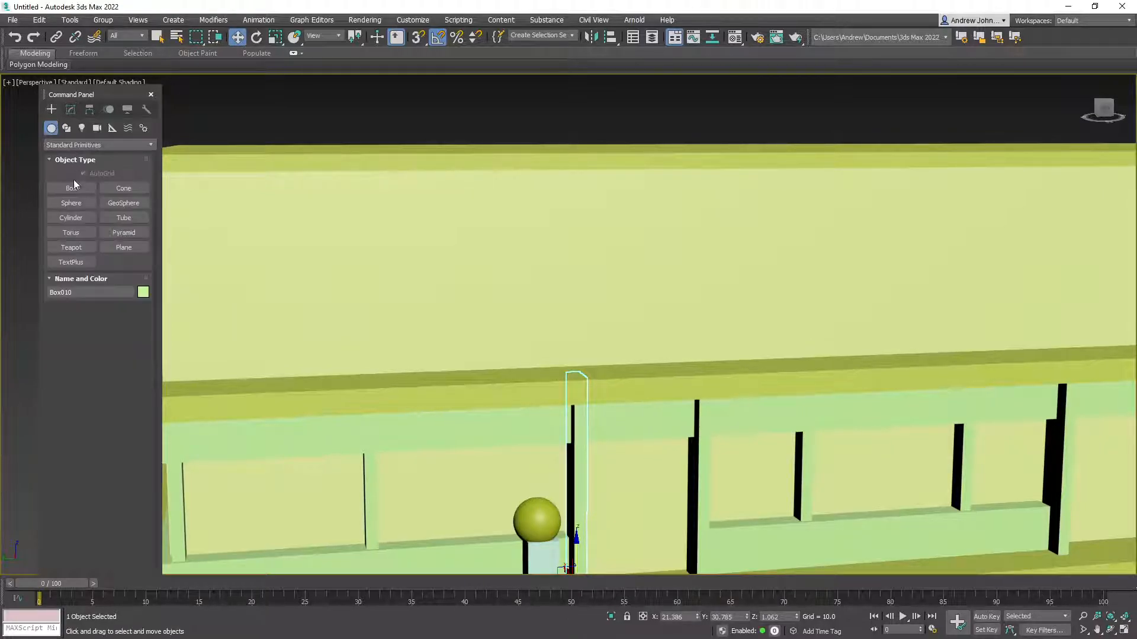
click(75, 191)
drag(190, 190, 208, 330)
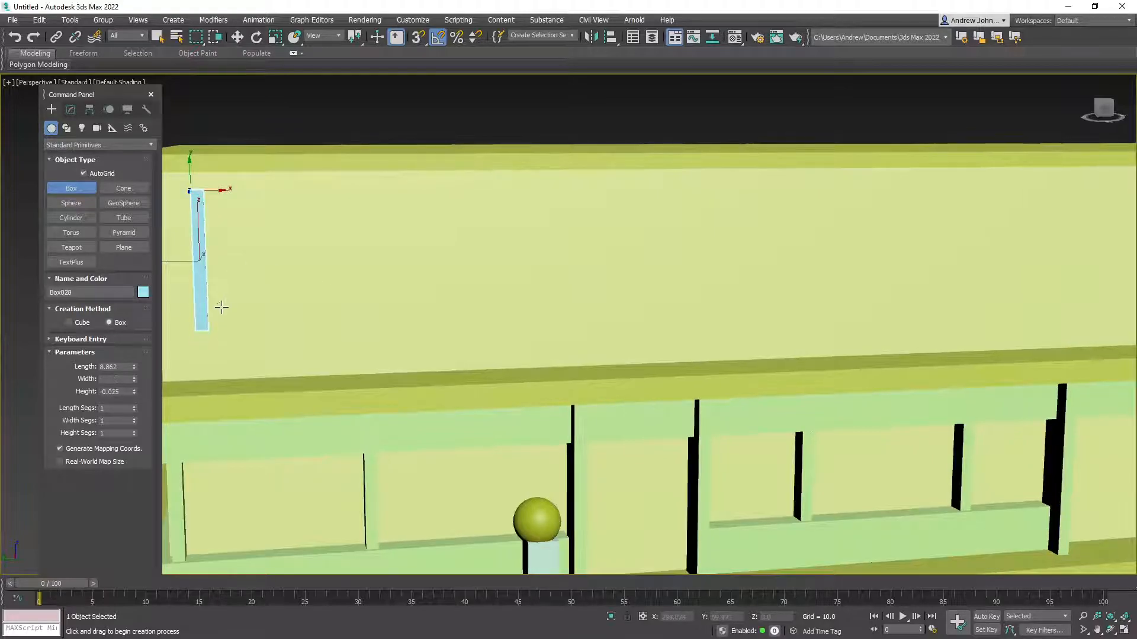
alt+middle_drag(247, 323, 197, 359)
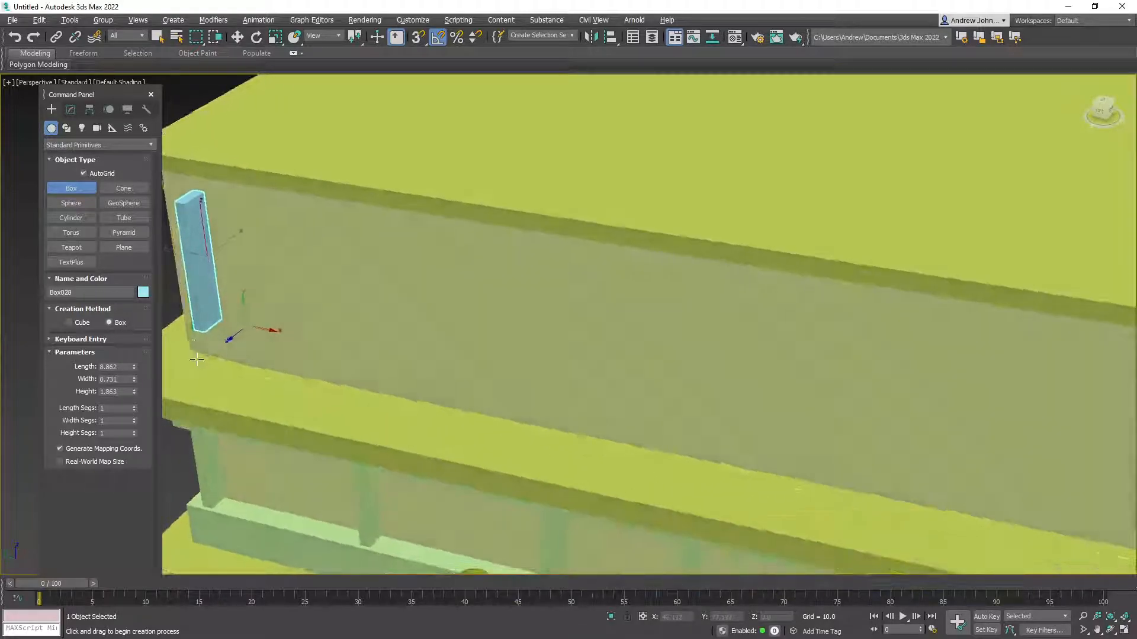
click(274, 38)
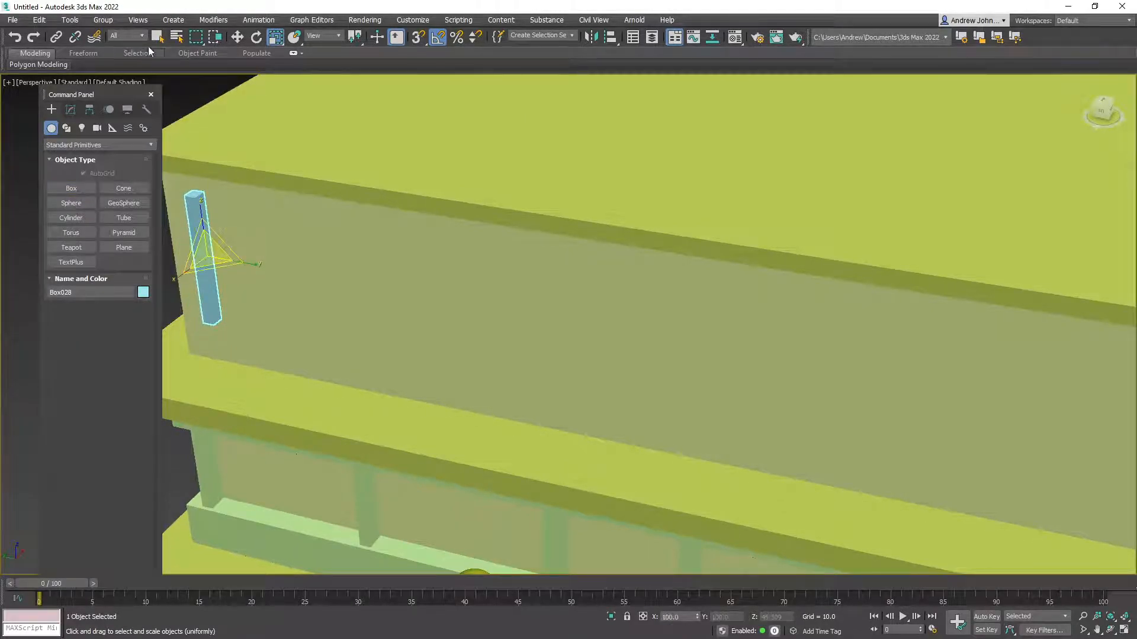
click(237, 37)
shift+drag(180, 259, 293, 274)
click(568, 375)
click(579, 376)
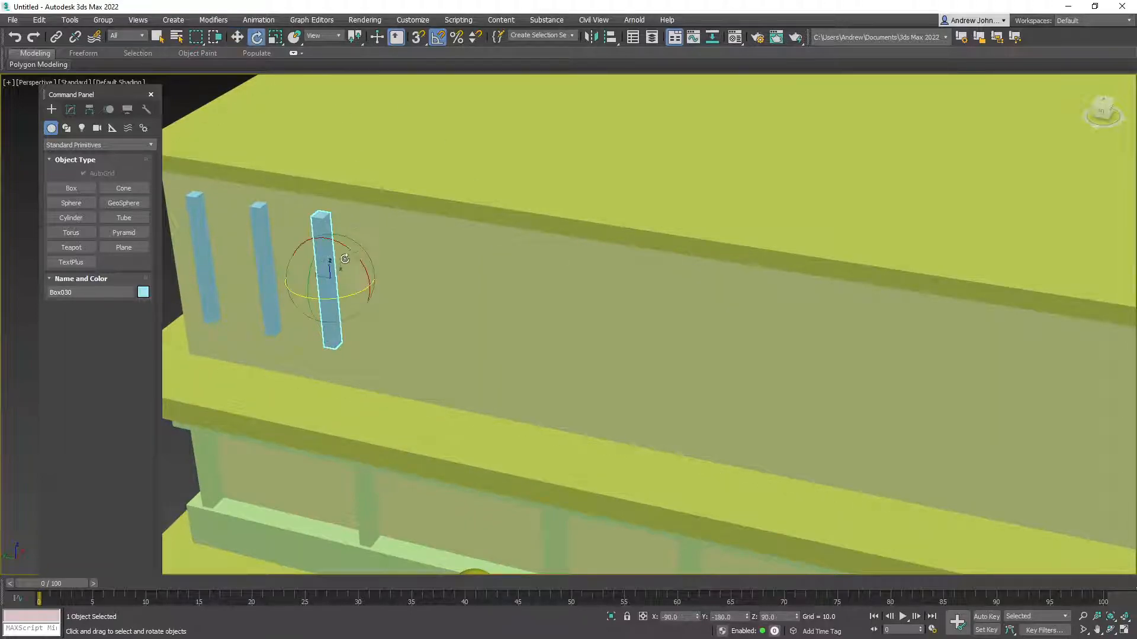
Turn the third box horizontal and set it across the tops of both posts
drag(357, 259, 311, 223)
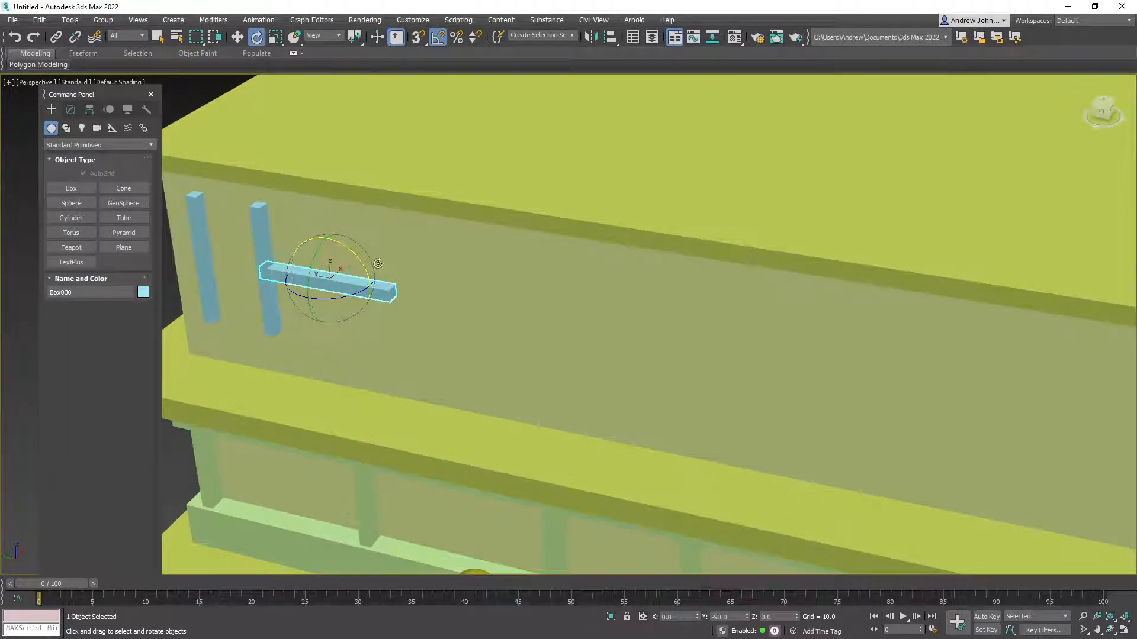
click(237, 37)
alt+middle_drag(308, 287, 455, 287)
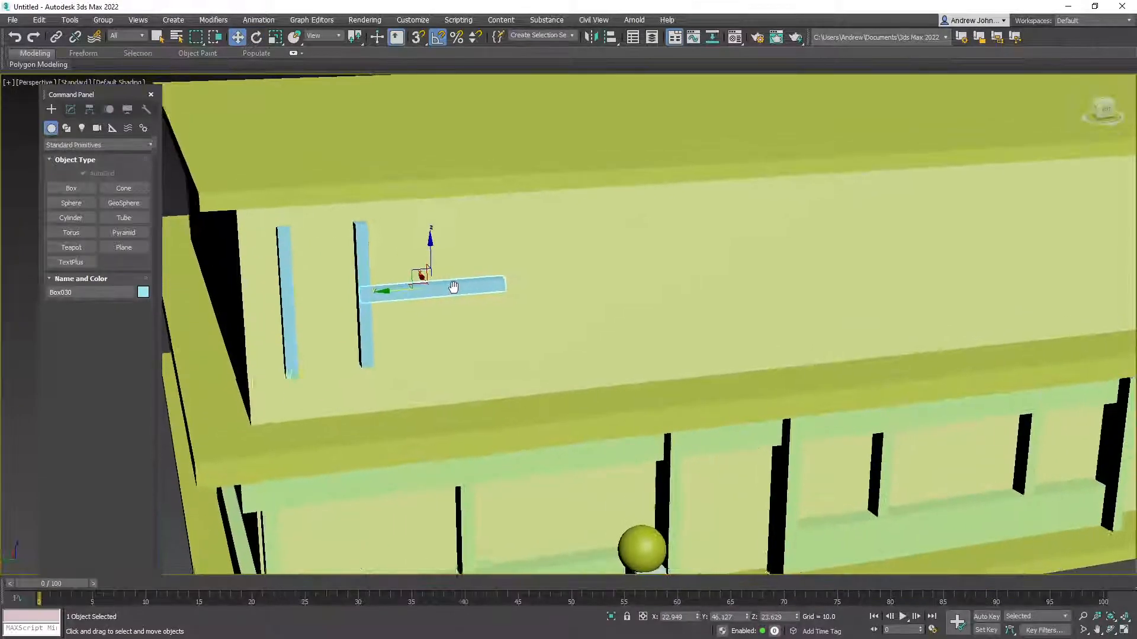
drag(422, 274, 281, 231)
click(276, 38)
click(237, 37)
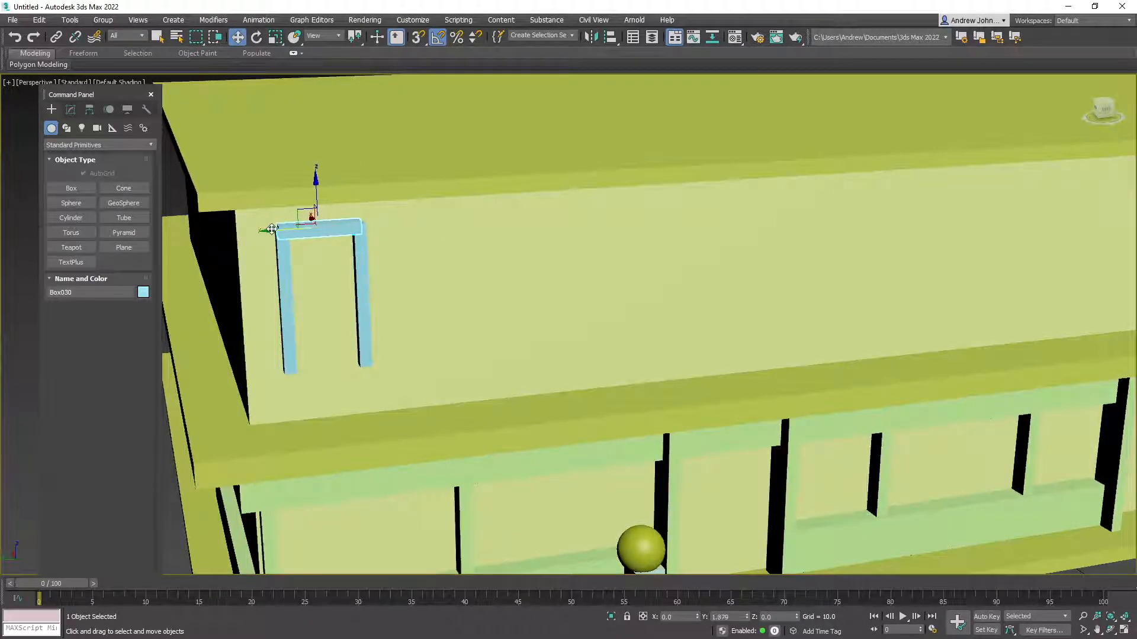
Copy the top bar down as the frame's bottom sill and nudge the top bar into place
alt+middle_drag(355, 322, 358, 302)
shift+drag(315, 188, 320, 320)
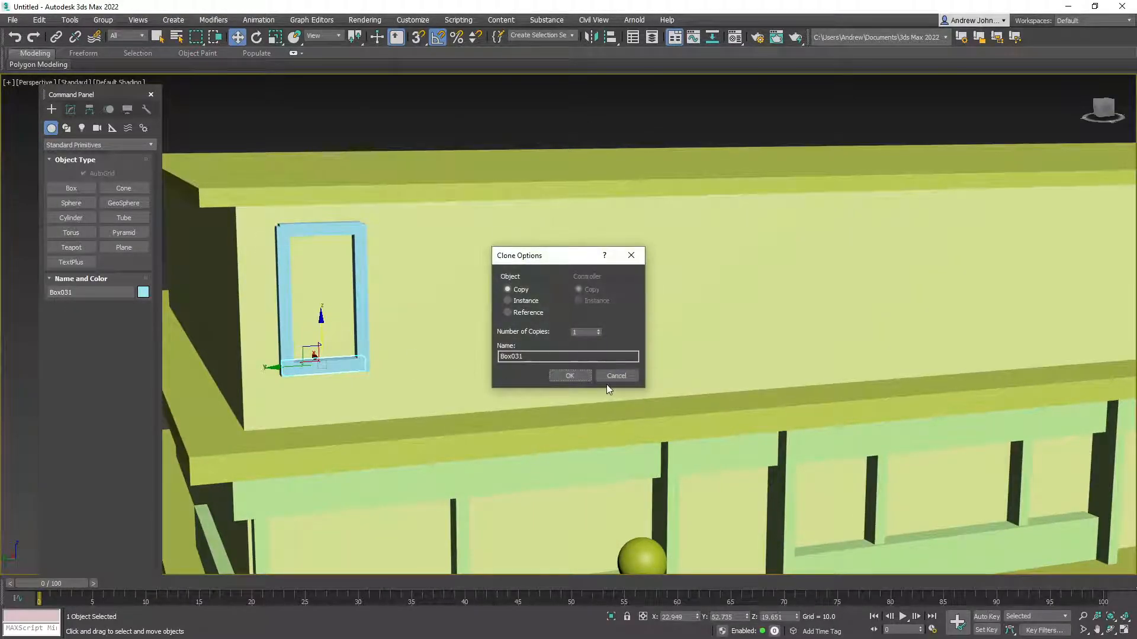
click(570, 375)
click(274, 37)
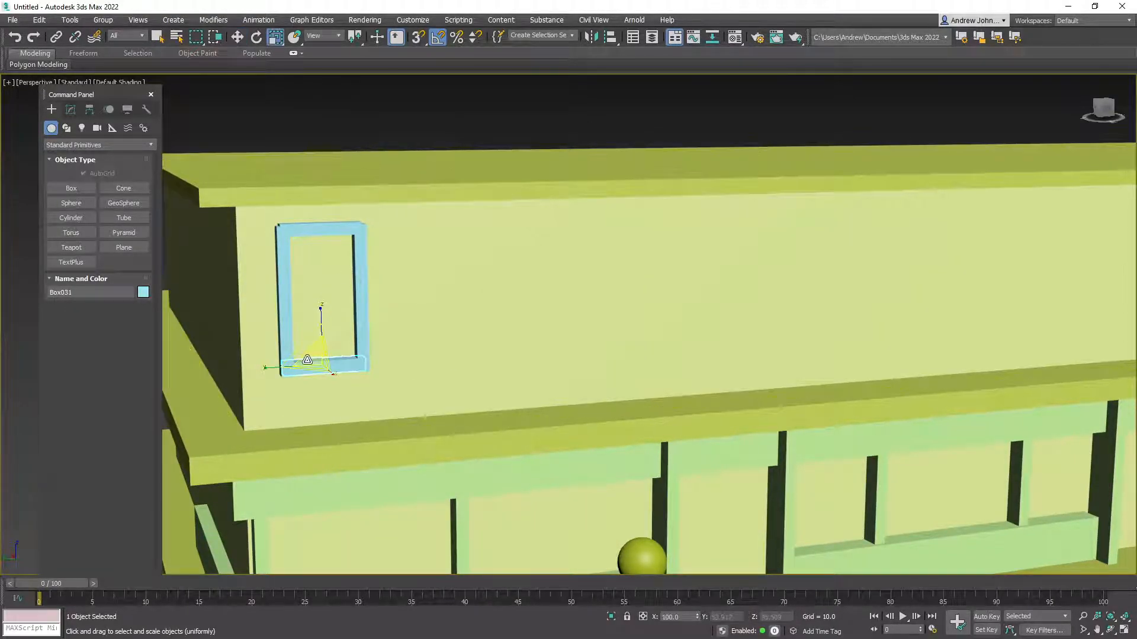
mouse_move(310, 343)
alt+middle_down()
mouse_move(323, 367)
mouse_move(320, 355)
alt+middle_up()
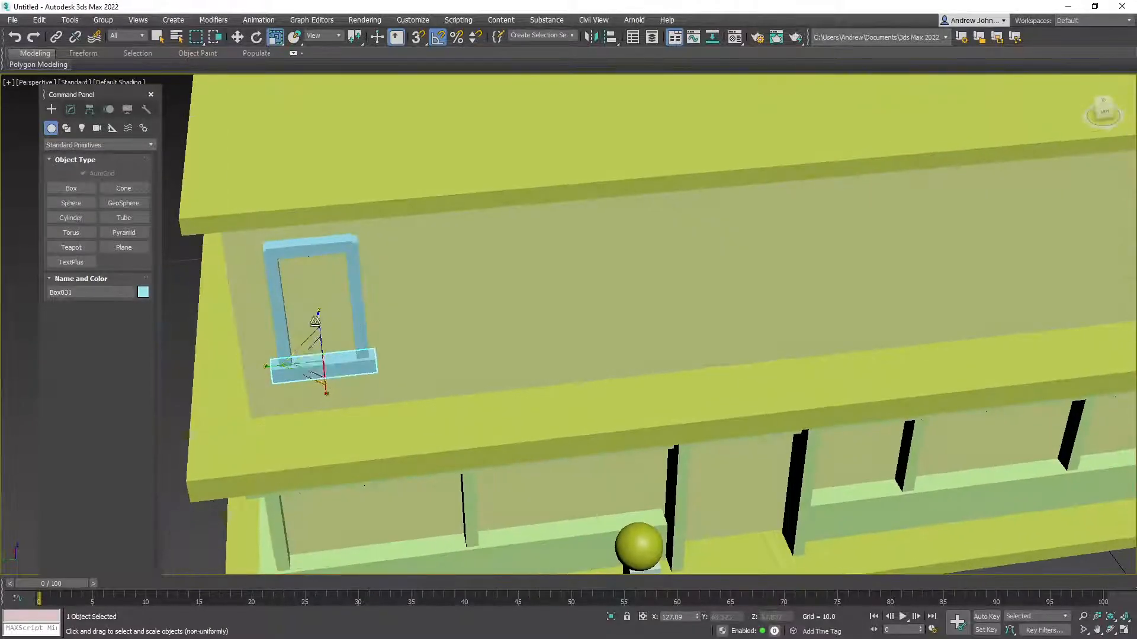
click(317, 249)
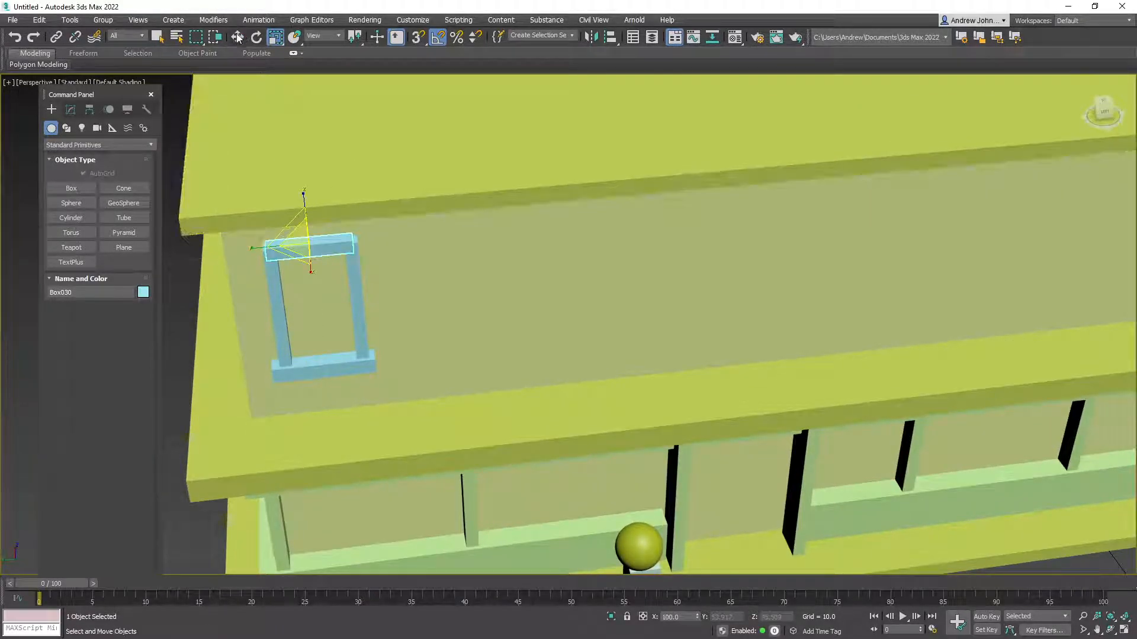
click(237, 37)
alt+middle_drag(321, 255, 287, 211)
drag(314, 216, 314, 217)
Copy the bottom bar below the frame and stretch it into a long ledge
alt+middle_drag(412, 353, 349, 296)
click(349, 279)
shift+drag(349, 279, 446, 384)
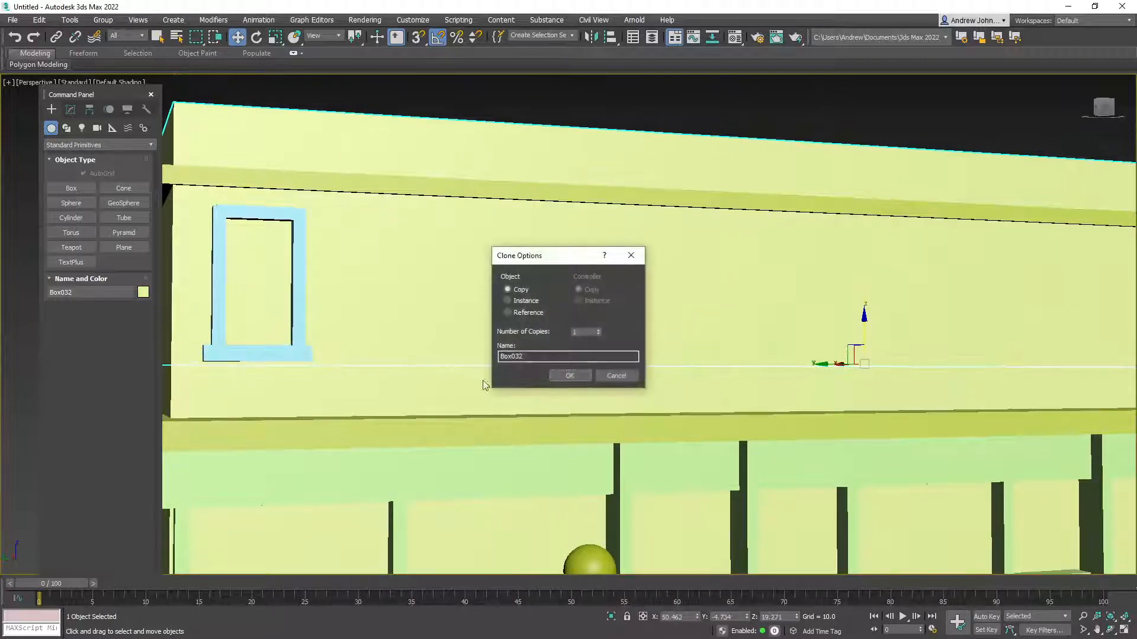
click(622, 380)
click(257, 358)
mouse_move(239, 334)
shift+mouse_down()
mouse_move(344, 261)
mouse_move(331, 262)
shift+mouse_up()
click(571, 377)
alt+middle_drag(542, 380, 468, 411)
drag(353, 242, 354, 330)
click(276, 36)
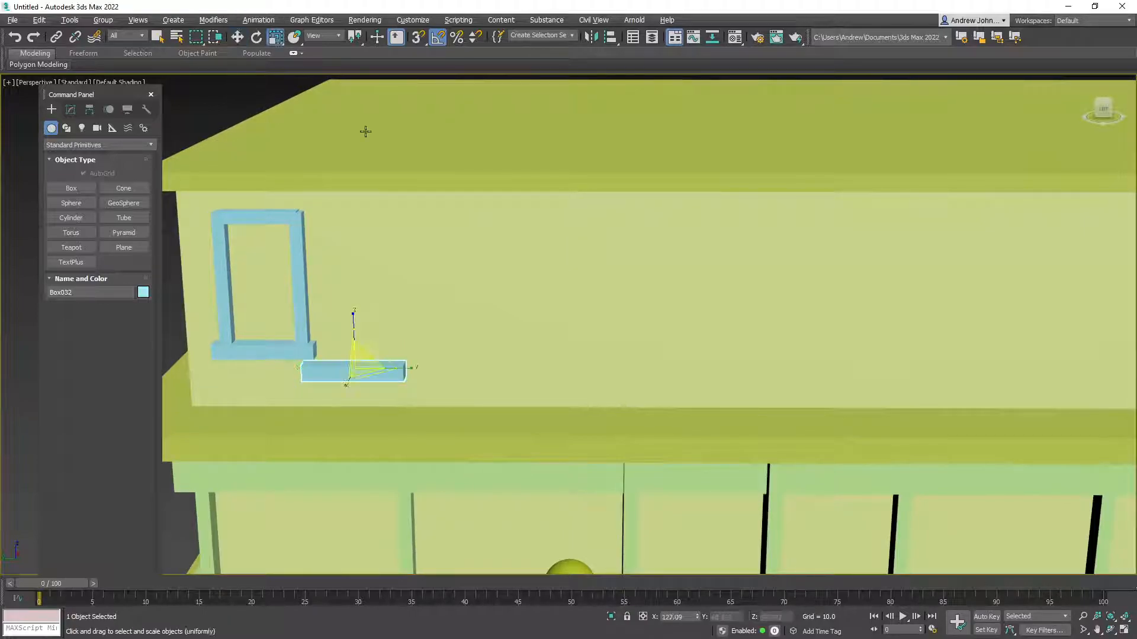
drag(375, 376, 460, 369)
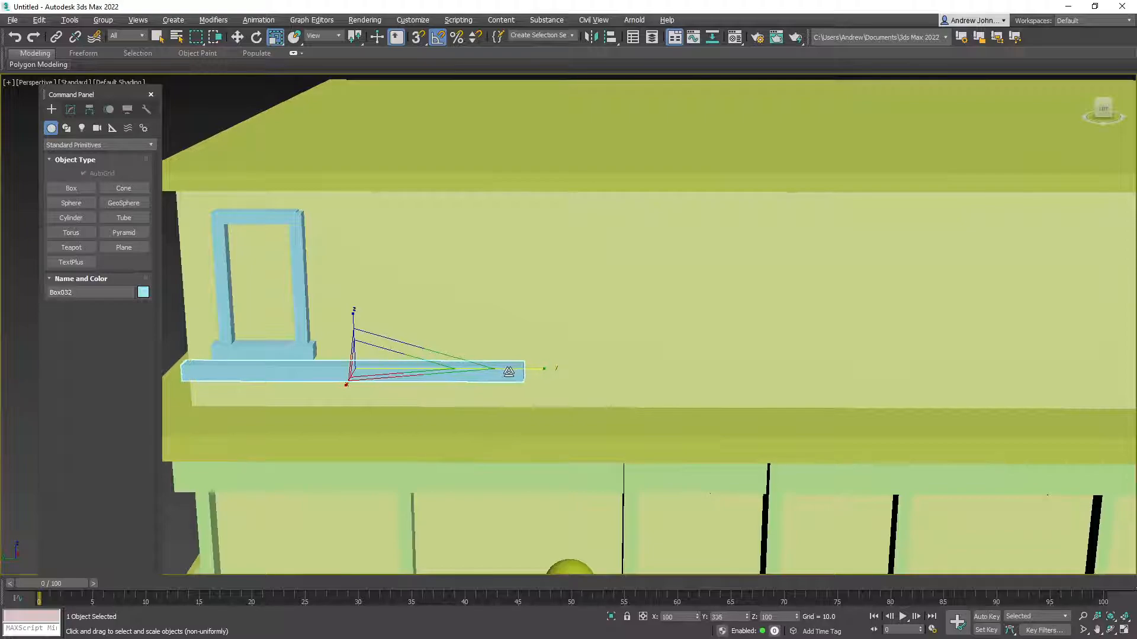
drag(504, 371, 508, 371)
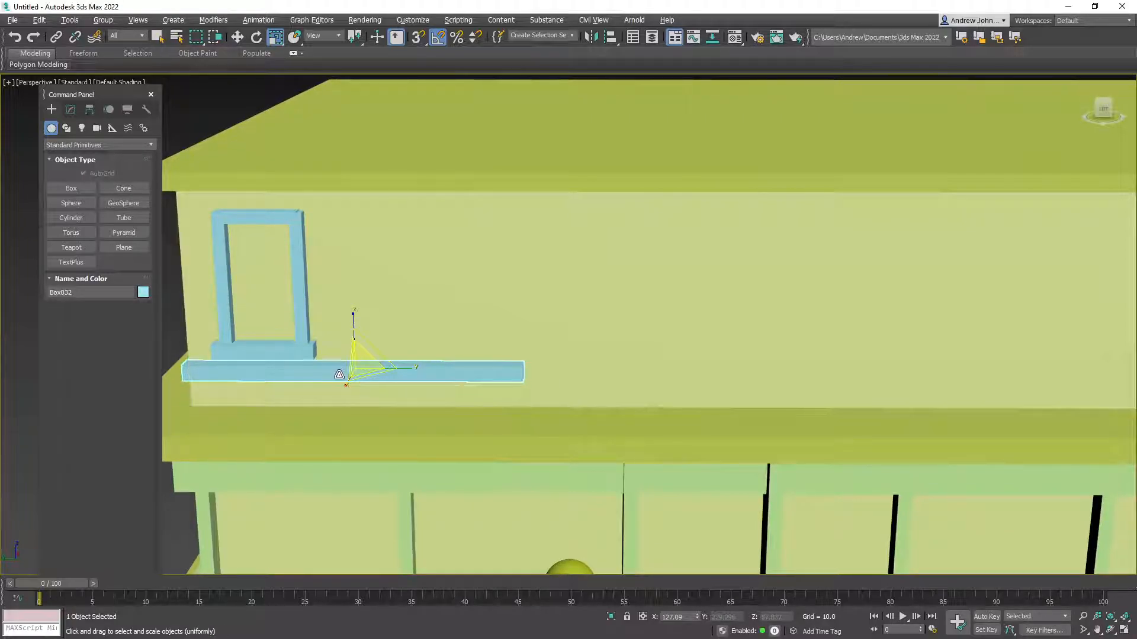
Group the ledge, sill and both posts into one window, Group002
ctrl+click(311, 355)
ctrl+click(302, 322)
ctrl+click(224, 315)
click(102, 20)
click(118, 41)
Make five copies of the window group to the right along the upper wall
click(587, 346)
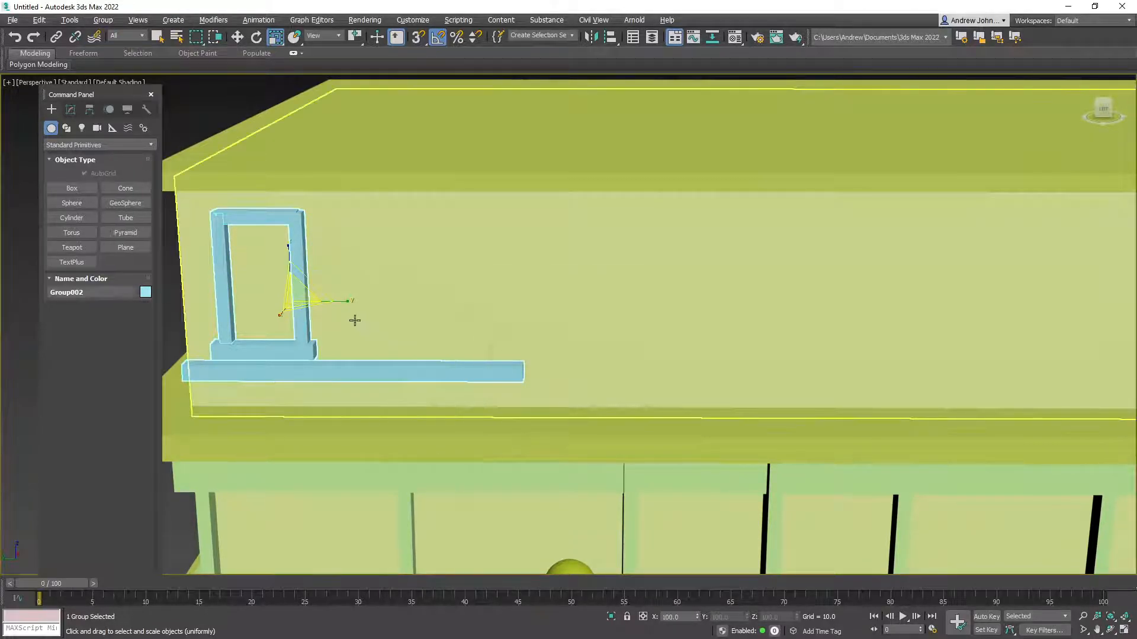
shift+drag(332, 302, 406, 304)
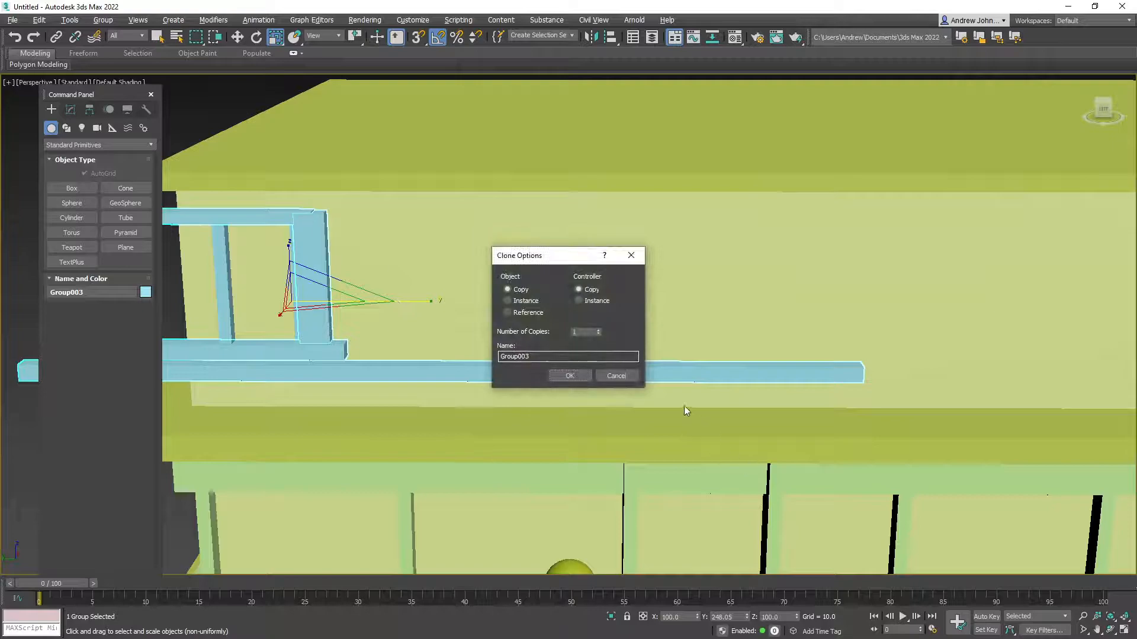
click(632, 378)
click(237, 37)
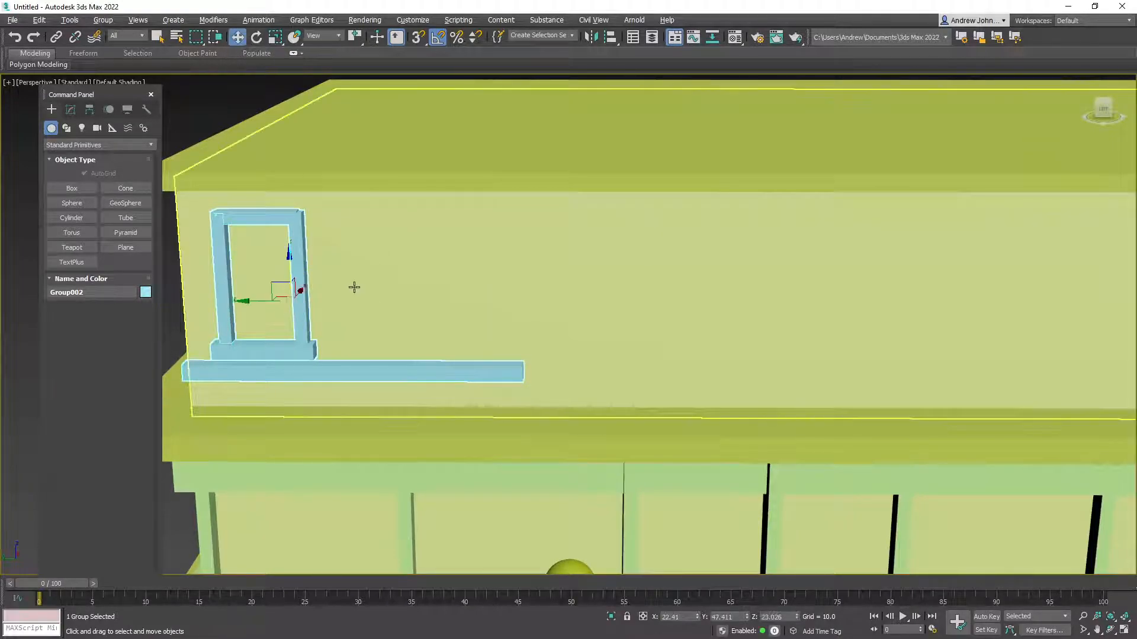
mouse_move(243, 304)
shift+mouse_down()
mouse_move(435, 304)
mouse_move(393, 304)
shift+mouse_up()
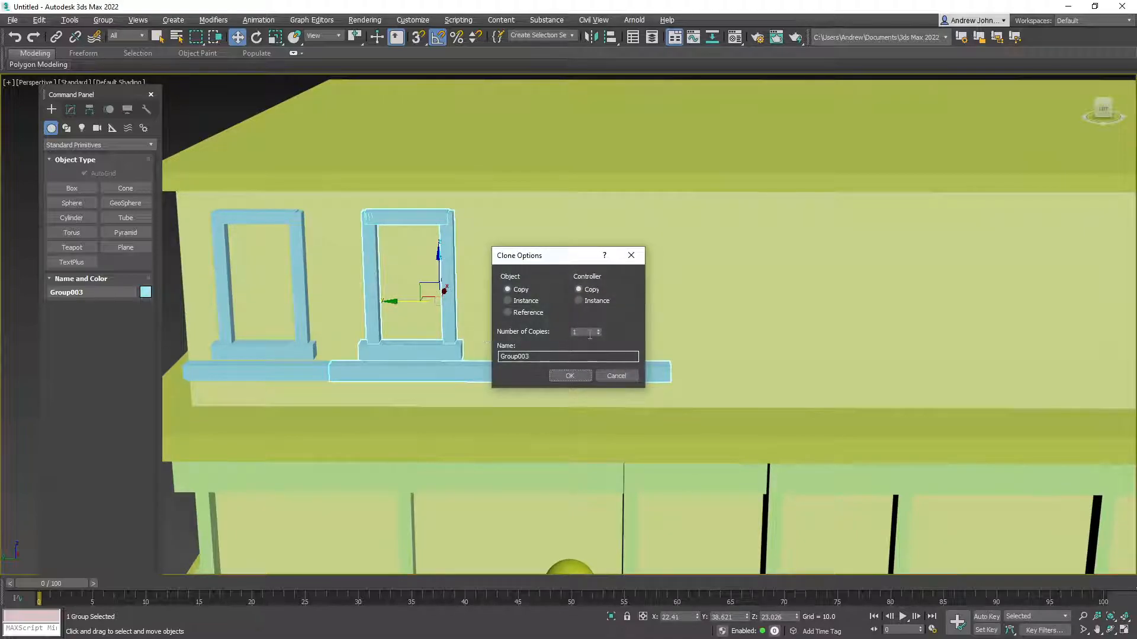
click(585, 380)
Select six windows and clone them along the wall
scroll(589, 399, down, 5)
alt+middle_drag(589, 400, 501, 382)
alt+middle_drag(631, 436, 597, 377)
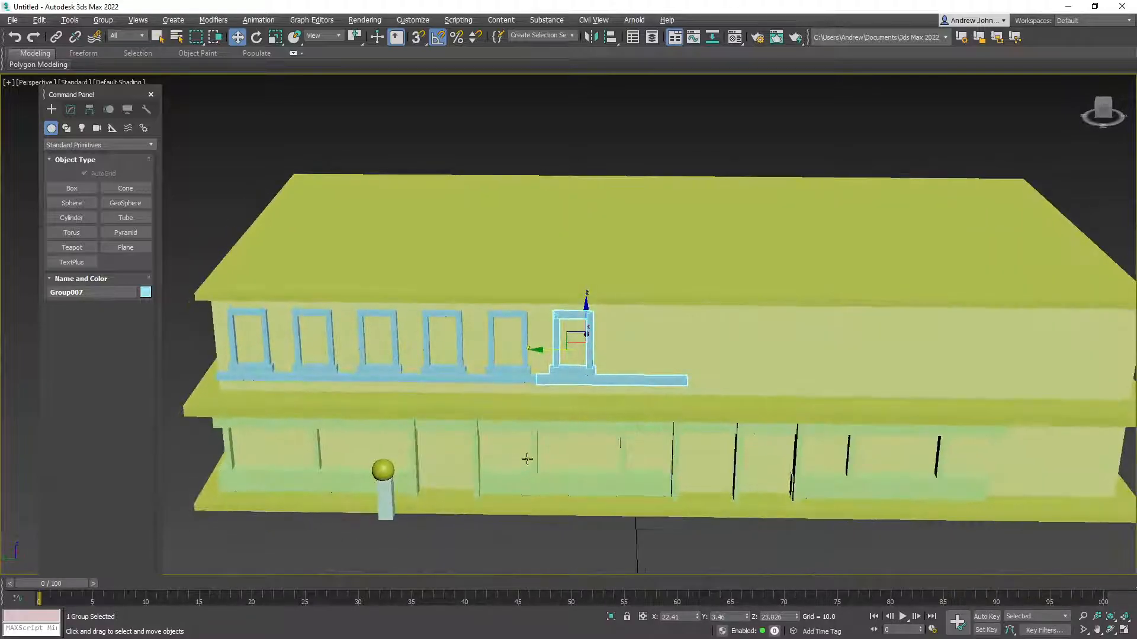
ctrl+click(514, 370)
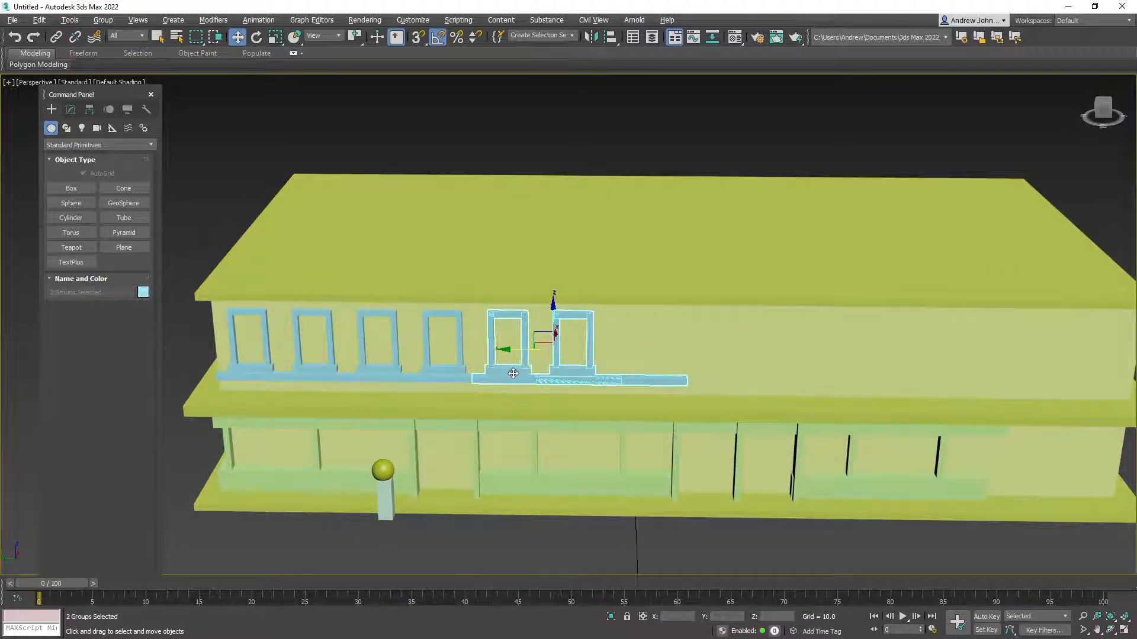
ctrl+click(332, 373)
ctrl+click(270, 368)
shift+drag(385, 347, 619, 335)
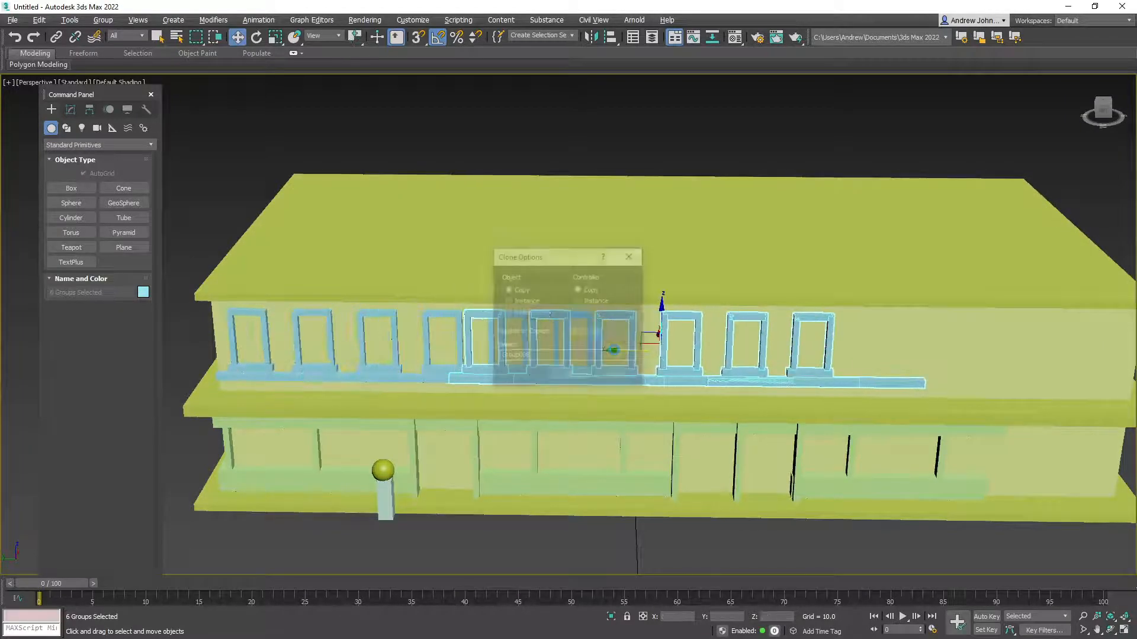
click(570, 376)
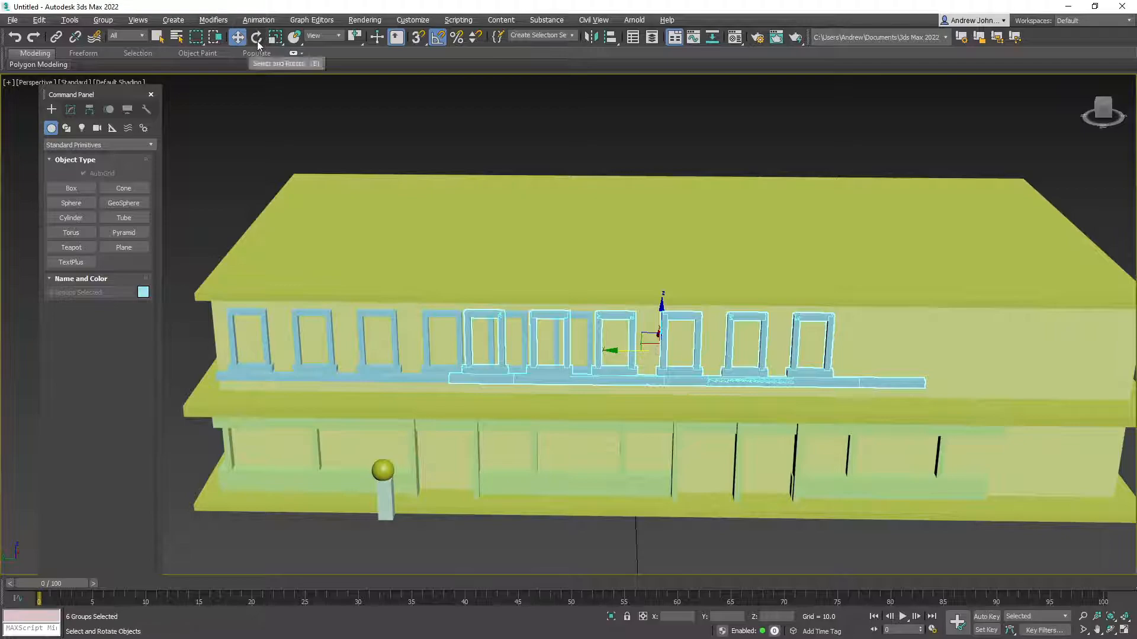
Rotate the copied windows 180 degrees and slide them to the building's right end
drag(642, 363, 749, 359)
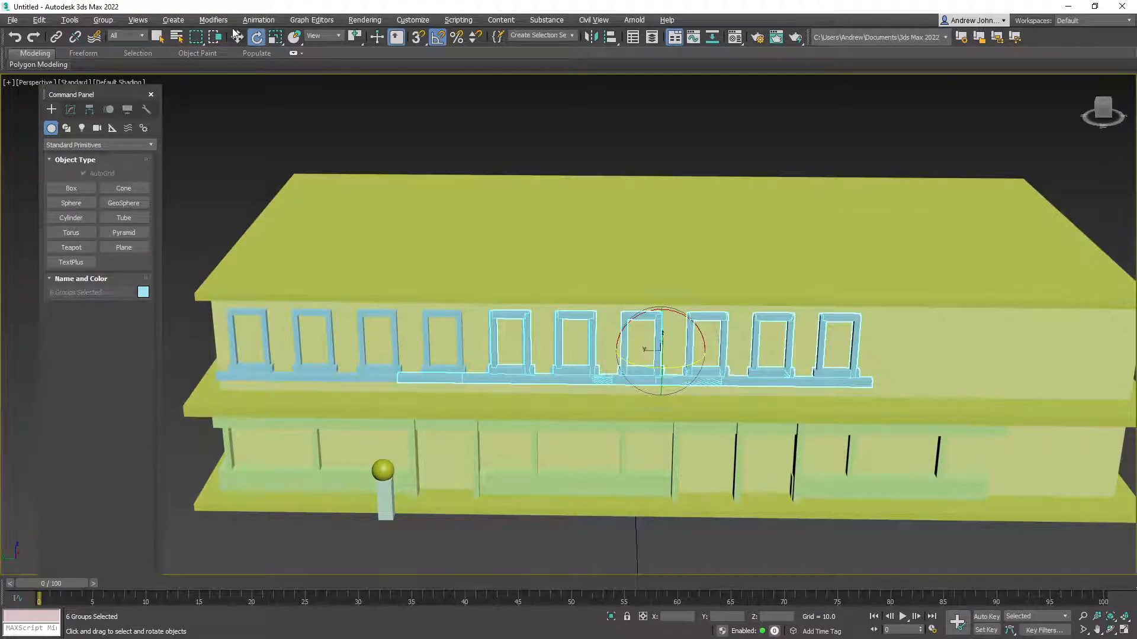
drag(617, 350, 874, 346)
alt+middle_drag(874, 345, 629, 414)
click(572, 334)
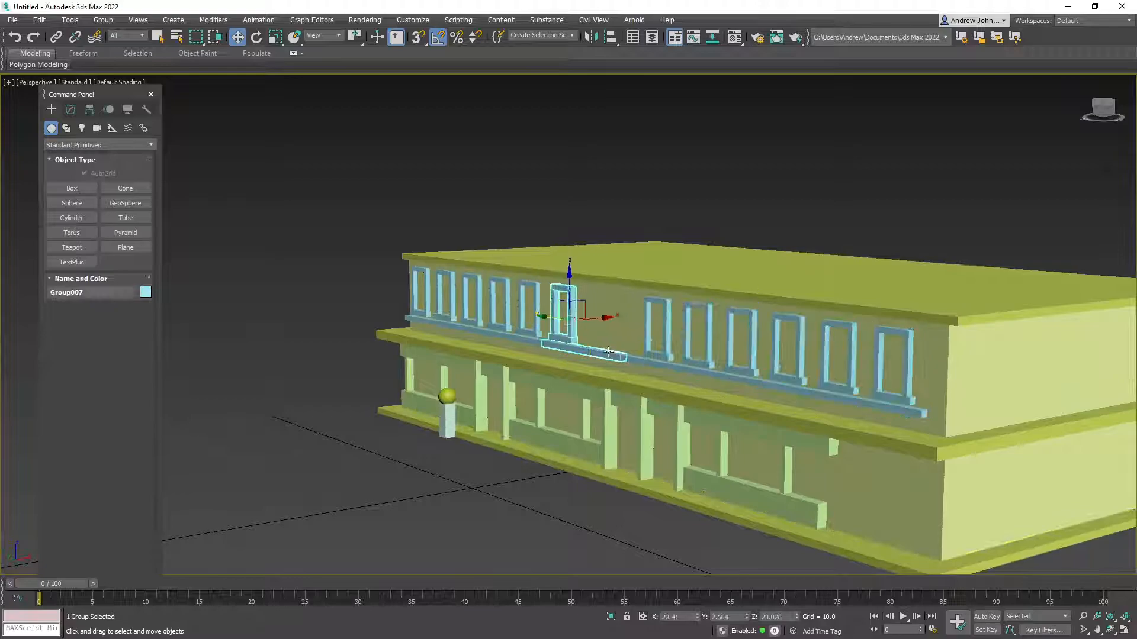
Draw a tall vertical sign panel on the ground-floor pillar
click(633, 317)
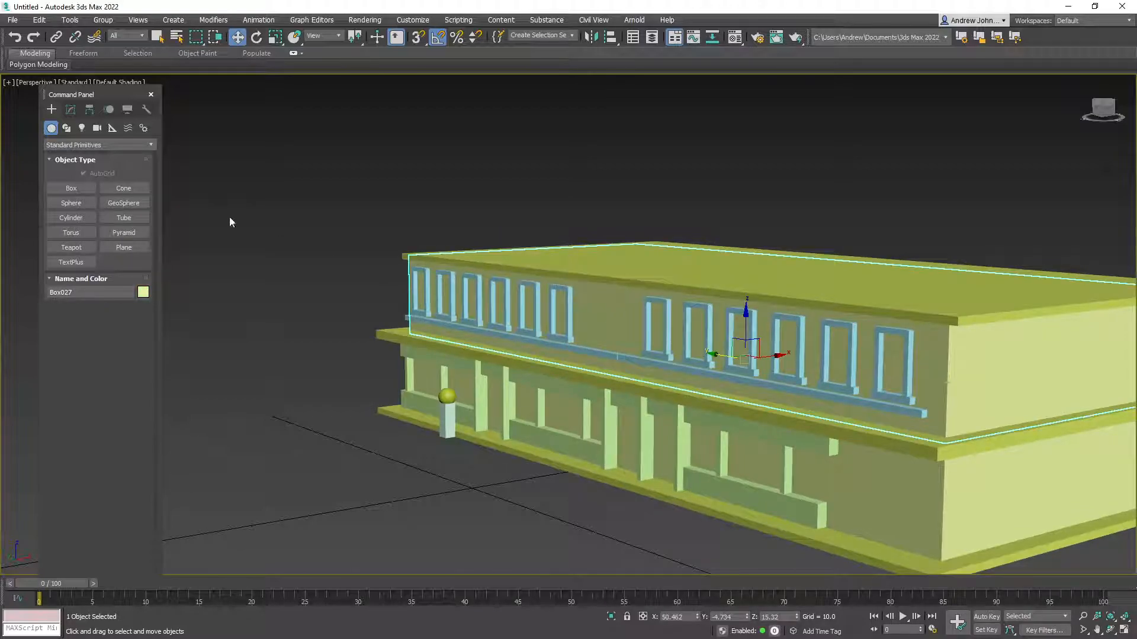
click(71, 189)
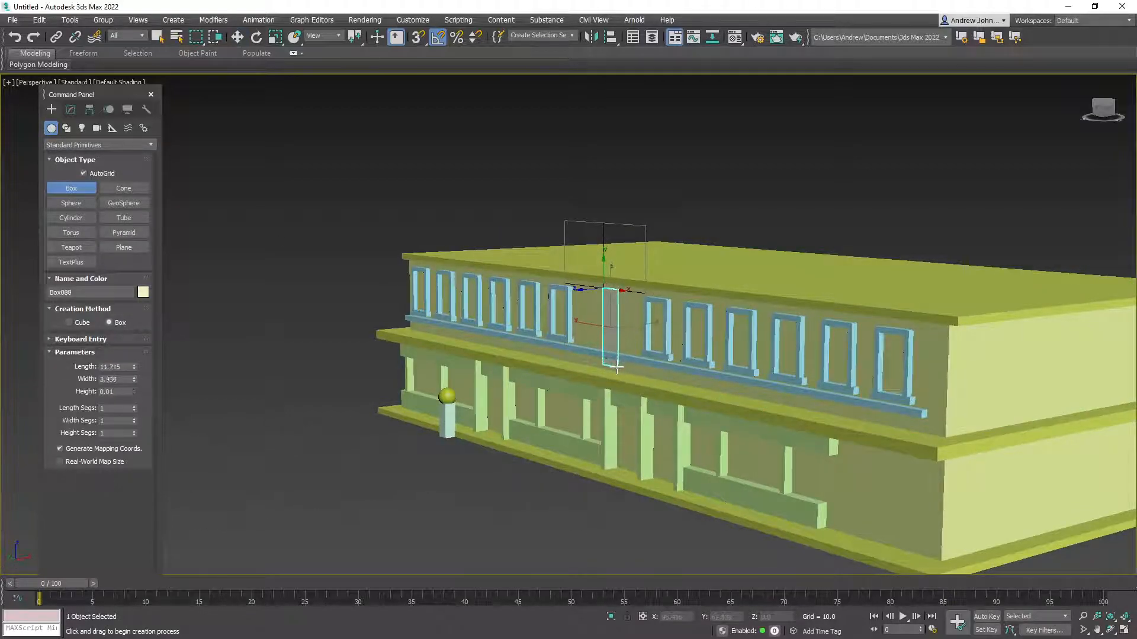
alt+middle_drag(601, 371, 591, 387)
key(shift+z)
key(shift+z)
drag(604, 329, 610, 406)
click(568, 485)
alt+middle_drag(568, 486, 600, 501)
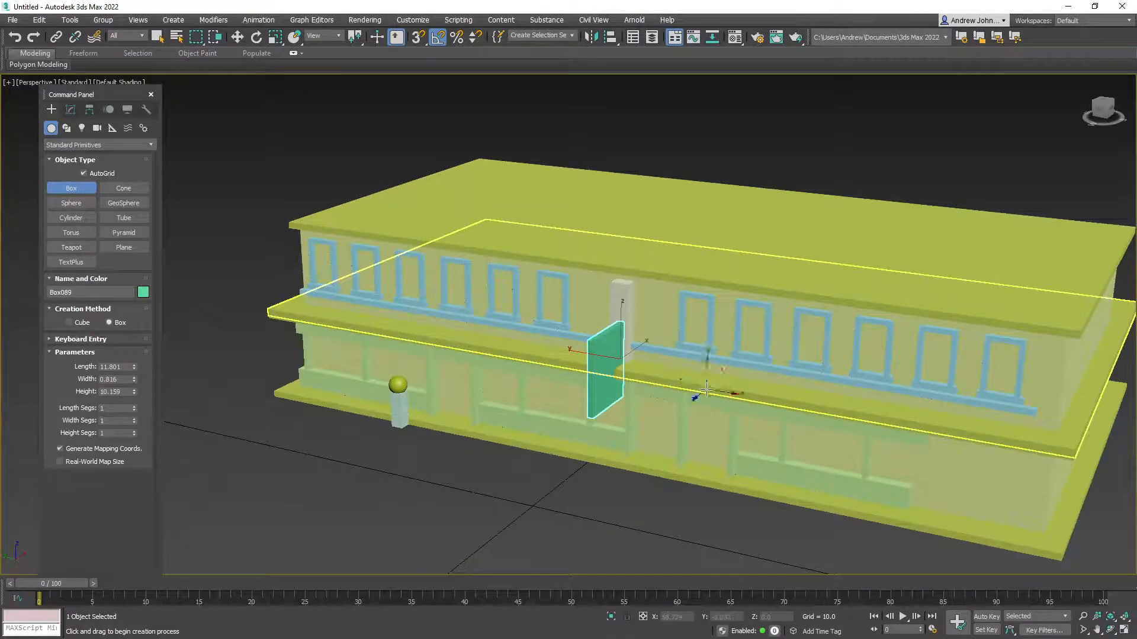
Draw a flat signboard on the ledge, raise it, then select the whole upper floor
drag(704, 390, 801, 437)
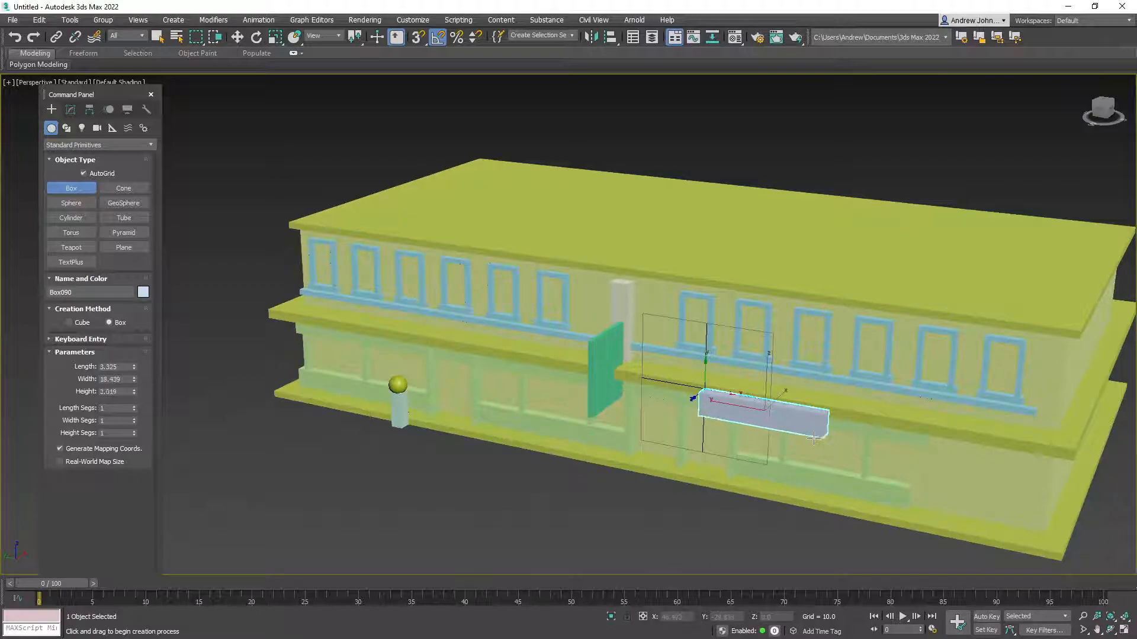
click(823, 431)
alt+middle_drag(823, 431, 267, 97)
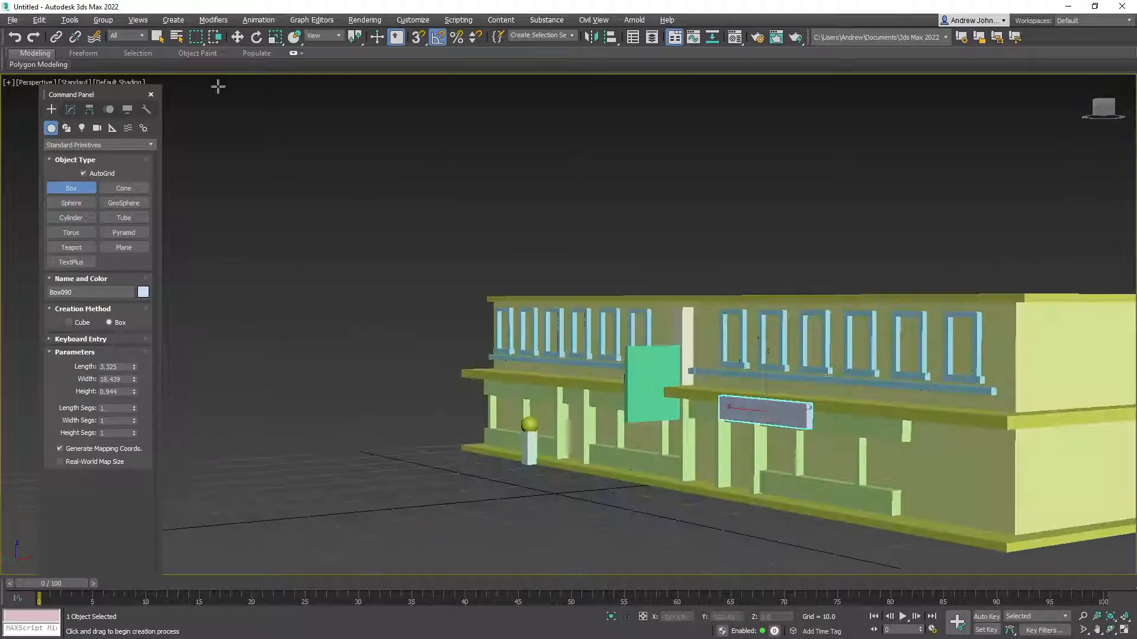
click(237, 37)
drag(768, 386, 769, 376)
alt+middle_drag(761, 404, 634, 381)
click(272, 285)
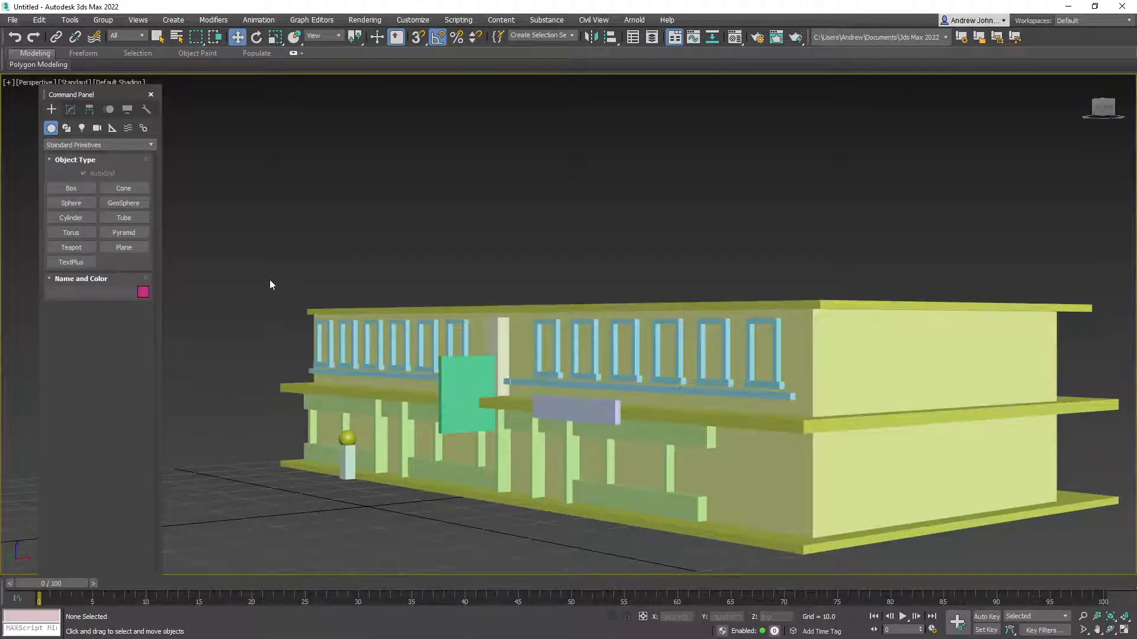
drag(872, 347, 872, 347)
Stack six more copies of the upper floor into a tower, deselect, and minimize 3ds Max
mouse_move(500, 315)
shift+mouse_down()
mouse_move(517, 224)
mouse_move(517, 234)
shift+mouse_up()
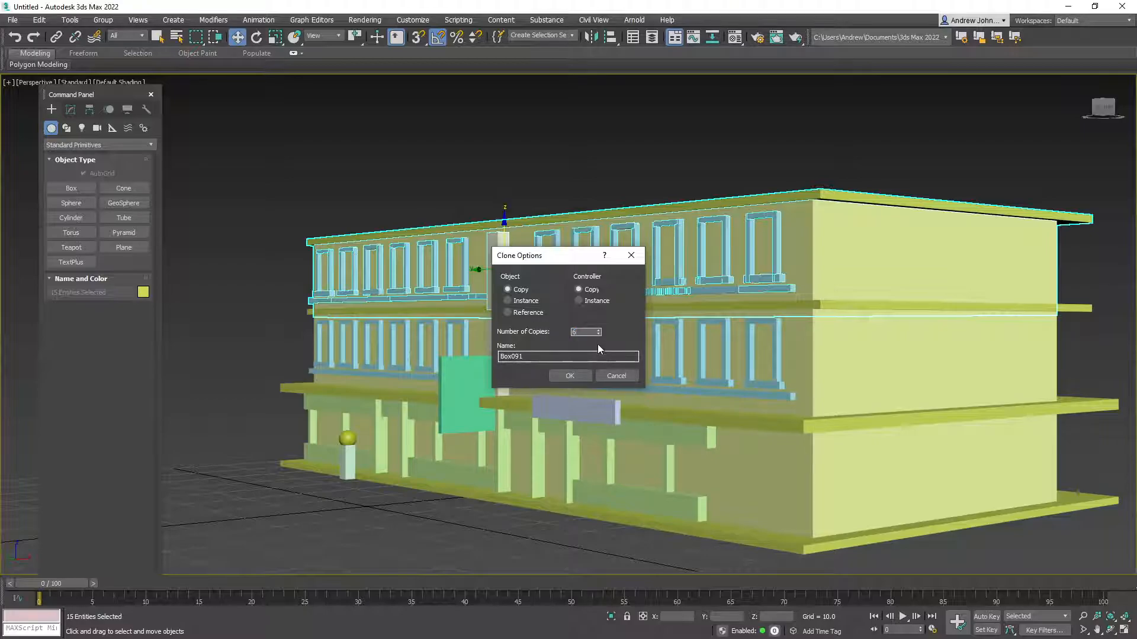
click(572, 374)
alt+middle_drag(753, 459, 745, 527)
scroll(720, 424, down, 2)
middle_drag(745, 526, 723, 543)
click(378, 389)
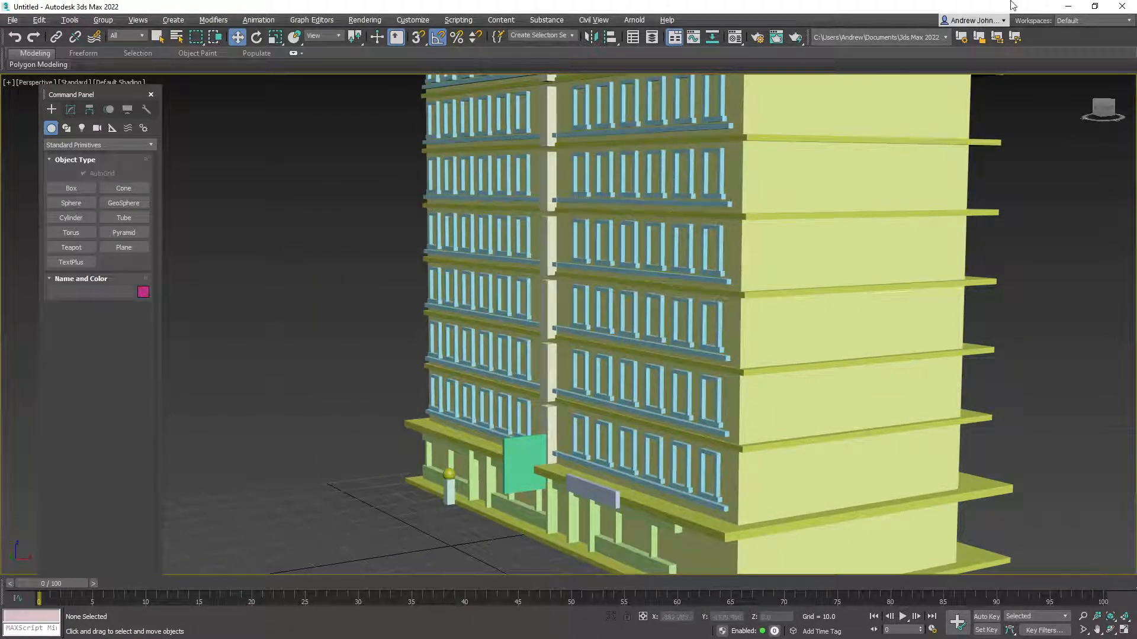
click(1070, 9)
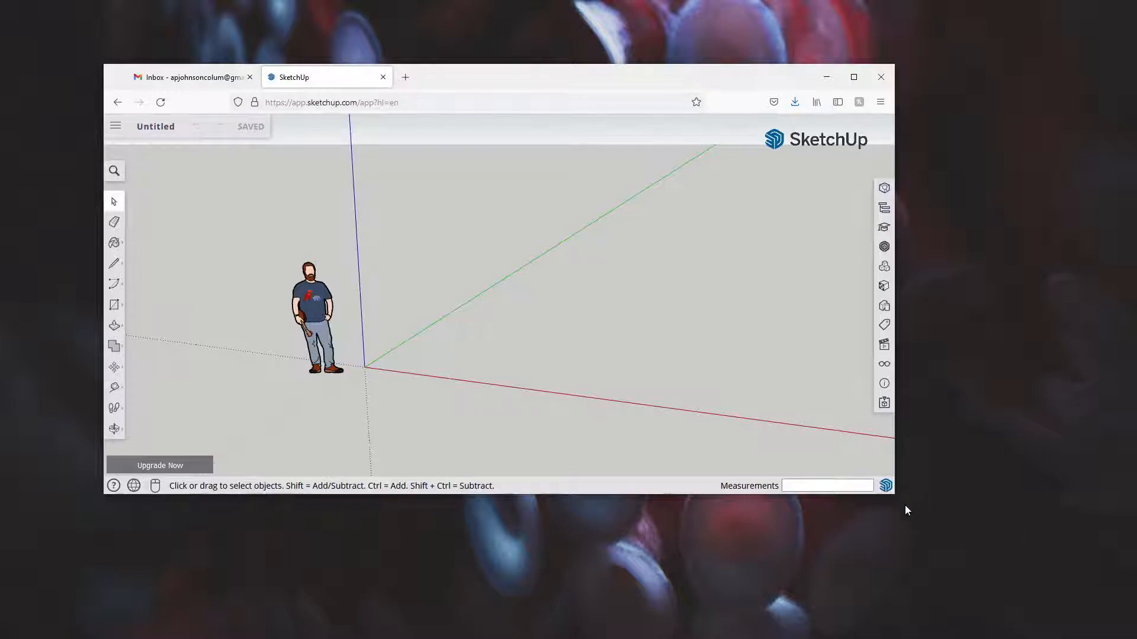
Enlarge and reposition the SketchUp window, then orbit and zoom the view around the origin
mouse_move(894, 494)
mouse_down()
mouse_move(1056, 622)
mouse_move(1048, 616)
mouse_up()
drag(454, 69, 430, 32)
click(313, 355)
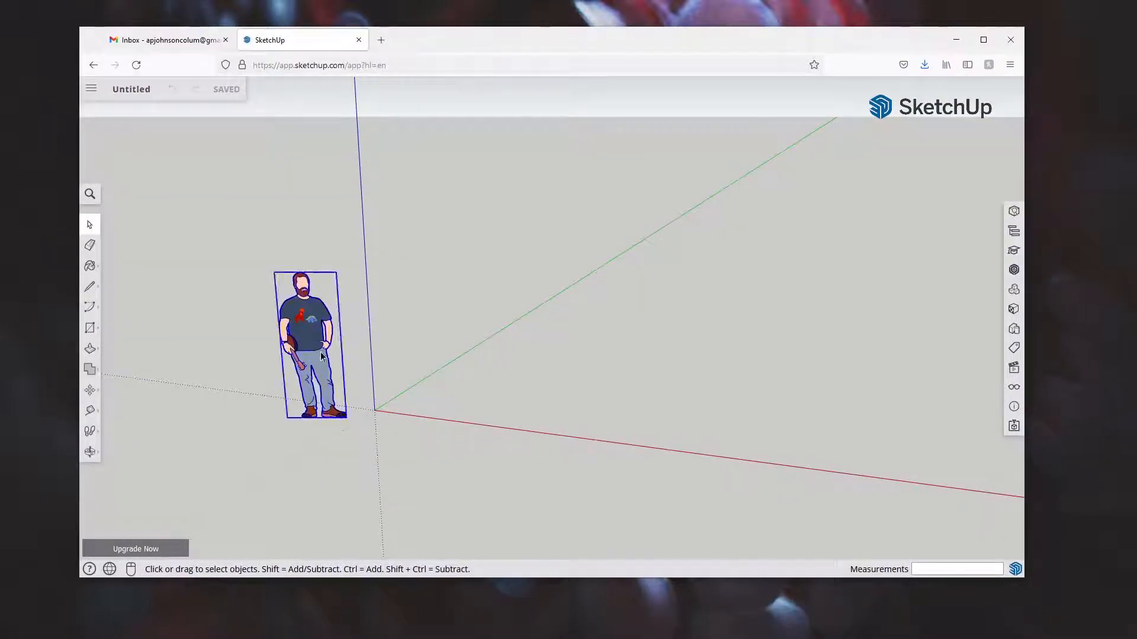
middle_drag(481, 366, 531, 393)
scroll(531, 389, down, 2)
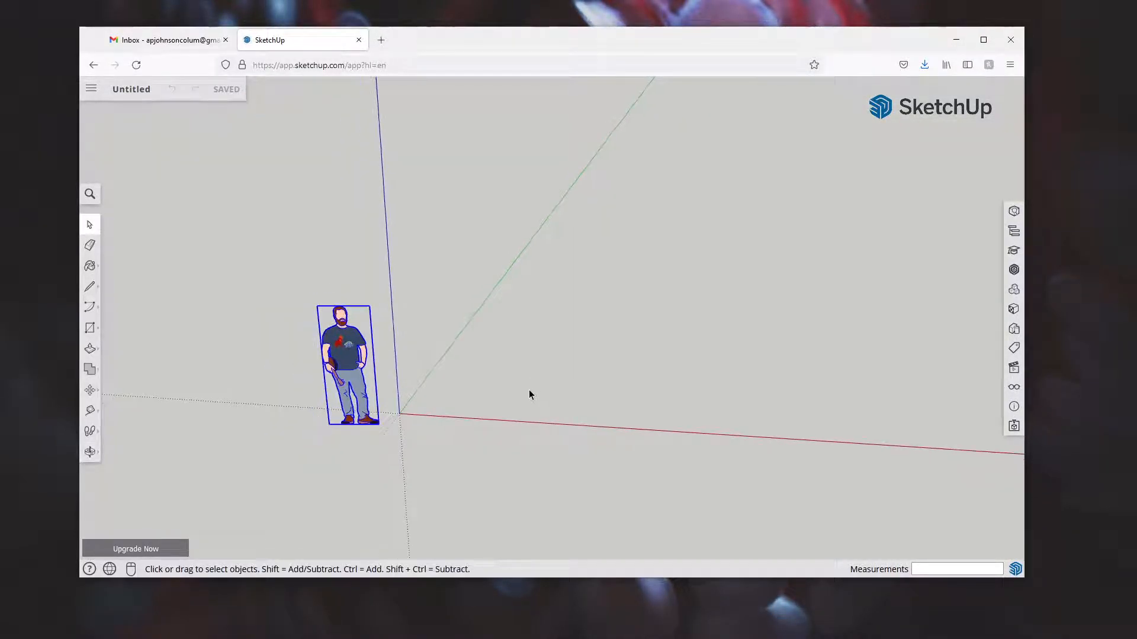
scroll(500, 398, down, 1)
middle_drag(539, 368, 583, 337)
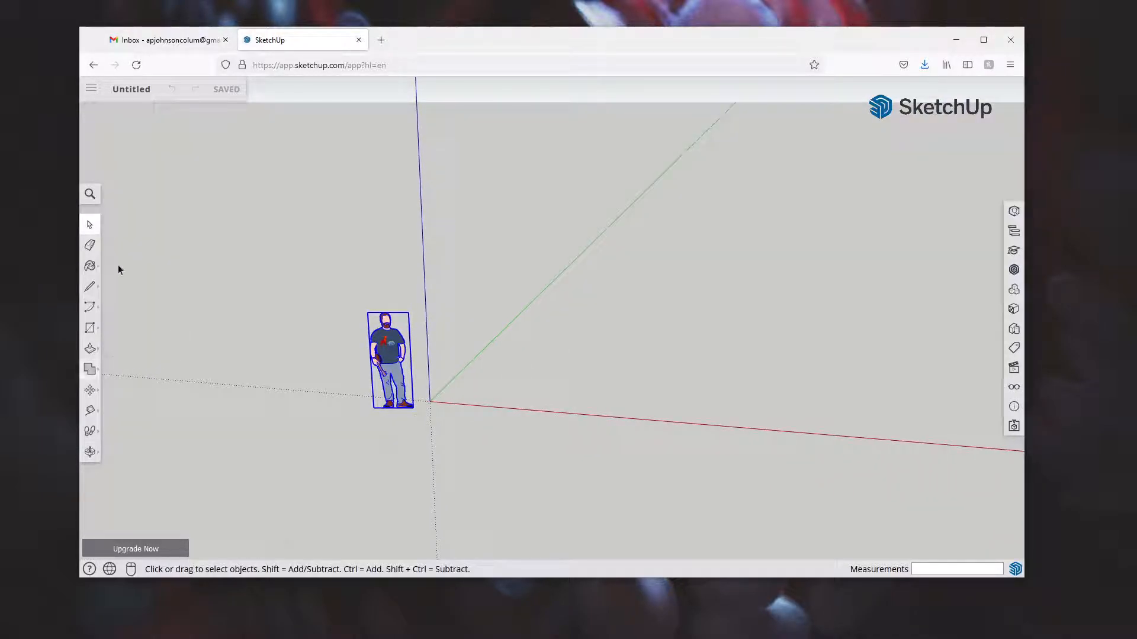
Draw four edges from the green axis through the origin along the red axis, closing a rectangle face
click(89, 287)
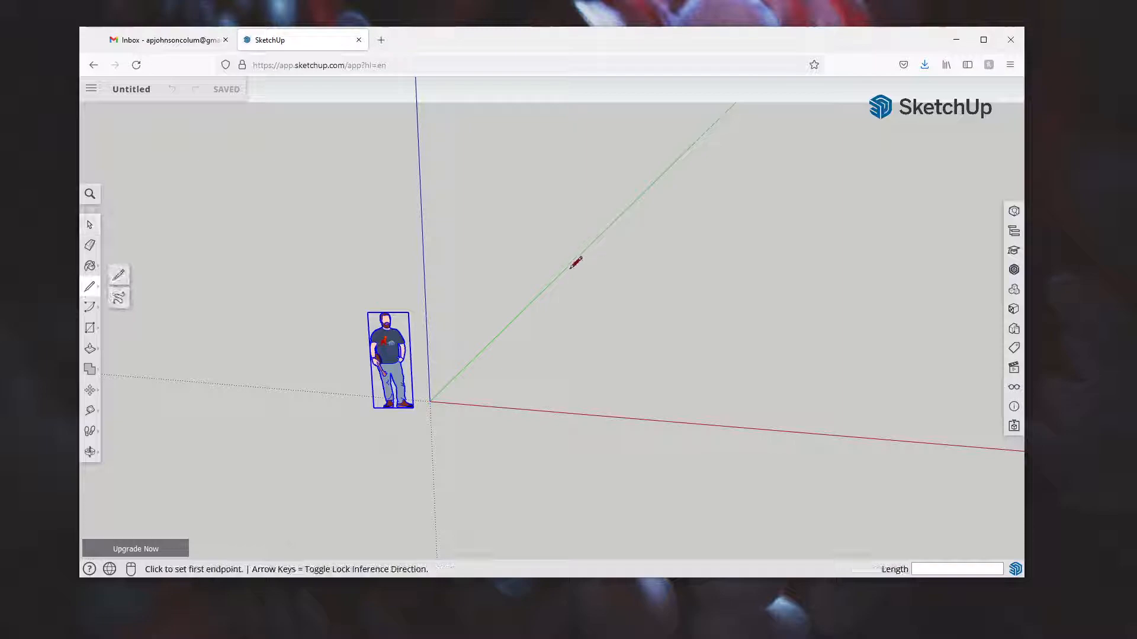
click(574, 261)
click(430, 401)
click(738, 427)
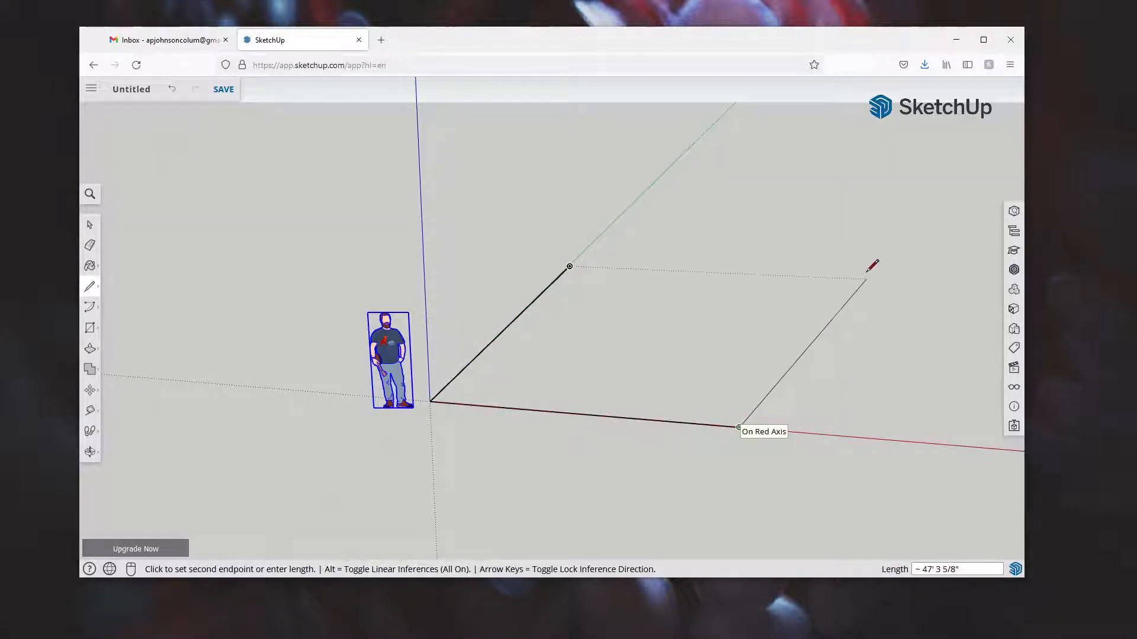
click(865, 279)
click(569, 266)
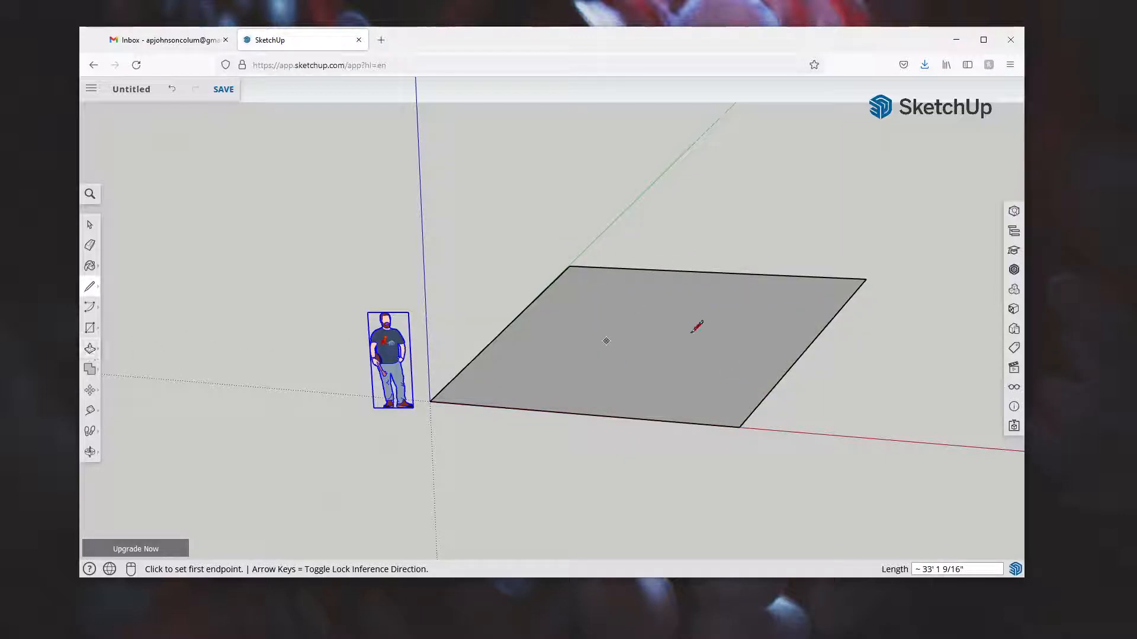
Push/Pull the ground rectangle upward into a tall box
click(89, 350)
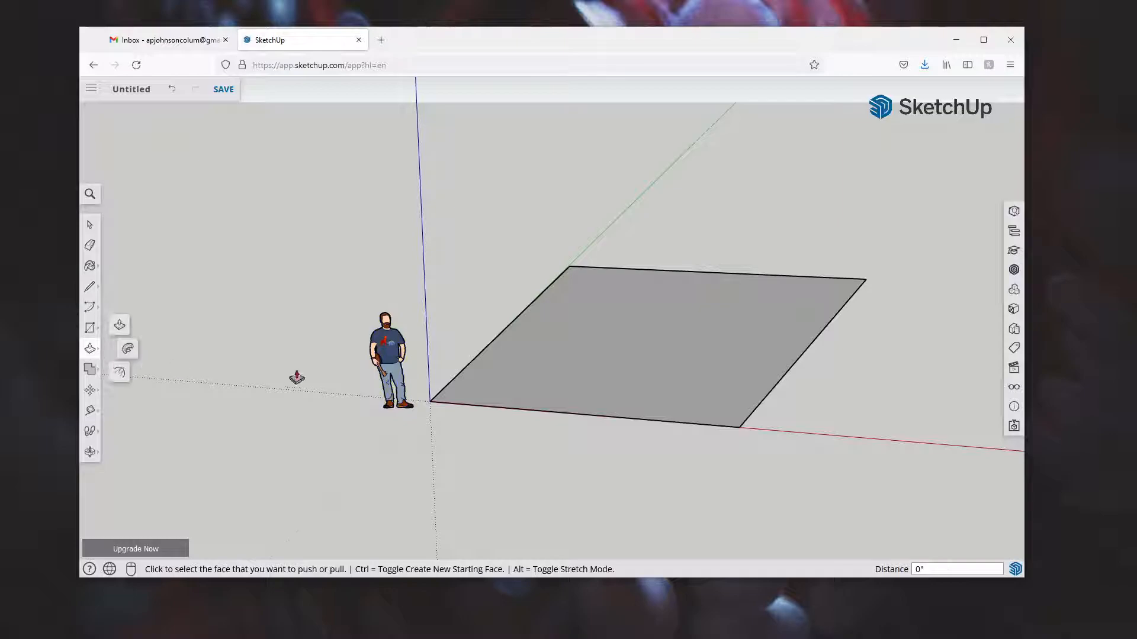
click(604, 340)
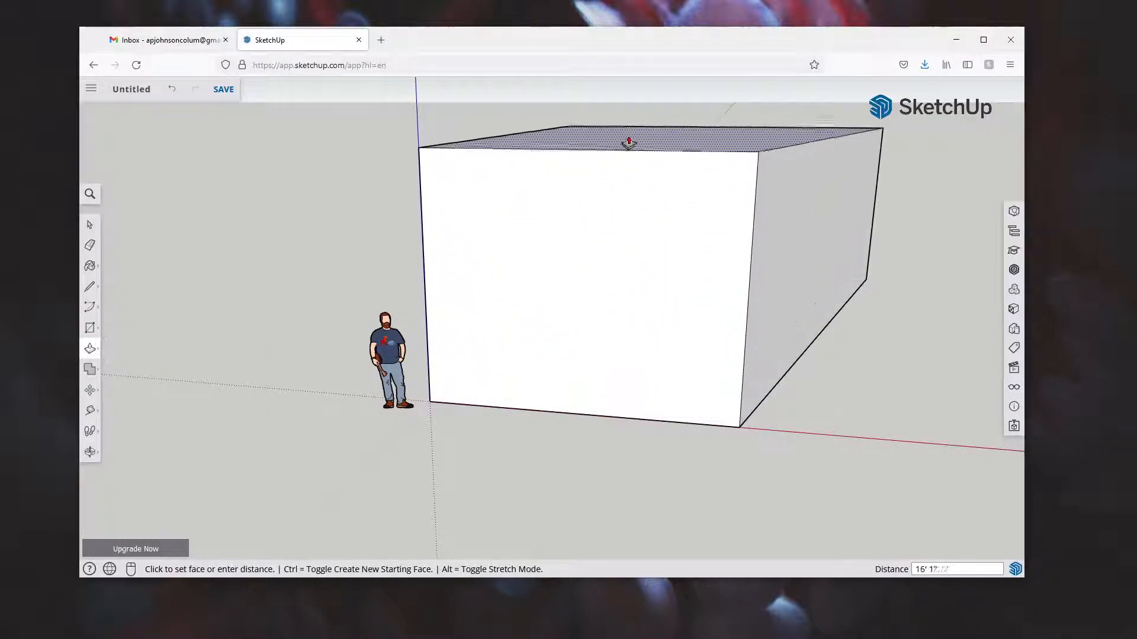
click(629, 126)
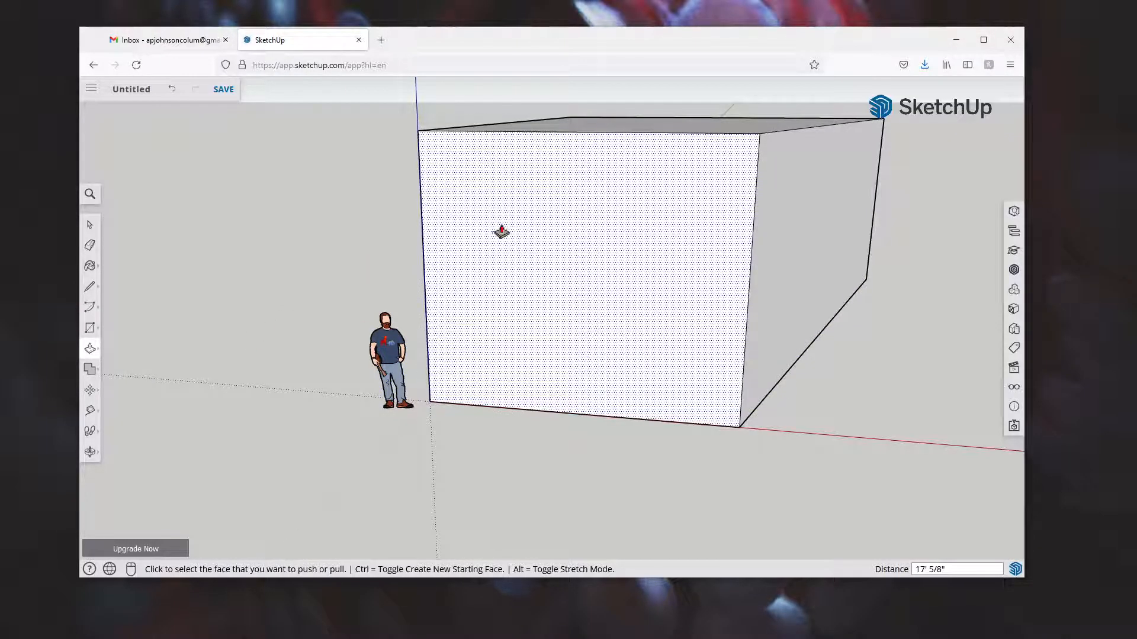
Pull the box's front face far outward into a long block, after two undone attempts
click(497, 232)
click(459, 271)
key(ctrl+z)
middle_drag(630, 424, 758, 440)
click(601, 289)
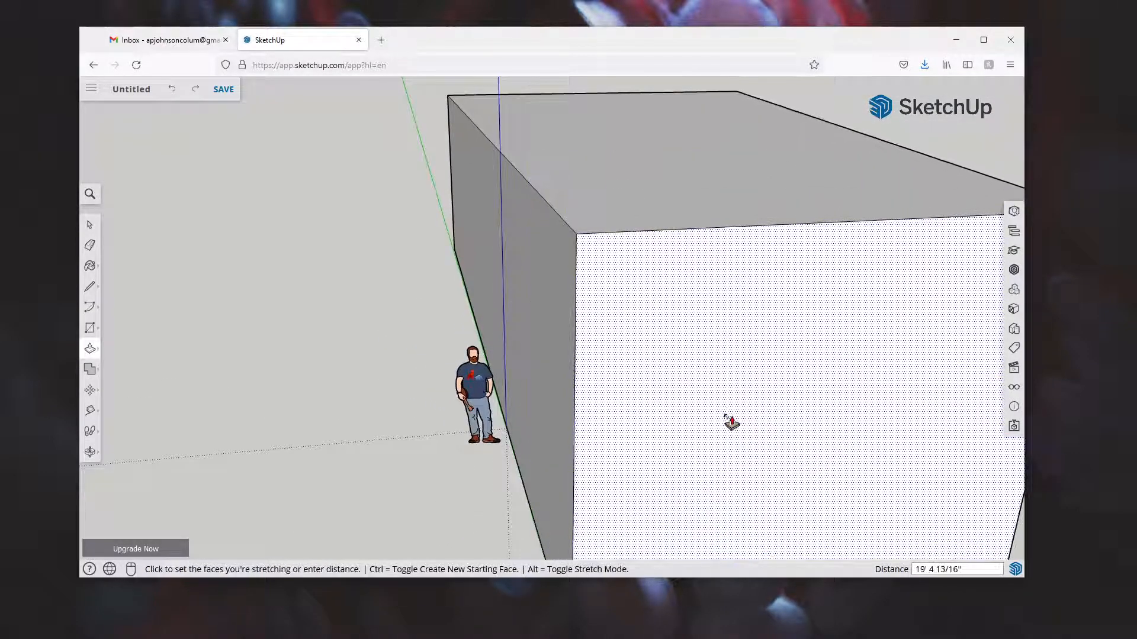
click(730, 423)
key(ctrl+z)
middle_drag(680, 395, 426, 399)
click(655, 261)
click(796, 392)
click(90, 289)
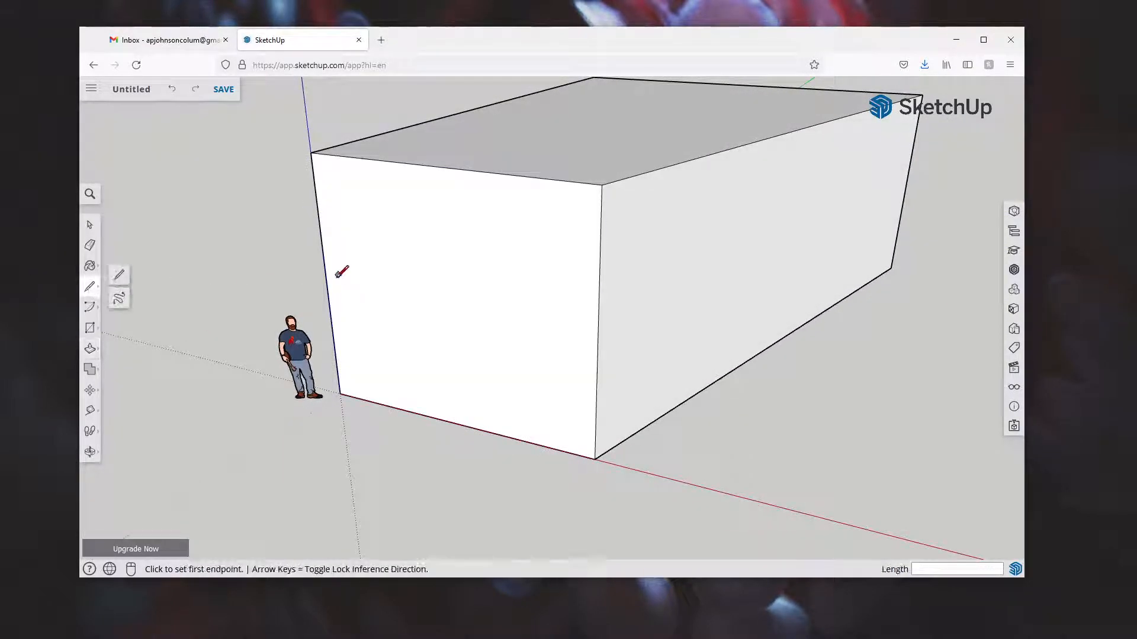
Draw a rectangular strip across the front between the left and right edge midpoints
click(89, 308)
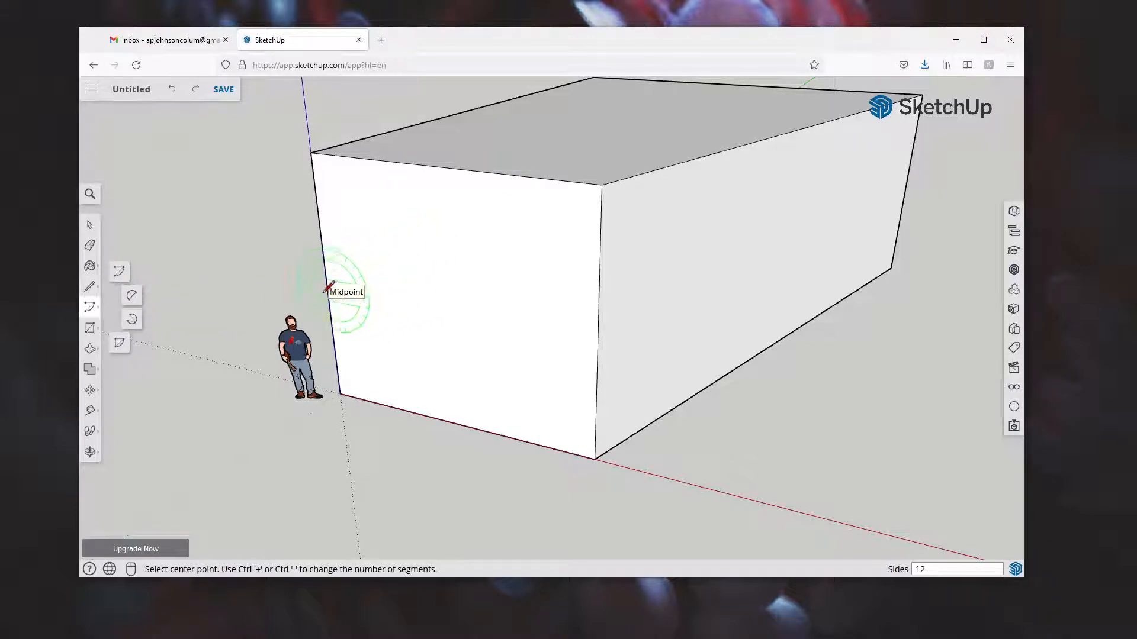
click(89, 327)
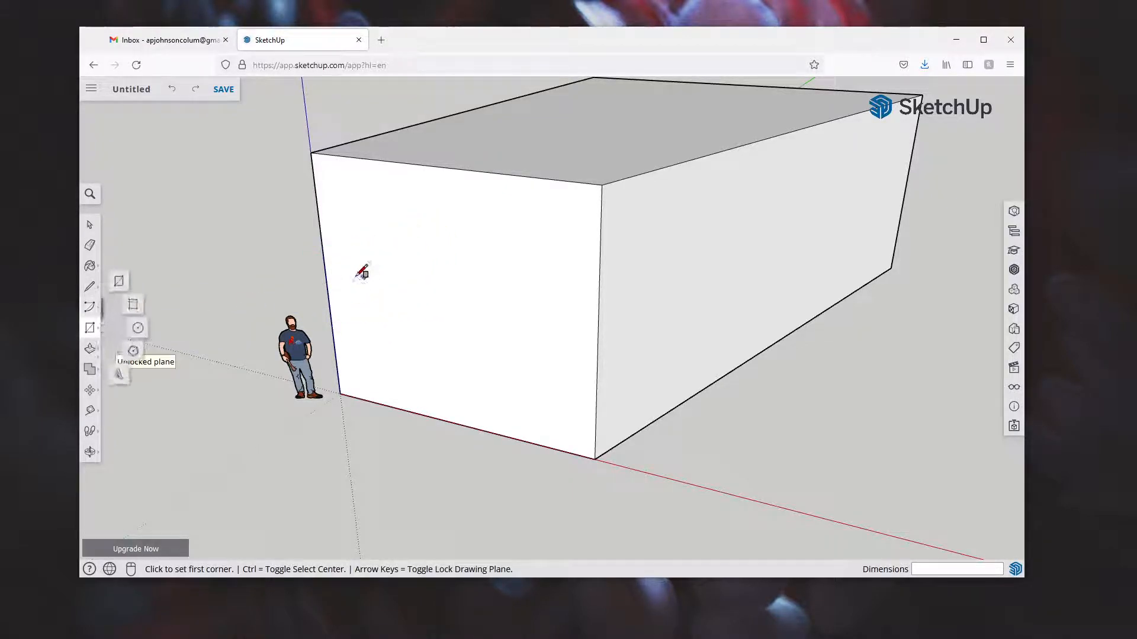
click(327, 280)
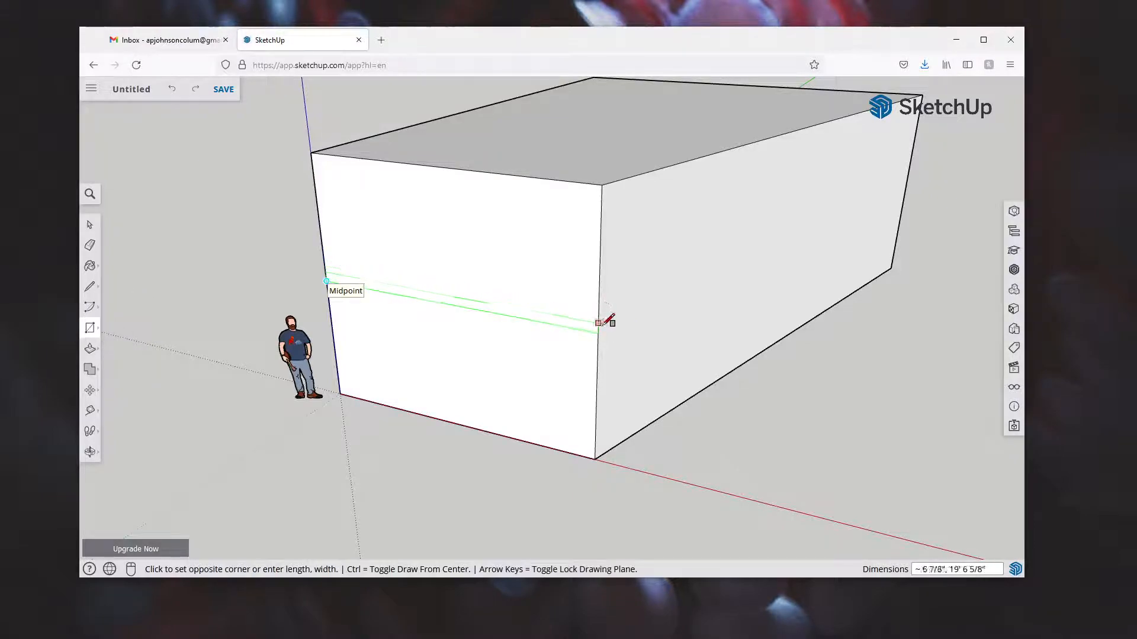
click(599, 294)
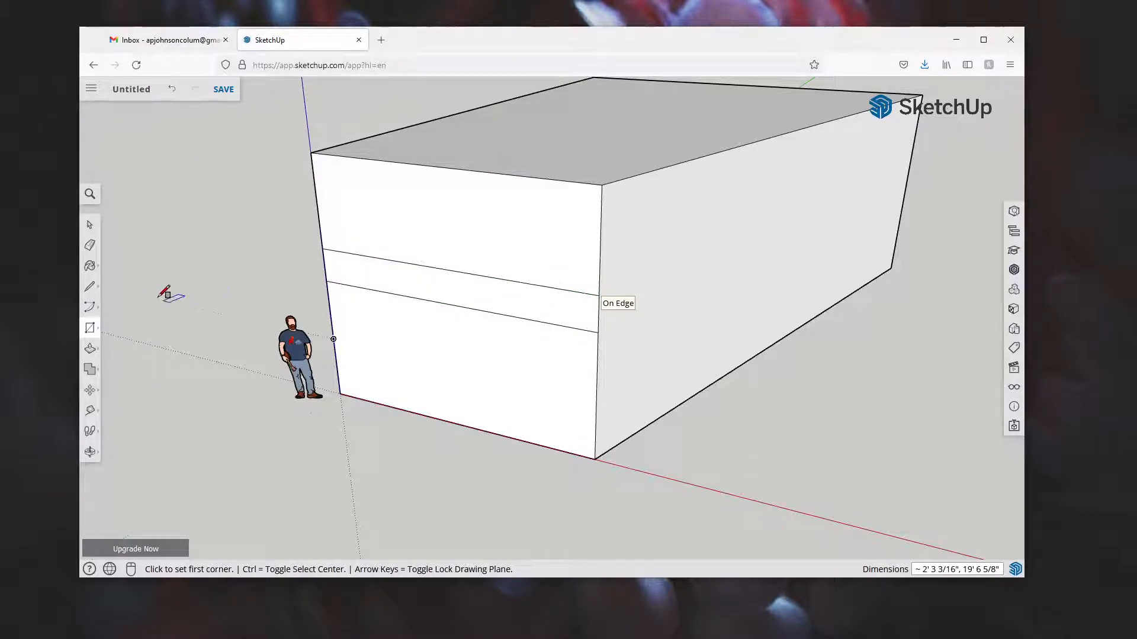
Extrude the strip into a projecting slab and extend its end past the building's side
click(89, 348)
click(443, 285)
click(250, 346)
key(ctrl+z)
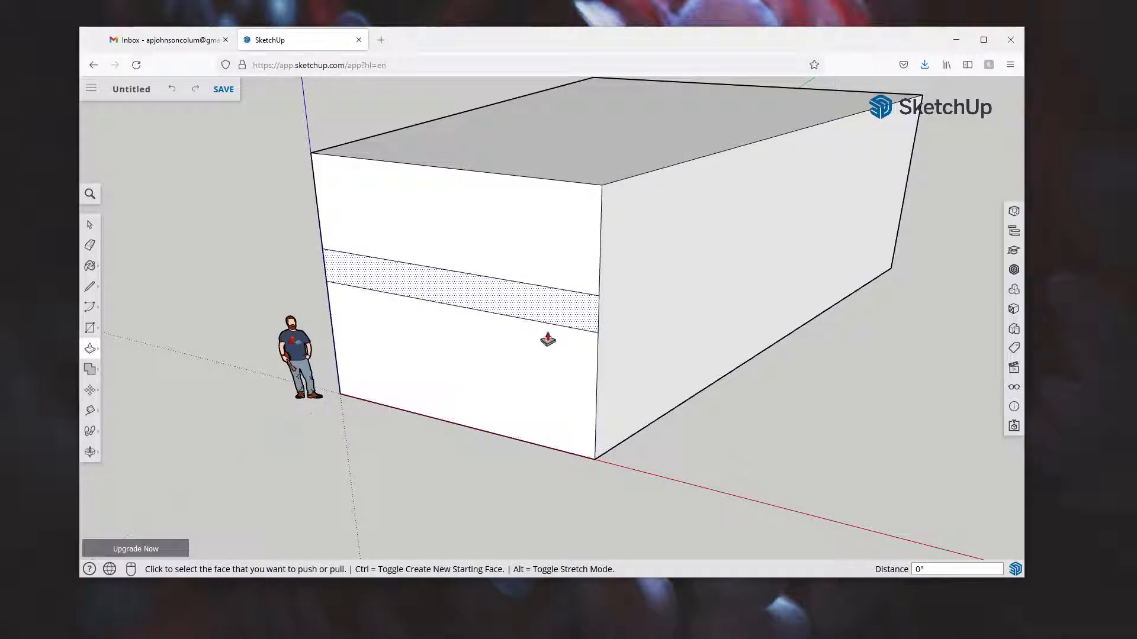
click(546, 350)
click(570, 337)
click(557, 322)
click(533, 319)
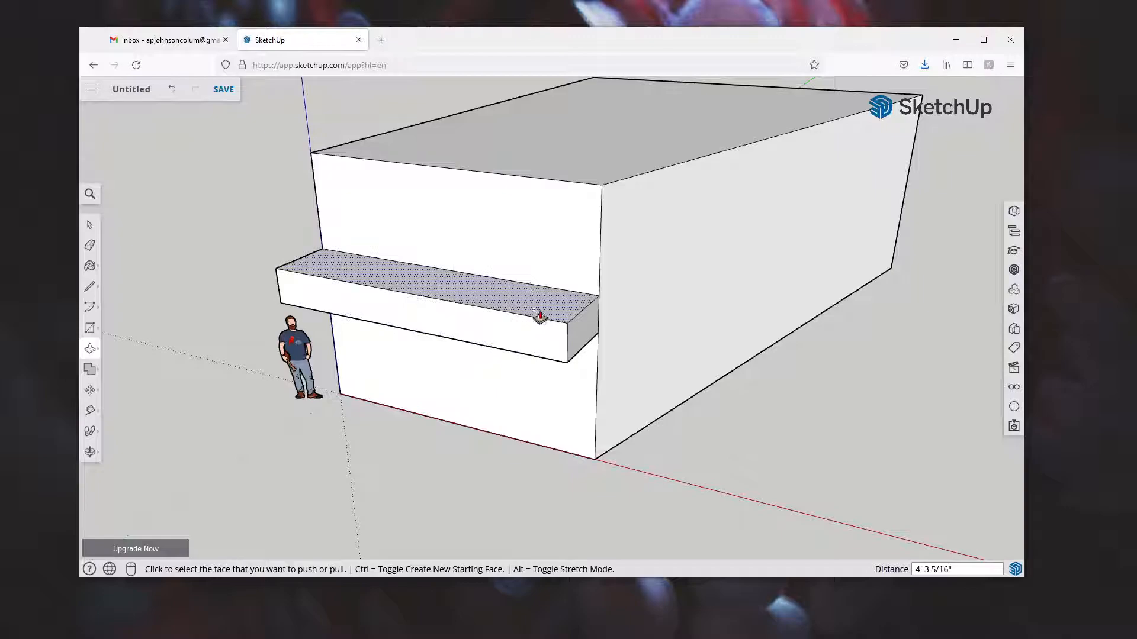
click(587, 334)
click(663, 367)
Orbit around the building to inspect the slab, then minimise the browser
middle_drag(736, 423, 952, 406)
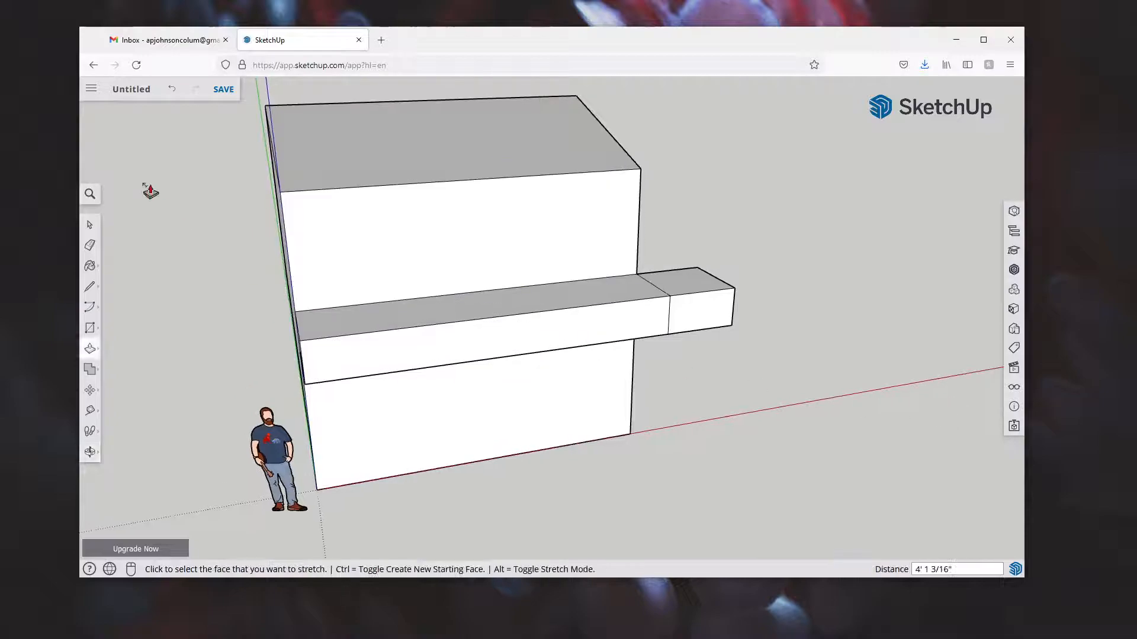
click(90, 226)
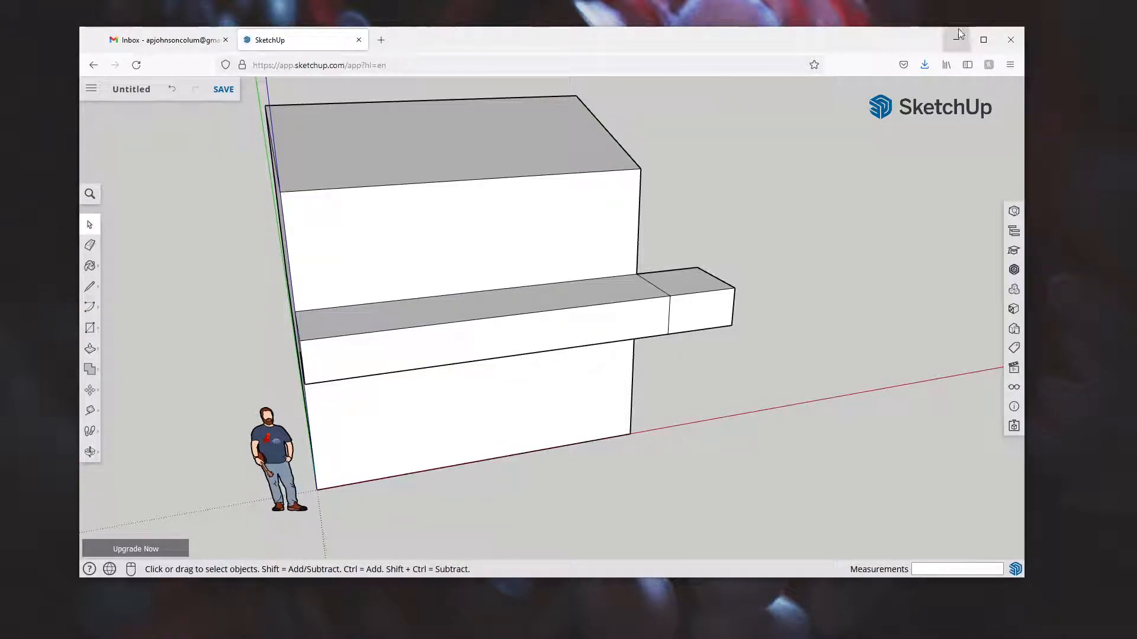
middle_drag(440, 345, 533, 316)
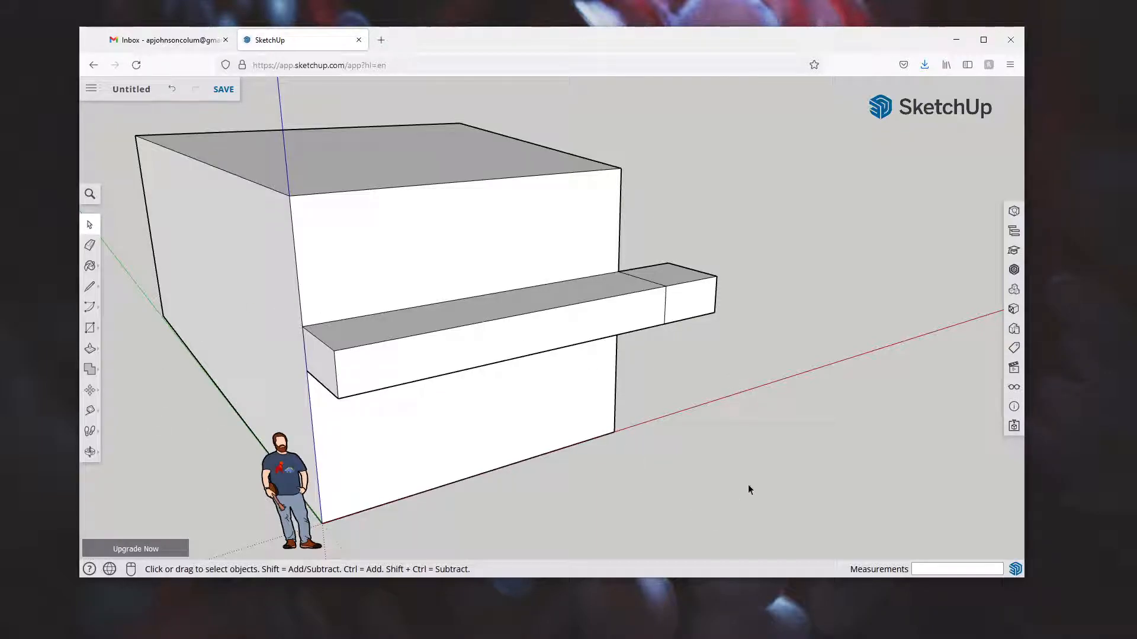
click(950, 50)
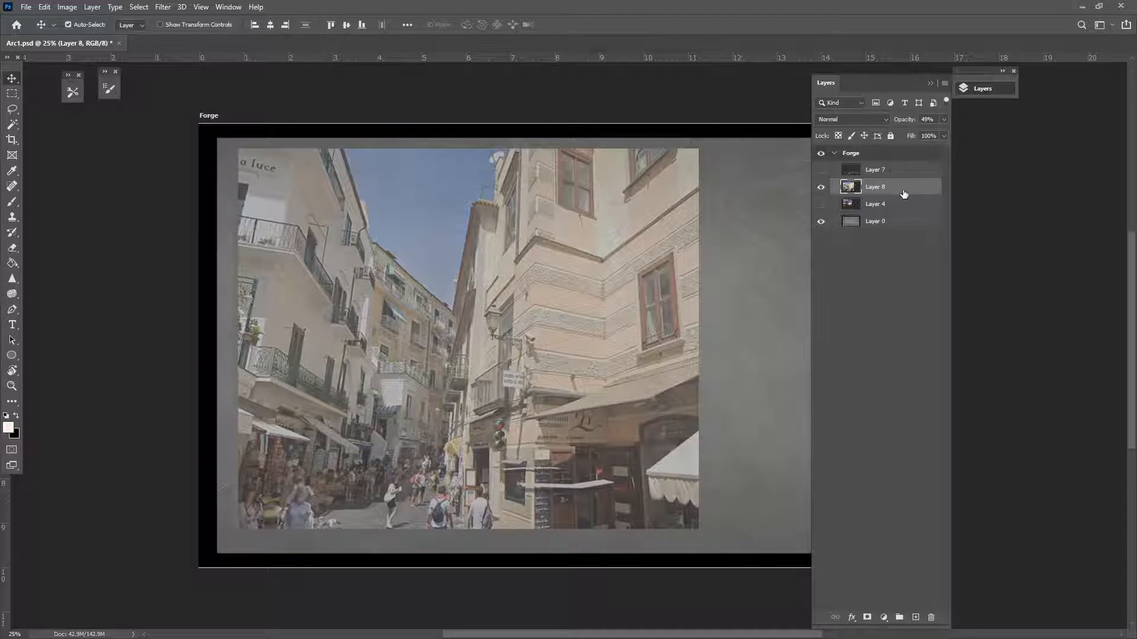
Set layer visibility so only street photo Layer 8 and background Layer 0 show
click(820, 187)
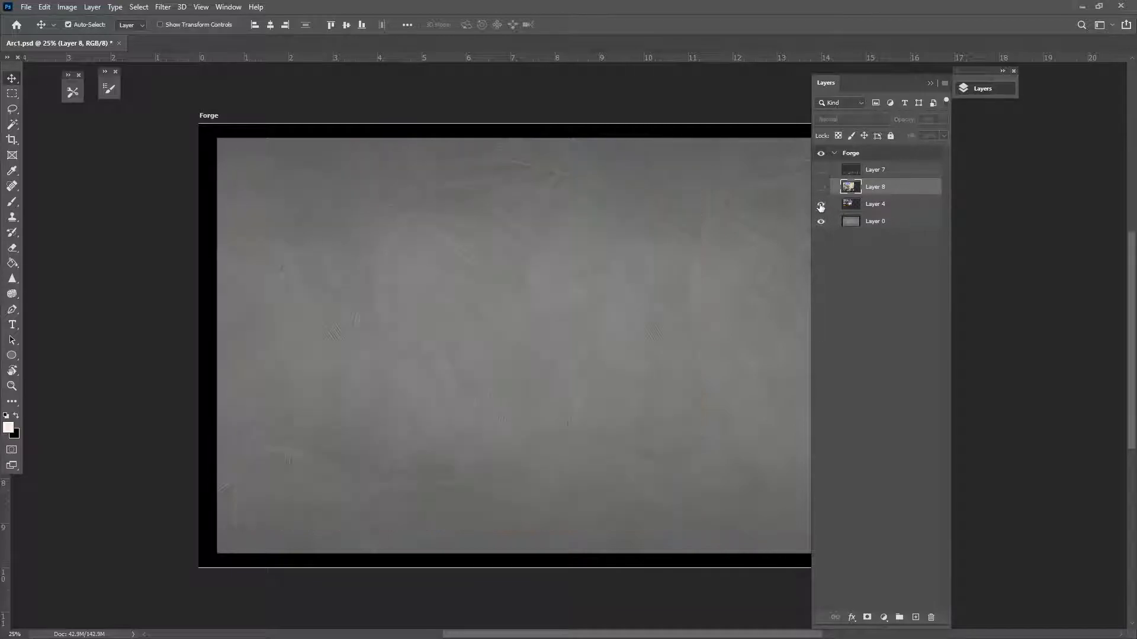
click(820, 203)
click(821, 169)
click(607, 297)
click(563, 241)
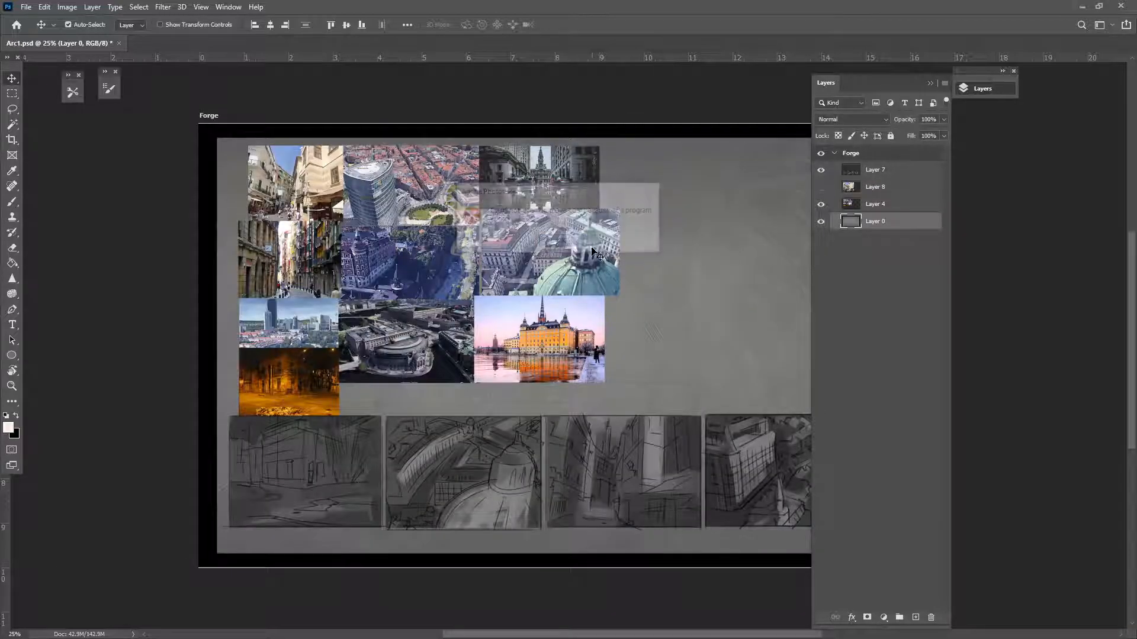
click(869, 204)
click(821, 205)
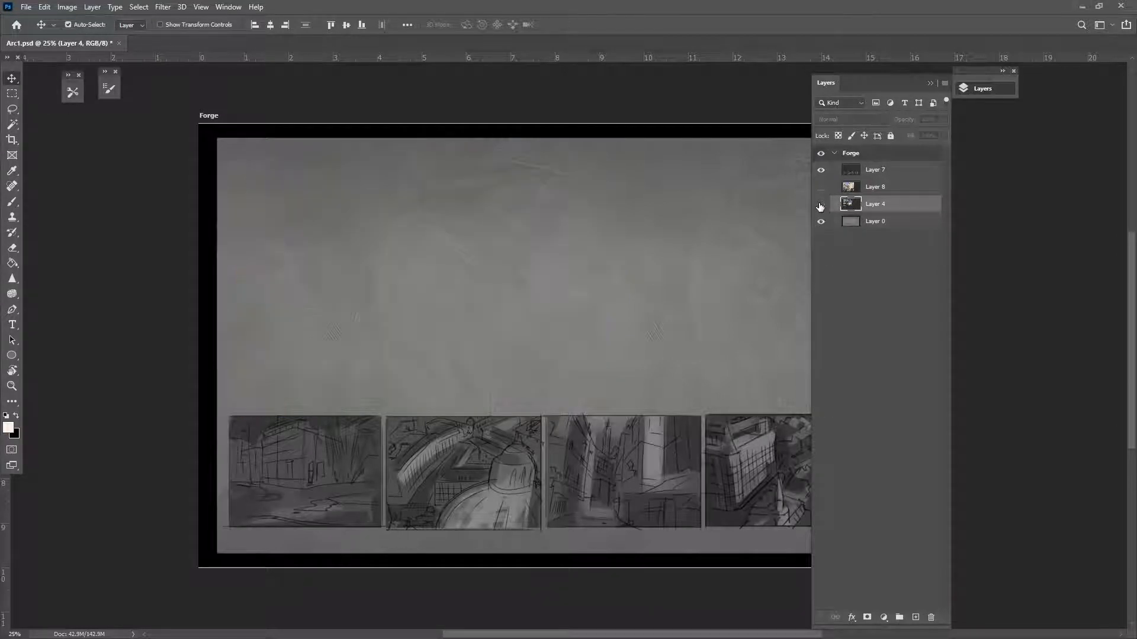
click(821, 172)
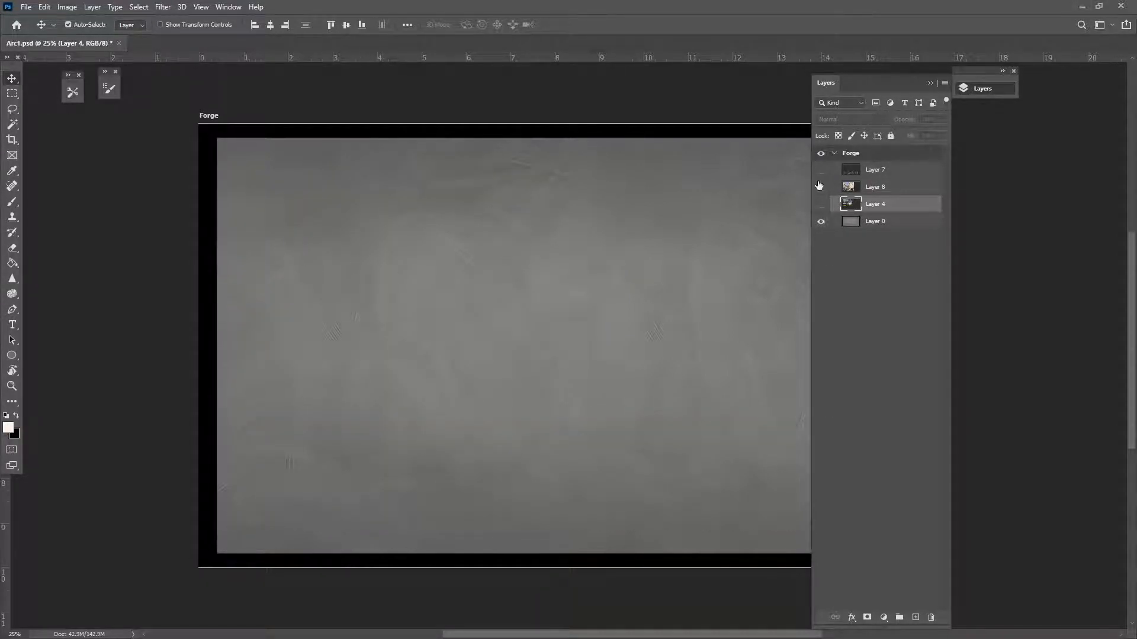
click(821, 187)
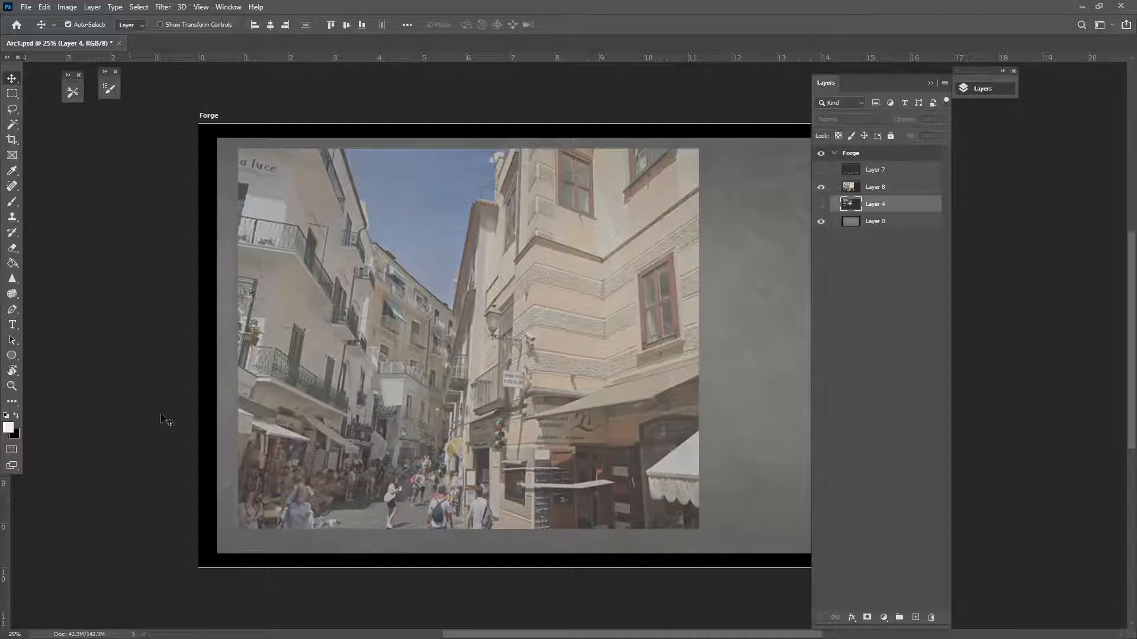
click(930, 83)
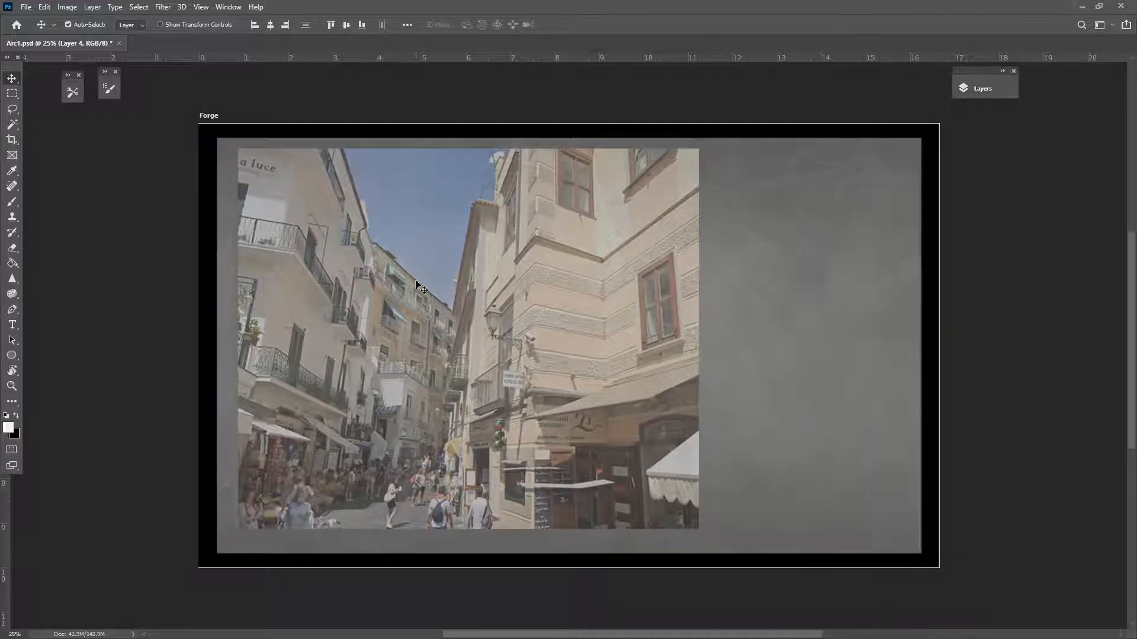
Choose the Brush tool and add a new empty layer above Layer 7
click(12, 202)
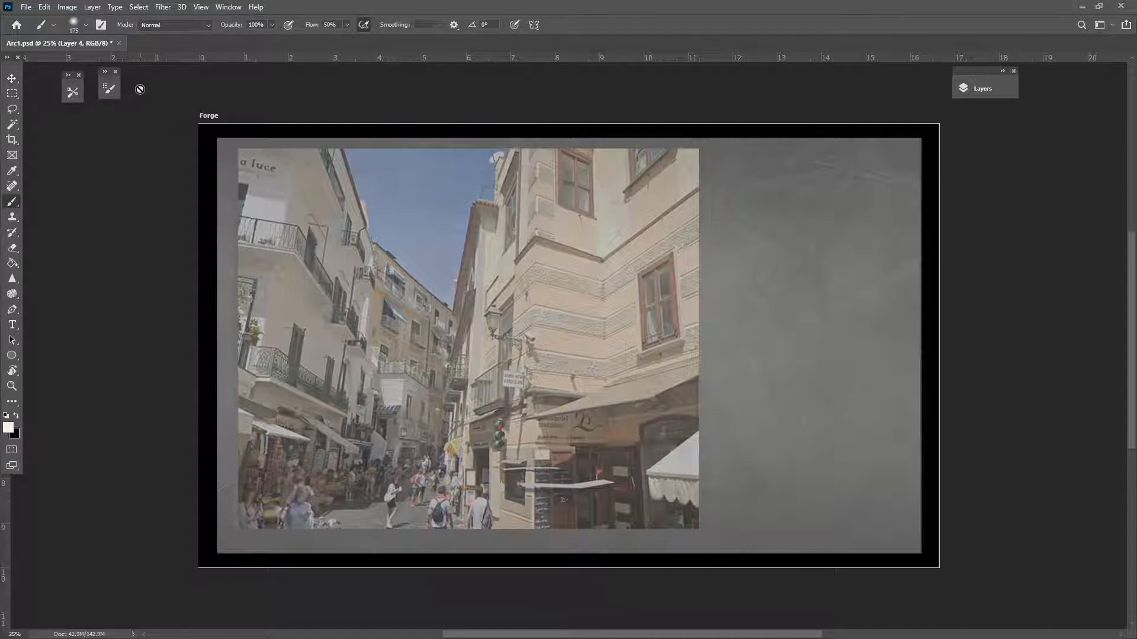
click(984, 90)
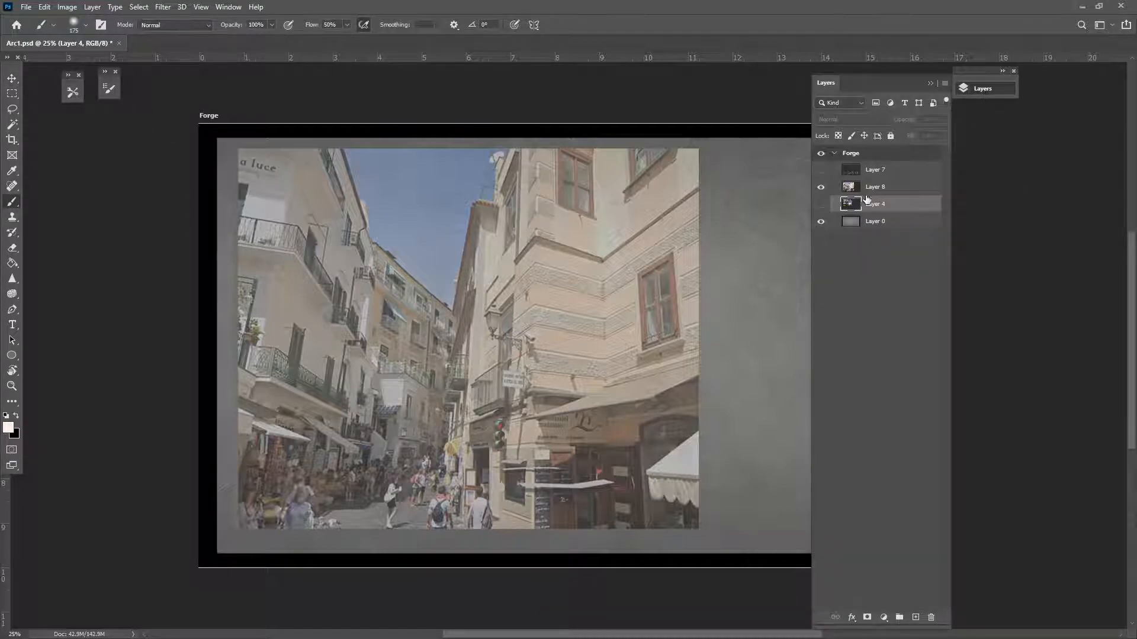
click(892, 170)
click(916, 617)
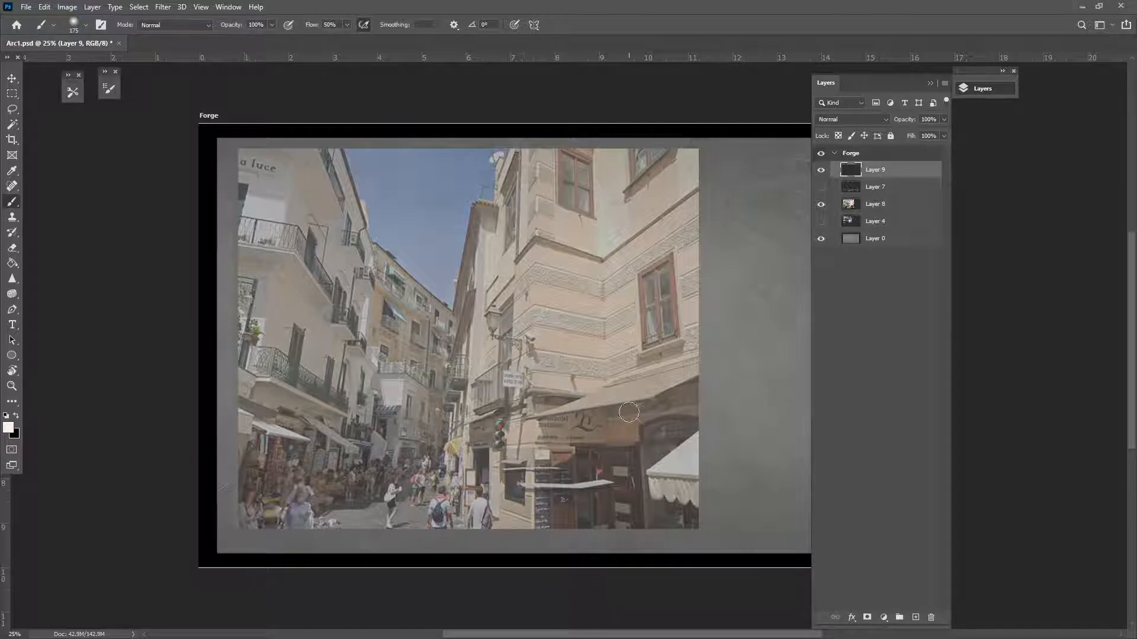
Pick the AAA_drawer brush from the tool presets
click(70, 97)
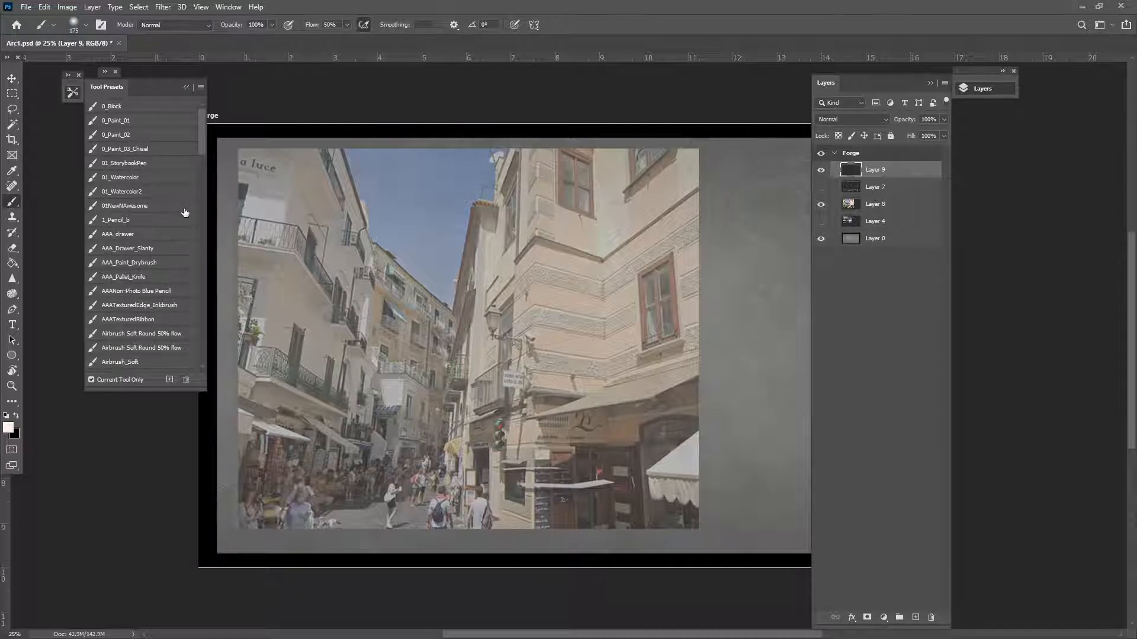
click(147, 233)
click(188, 84)
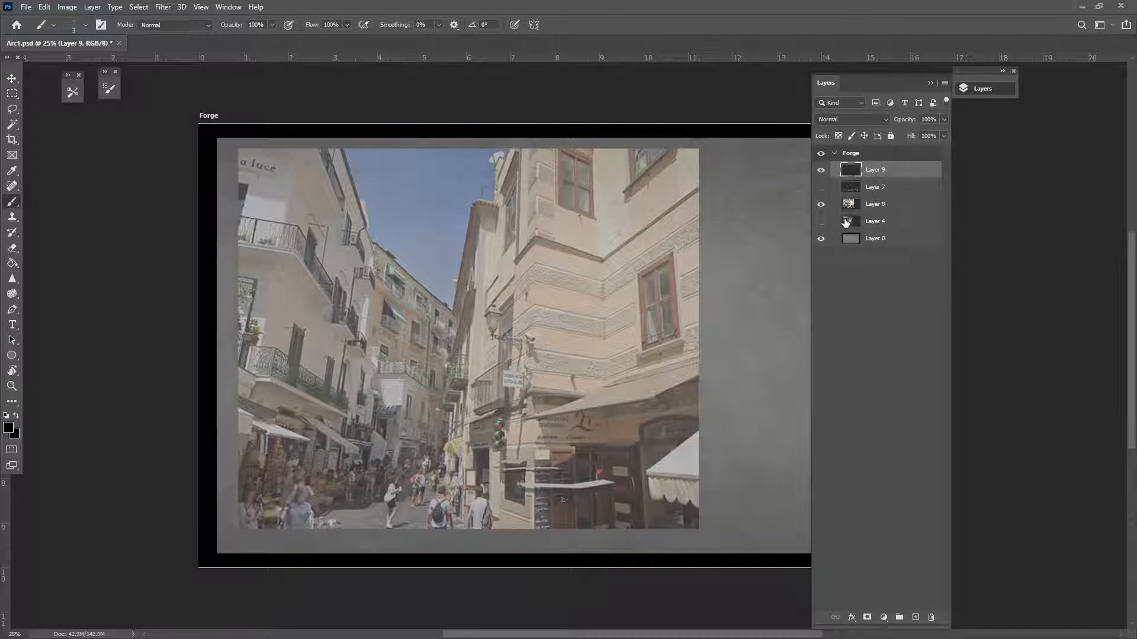
Move Layer 8 above Layer 7, adjust its opacity, activate Layer 9 and zoom to 50%
drag(880, 206, 875, 179)
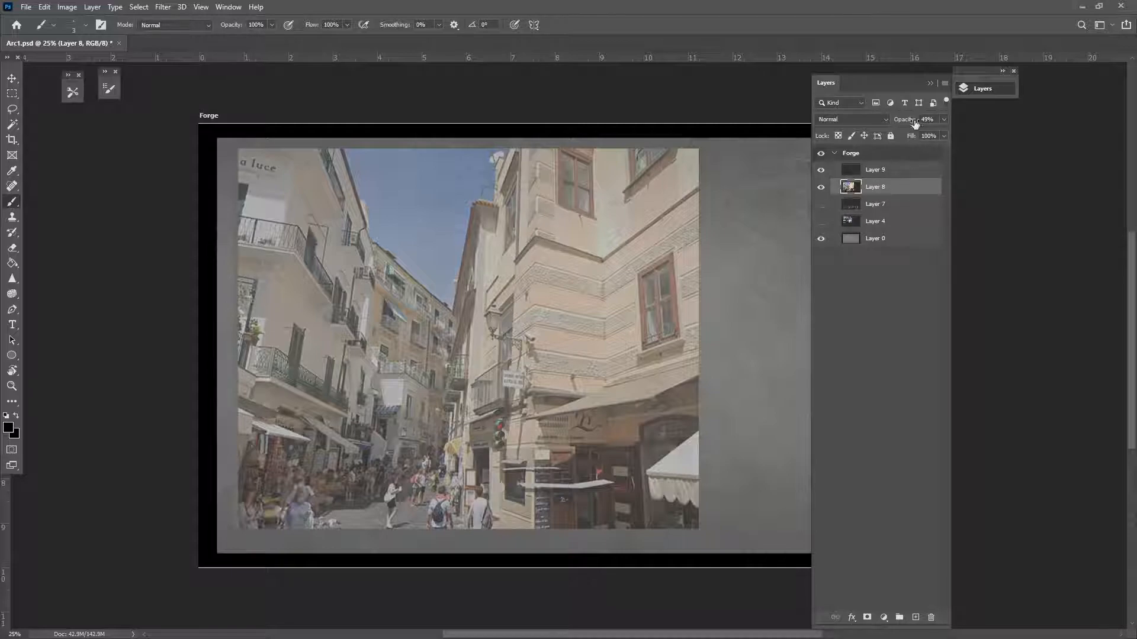
drag(902, 120, 864, 123)
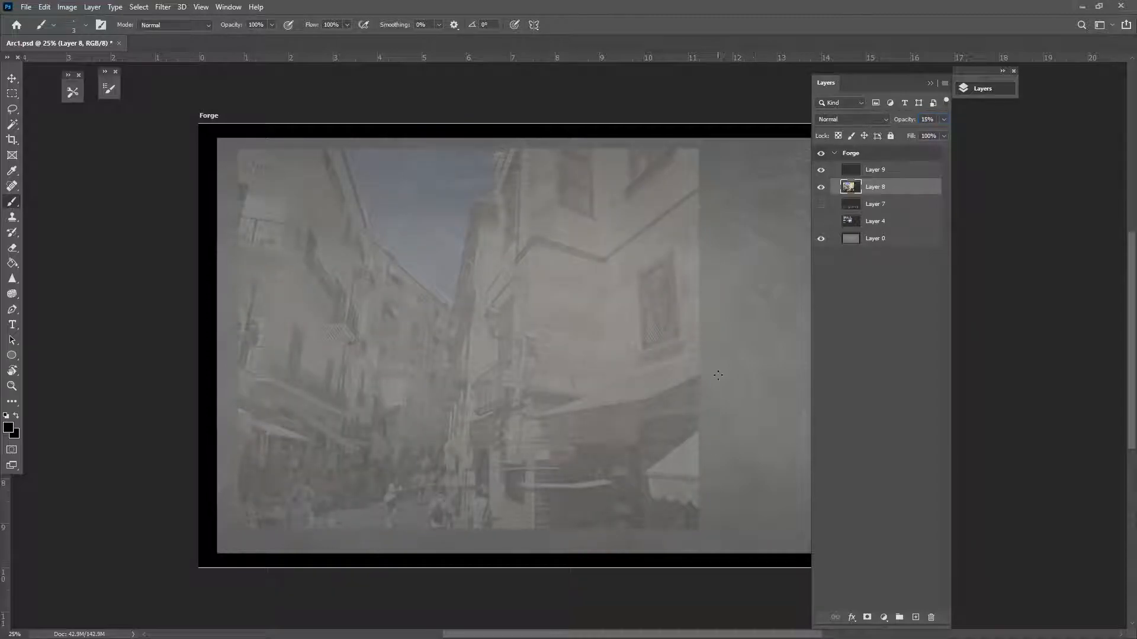
click(904, 170)
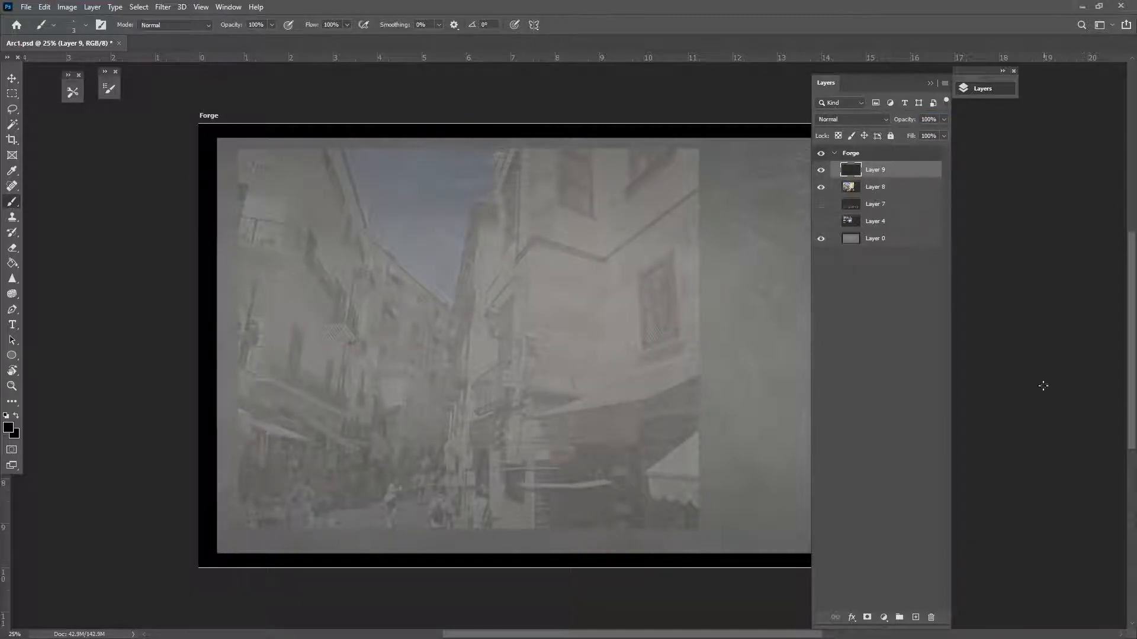
key(ctrl+plus)
Trace the building corner's vertical edges as straight black lines up to the roofline
drag(425, 222, 325, 343)
drag(462, 119, 417, 159)
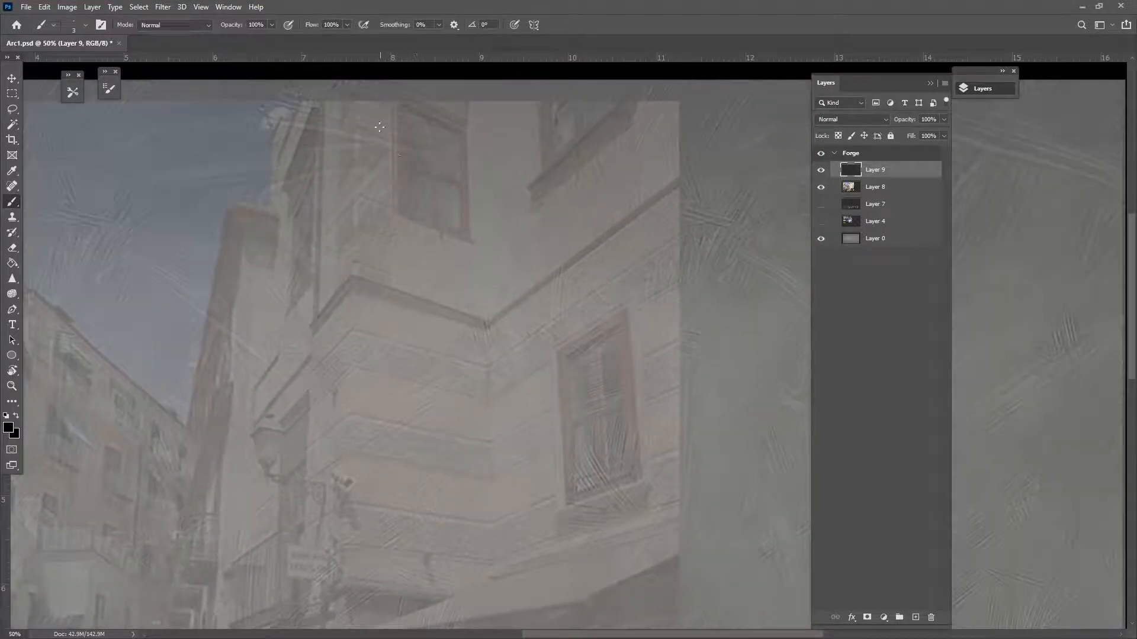
drag(417, 275, 426, 261)
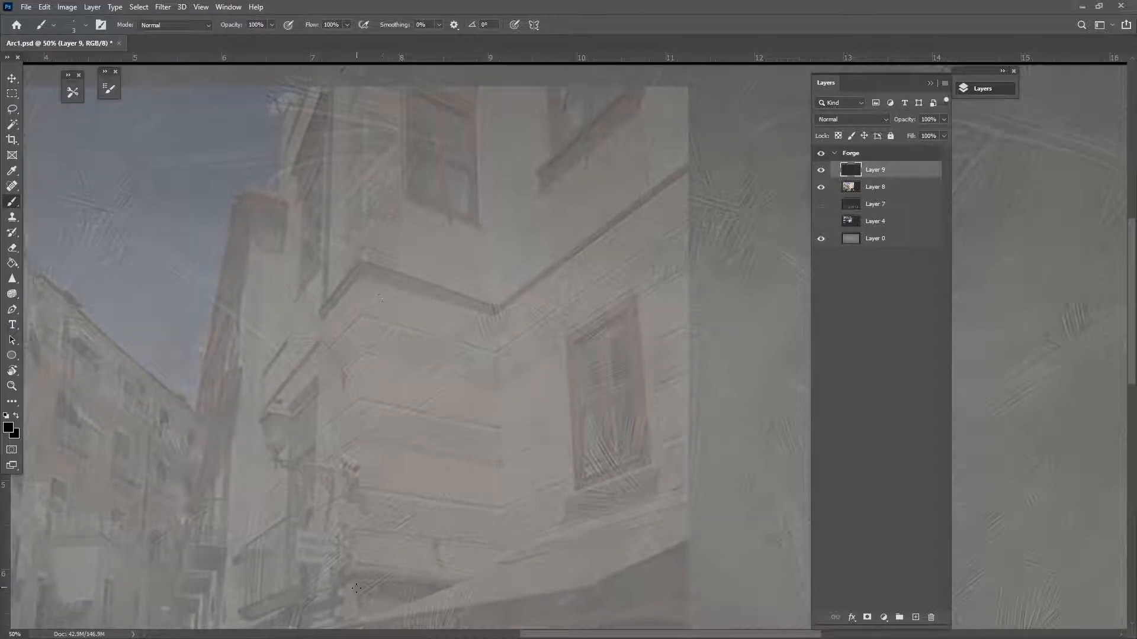
shift+click(353, 618)
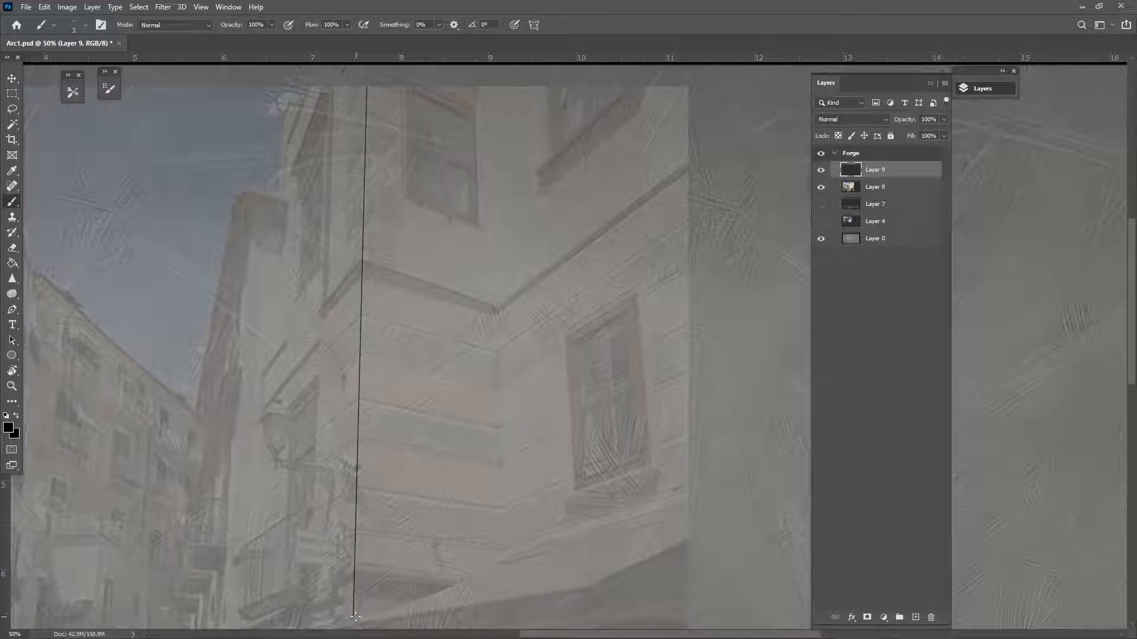
drag(437, 571, 497, 283)
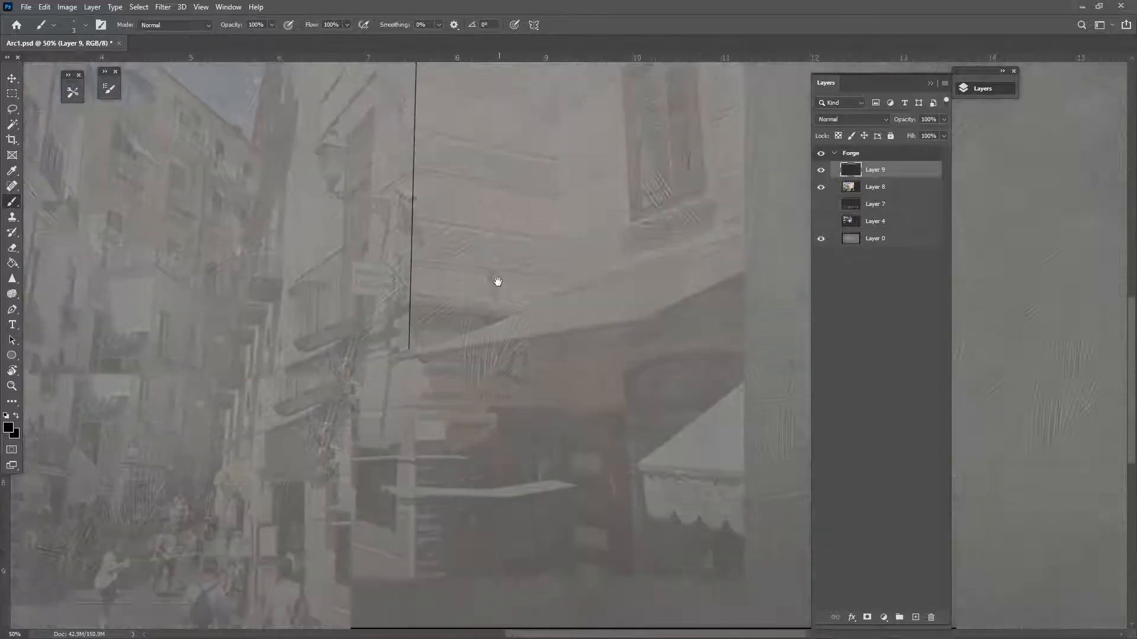
key(ctrl+z)
drag(474, 123, 493, 451)
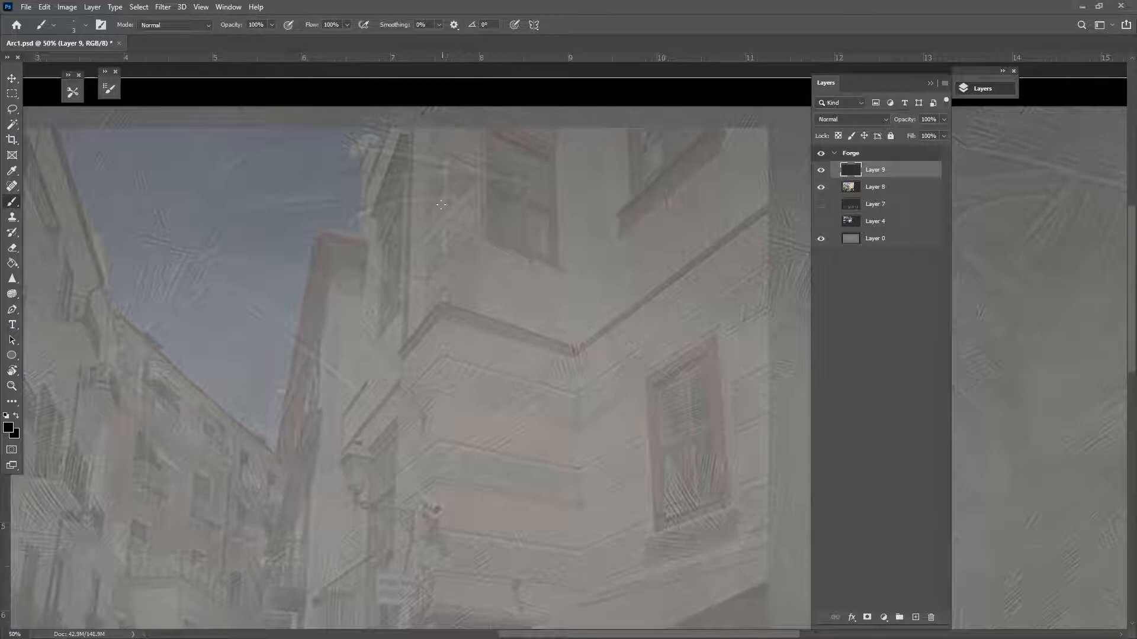
shift+click(436, 606)
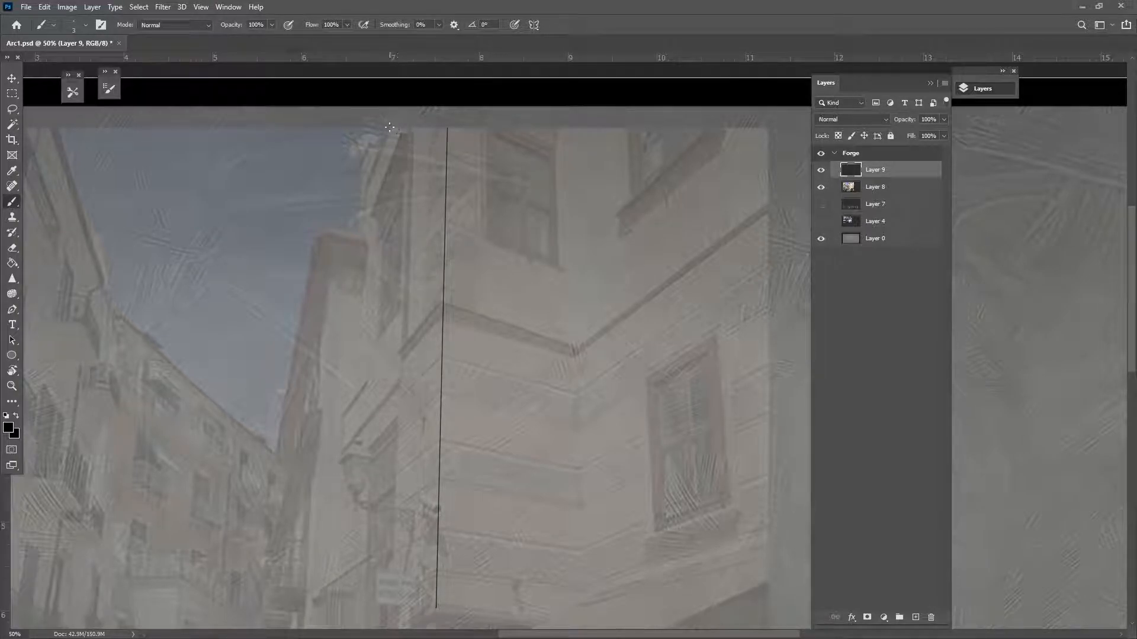
shift+click(366, 190)
drag(406, 448, 483, 210)
shift+click(419, 421)
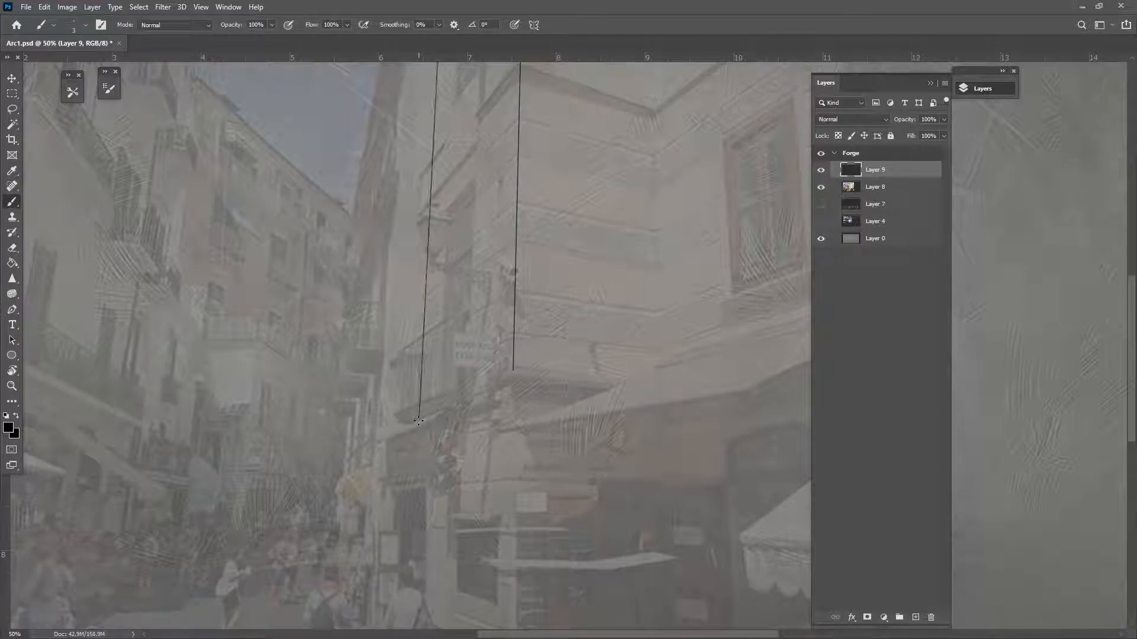
drag(433, 319, 434, 396)
drag(485, 112, 491, 263)
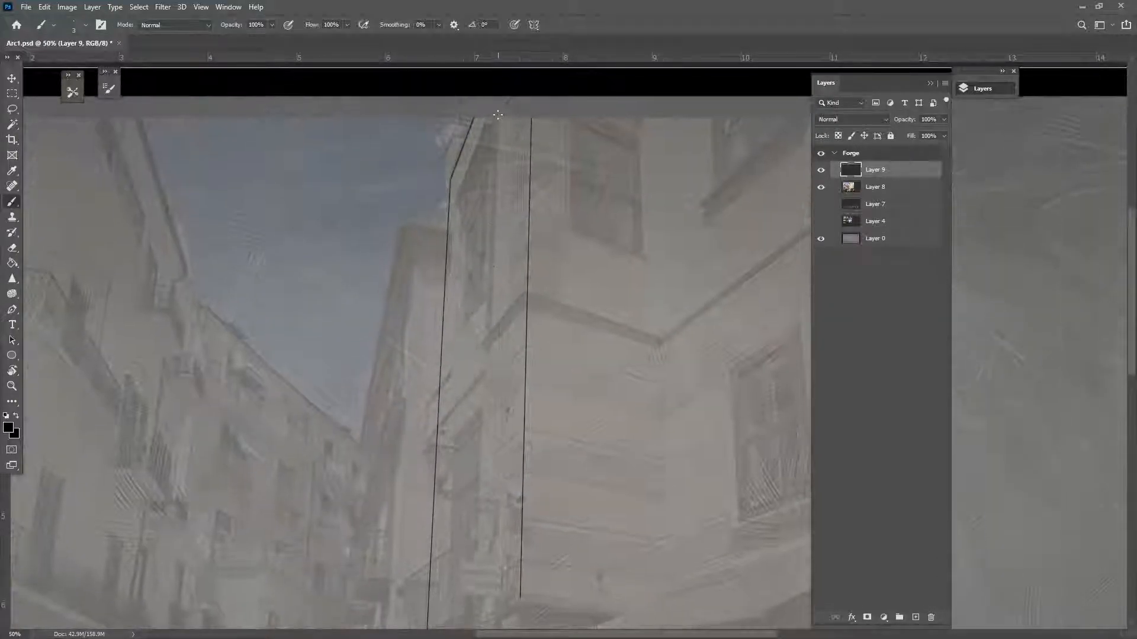
shift+click(471, 616)
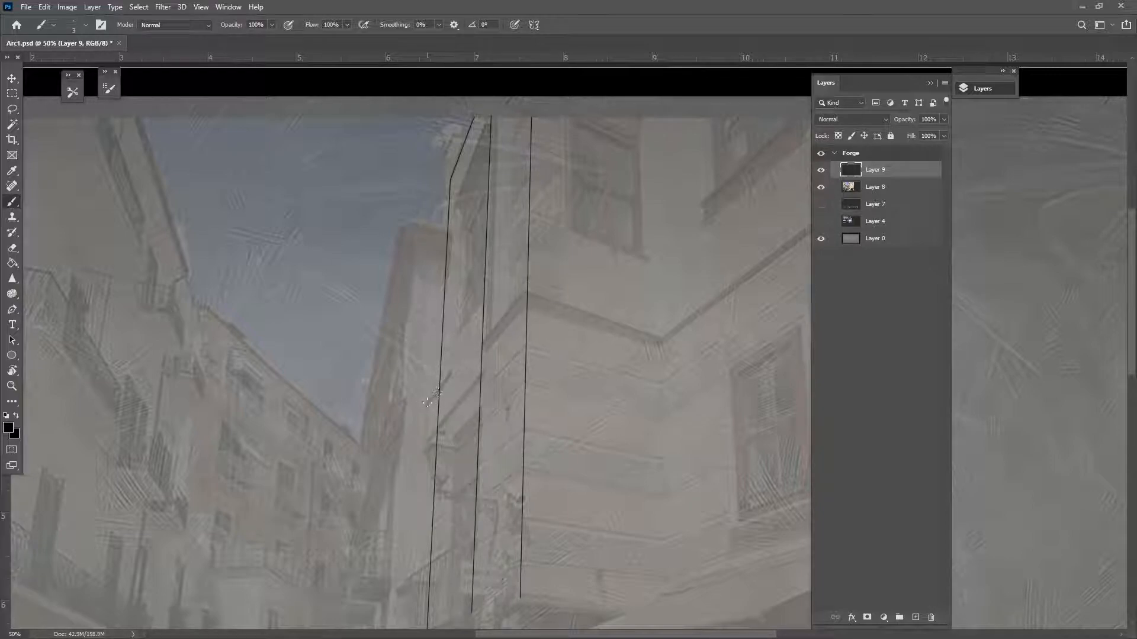
shift+click(526, 292)
Trace the upper ledge line and the upper window's bottom, side and top edges
alt+scroll(566, 338, up, 2)
drag(553, 337, 478, 361)
shift+click(586, 359)
drag(552, 430, 487, 563)
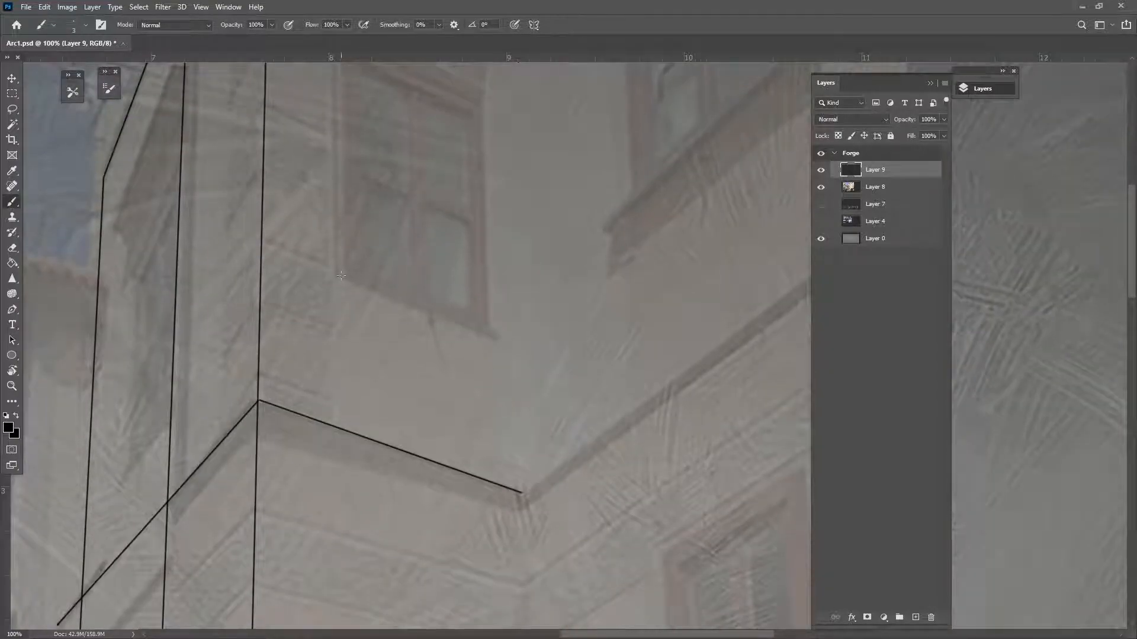
shift+click(502, 343)
mouse_move(502, 342)
mouse_down()
mouse_move(495, 417)
mouse_move(513, 455)
mouse_up()
shift+click(501, 441)
click(362, 394)
shift+click(358, 167)
drag(434, 343, 425, 414)
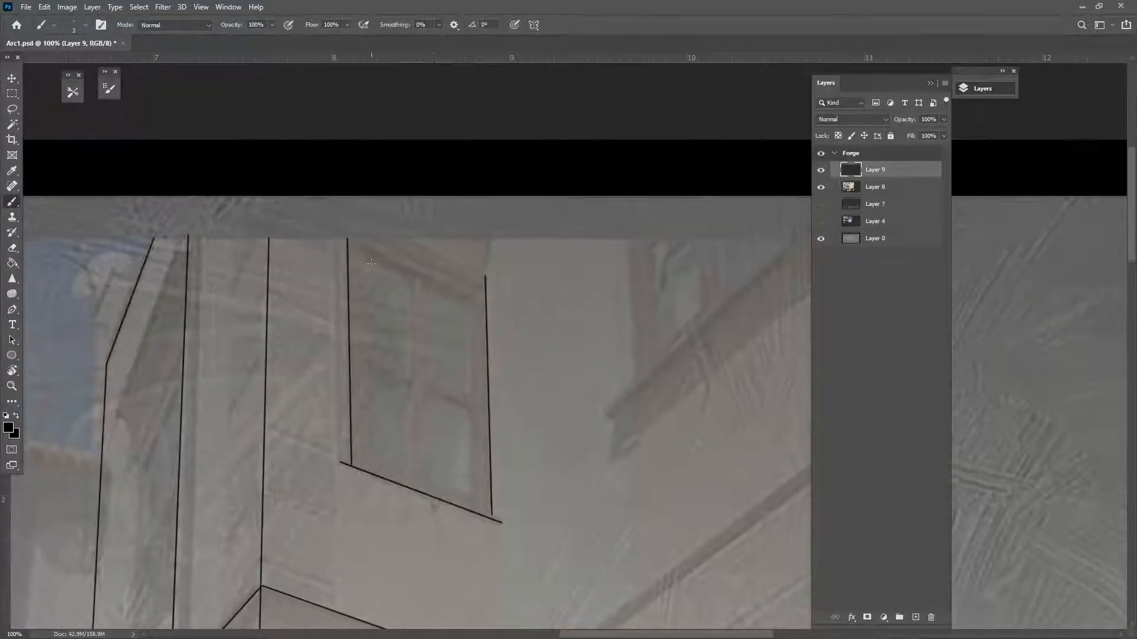
shift+click(407, 238)
Add the wall edge and parallel ledge lines by the lower window, then zoom out to review
drag(608, 368, 379, 361)
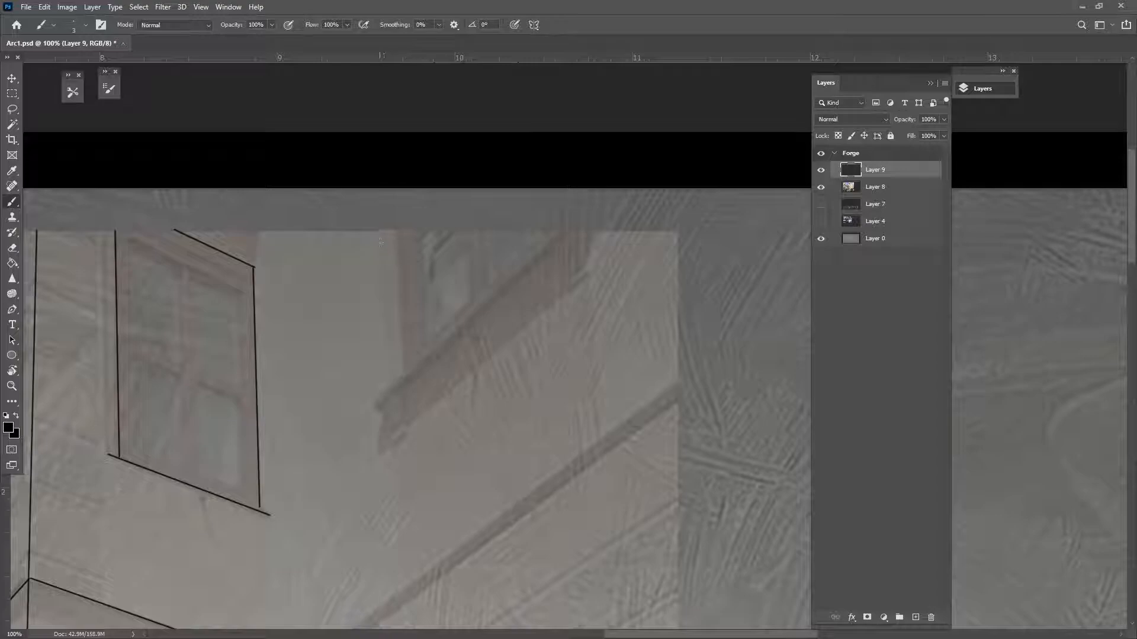
drag(440, 469, 444, 329)
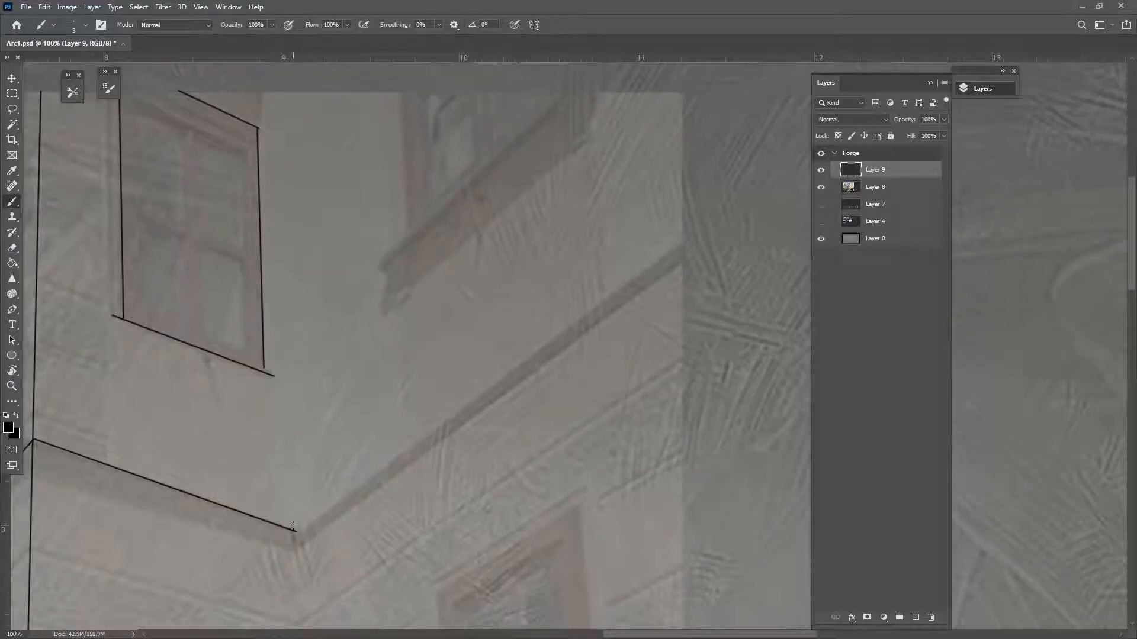
shift+click(298, 104)
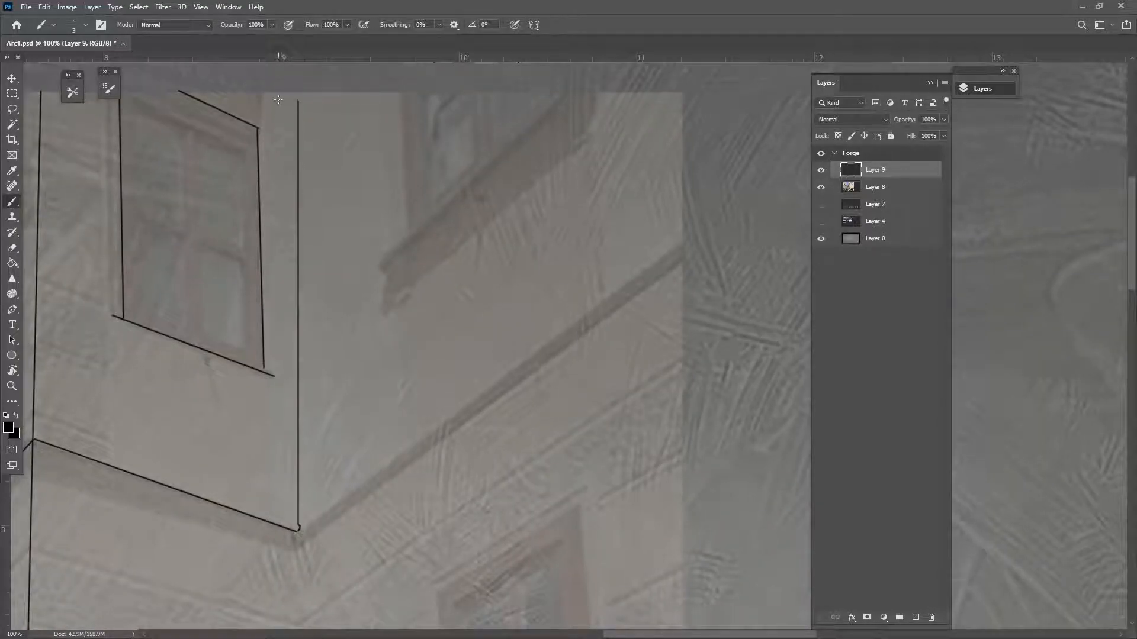
drag(329, 410, 437, 15)
drag(381, 205, 396, 282)
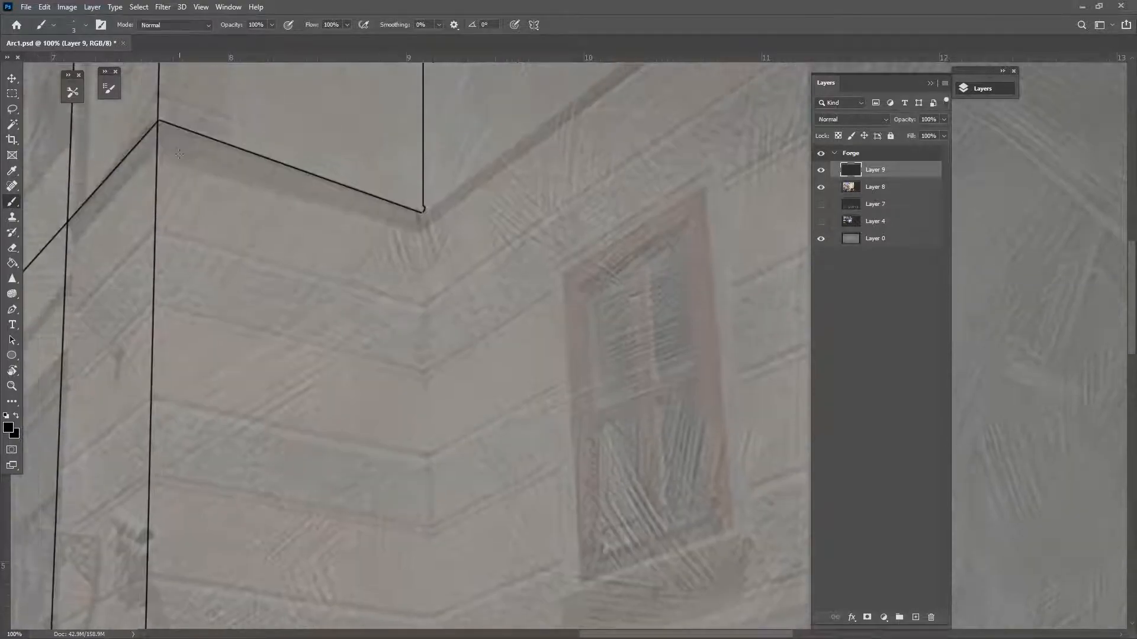
shift+click(416, 228)
drag(515, 215, 300, 375)
click(604, 99)
shift+click(216, 366)
click(602, 83)
shift+click(217, 365)
drag(409, 392, 625, 250)
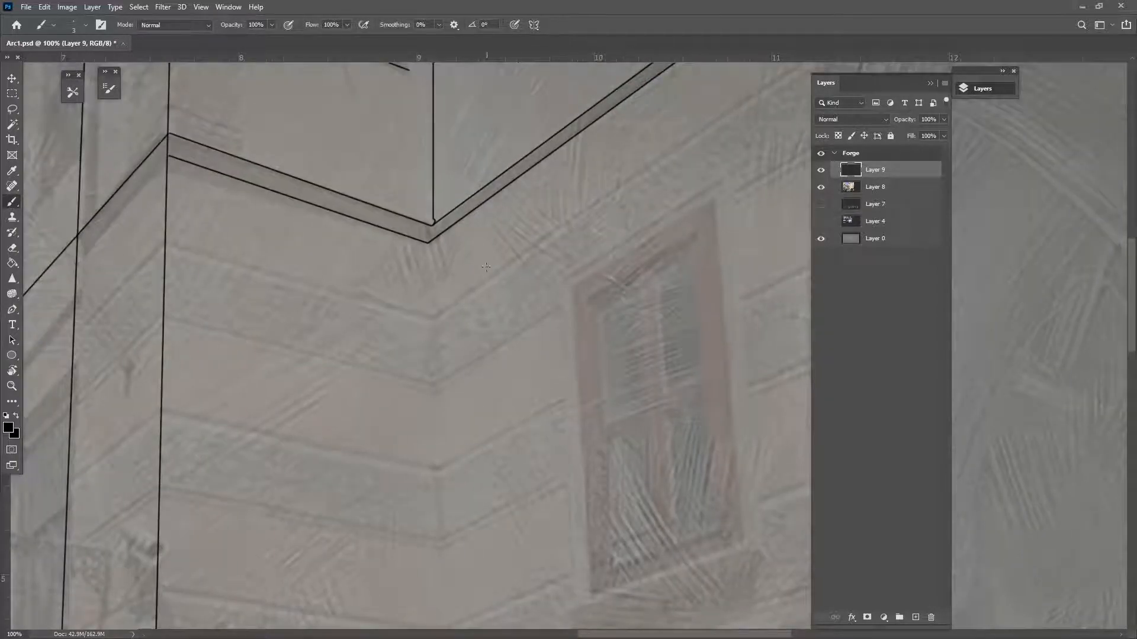
key(ctrl+minus)
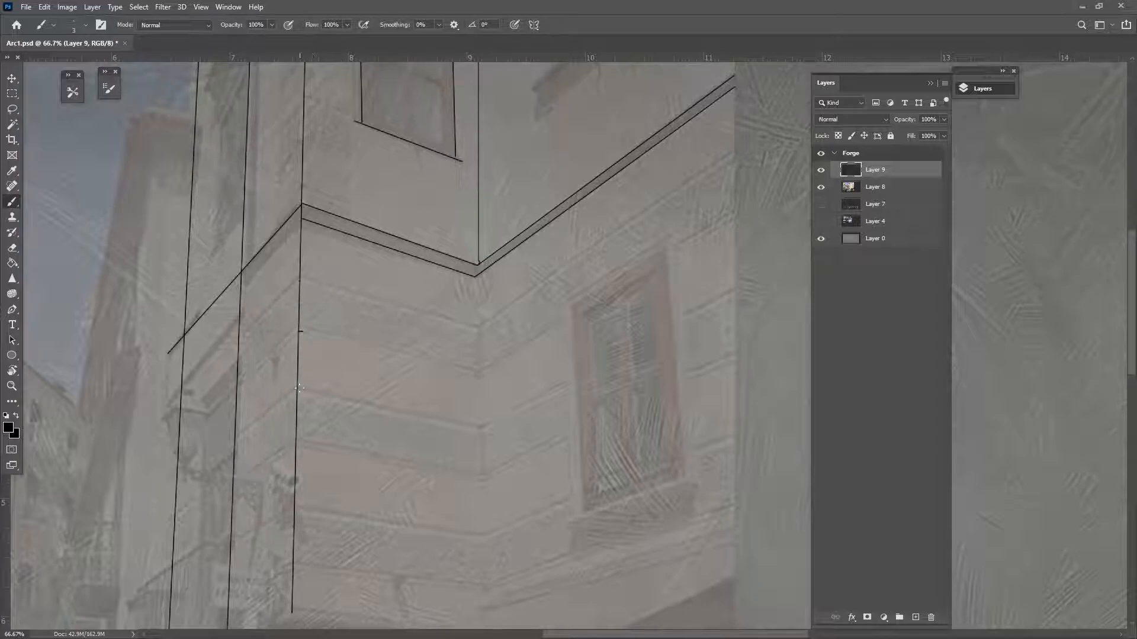
drag(340, 414, 452, 610)
drag(331, 454, 502, 292)
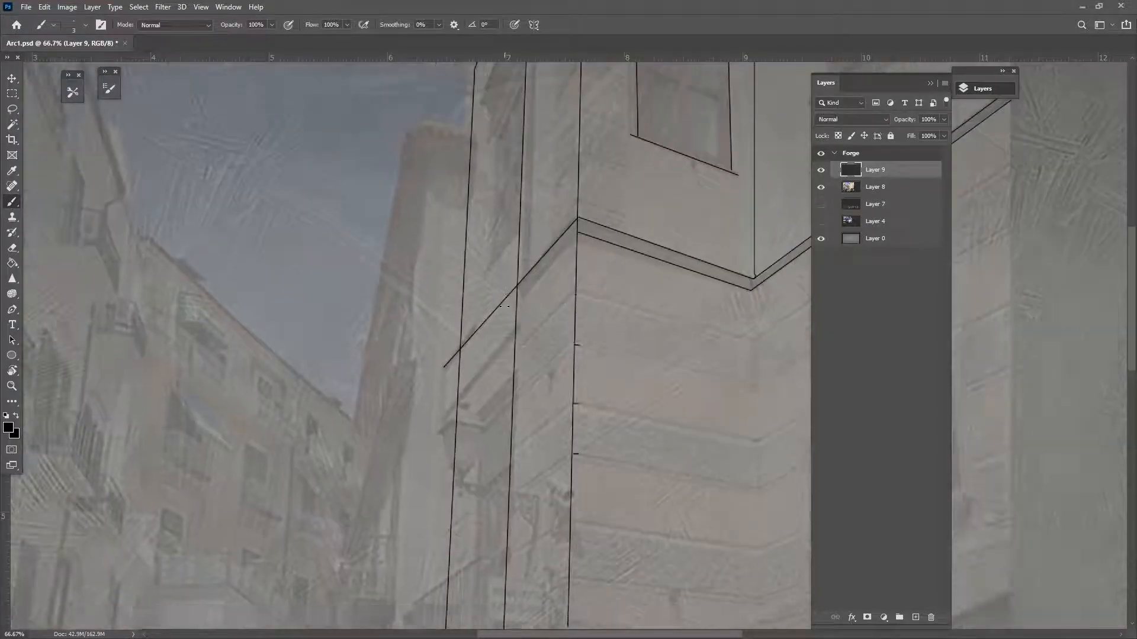
key(ctrl+minus)
key(ctrl+minus)
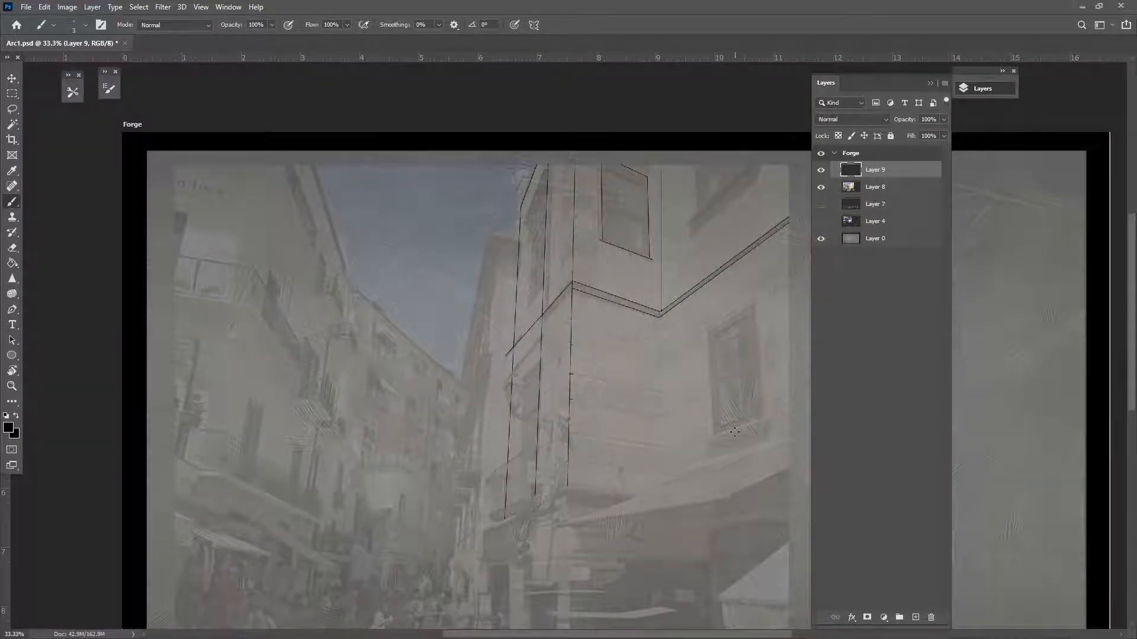
Draw a lower ledge line from the corner and a parallel line below it
scroll(616, 389, down, 3)
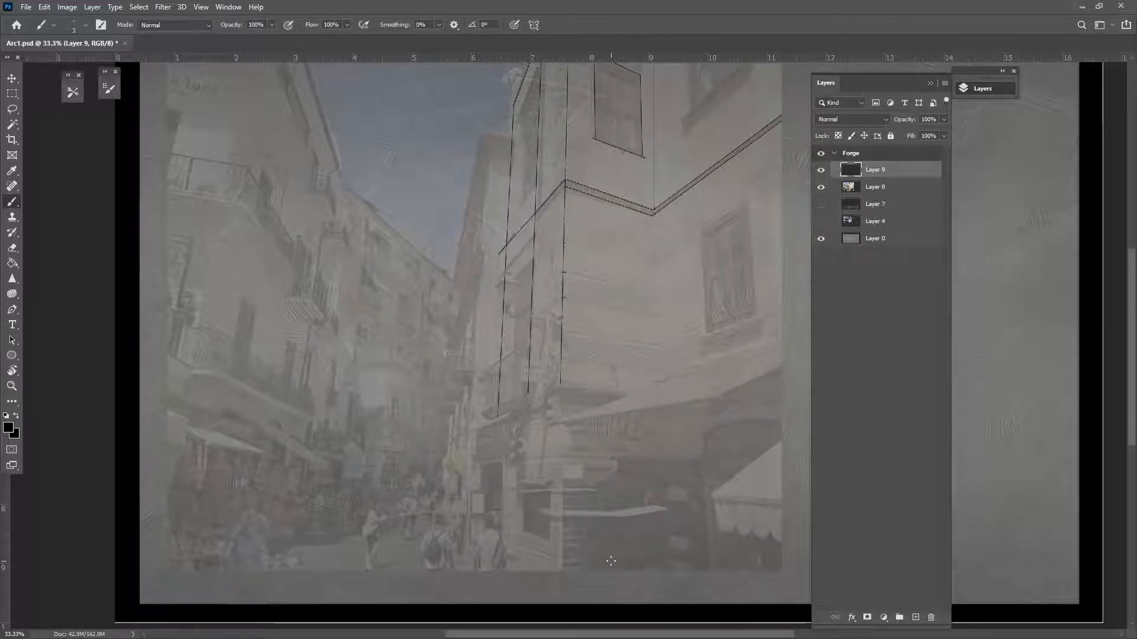
drag(489, 347, 383, 472)
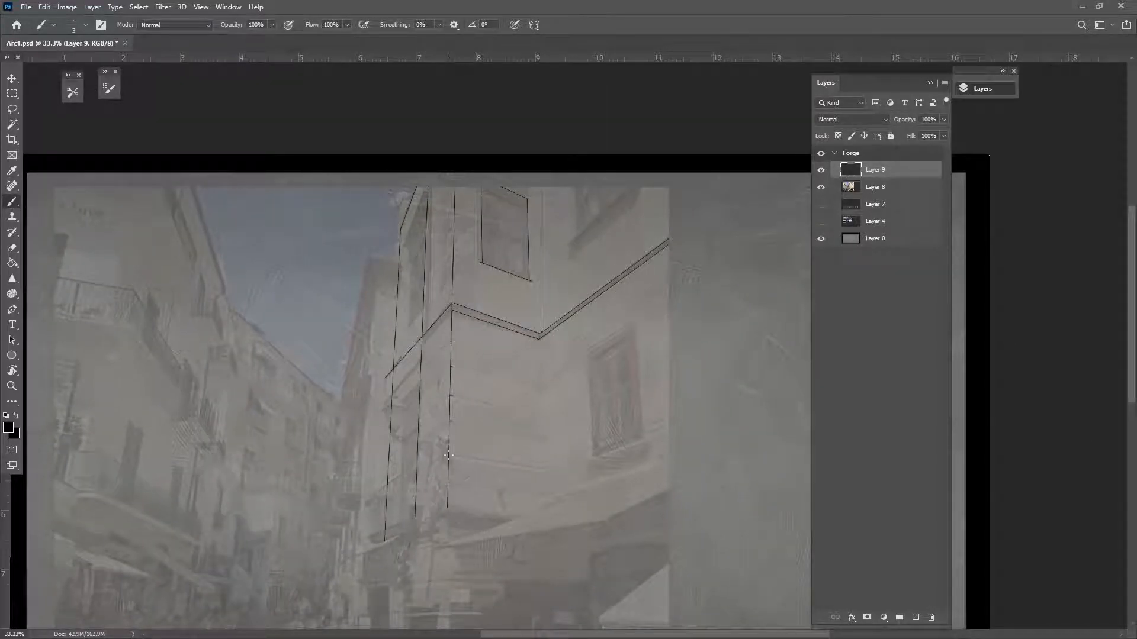
shift+click(543, 470)
shift+click(668, 423)
shift+click(541, 438)
shift+click(587, 417)
Outline the right-hand lower window, redrawing its top and right edges after an undo
shift+click(586, 353)
shift+click(637, 320)
shift+click(643, 436)
key(ctrl+z)
key(ctrl+z)
key(ctrl+z)
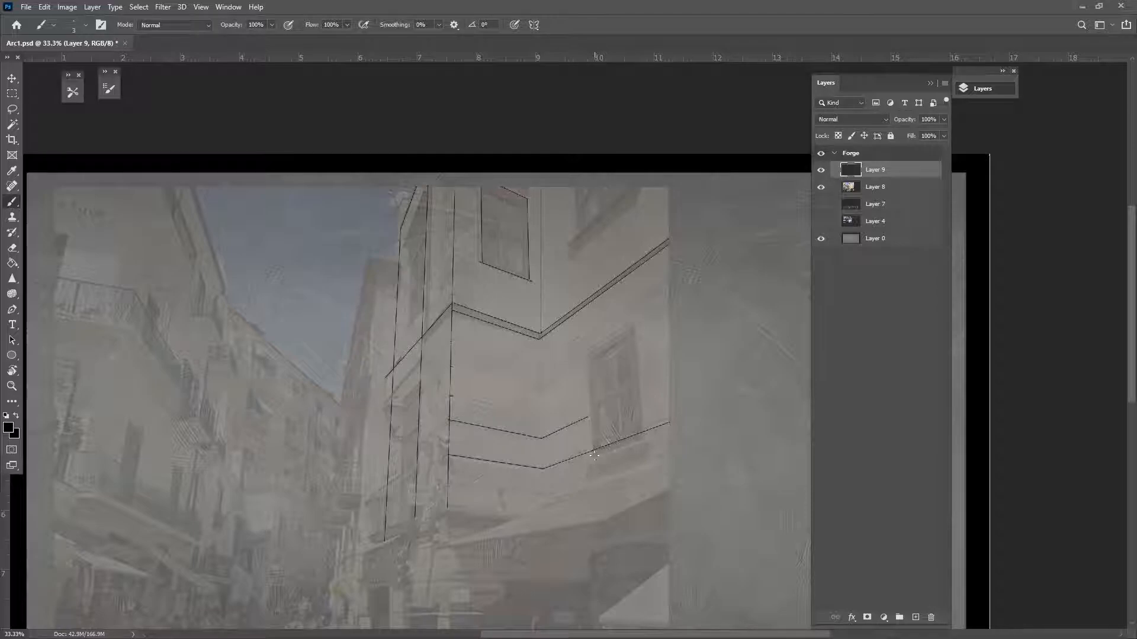
shift+click(633, 325)
shift+click(641, 436)
drag(687, 480, 742, 448)
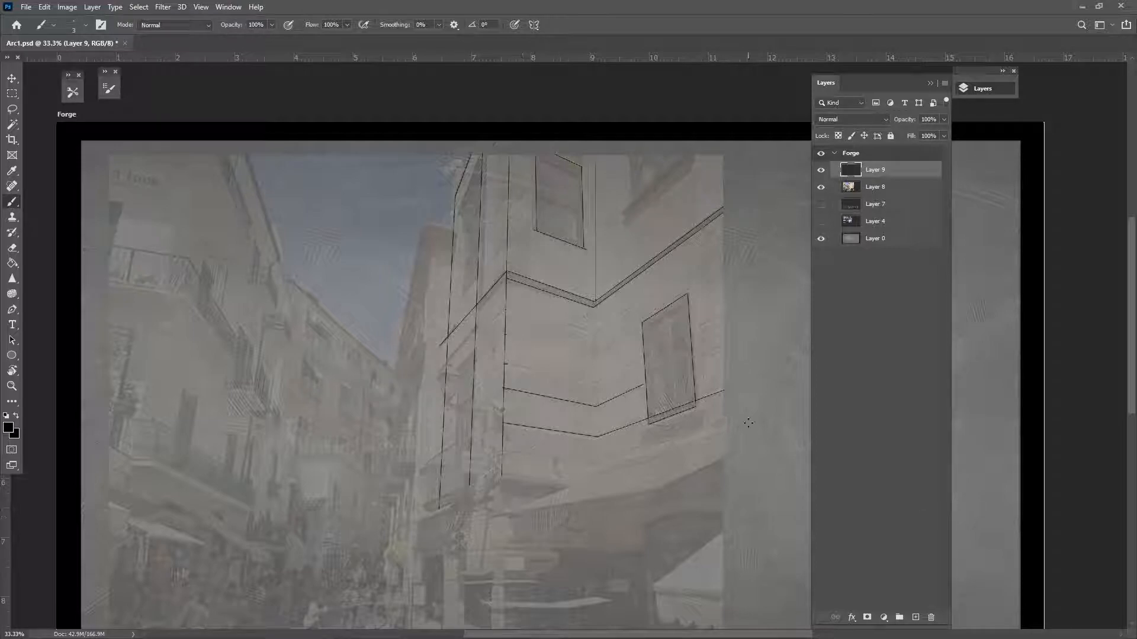
Hide the traced Layer 9 and street photo Layer 8
click(821, 171)
click(821, 187)
mouse_move(349, 406)
mouse_down()
mouse_move(358, 298)
mouse_move(432, 327)
mouse_move(398, 329)
mouse_up()
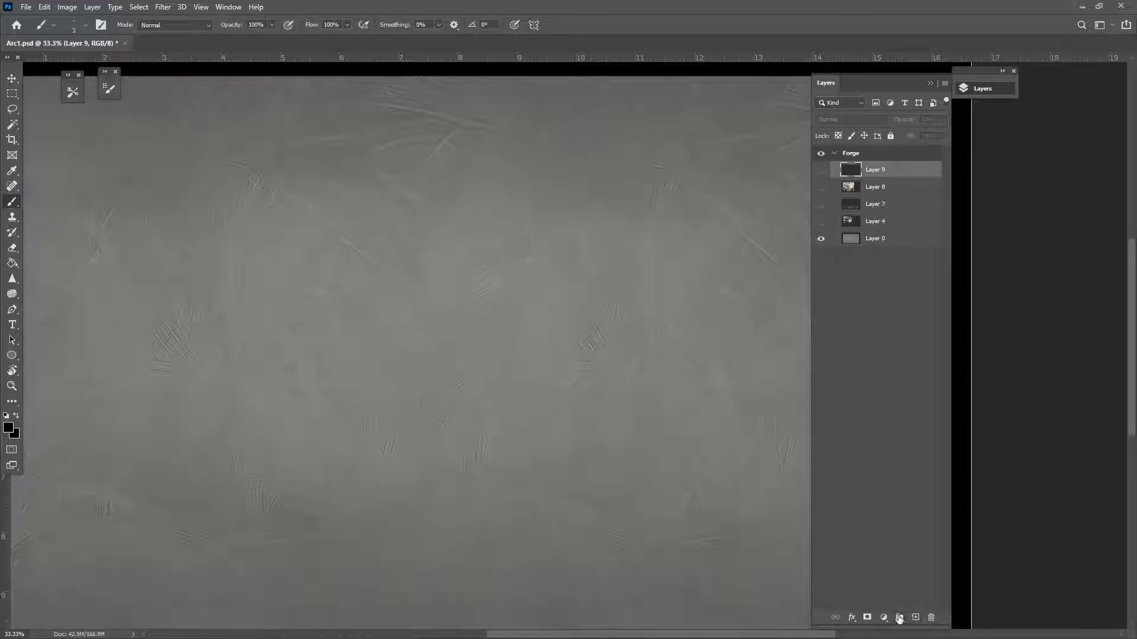
On a new layer, stamp the One Point Perspective brush grid at size 2800
click(916, 618)
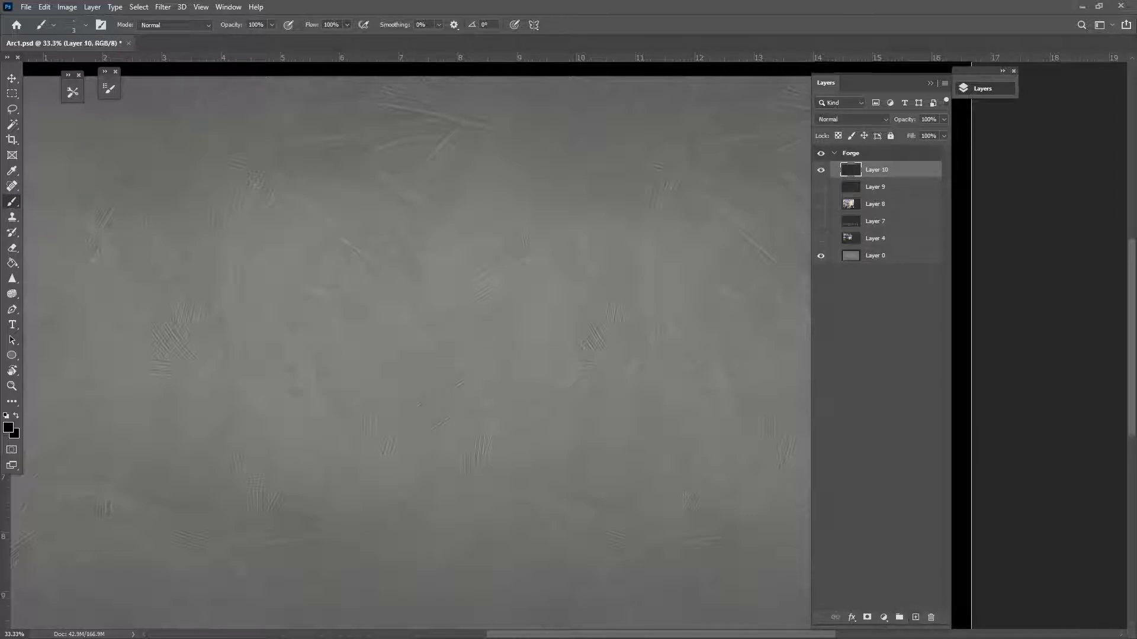
click(78, 25)
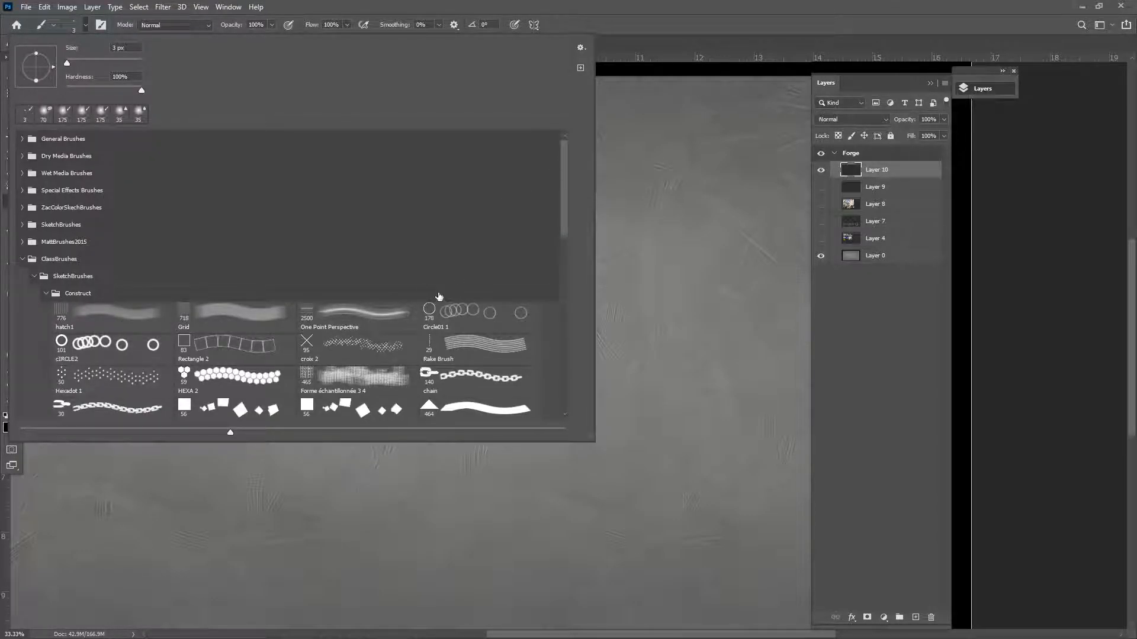
click(388, 324)
click(547, 9)
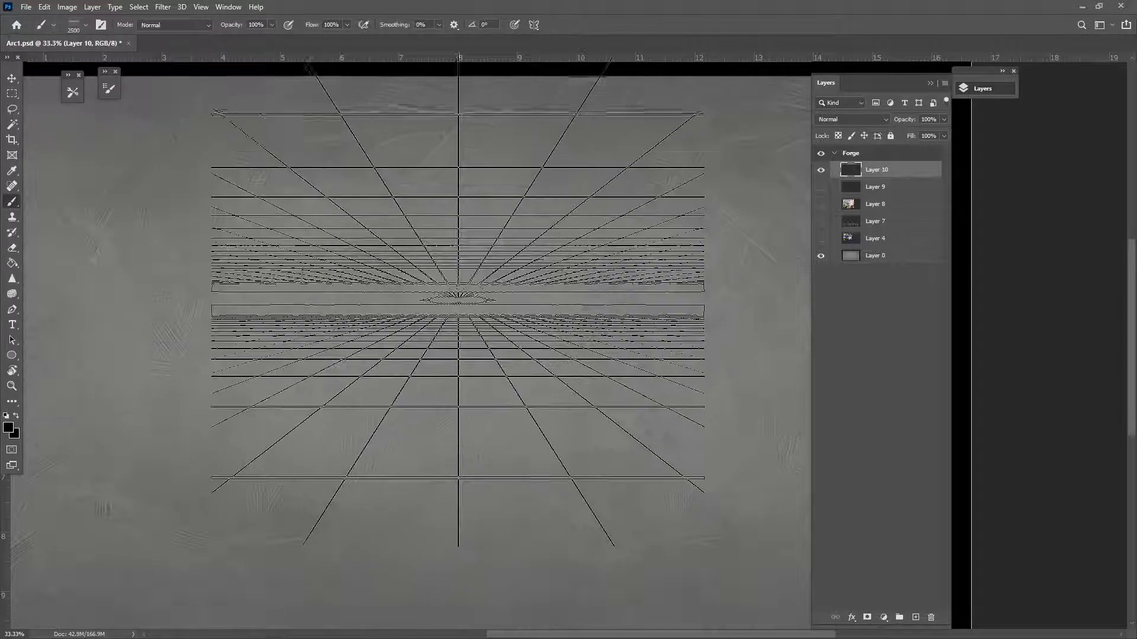
key(bracketright)
key(bracketright)
key(bracketright)
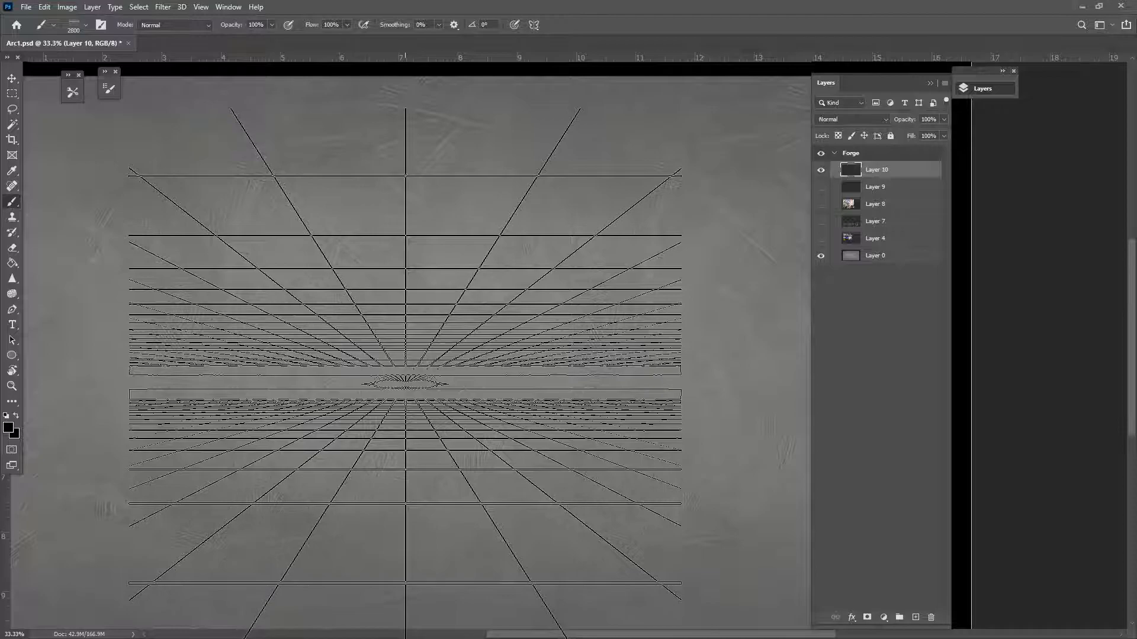
click(406, 382)
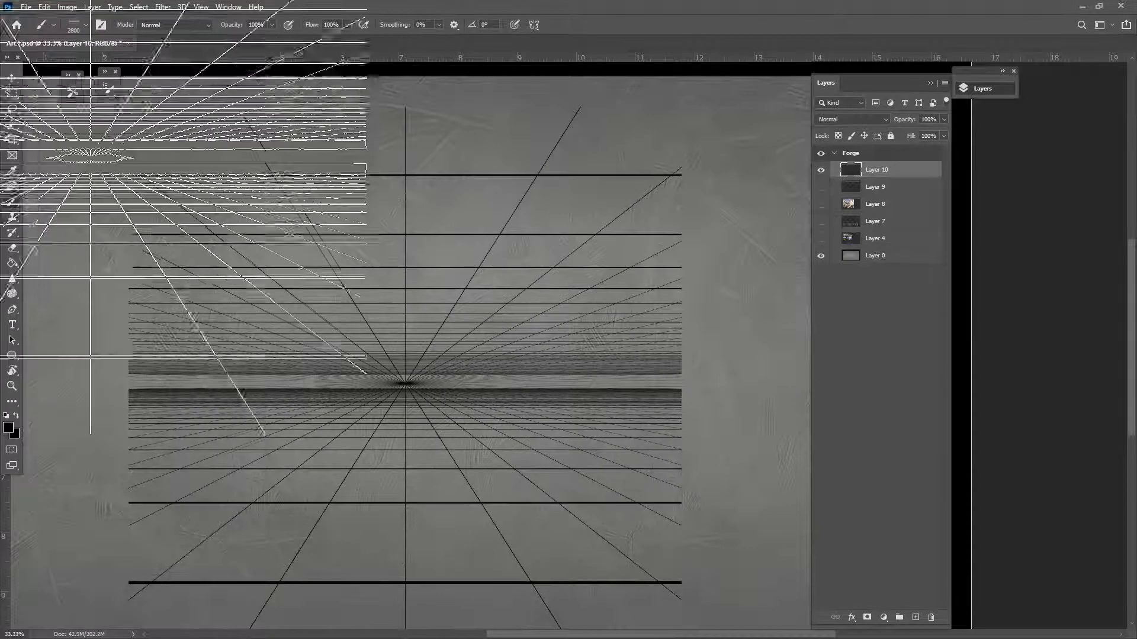
Move the perspective grid slightly left and stretch it wider with Free Transform
key(v)
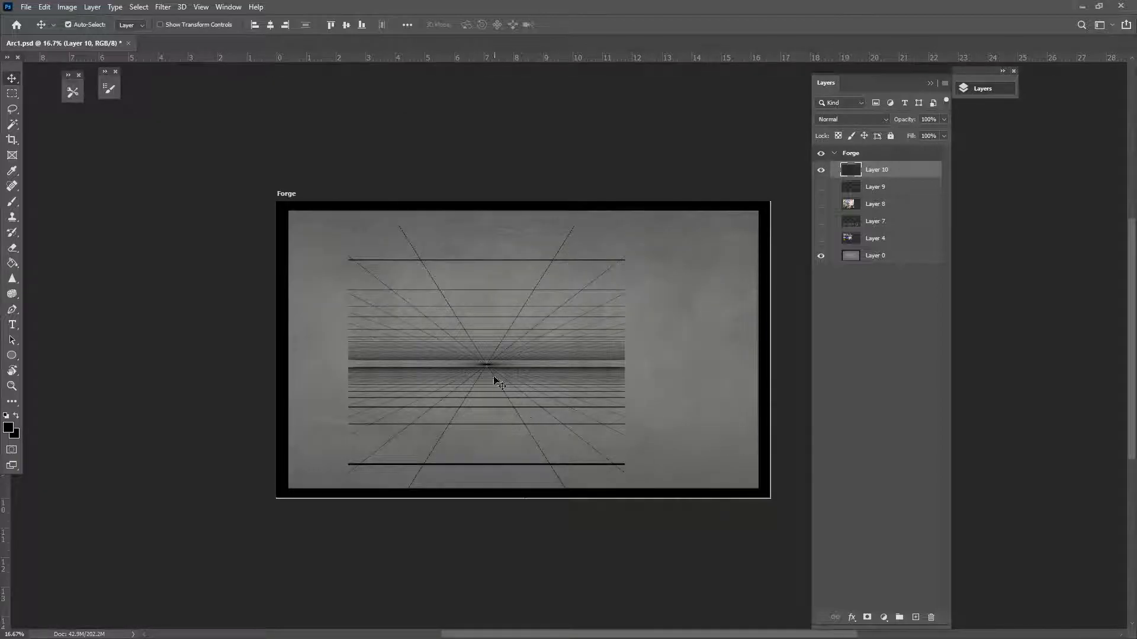
drag(494, 367, 448, 360)
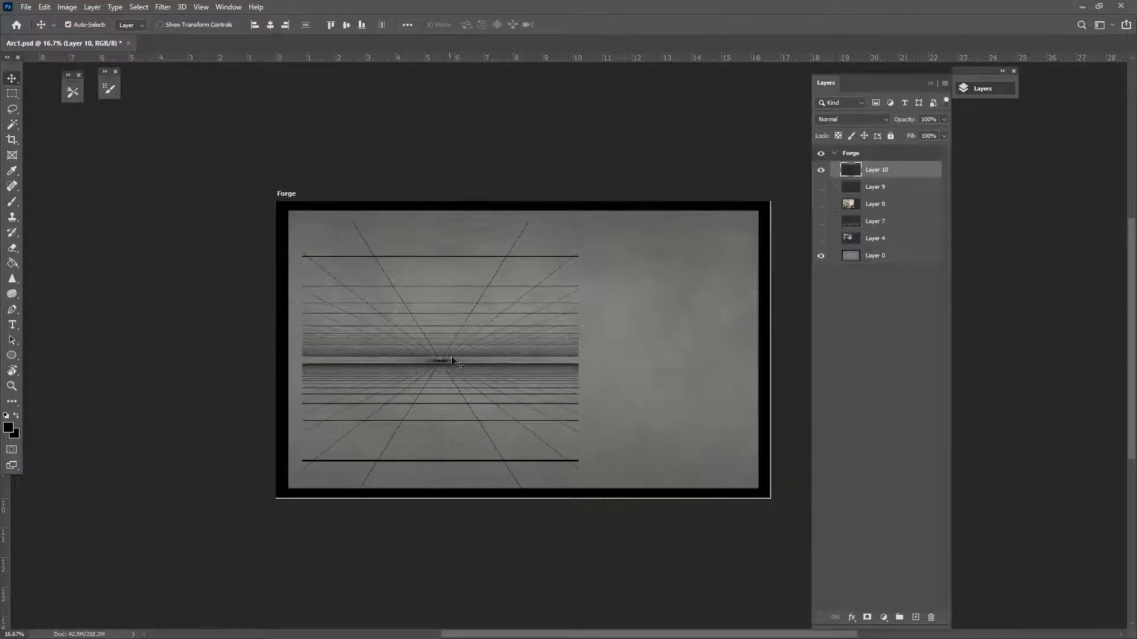
key(ctrl+t)
drag(579, 359, 761, 360)
shift+drag(531, 401, 392, 391)
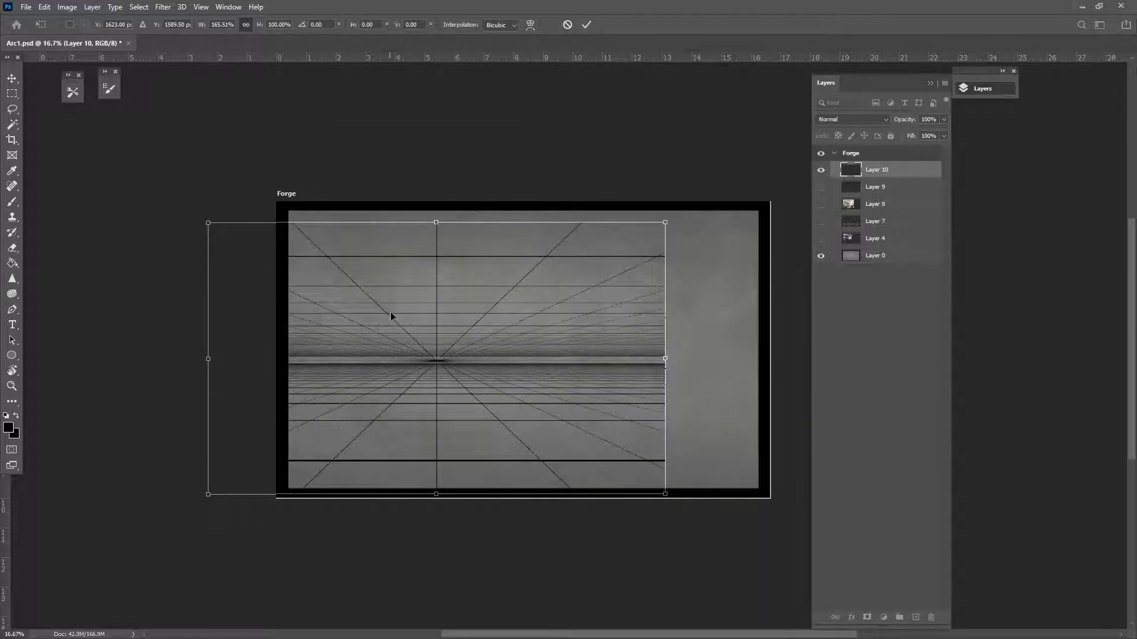
key(Return)
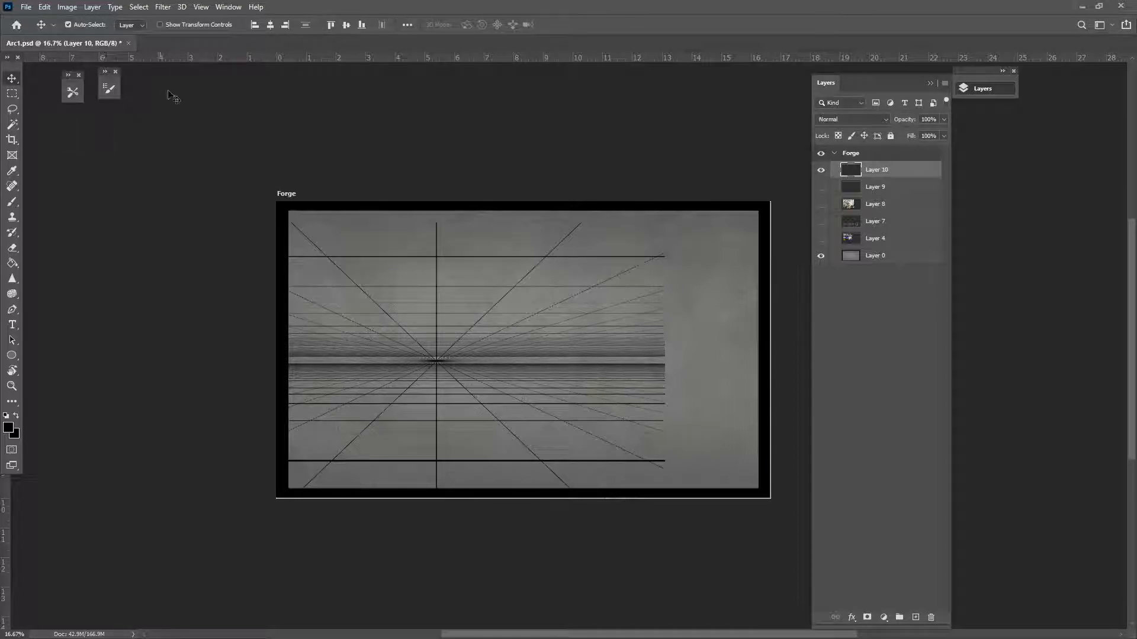
Marquee-select the part of the grid right of the vanishing point
click(44, 6)
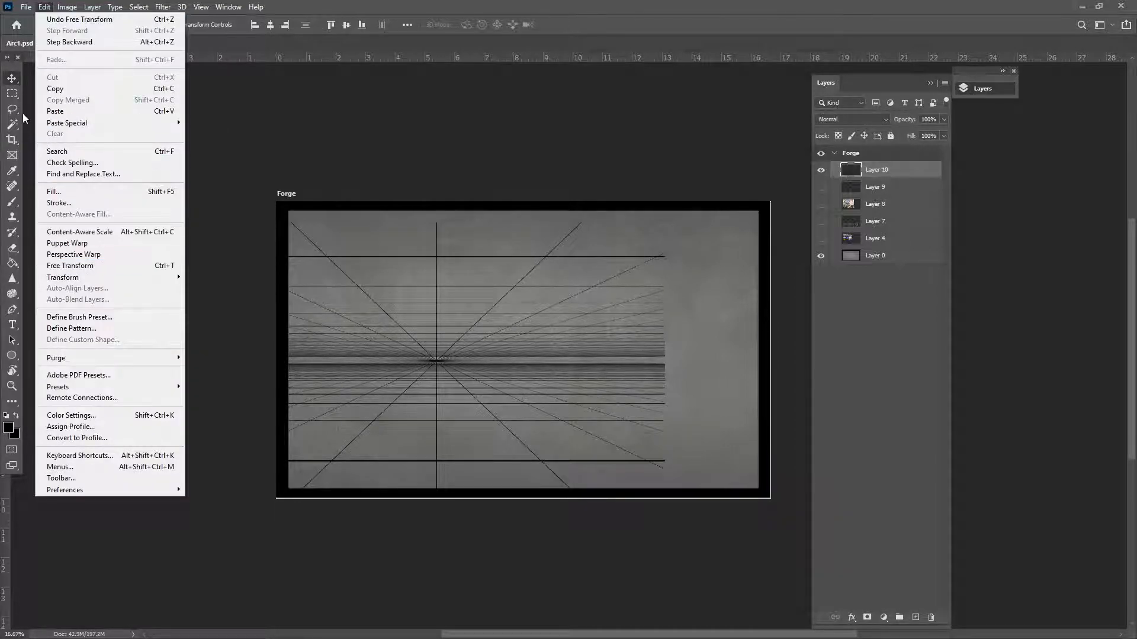
click(16, 96)
drag(436, 194, 731, 525)
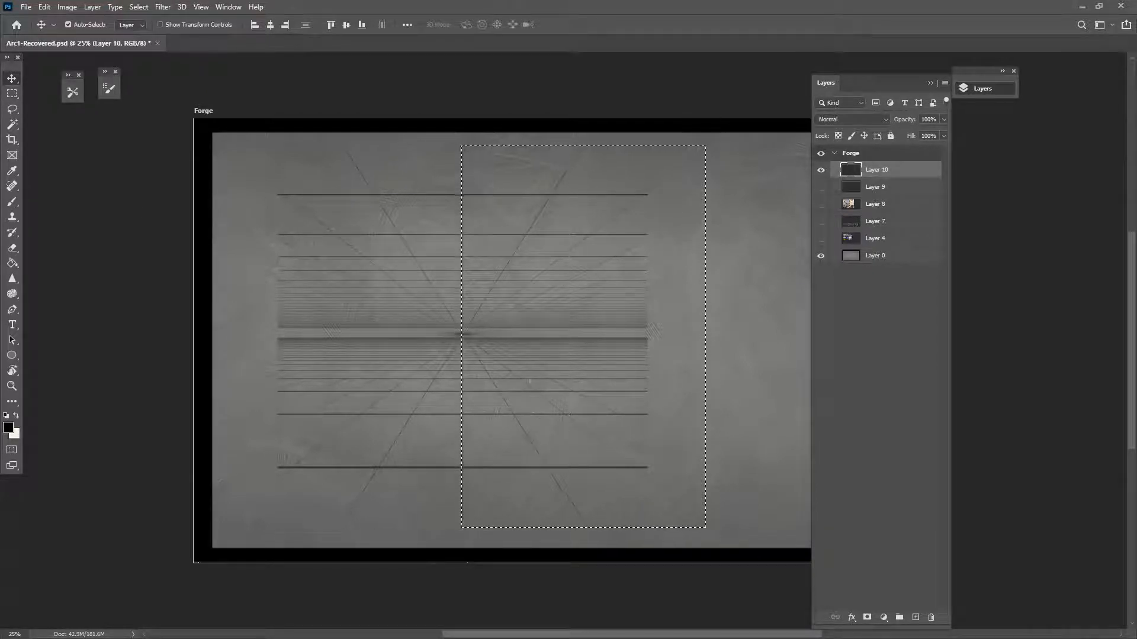
Stretch the selected right half of the perspective grid to about 216% width
key(ctrl+t)
drag(707, 337, 888, 344)
key(ctrl+z)
drag(706, 337, 1010, 337)
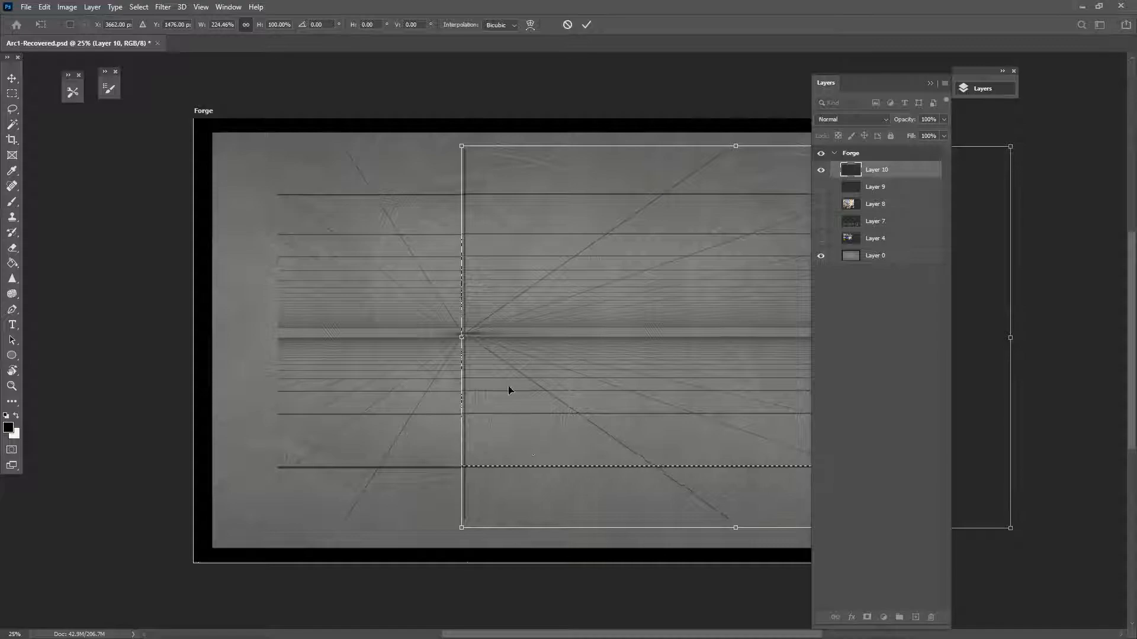
key(Return)
key(ctrl+d)
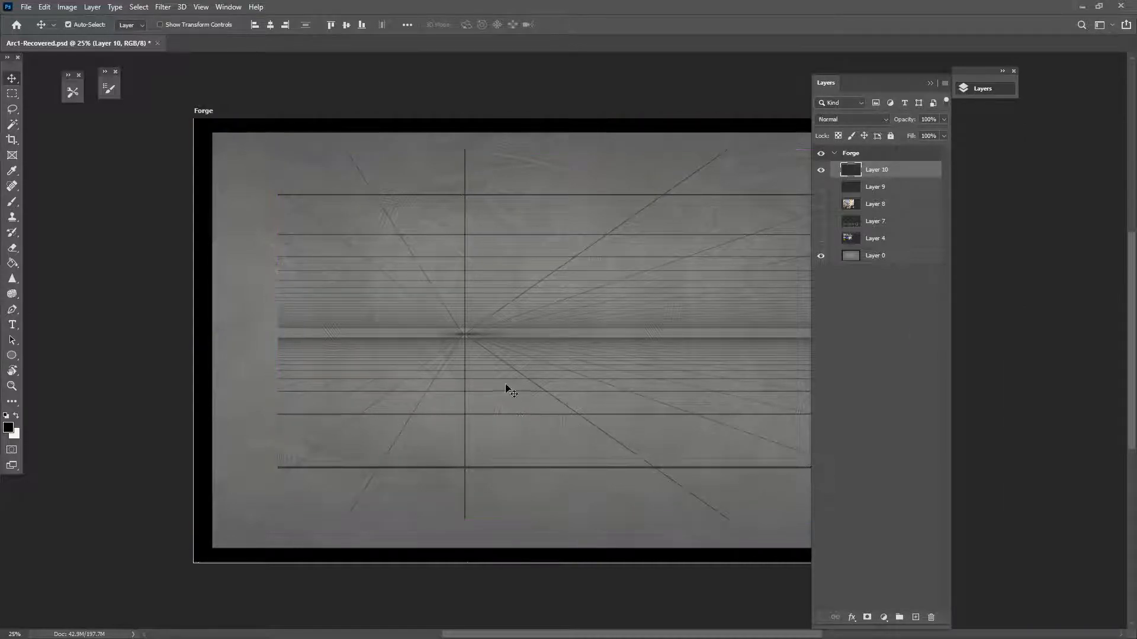
Move the vanishing point to the canvas's left edge, widen the grid about 167%, and add Layer 11
drag(464, 335, 214, 333)
click(12, 94)
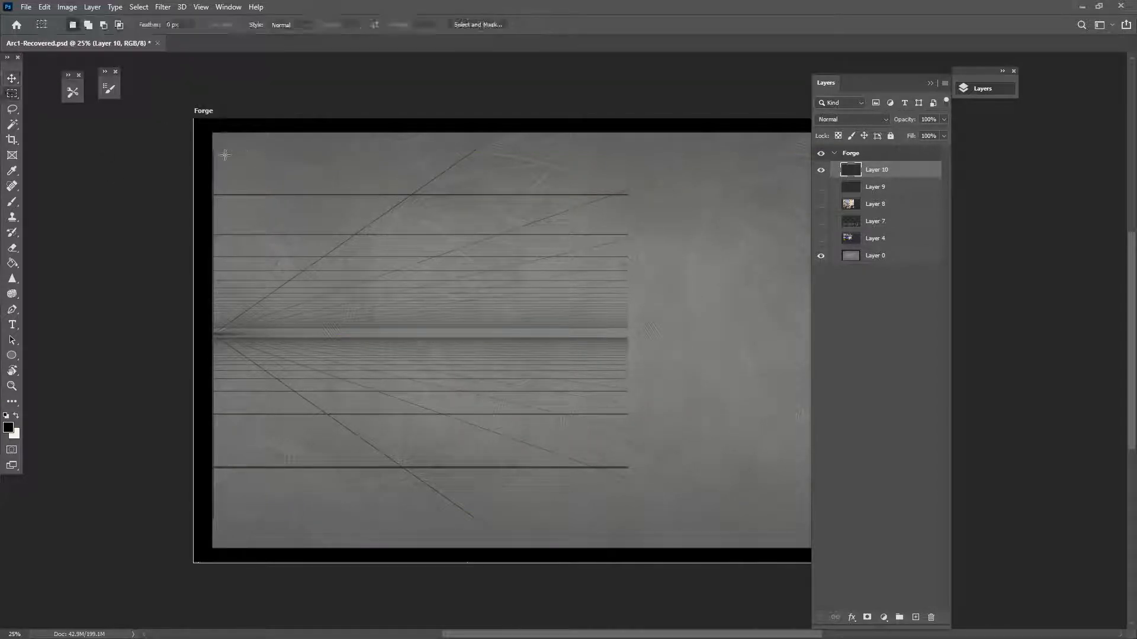
drag(213, 141, 737, 562)
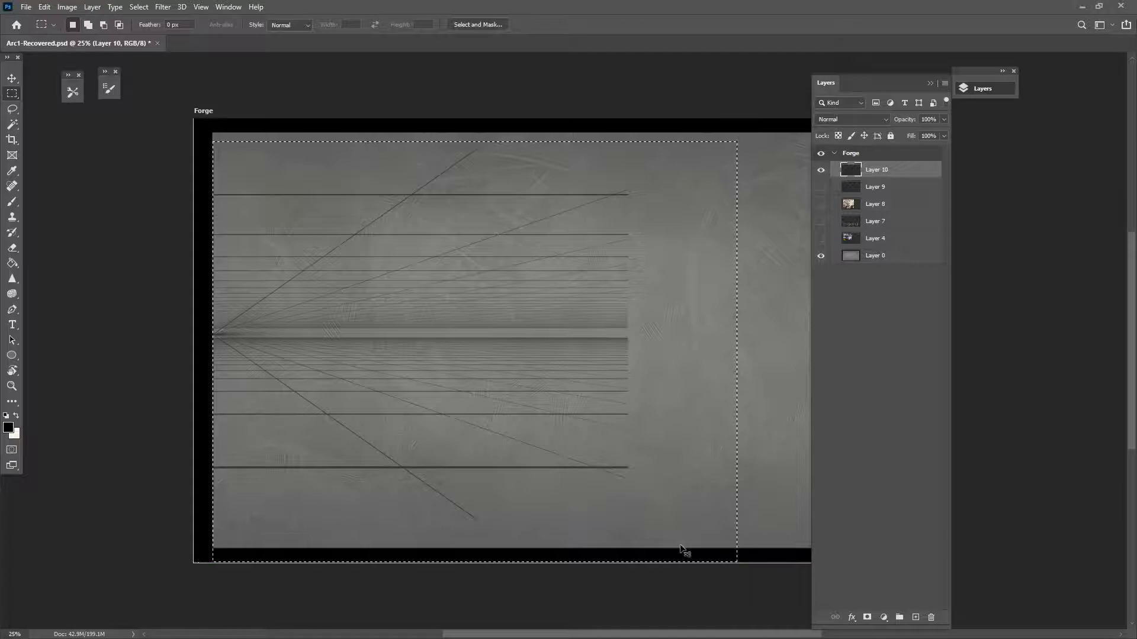
key(ctrl+t)
drag(739, 352, 1091, 352)
key(Return)
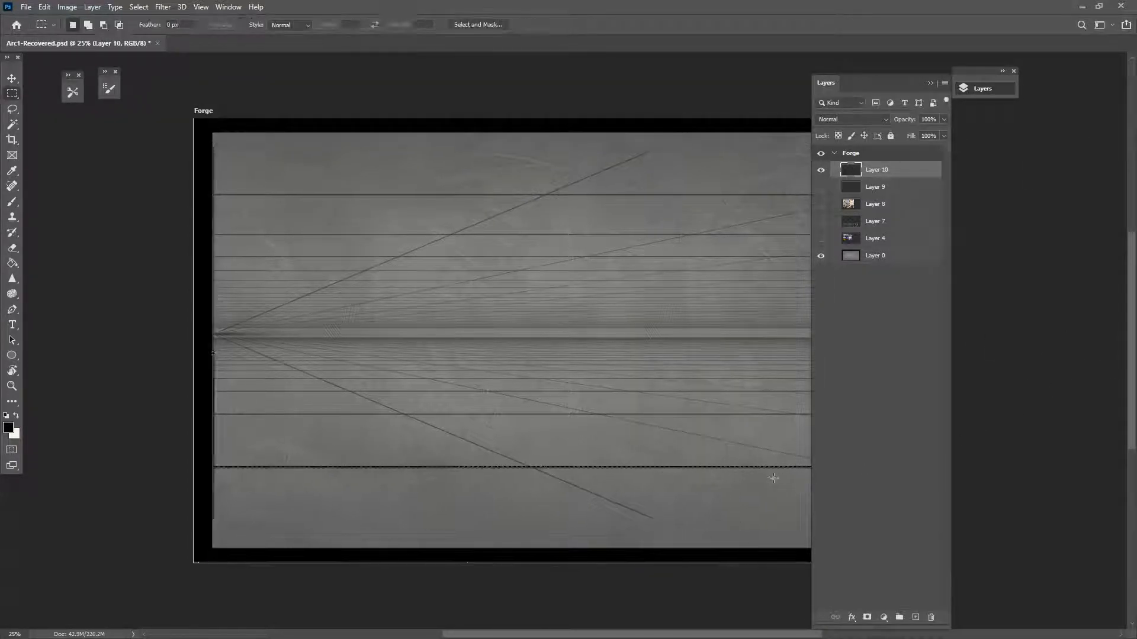
key(ctrl+d)
click(917, 617)
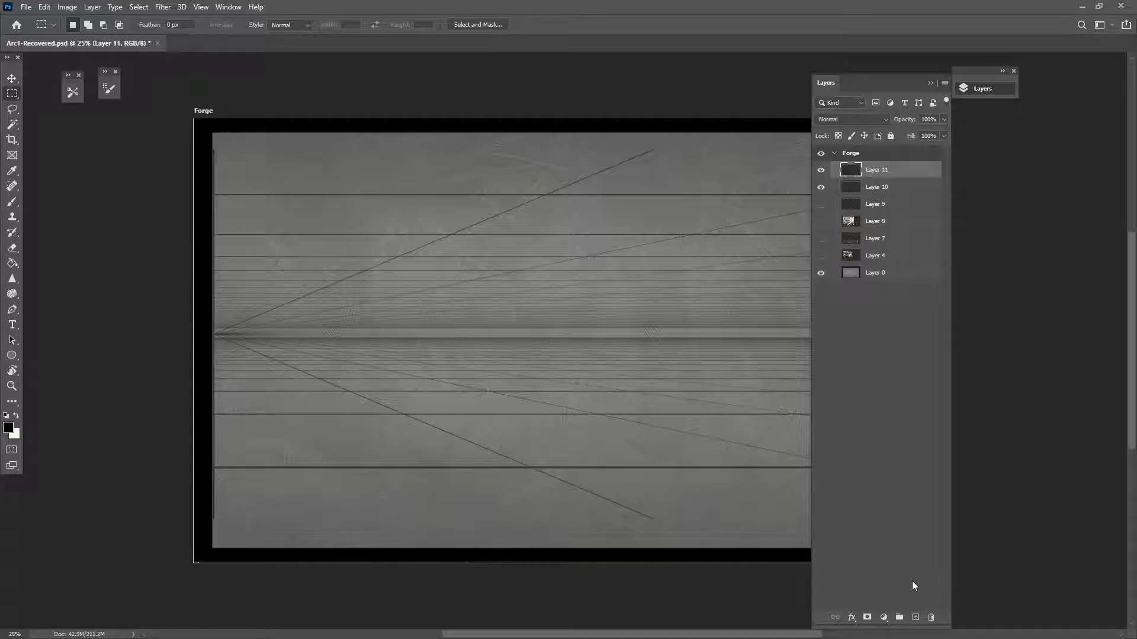
Add a new layer and load the AAA_drawer brush tool preset
click(916, 618)
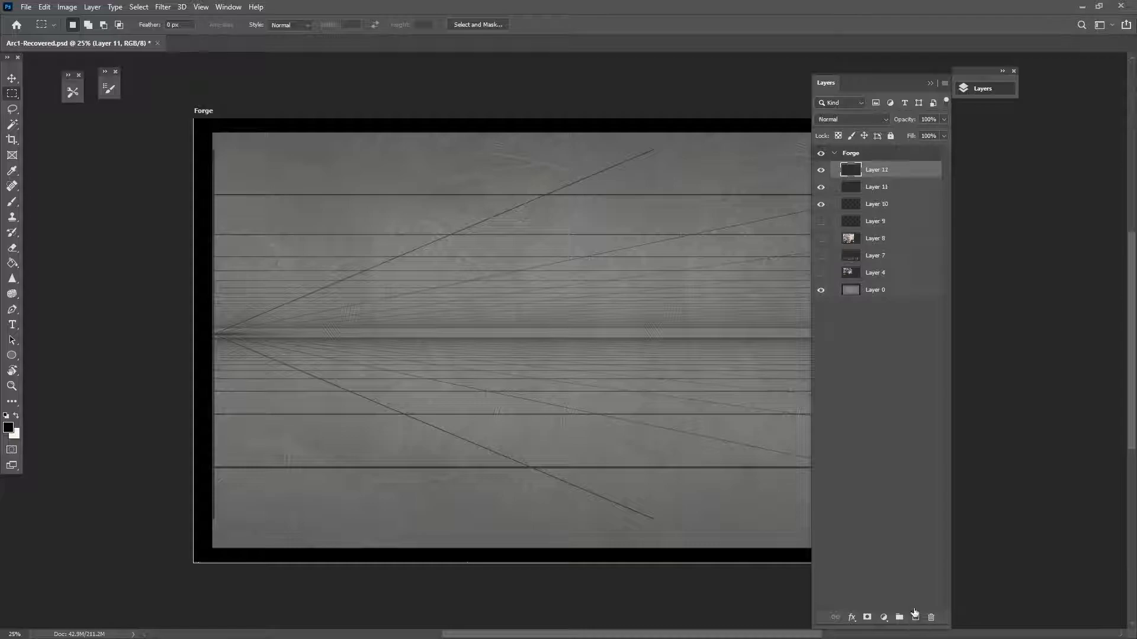
click(72, 92)
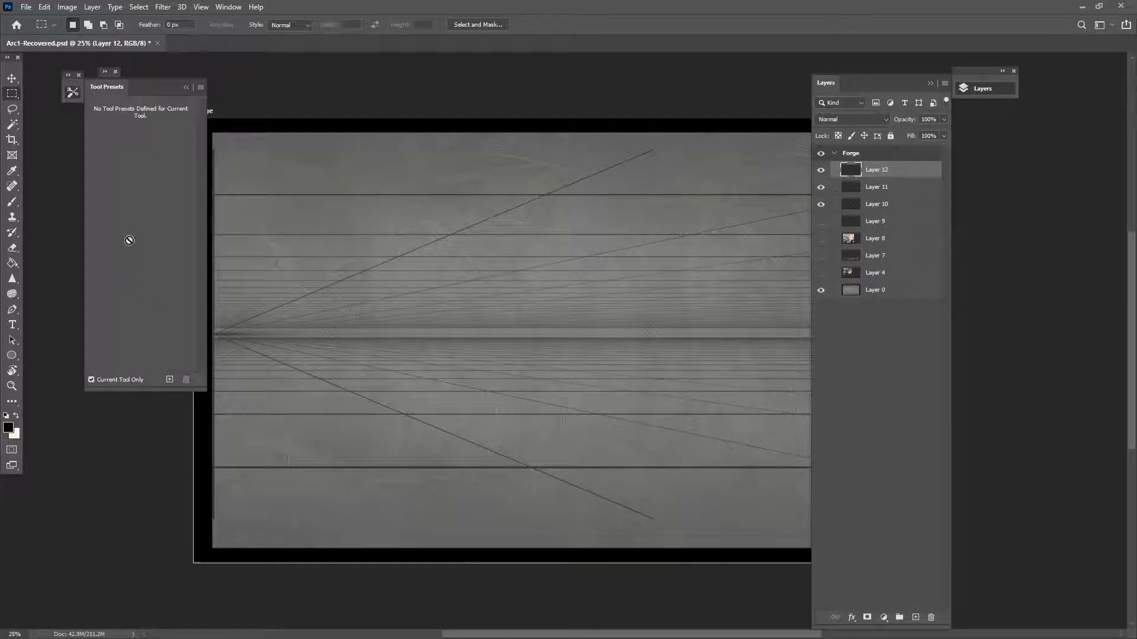
click(12, 202)
click(128, 236)
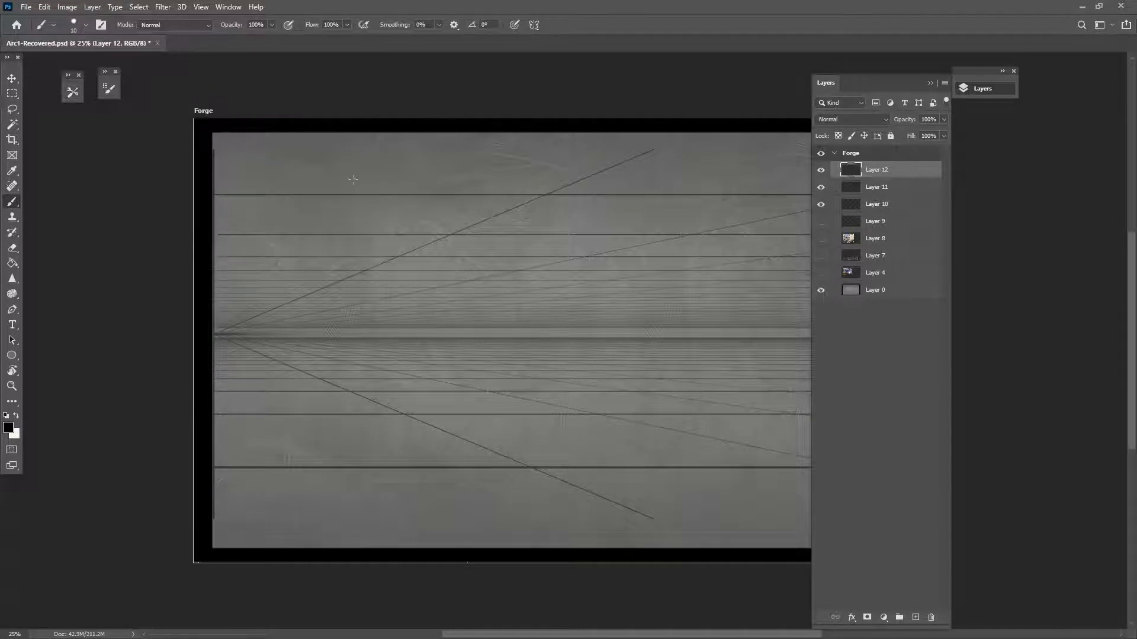
Sketch a rectangle over the grid, hide Layers 10–12, and add Layer 13
shift+drag(405, 412, 404, 283)
shift+drag(591, 409, 591, 278)
shift+drag(405, 279, 592, 278)
shift+drag(404, 414, 590, 413)
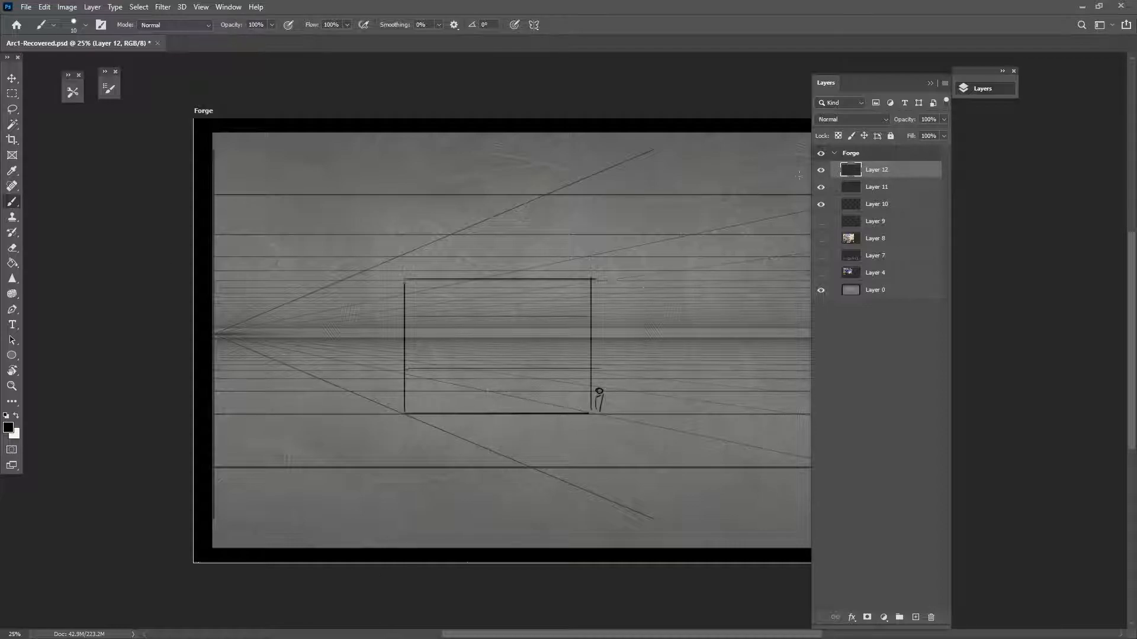
drag(820, 171, 821, 205)
click(915, 617)
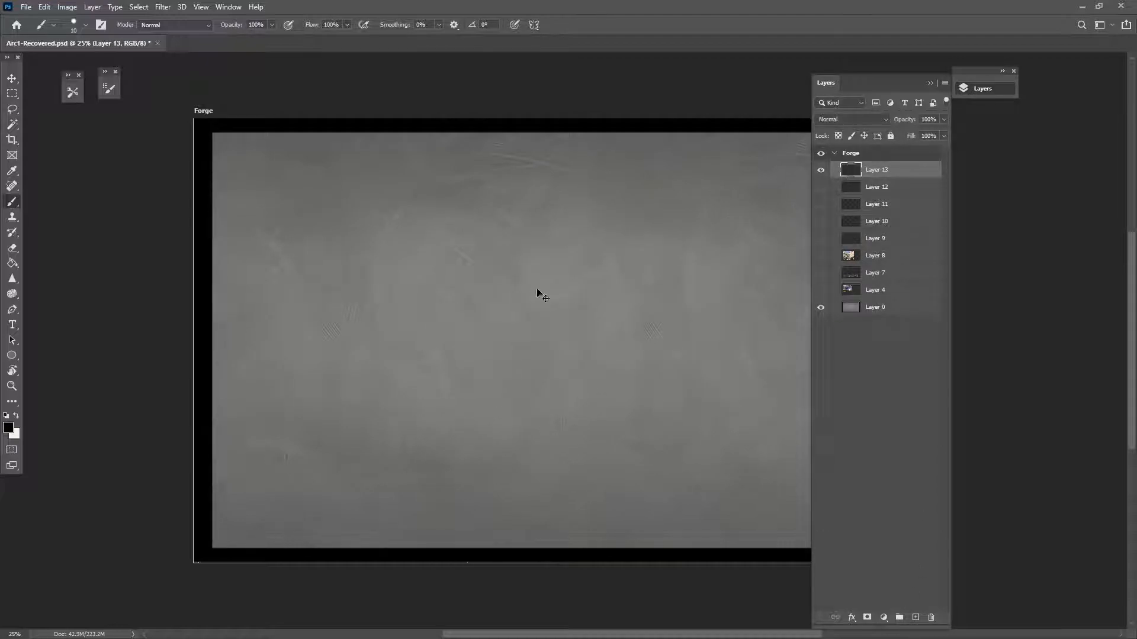
Zoom in, sketch a small standing scale figure, and add Layer 14
key(ctrl+plus)
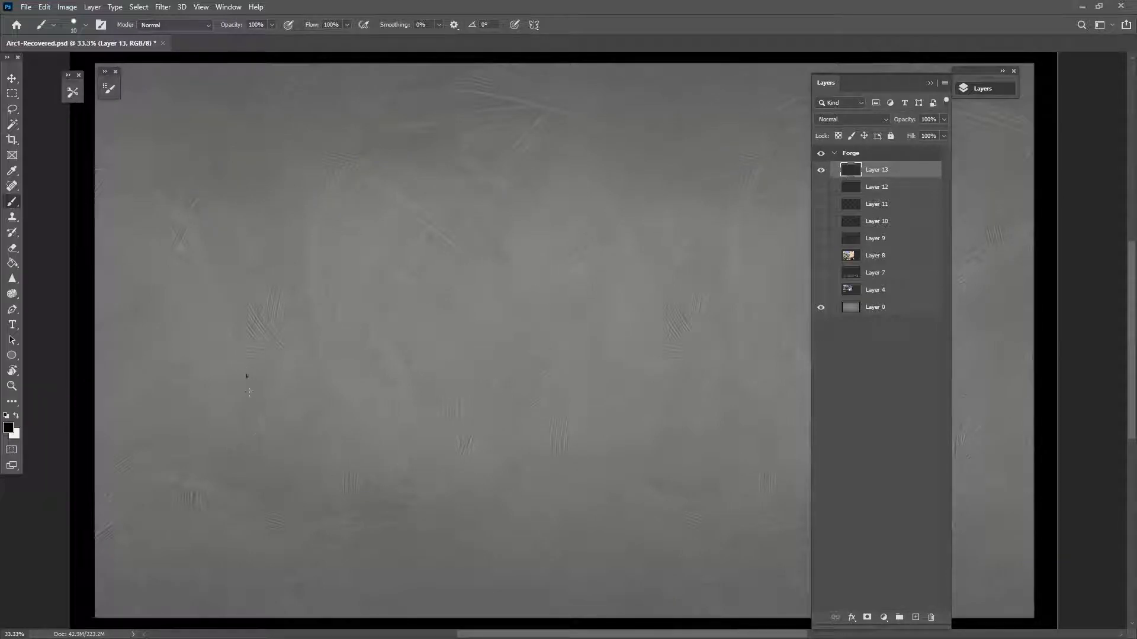
drag(255, 375, 254, 411)
drag(538, 508, 472, 524)
click(916, 619)
Reposition the view and bring up the paint symmetry options
drag(389, 377, 487, 415)
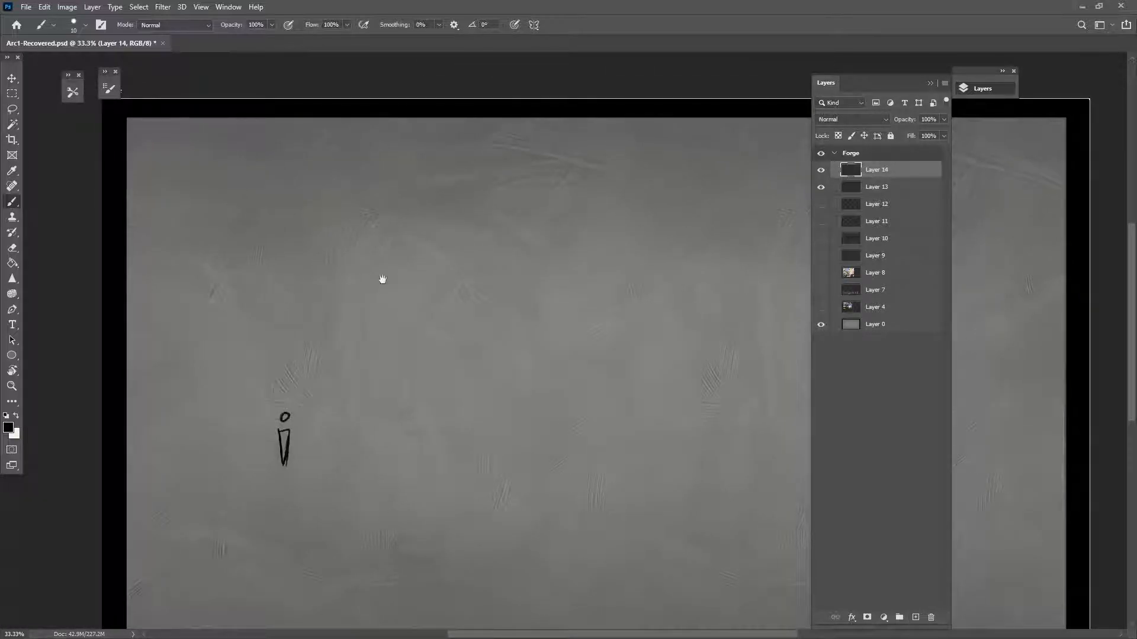
drag(366, 278, 295, 292)
click(533, 24)
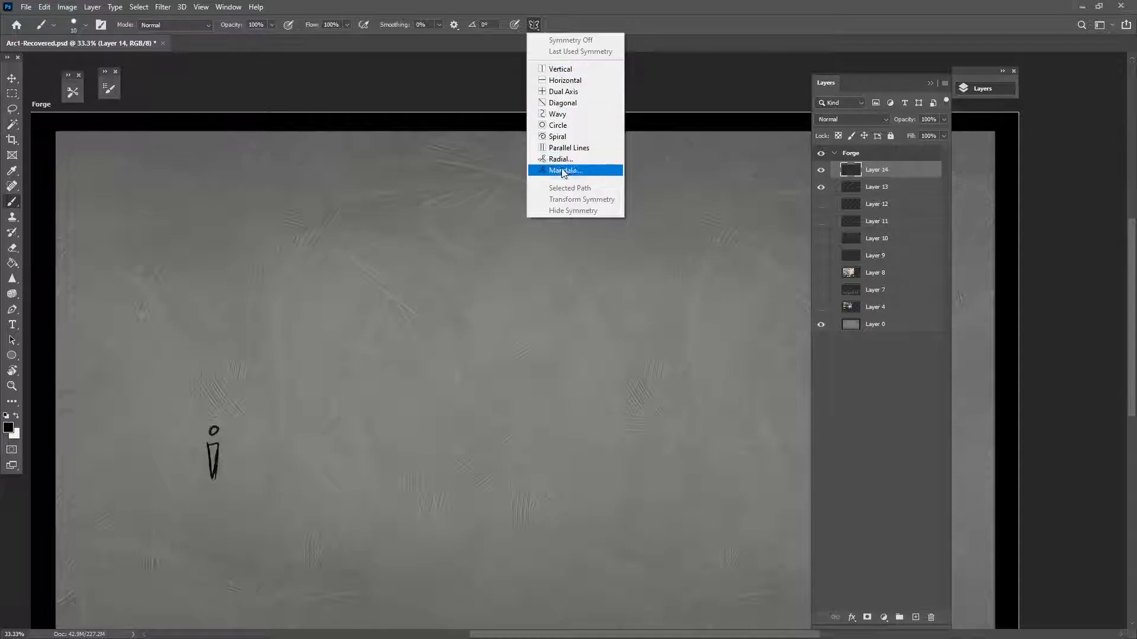
Turn on vertical paint symmetry and stretch its axis guide across the facade area
click(571, 74)
drag(520, 520, 264, 518)
drag(580, 508, 531, 385)
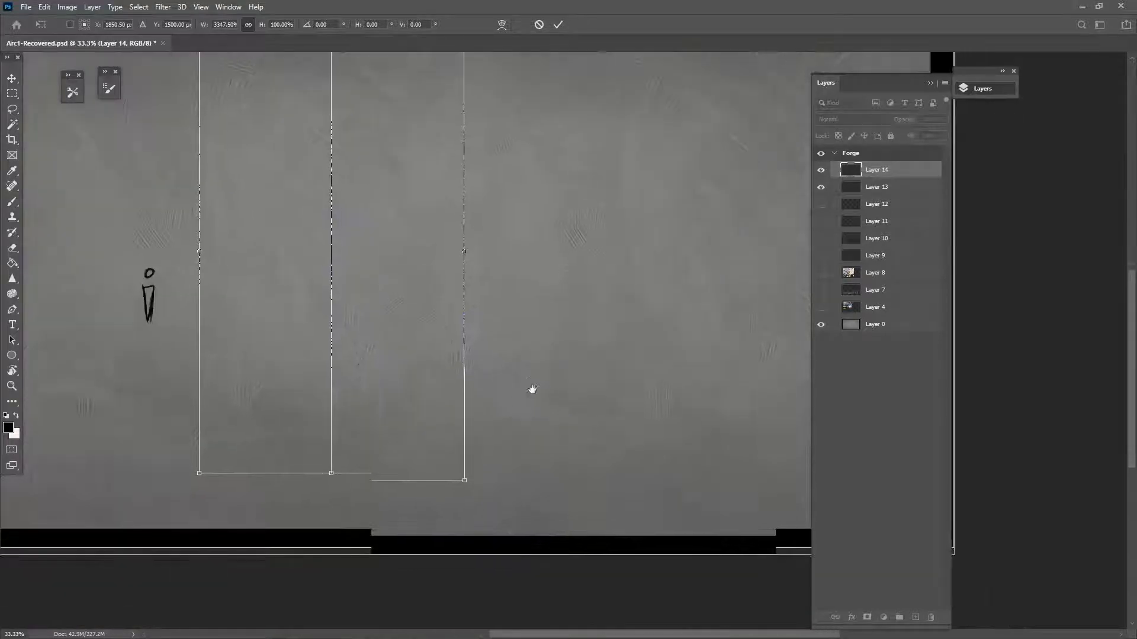
drag(464, 267, 749, 278)
drag(499, 331, 521, 464)
click(13, 206)
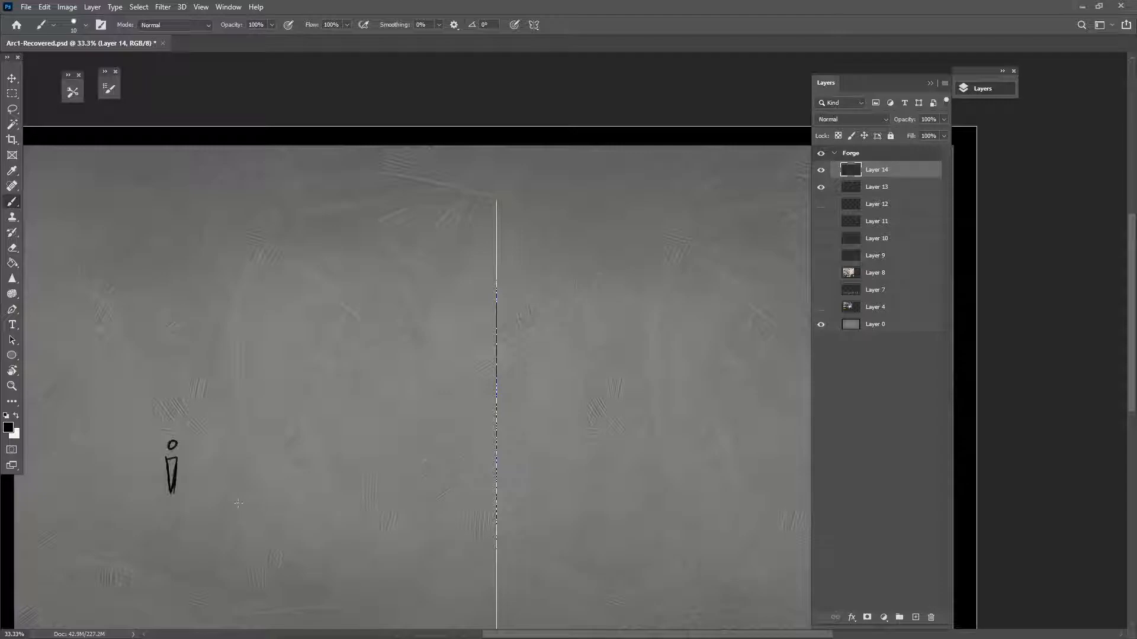
Draw the mirrored facade outline with two floor lines across it
shift+drag(496, 489, 219, 489)
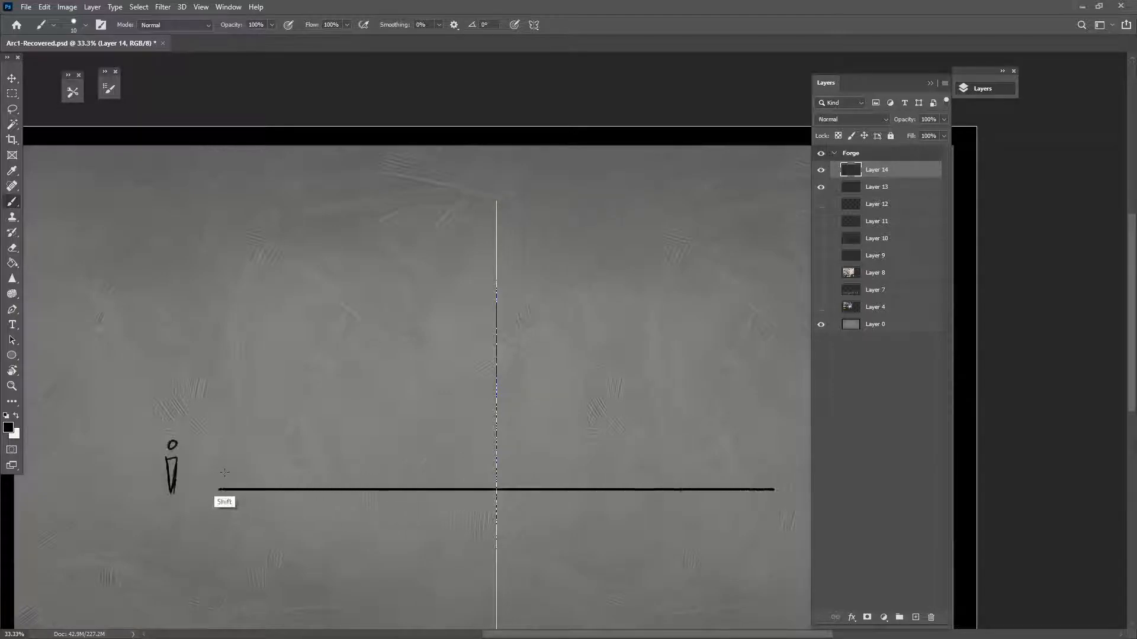
shift+click(219, 403)
mouse_move(225, 382)
shift+mouse_down()
mouse_move(225, 278)
mouse_move(509, 283)
shift+mouse_up()
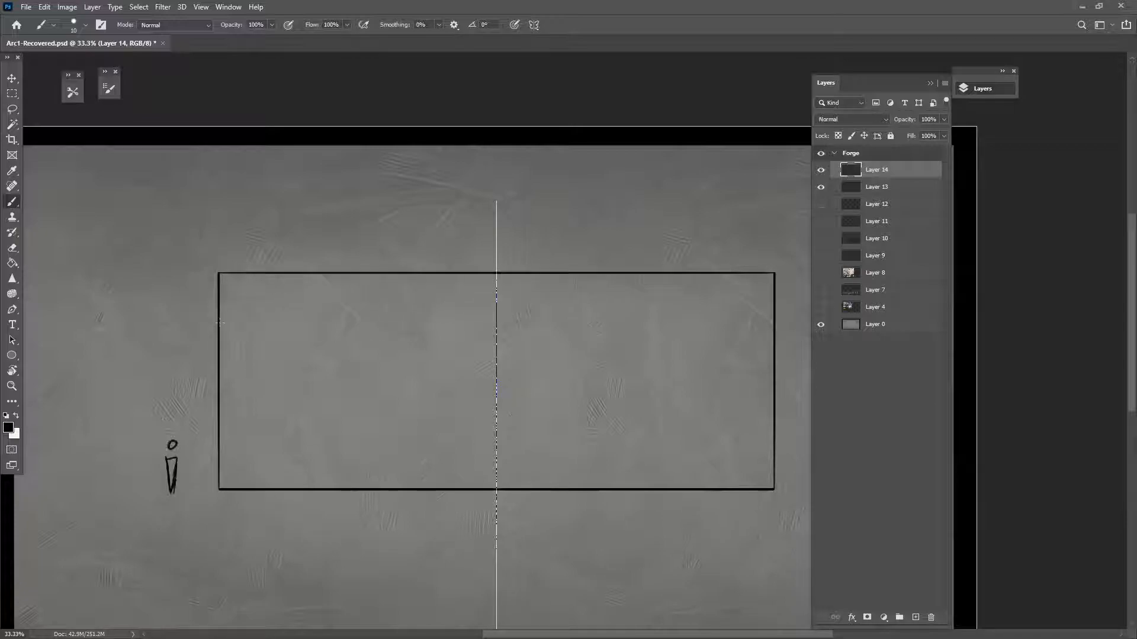
shift+drag(219, 405, 482, 423)
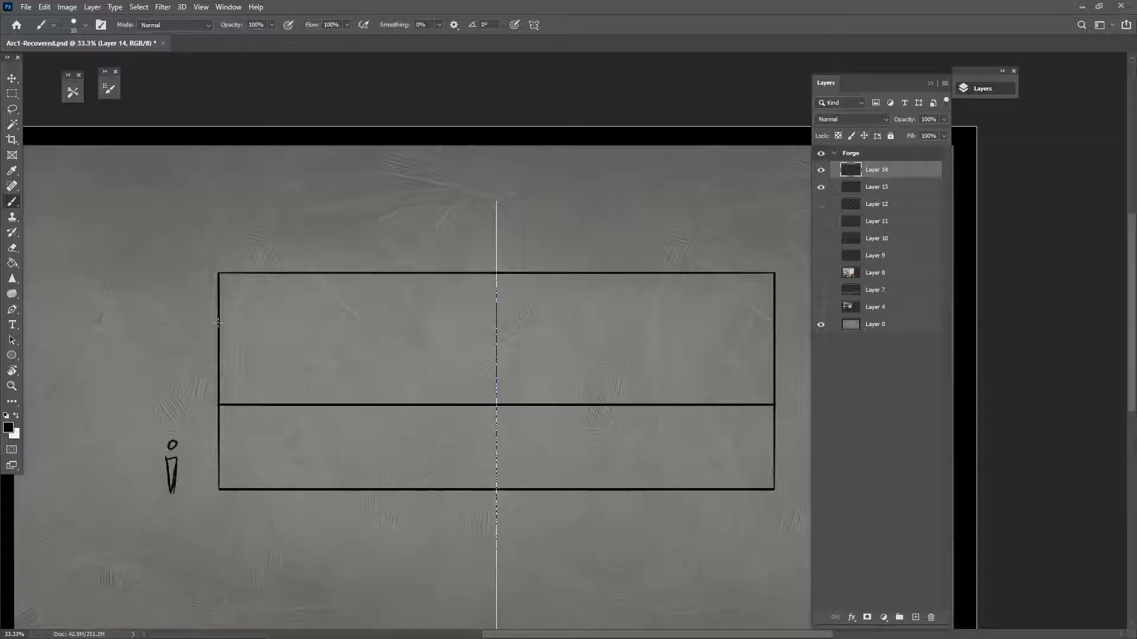
shift+drag(219, 323, 498, 322)
Erase the facade's top line and redraw it higher with taller sides
click(12, 247)
drag(226, 272, 507, 273)
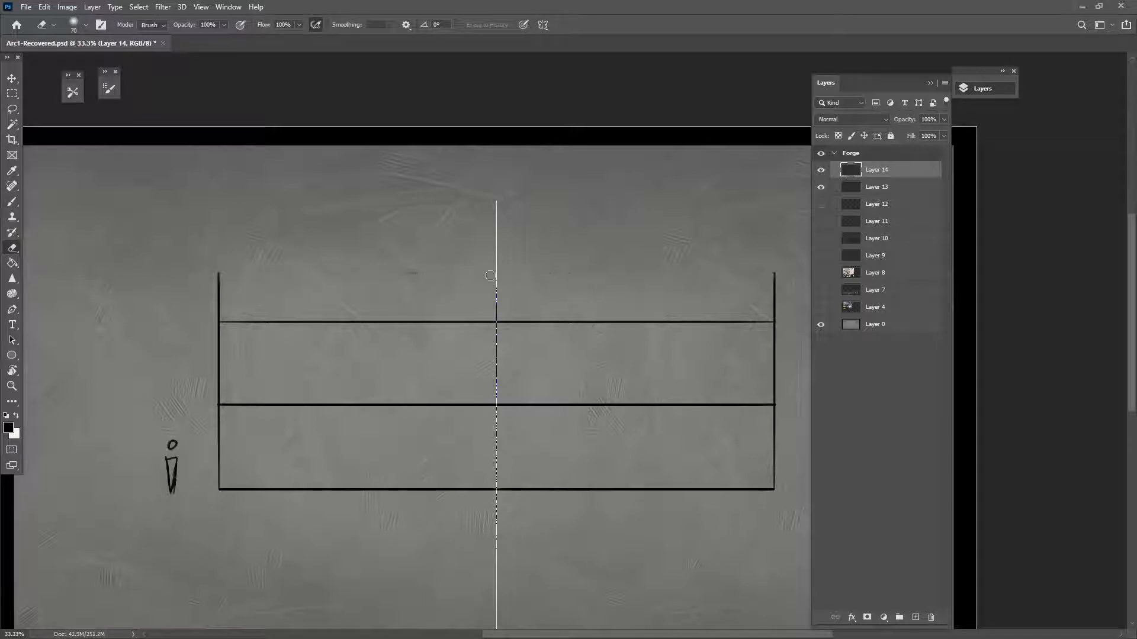
click(12, 201)
mouse_move(219, 276)
shift+mouse_down()
mouse_move(219, 239)
mouse_move(499, 237)
shift+mouse_up()
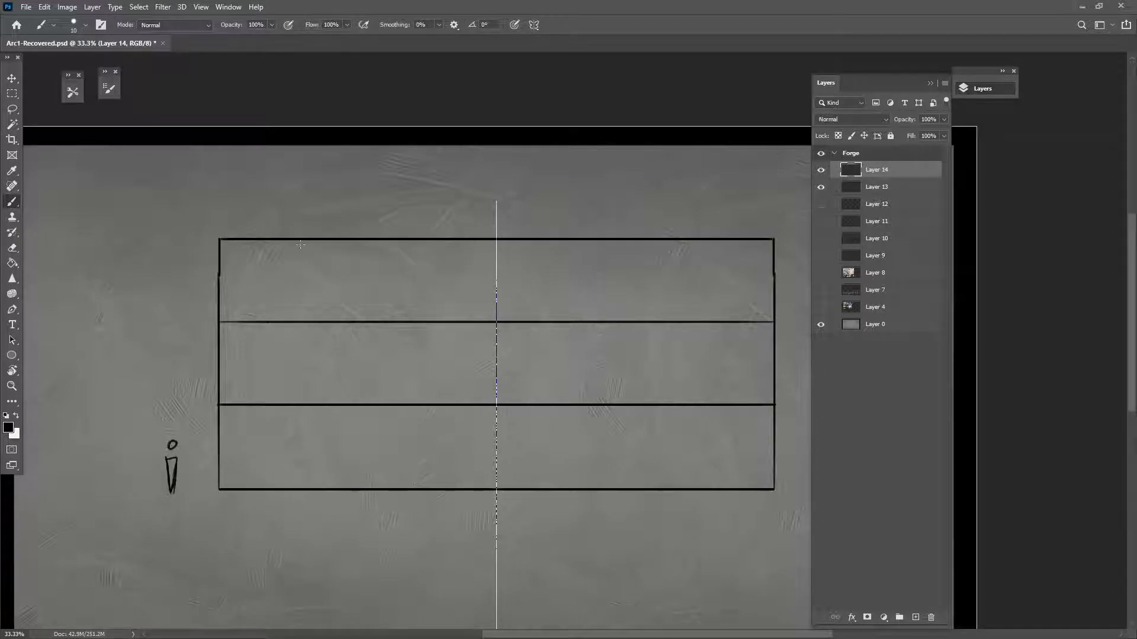
Split the facade into six bays with mirrored dividers and add Layer 15
shift+drag(302, 239, 302, 489)
shift+drag(411, 241, 412, 489)
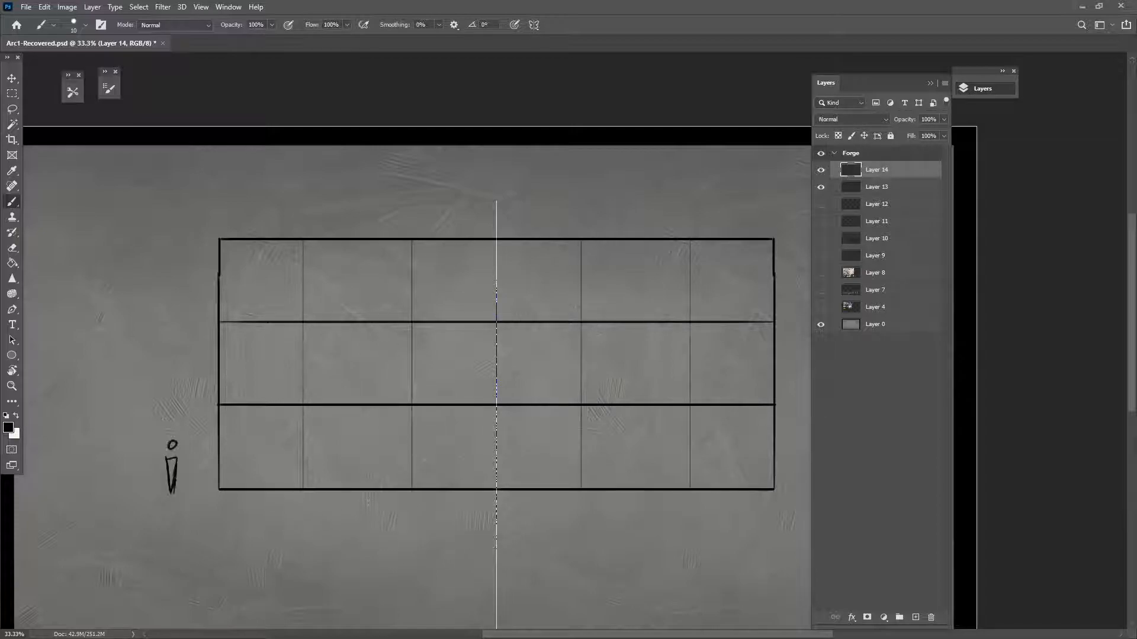
drag(633, 527, 616, 486)
click(916, 617)
drag(458, 303, 443, 403)
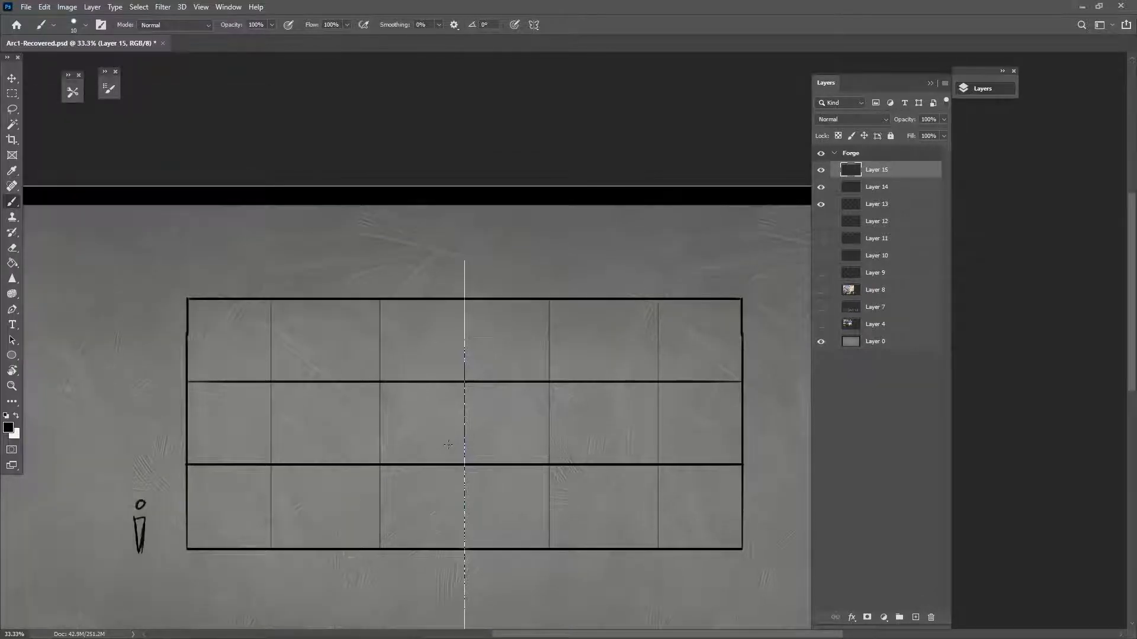
At 66.7% zoom, sketch a mirrored arched window with a sill in an upper bay
key(ctrl+plus)
drag(328, 300, 325, 385)
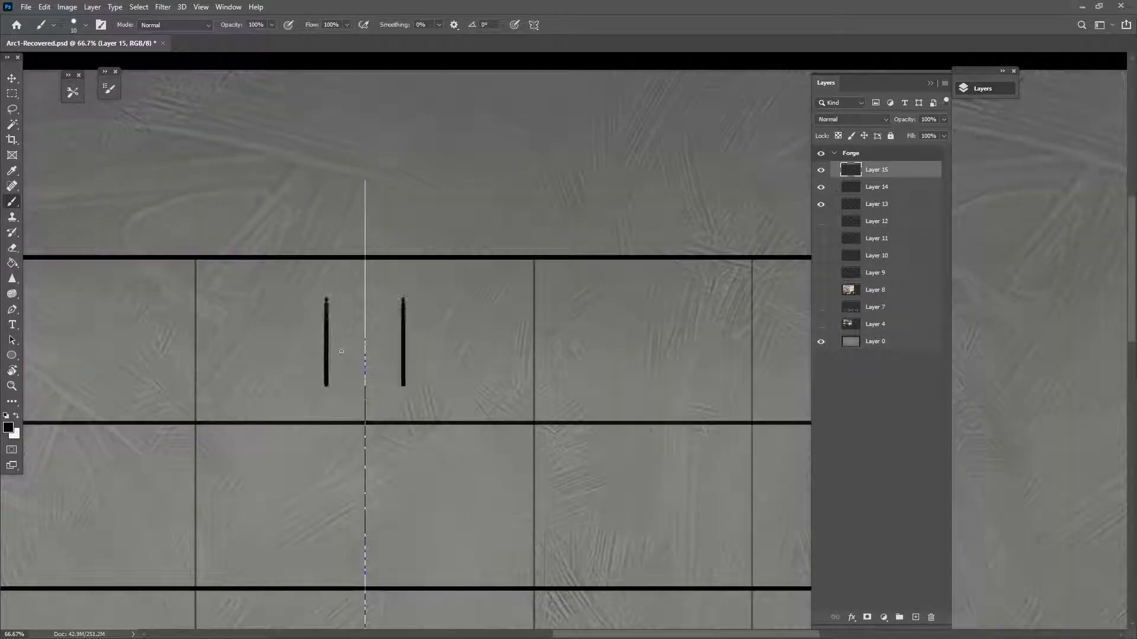
key(ctrl+z)
mouse_move(345, 298)
mouse_down()
mouse_move(345, 389)
mouse_move(364, 386)
mouse_move(363, 399)
mouse_up()
drag(344, 296, 365, 296)
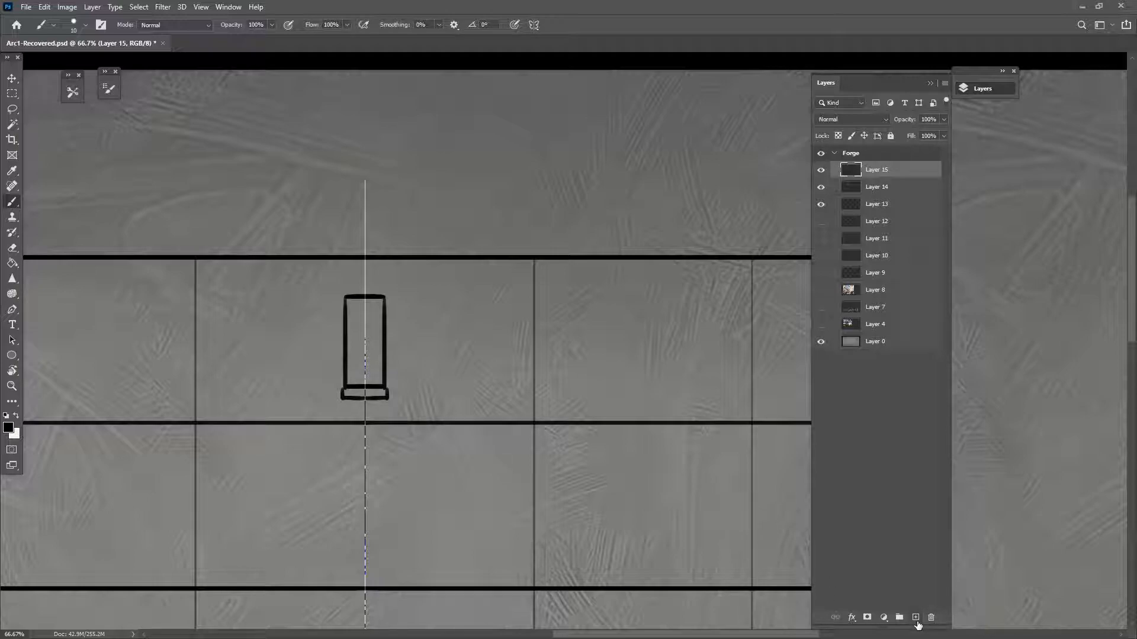
drag(338, 299, 338, 396)
drag(340, 298, 370, 282)
mouse_move(346, 405)
mouse_down()
mouse_move(305, 406)
mouse_move(359, 416)
mouse_up()
Tighten the window sides and add two glazing crossbars
drag(362, 299, 362, 385)
key(ctrl+z)
shift+drag(364, 299, 366, 384)
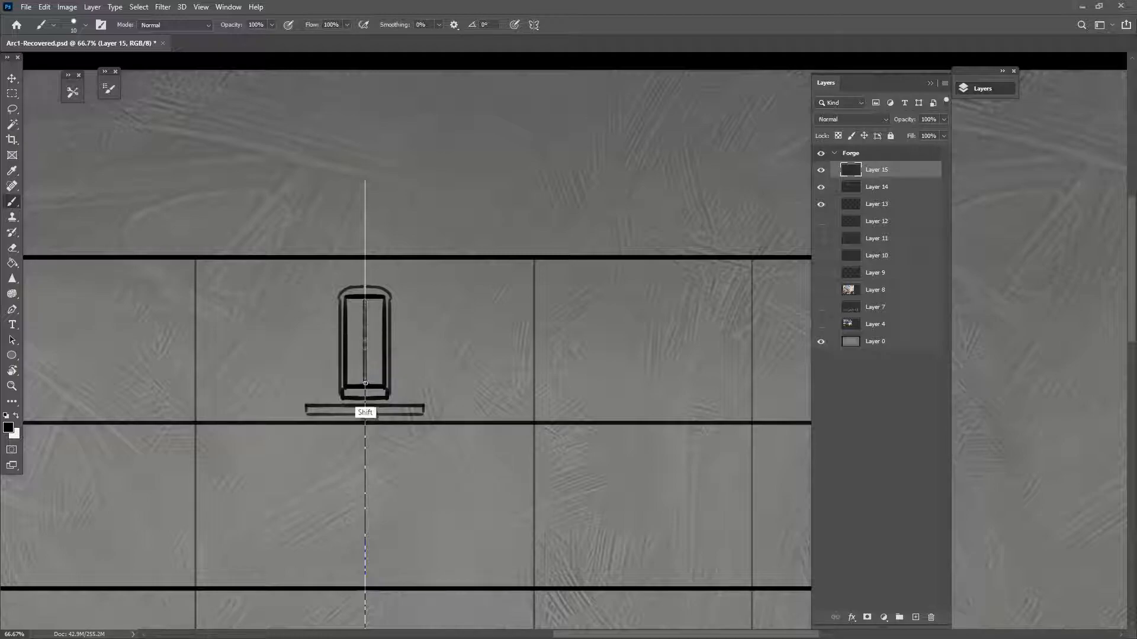
mouse_move(346, 343)
shift+mouse_down()
mouse_move(388, 345)
mouse_move(385, 316)
shift+mouse_up()
drag(480, 554, 526, 387)
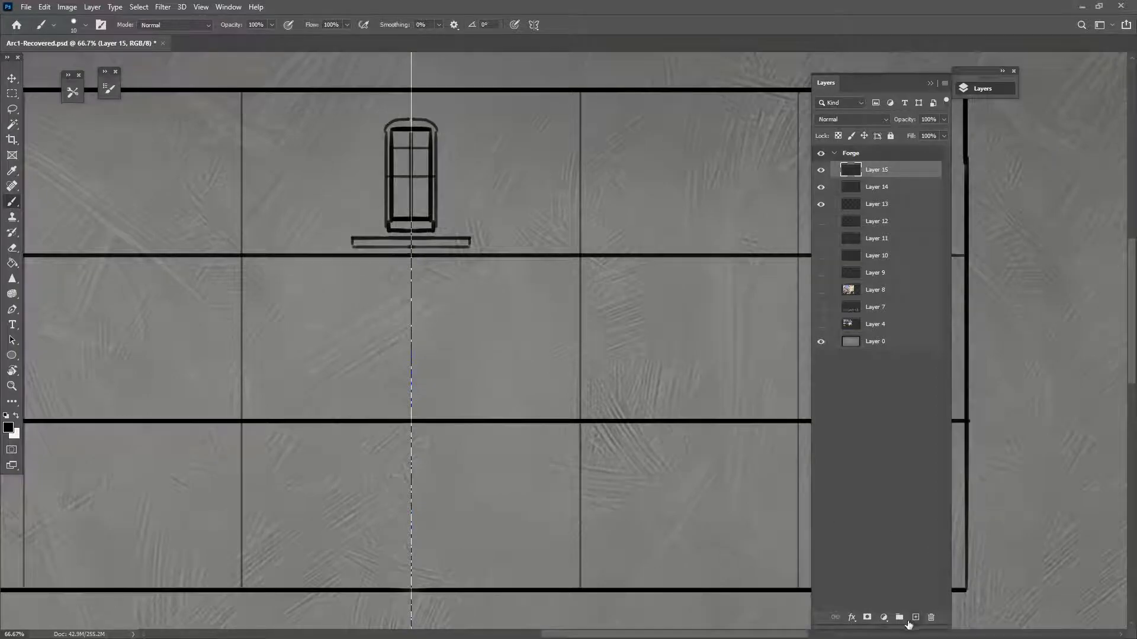
On new Layer 16, draw the symmetric door outline at the ground-floor centre
click(914, 619)
drag(458, 476, 527, 410)
mouse_move(438, 399)
shift+mouse_down()
mouse_move(480, 399)
mouse_move(439, 518)
mouse_move(480, 512)
shift+mouse_up()
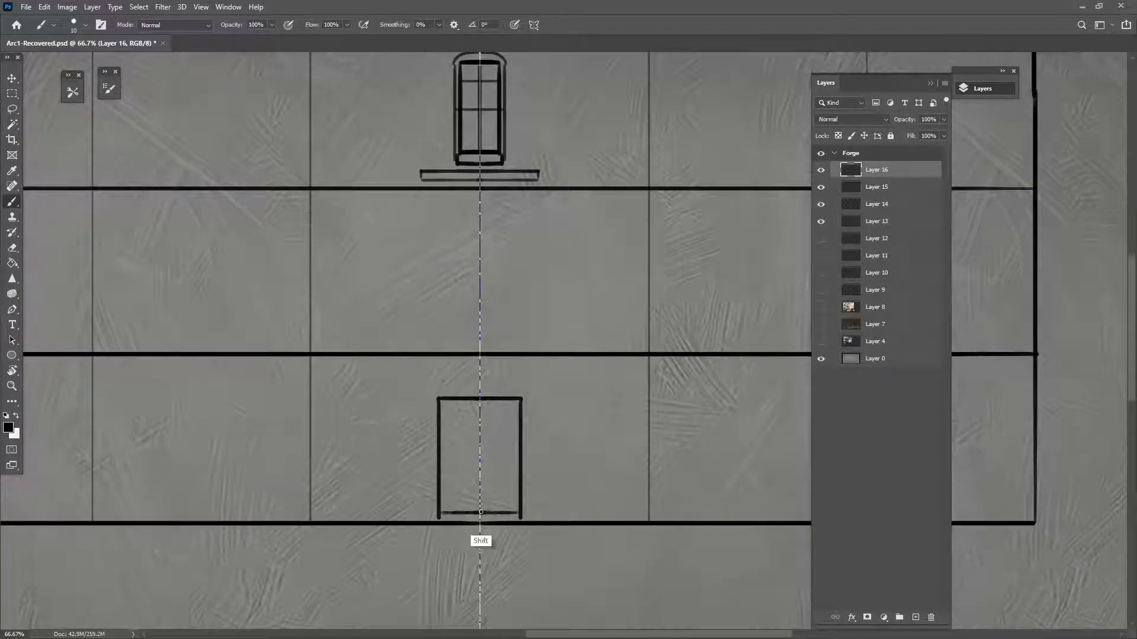
Double the door frame with inner lines and add a header box above it
shift+drag(447, 399, 448, 512)
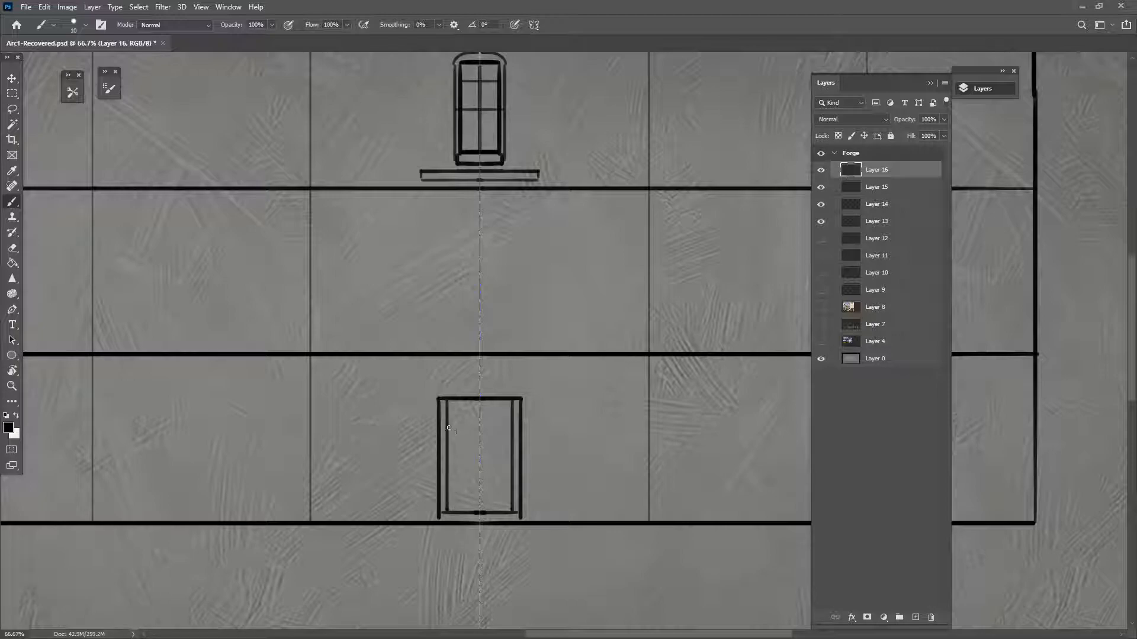
shift+drag(449, 417, 479, 417)
mouse_move(481, 559)
mouse_down()
mouse_move(509, 543)
mouse_move(724, 518)
mouse_move(749, 528)
mouse_move(624, 529)
mouse_up()
mouse_move(582, 372)
shift+mouse_down()
mouse_move(582, 346)
mouse_move(653, 345)
shift+mouse_up()
drag(608, 486, 622, 539)
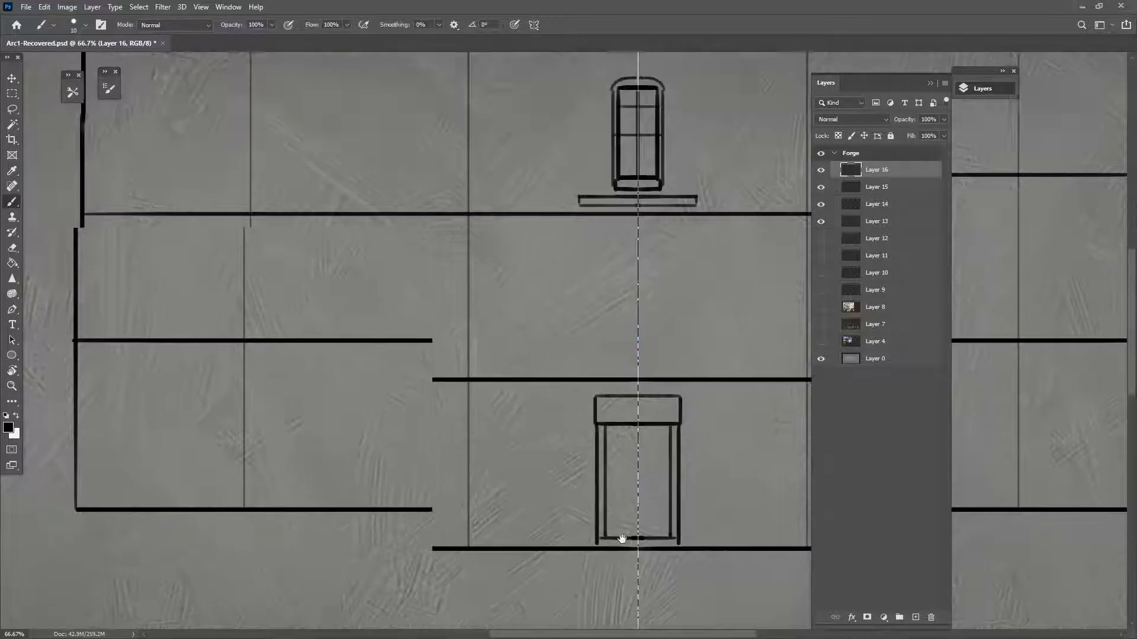
drag(608, 471, 647, 444)
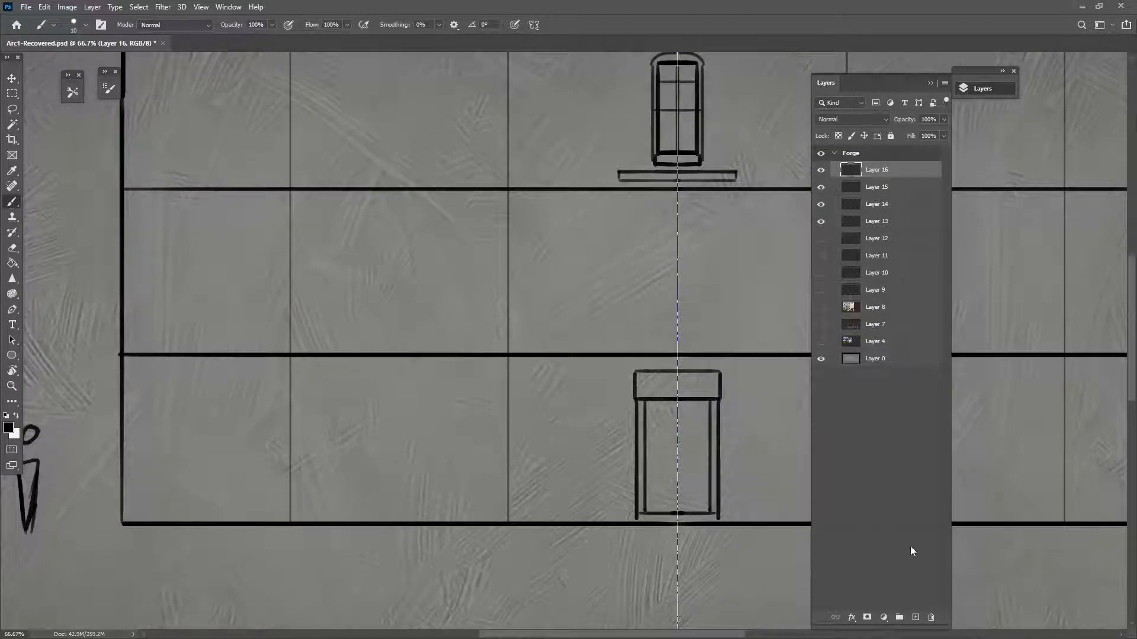
On new Layer 17, draw the mirrored shop window rectangle with its sill line
click(915, 617)
mouse_move(292, 374)
shift+mouse_down()
mouse_move(451, 406)
mouse_move(508, 379)
shift+mouse_up()
shift+drag(290, 475, 509, 502)
shift+drag(291, 374, 291, 484)
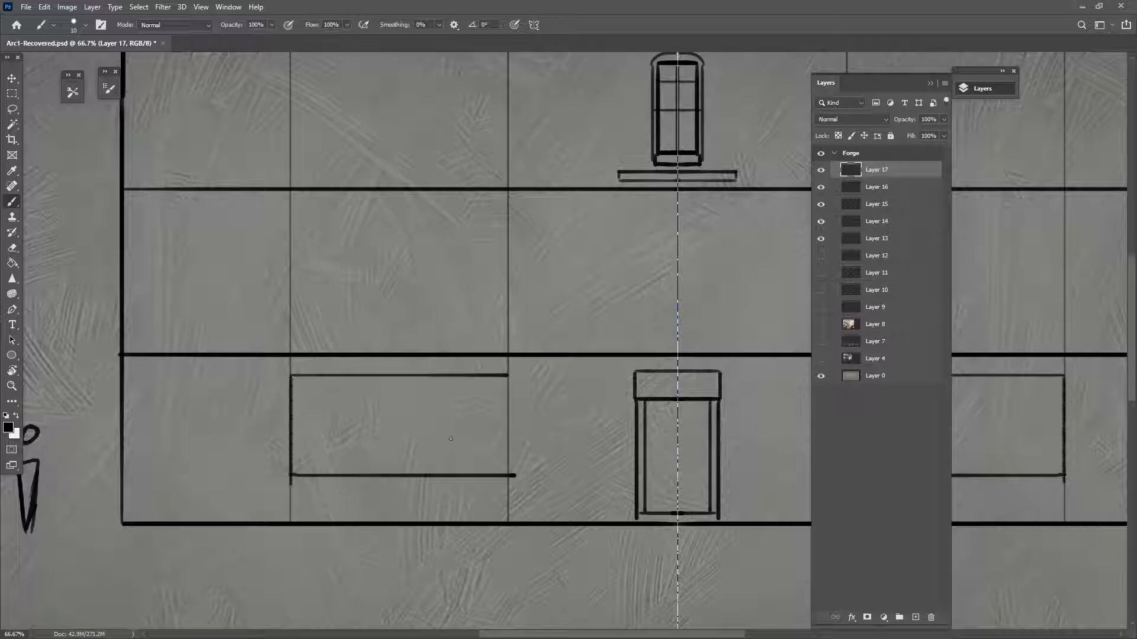
shift+drag(505, 375, 506, 483)
shift+drag(293, 483, 513, 483)
Add three panel dividers and a base line below the window, plus a centre divider through it
shift+drag(321, 486, 321, 521)
shift+drag(388, 486, 388, 526)
shift+drag(462, 484, 461, 519)
shift+drag(295, 518, 512, 518)
shift+drag(398, 380, 399, 473)
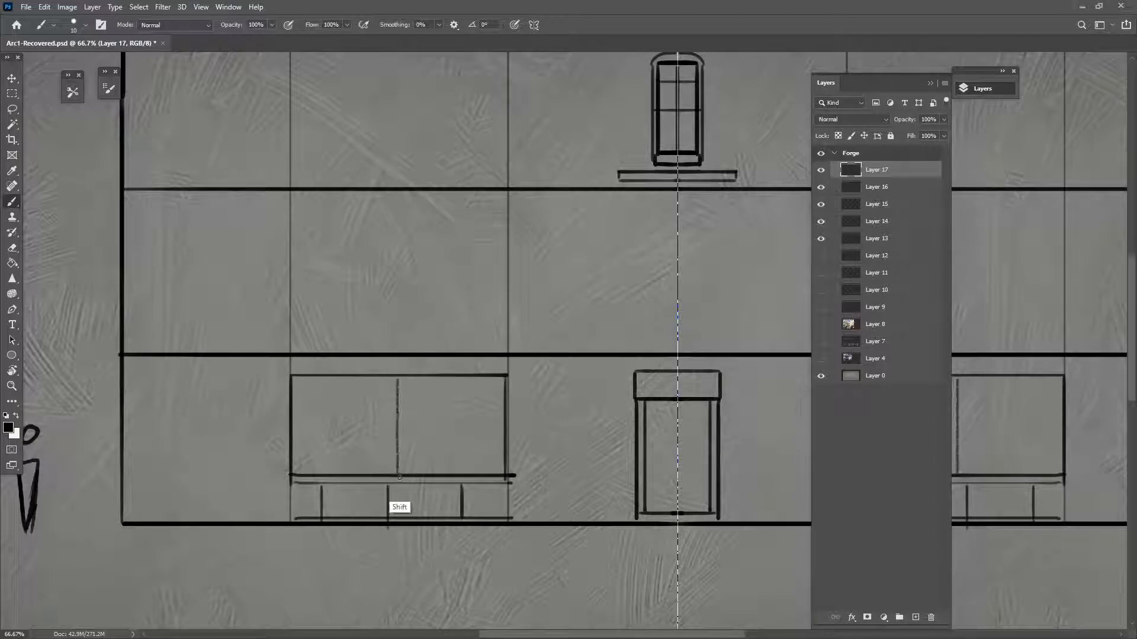
key(ctrl+z)
shift+drag(401, 378, 404, 474)
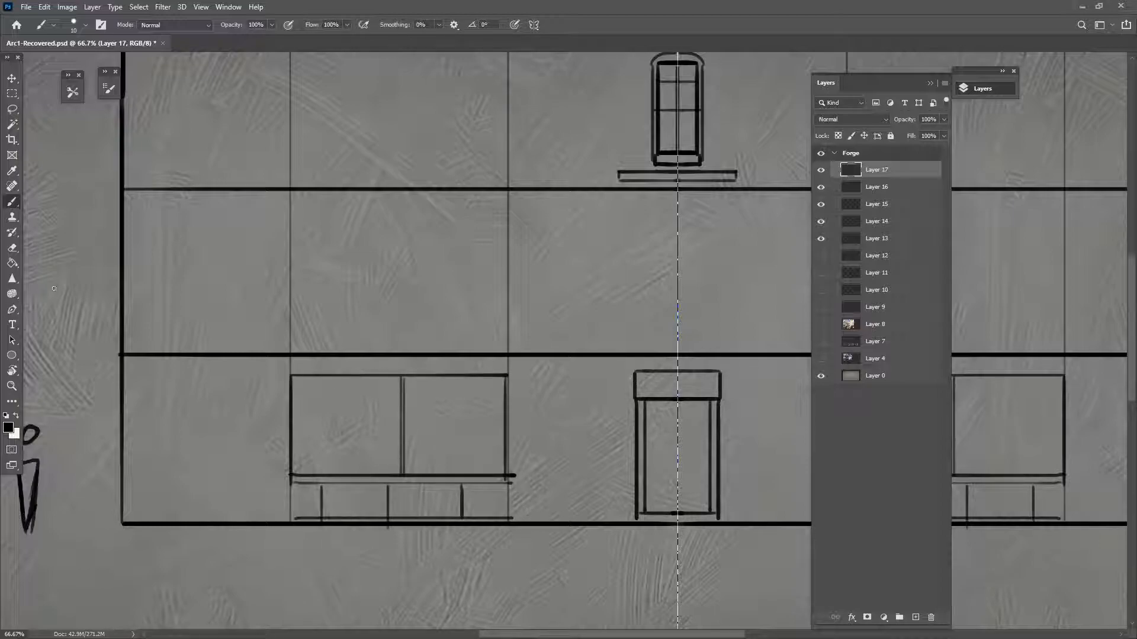
Turn mirrored paint symmetry off
click(12, 78)
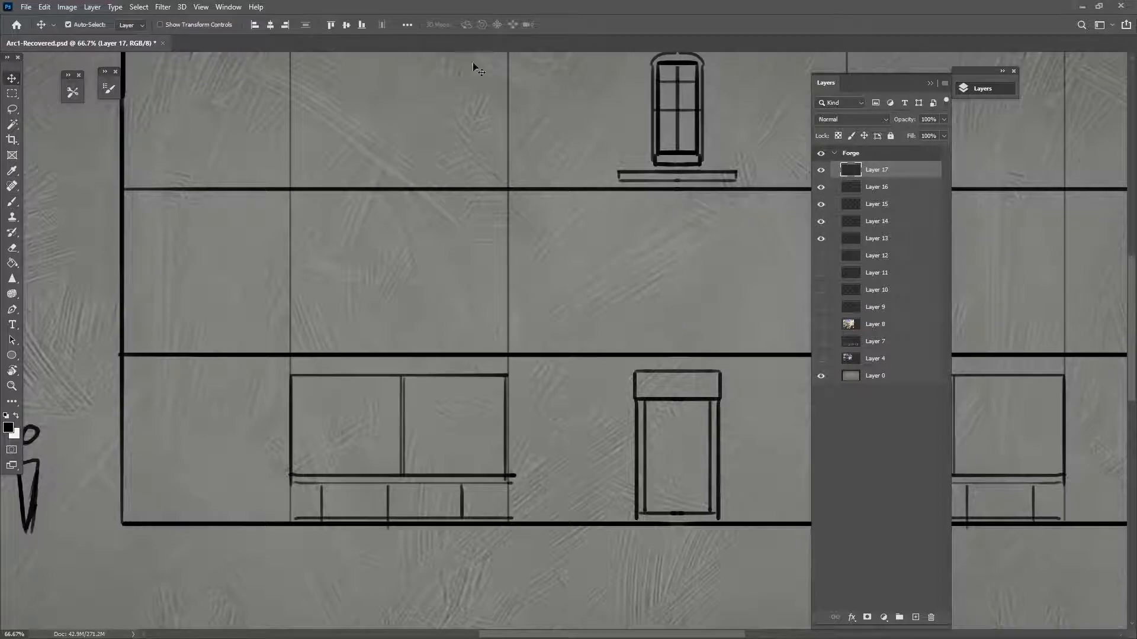
click(12, 201)
click(533, 25)
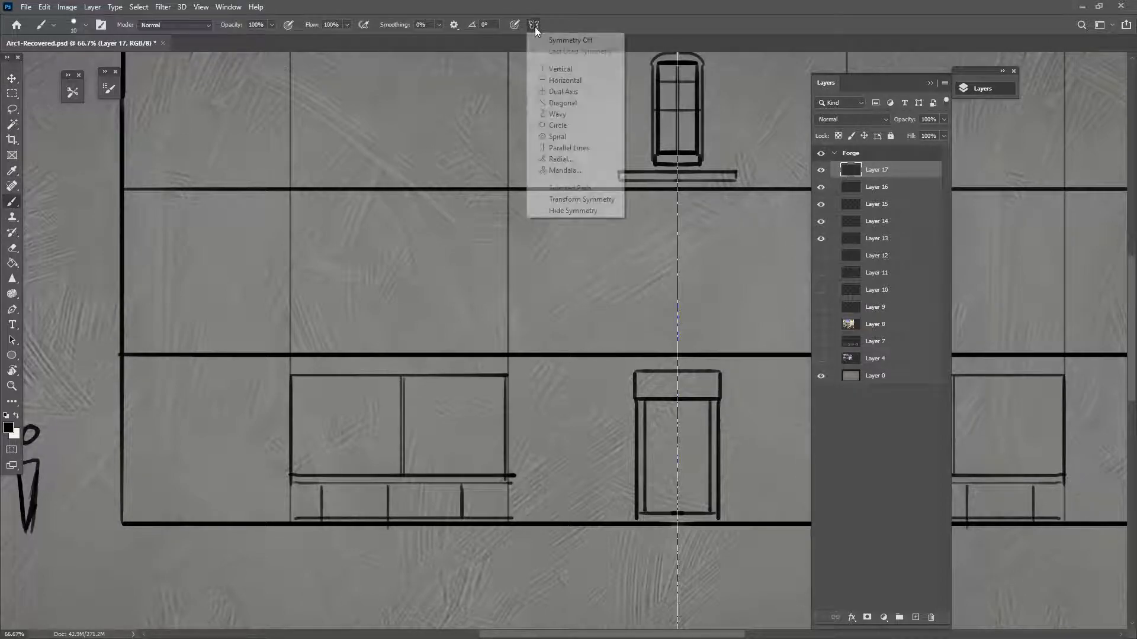
click(562, 41)
drag(490, 499, 558, 550)
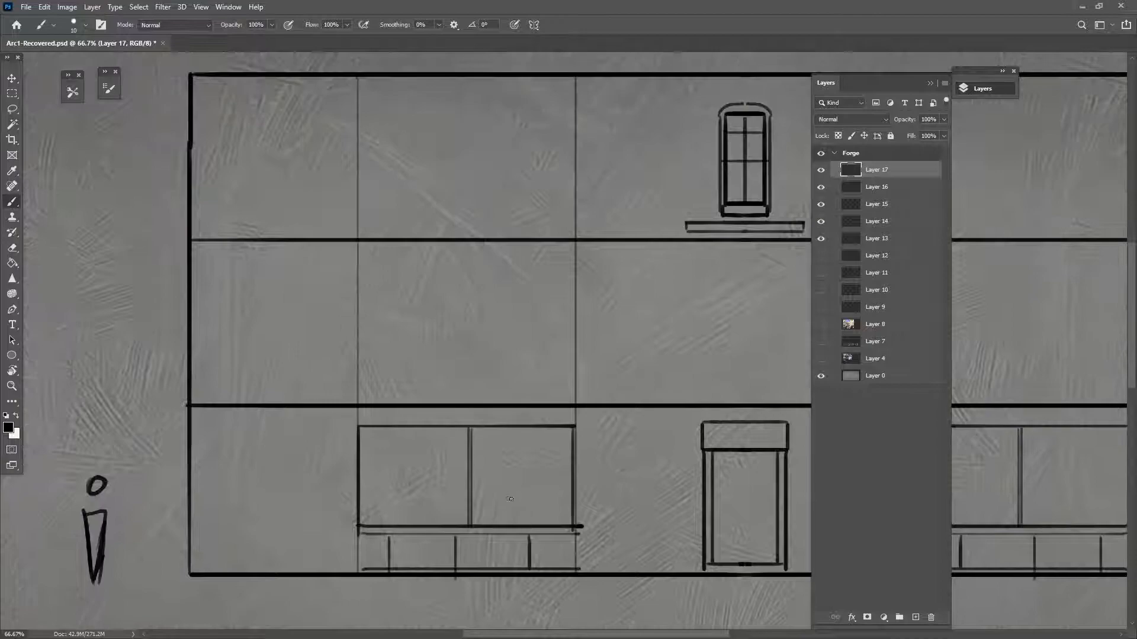
Delete the right ground-floor shop window sketch
click(12, 78)
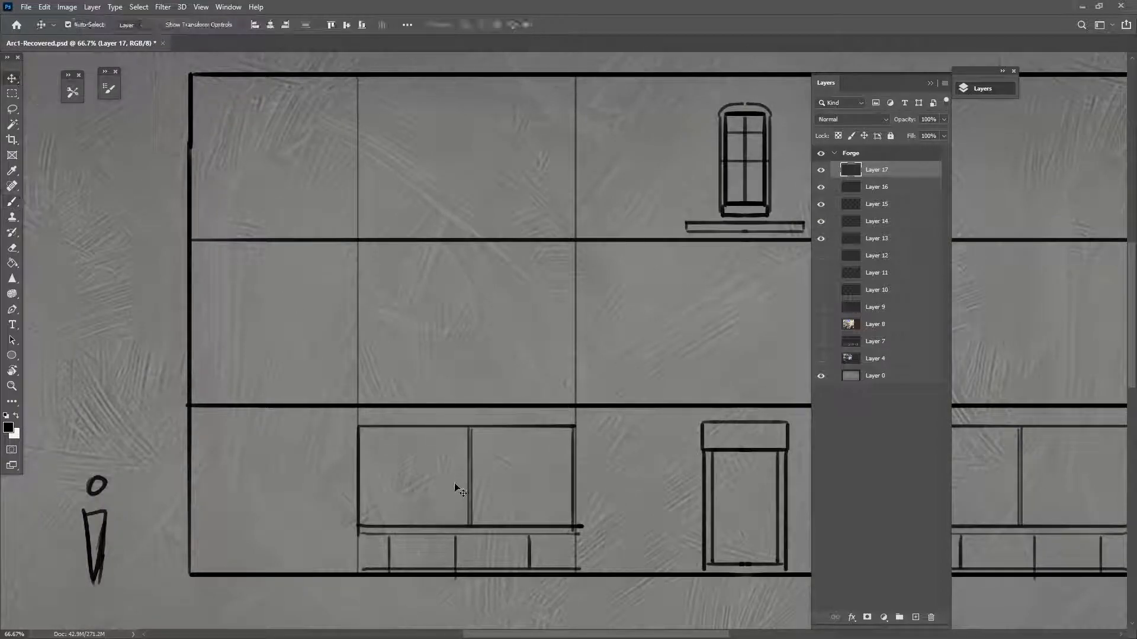
mouse_move(482, 527)
mouse_down()
mouse_move(345, 504)
mouse_move(329, 518)
mouse_up()
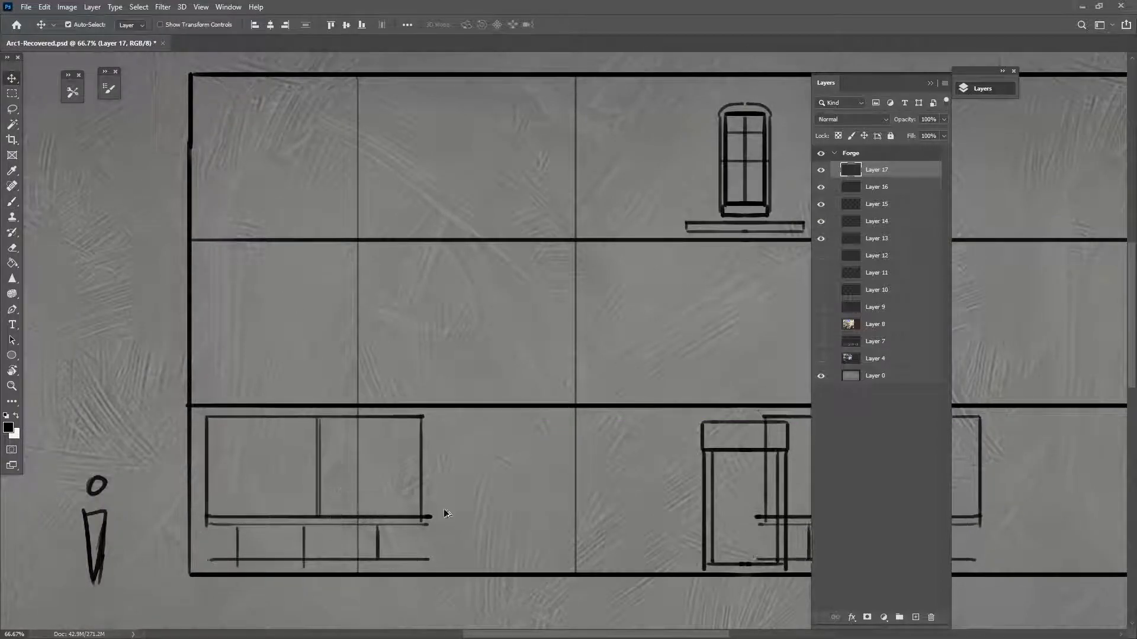
key(ctrl+z)
key(ctrl+minus)
key(ctrl+minus)
key(ctrl+minus)
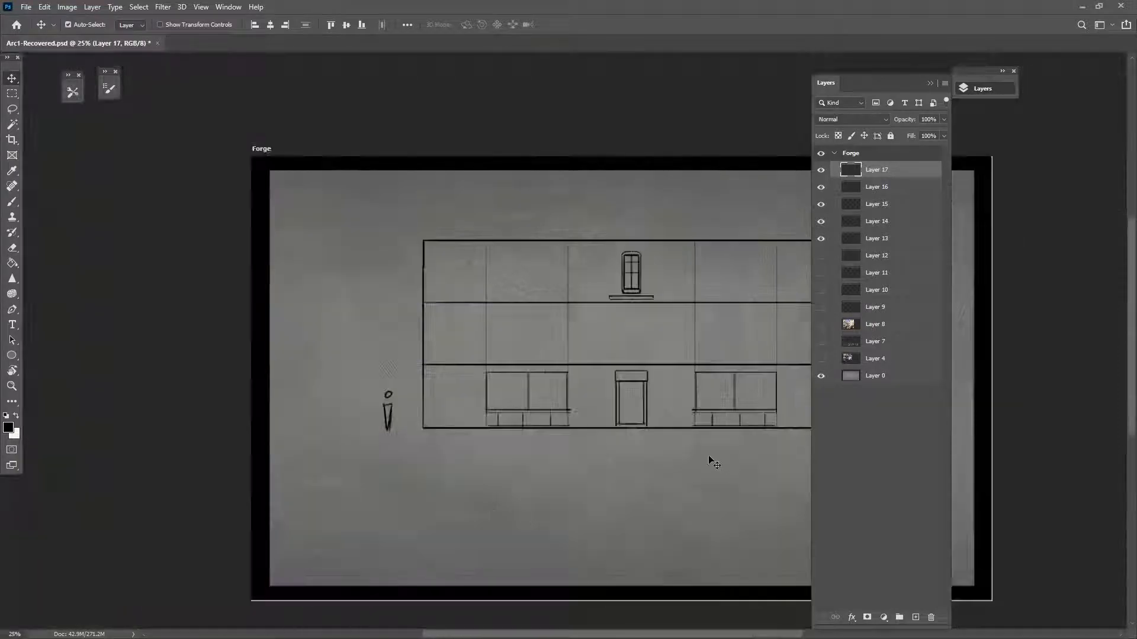
click(12, 94)
drag(676, 338, 805, 460)
key(Delete)
key(ctrl+d)
Shift the shop window and door left, duplicate the door rightward, and move the upper window left
key(v)
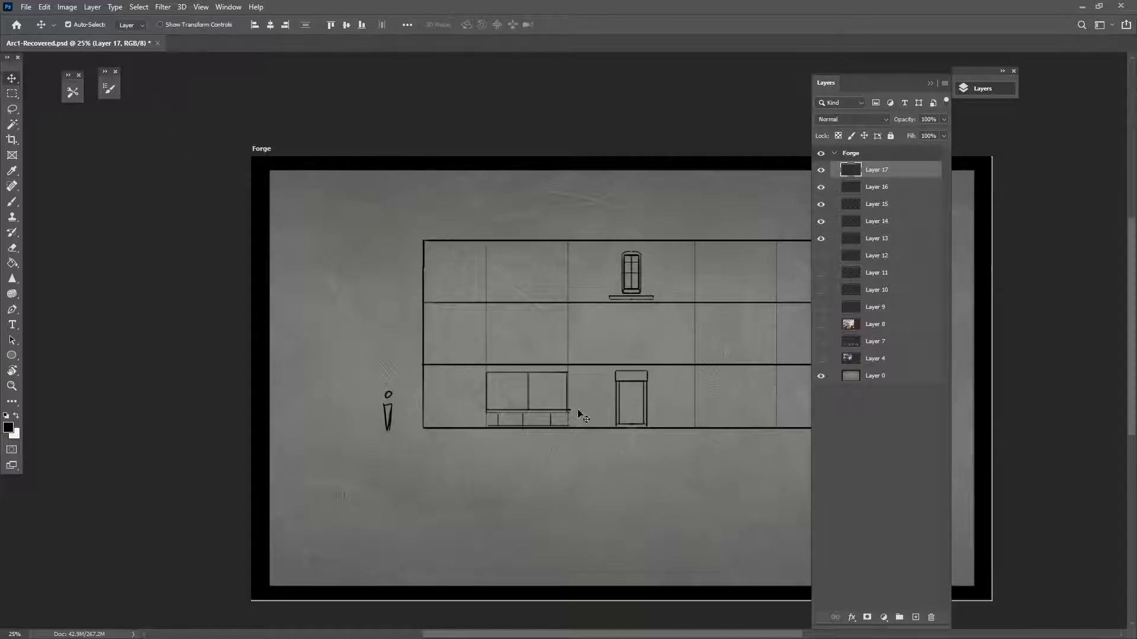
drag(538, 413, 497, 407)
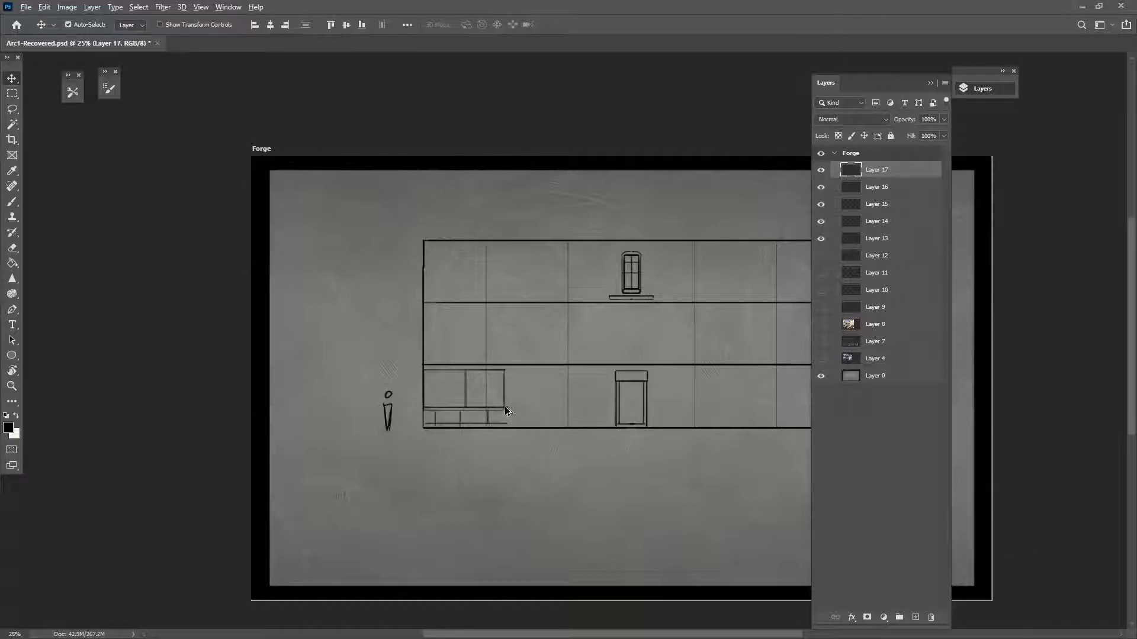
mouse_move(636, 382)
mouse_down()
mouse_move(523, 381)
mouse_move(623, 412)
mouse_up()
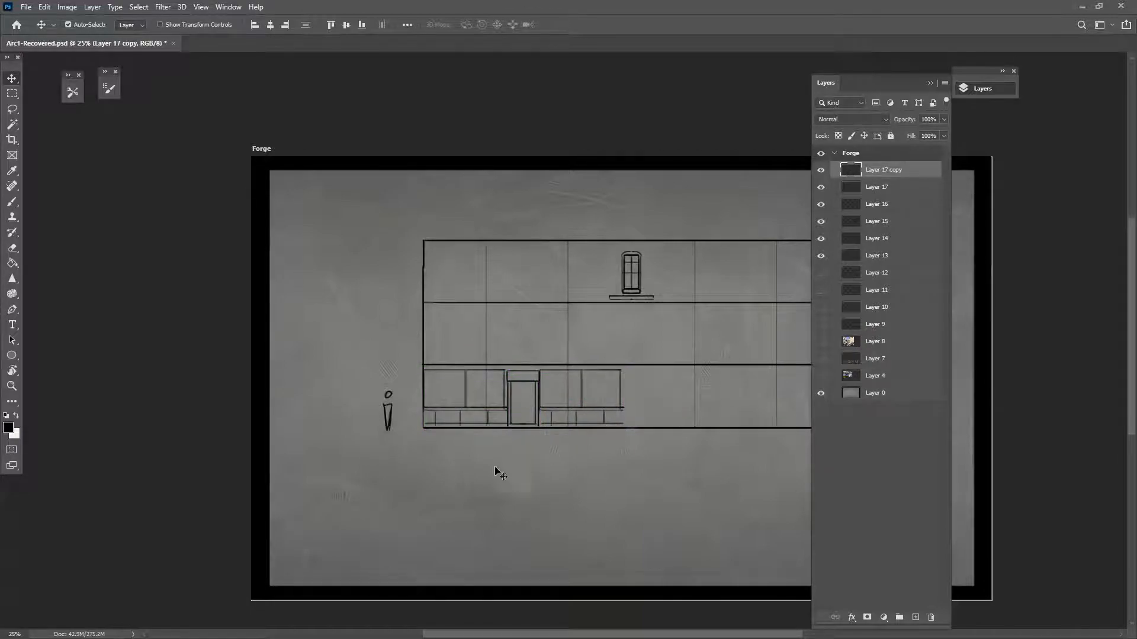
mouse_move(538, 391)
alt+mouse_down()
mouse_move(684, 388)
mouse_move(685, 400)
alt+mouse_up()
drag(685, 457, 541, 470)
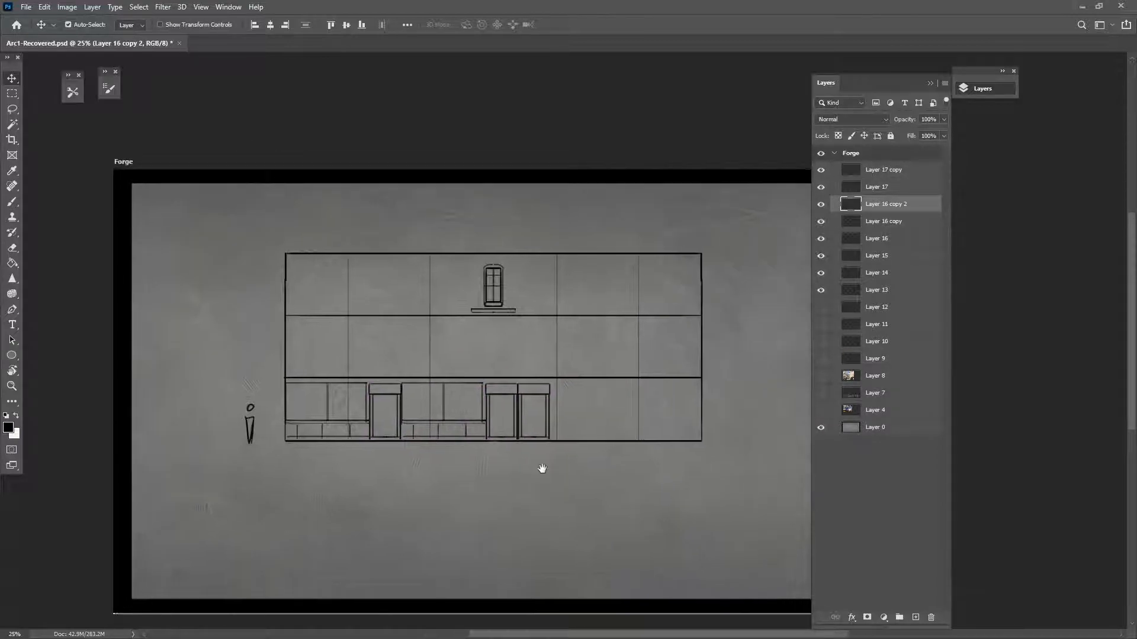
drag(477, 421, 627, 421)
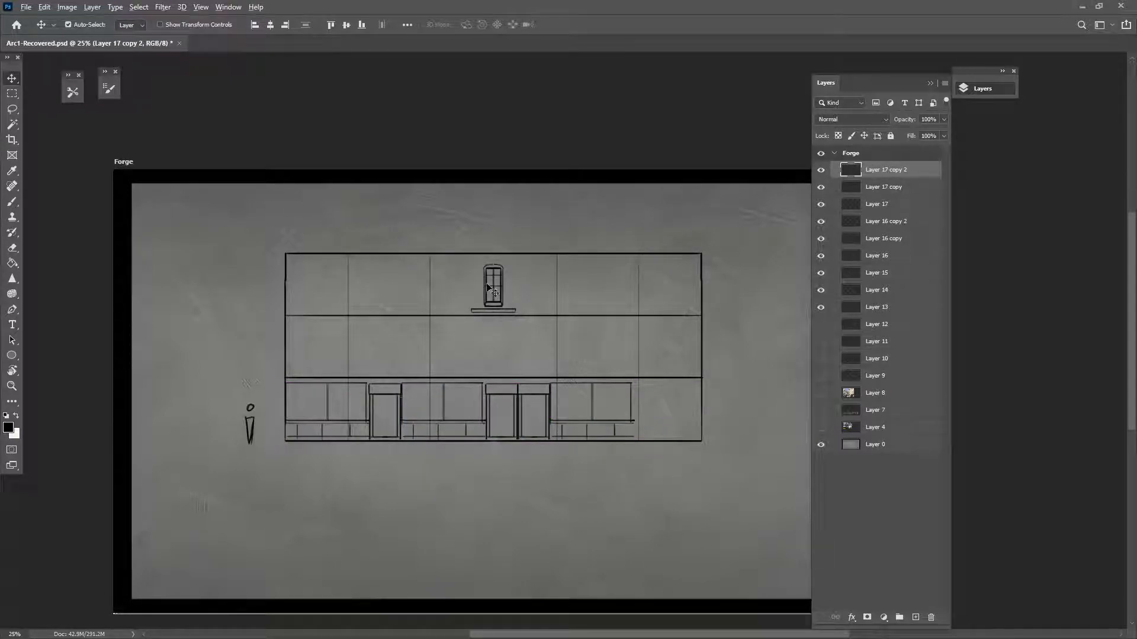
mouse_move(500, 291)
mouse_down()
mouse_move(321, 354)
mouse_move(362, 354)
mouse_up()
Duplicate the upper window pair into the next bay and adjust the pairs' positions
key(ctrl)
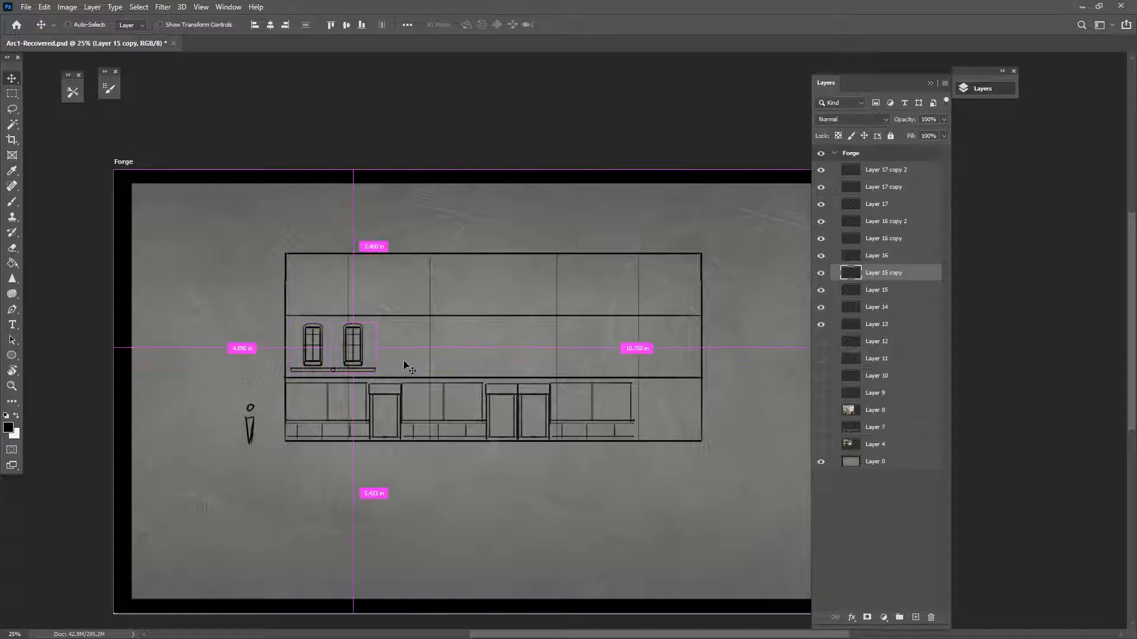
shift+click(321, 354)
alt+drag(321, 354, 427, 351)
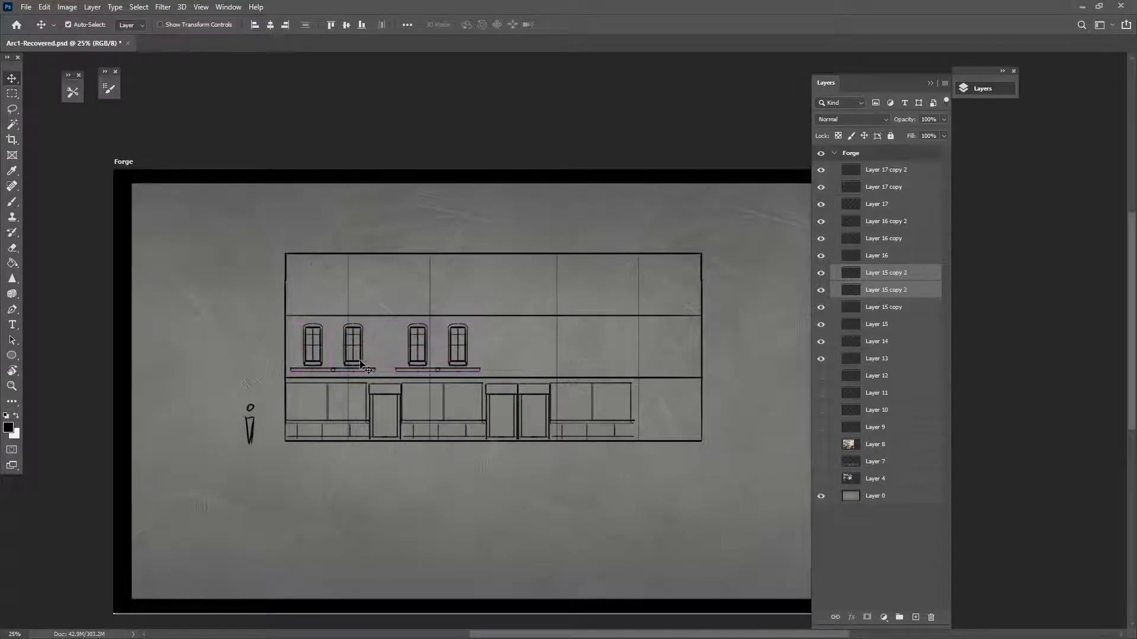
click(360, 362)
shift+drag(325, 362, 637, 374)
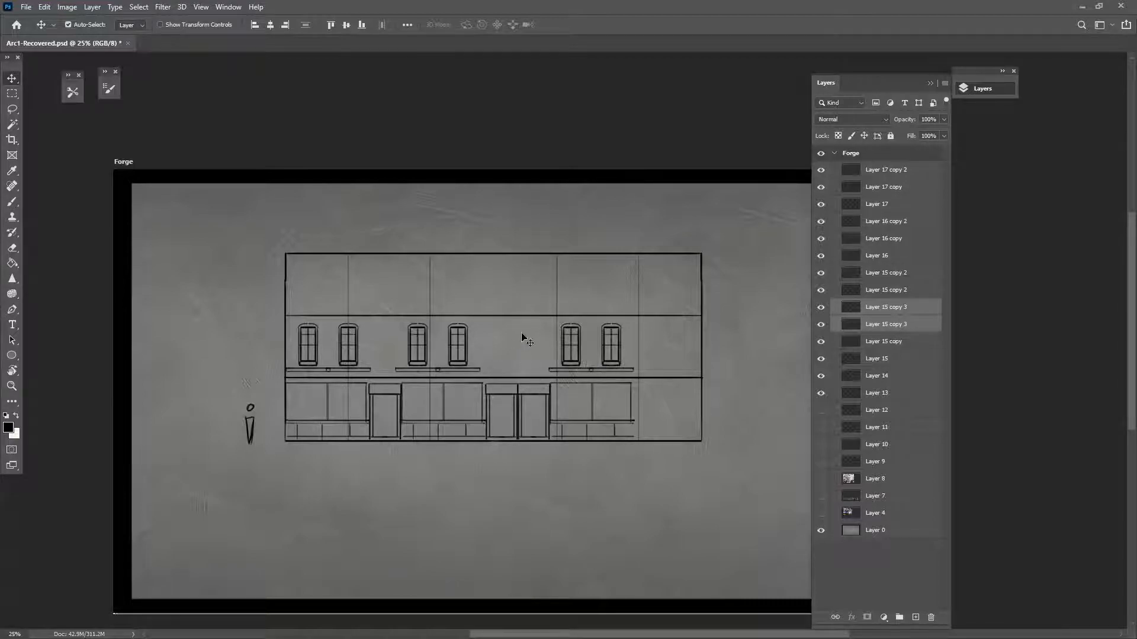
drag(619, 350, 615, 171)
key(ctrl+z)
key(ctrl+z)
click(501, 346)
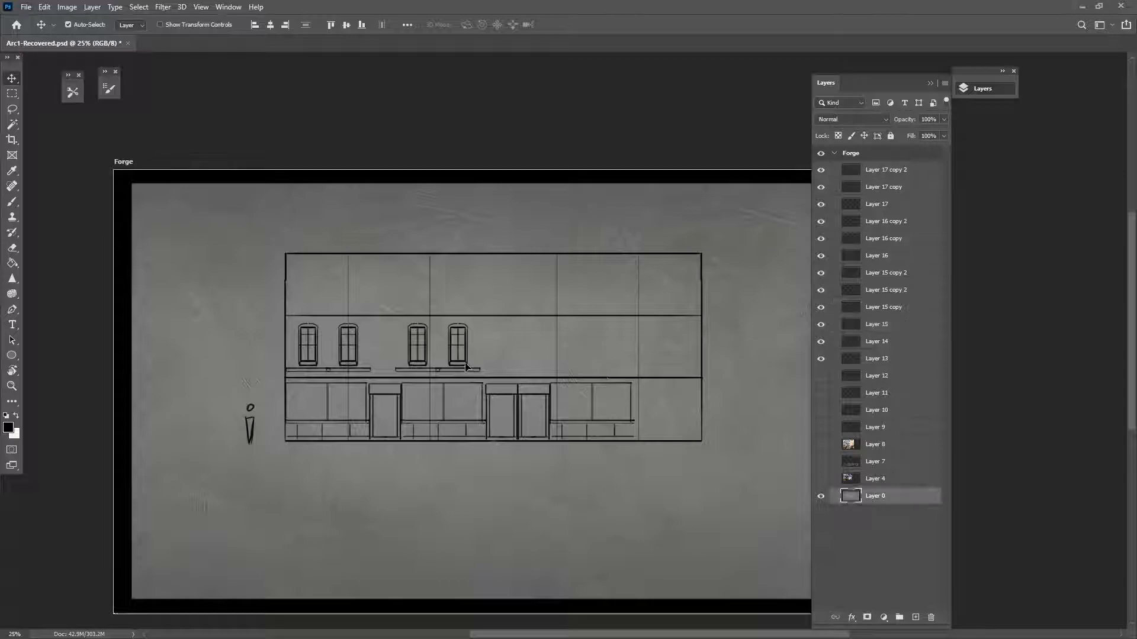
click(481, 373)
ctrl+drag(482, 374, 487, 375)
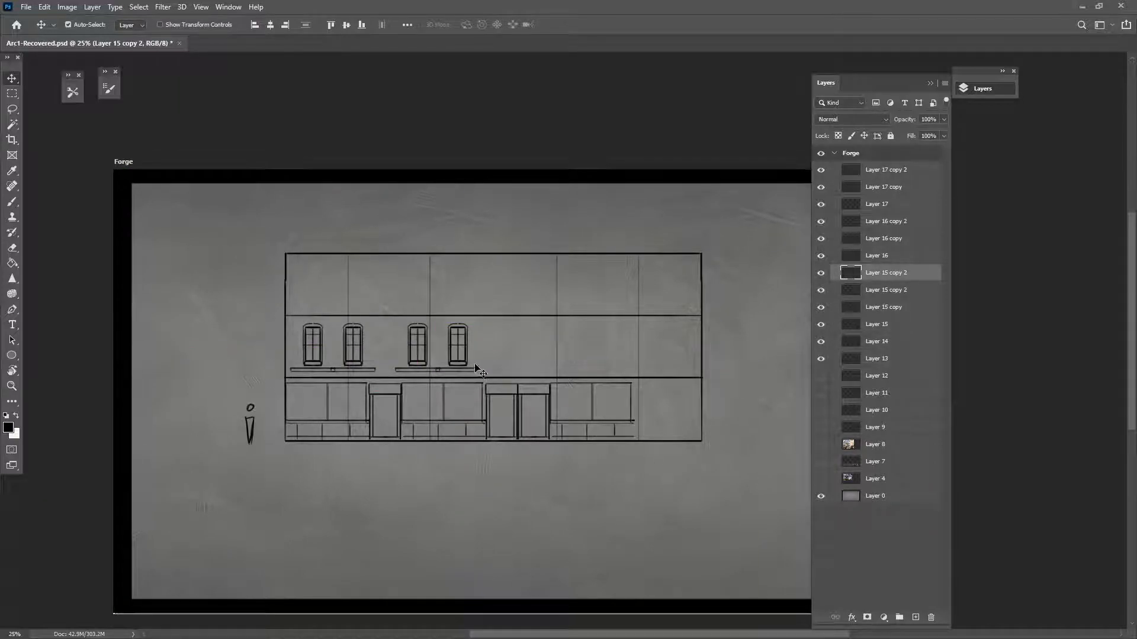
Copy the arched window pair into the right bay
click(437, 363)
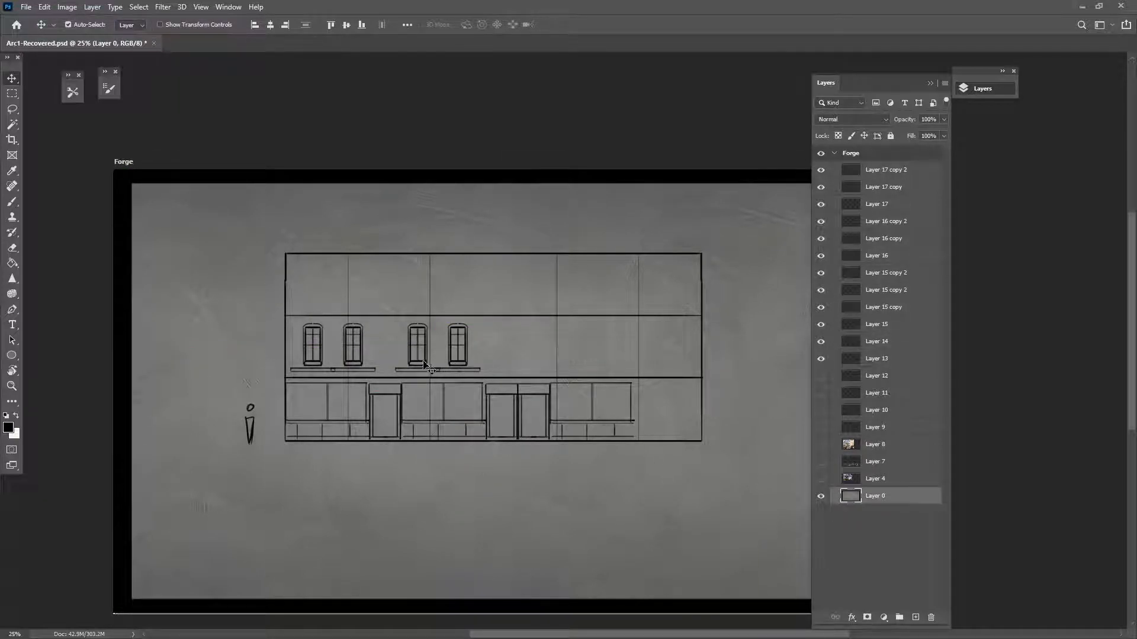
shift+click(423, 363)
alt+shift+drag(426, 364, 554, 367)
key(ctrl+z)
click(502, 374)
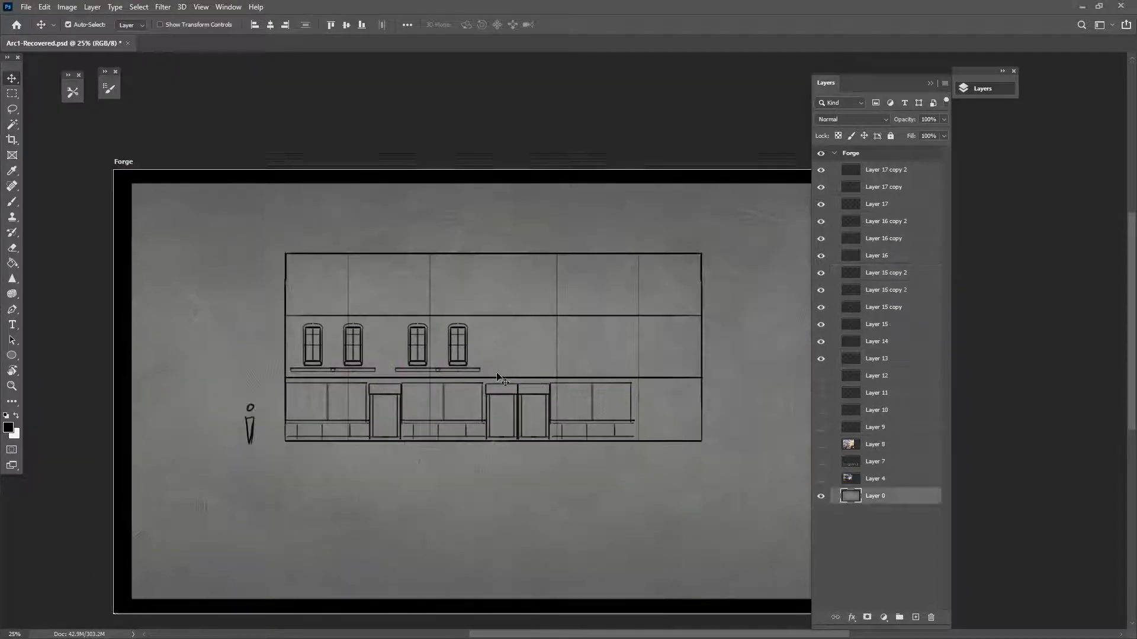
click(427, 364)
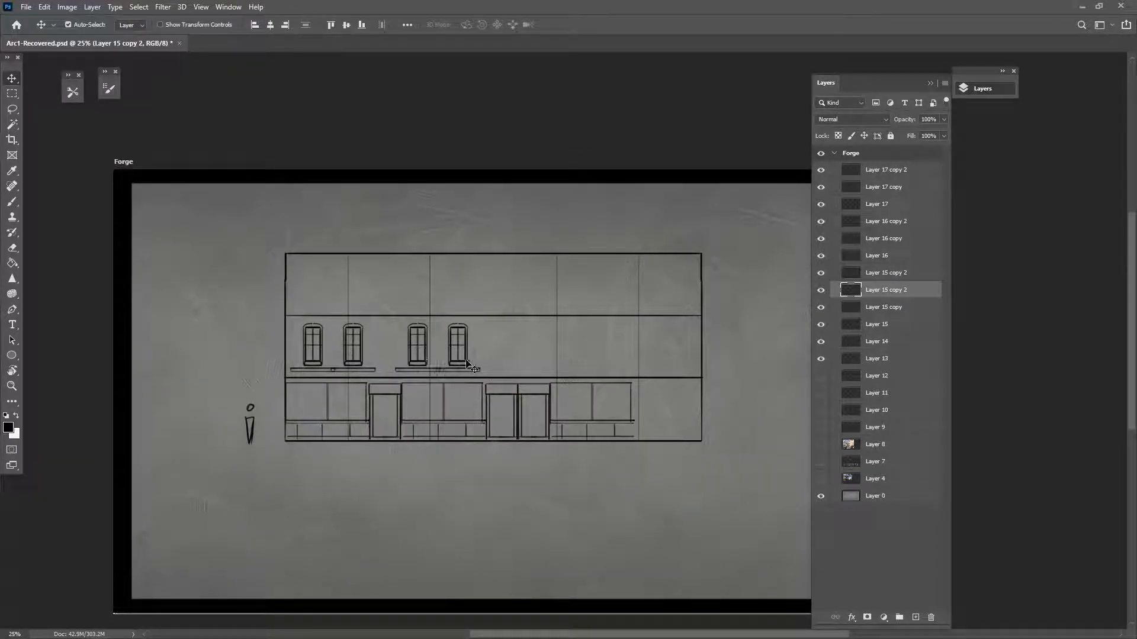
shift+click(468, 367)
alt+shift+drag(467, 367, 621, 370)
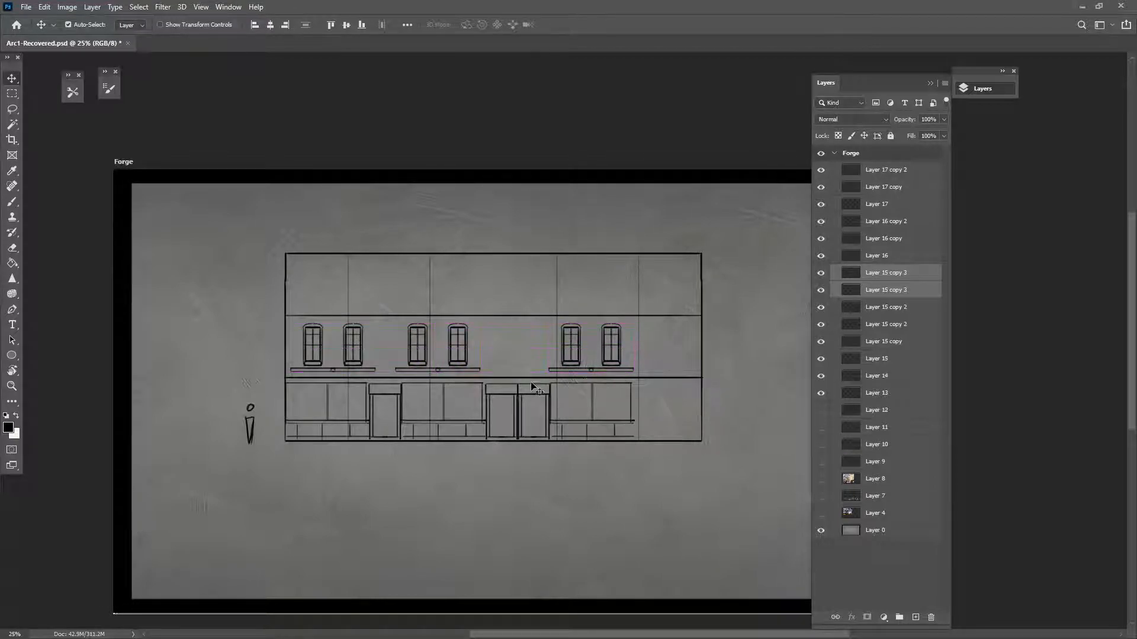
Copy the whole row of upper windows up one floor and select the storefront layer
shift+click(468, 367)
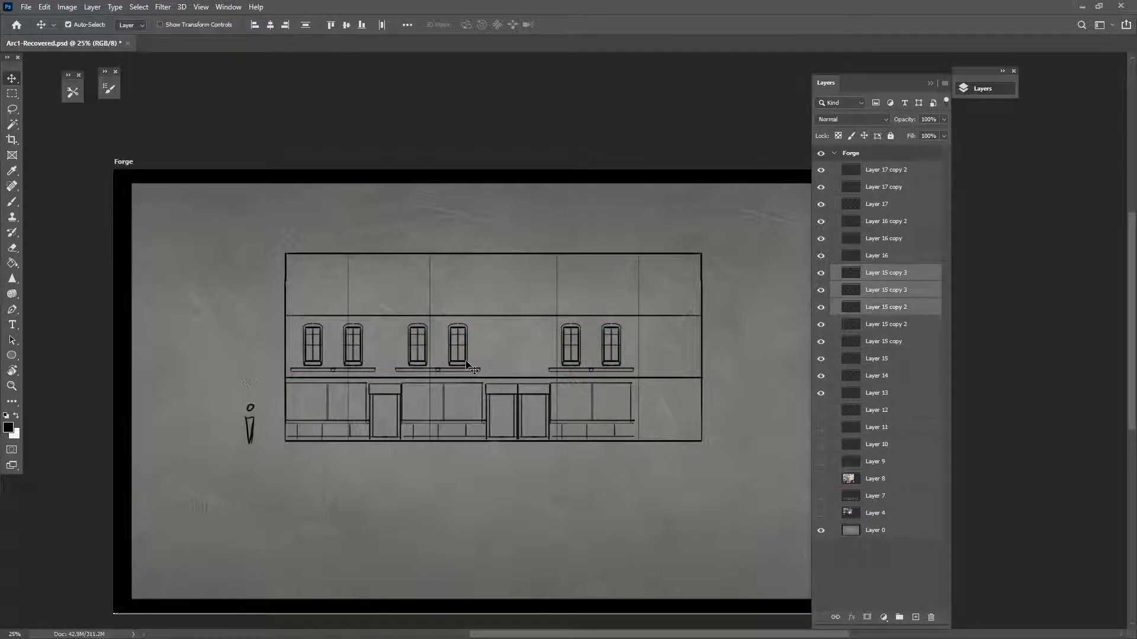
shift+click(416, 364)
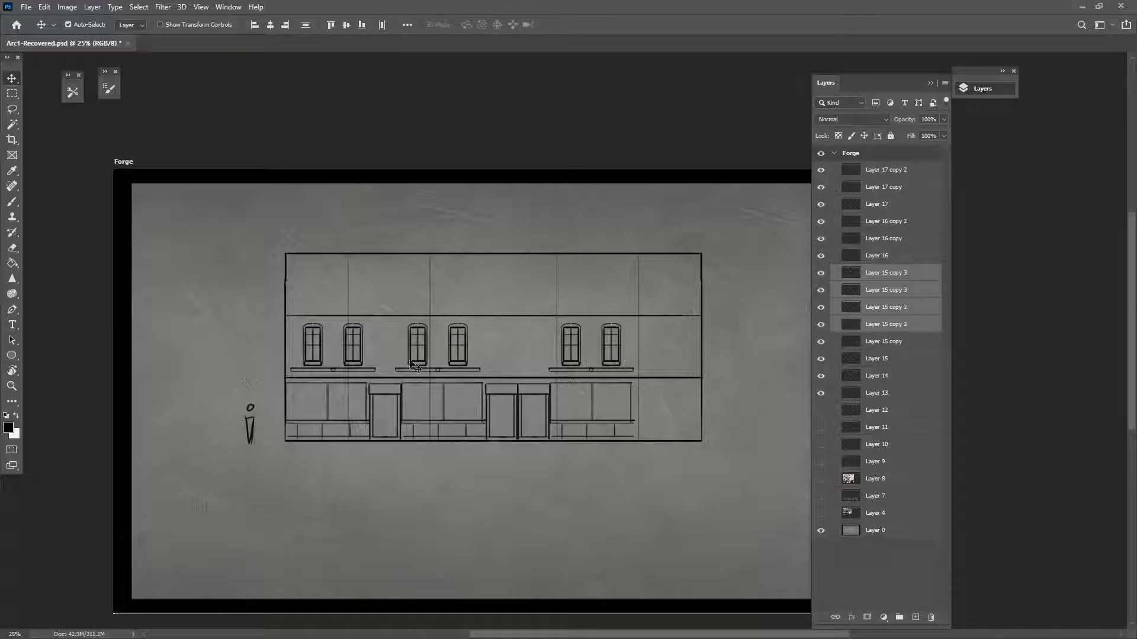
shift+click(359, 363)
shift+click(326, 367)
alt+shift+drag(326, 367, 324, 308)
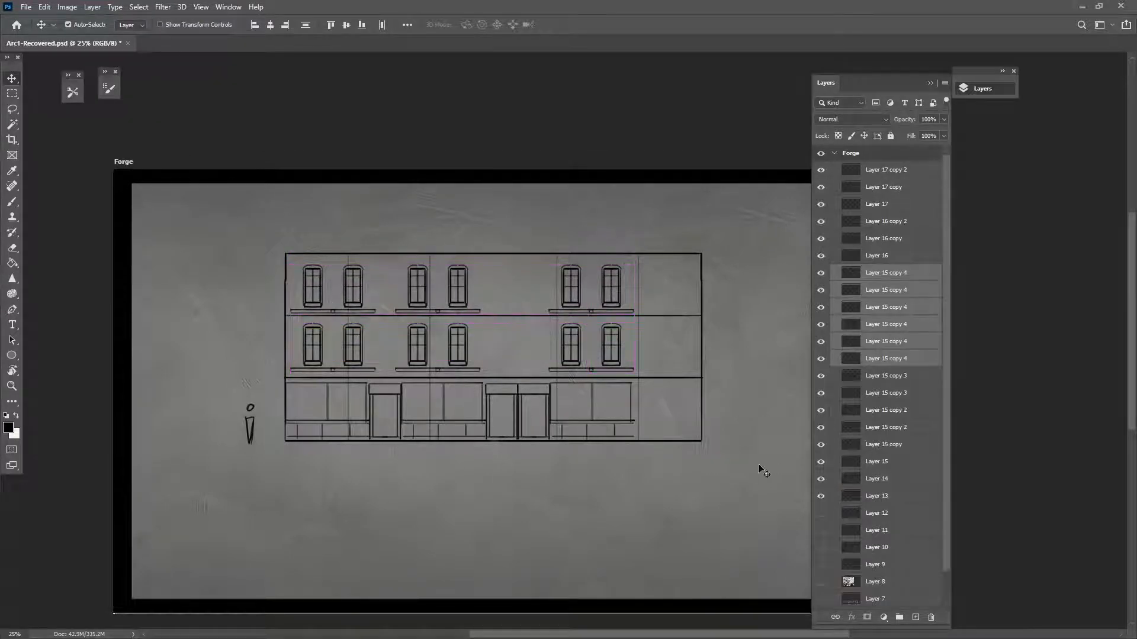
click(555, 382)
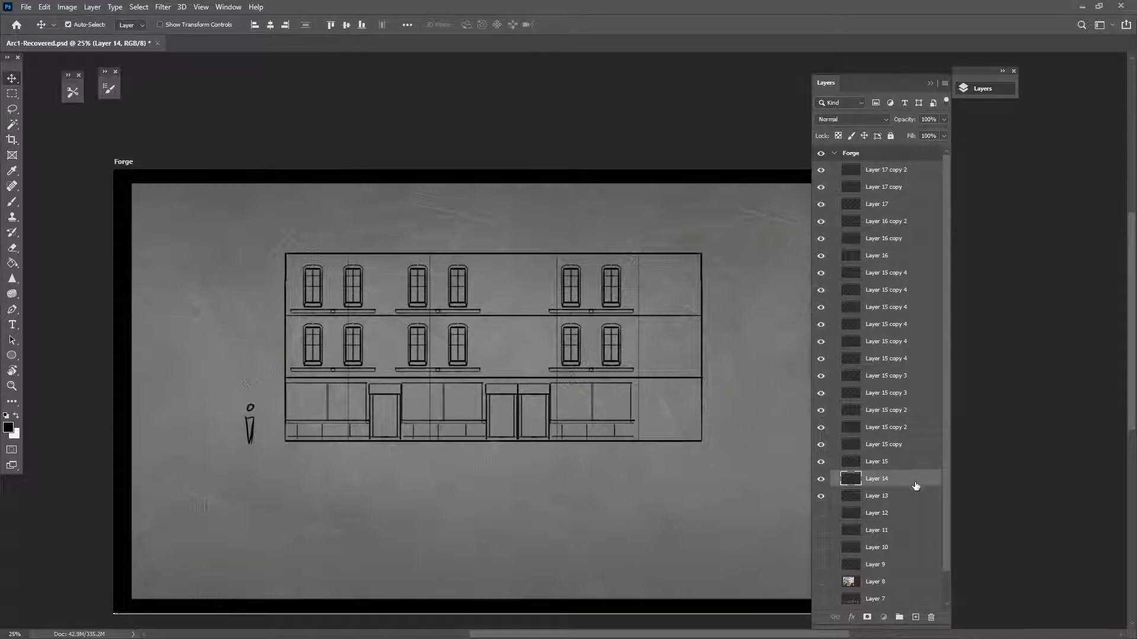
Merge the facade sketch layers from Layer 17 copy 2 through Layer 14 into one layer
shift+click(905, 177)
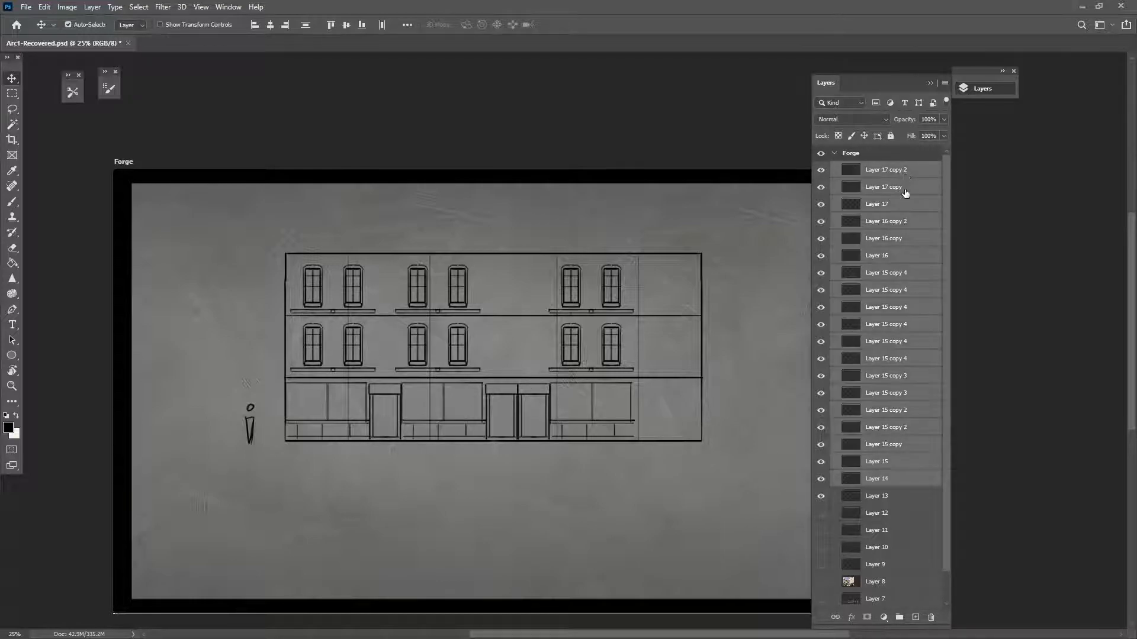
key(ctrl+e)
click(820, 170)
click(821, 170)
Hide the standing figure, show the box sketch and perspective guides, and shift the facade left
click(821, 187)
click(820, 204)
click(821, 205)
click(821, 204)
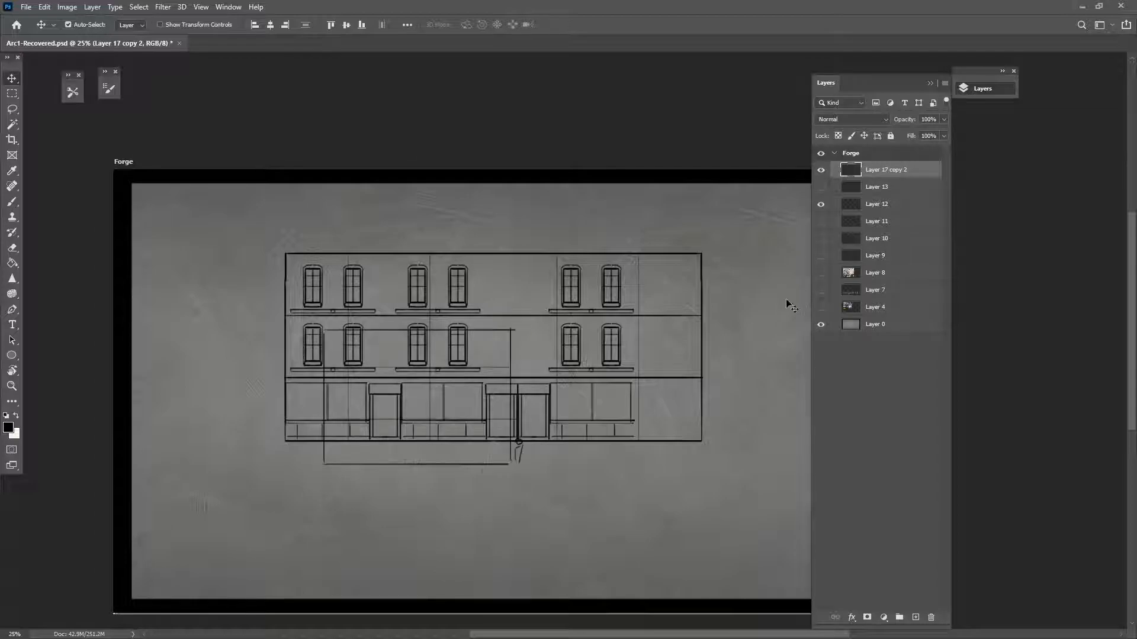
click(821, 239)
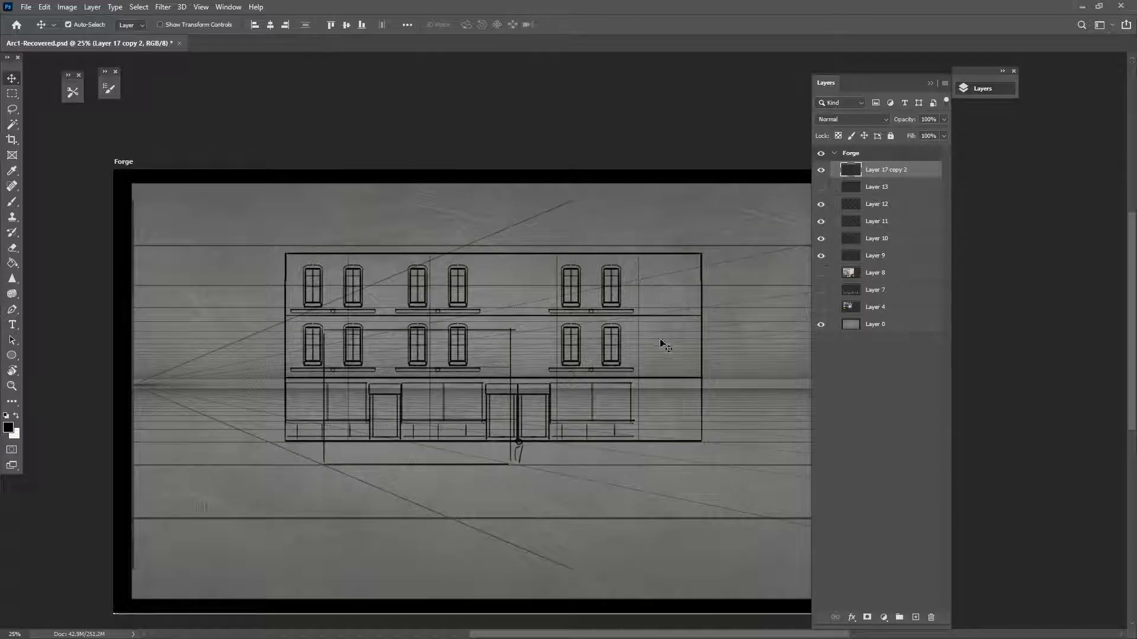
click(703, 332)
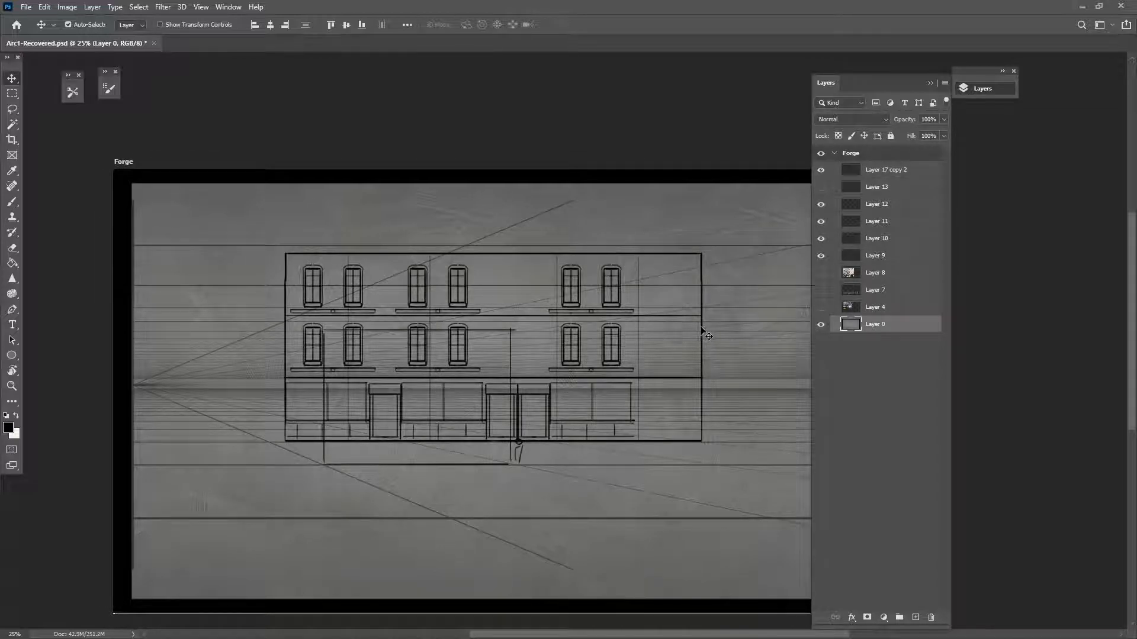
mouse_move(685, 324)
mouse_down()
mouse_move(472, 317)
mouse_move(570, 314)
mouse_up()
Distort the facade, squeezing its right edge left and sloping its top toward the vanishing point
click(44, 6)
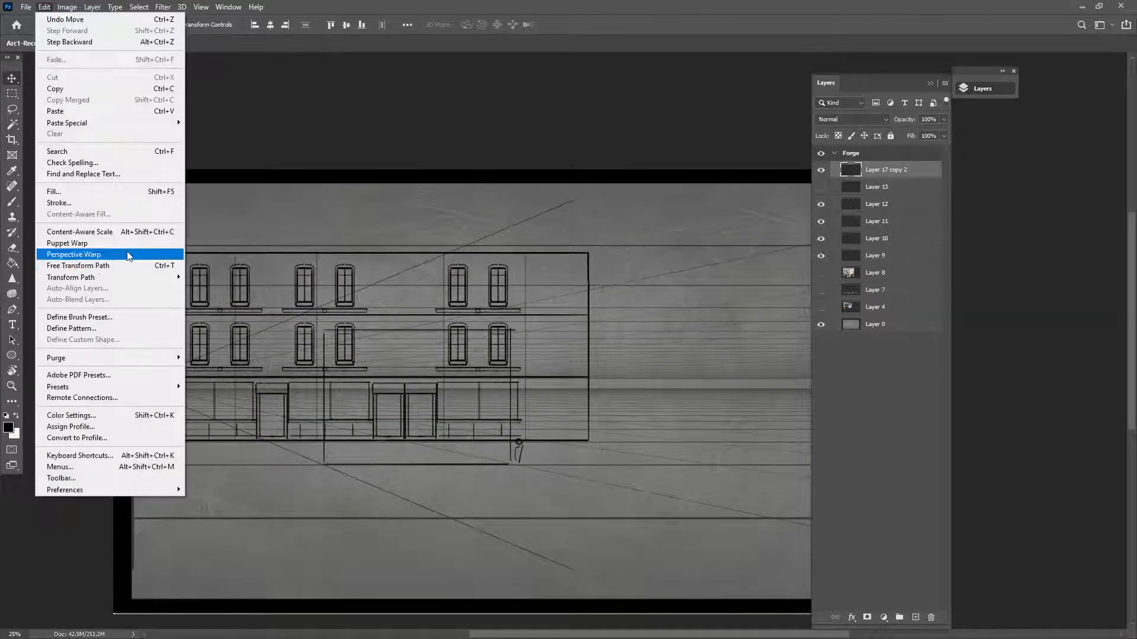
mouse_move(131, 277)
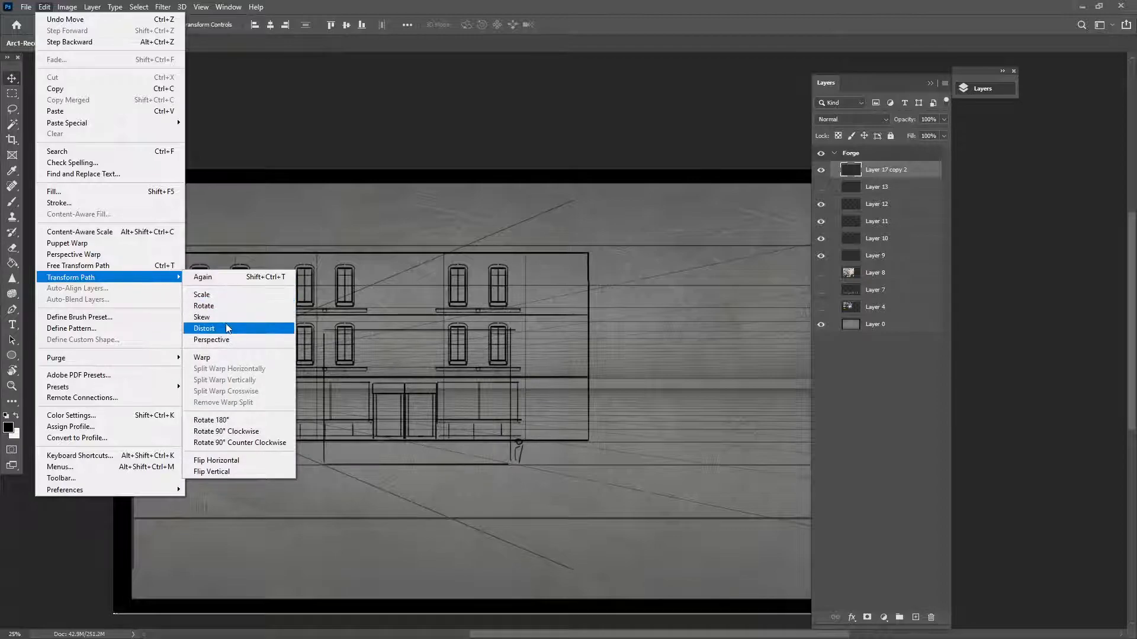
click(228, 329)
drag(588, 347, 321, 368)
drag(167, 354, 211, 323)
drag(205, 227, 210, 329)
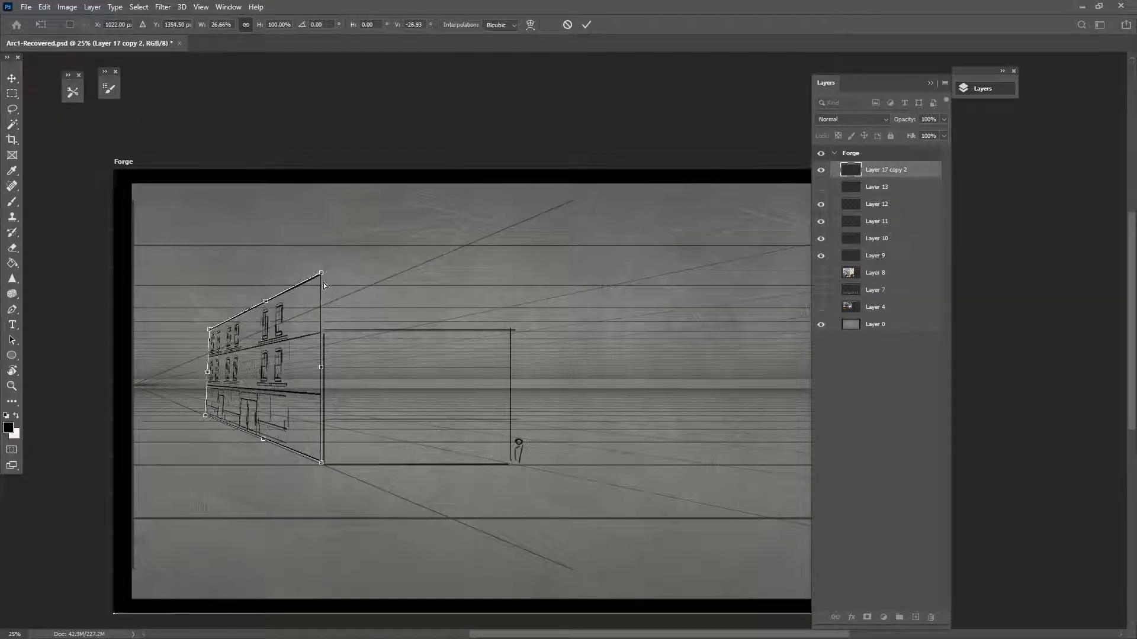
drag(320, 275, 322, 331)
drag(210, 330, 204, 349)
drag(325, 337, 328, 334)
Align the distorted facade's corners with the perspective guide lines and apply the distortion
drag(327, 402, 363, 414)
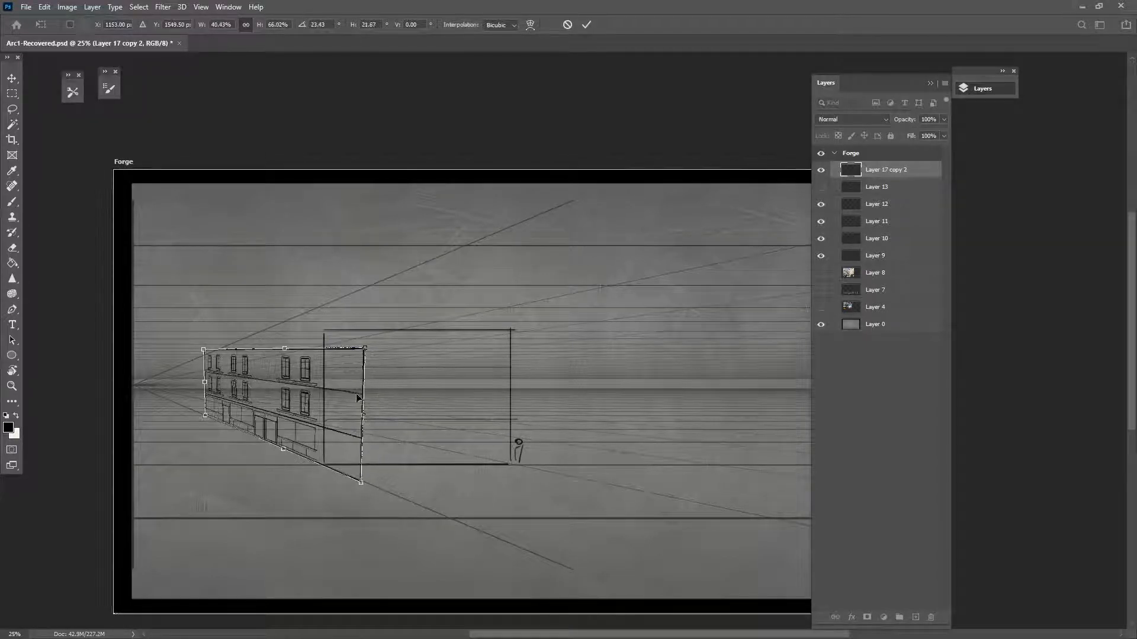
drag(365, 349, 363, 328)
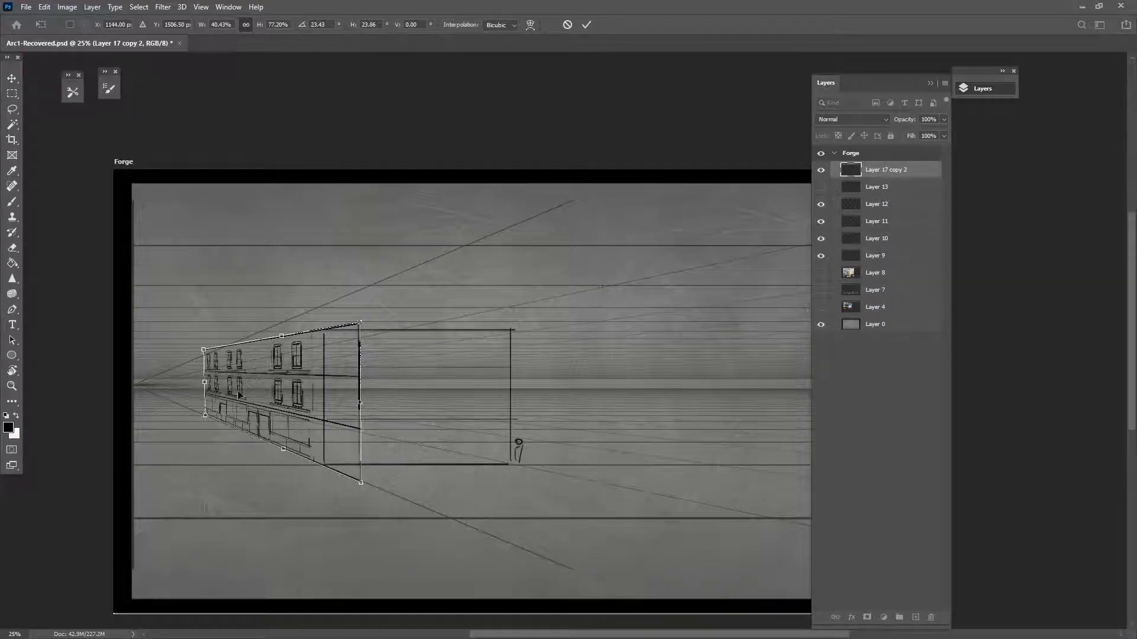
drag(205, 351, 204, 367)
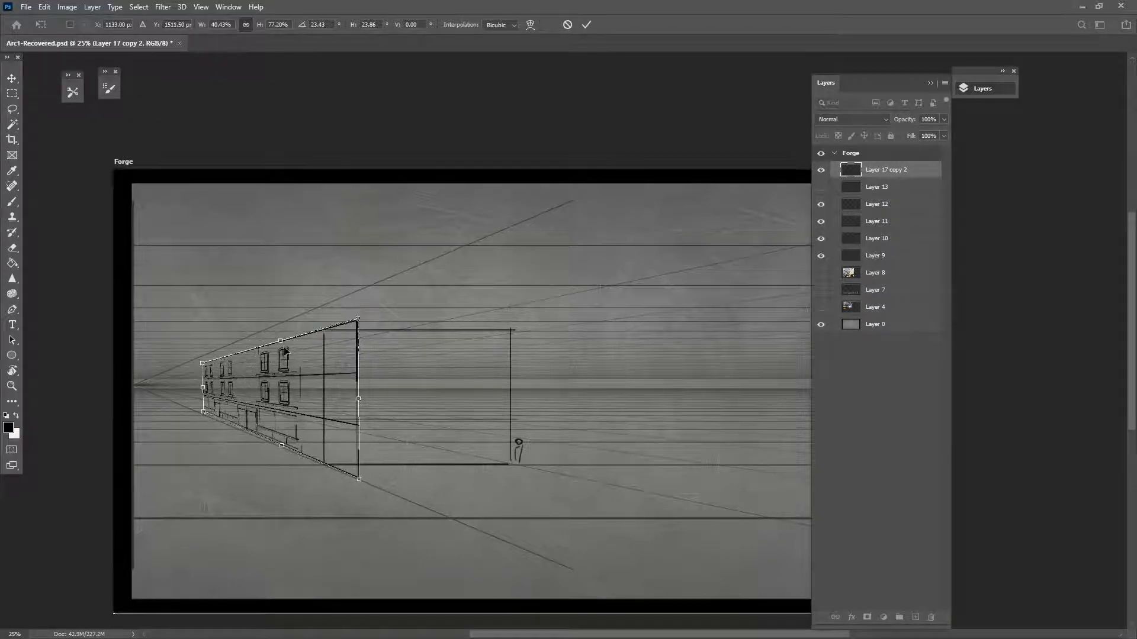
drag(282, 345, 280, 313)
drag(210, 347, 210, 352)
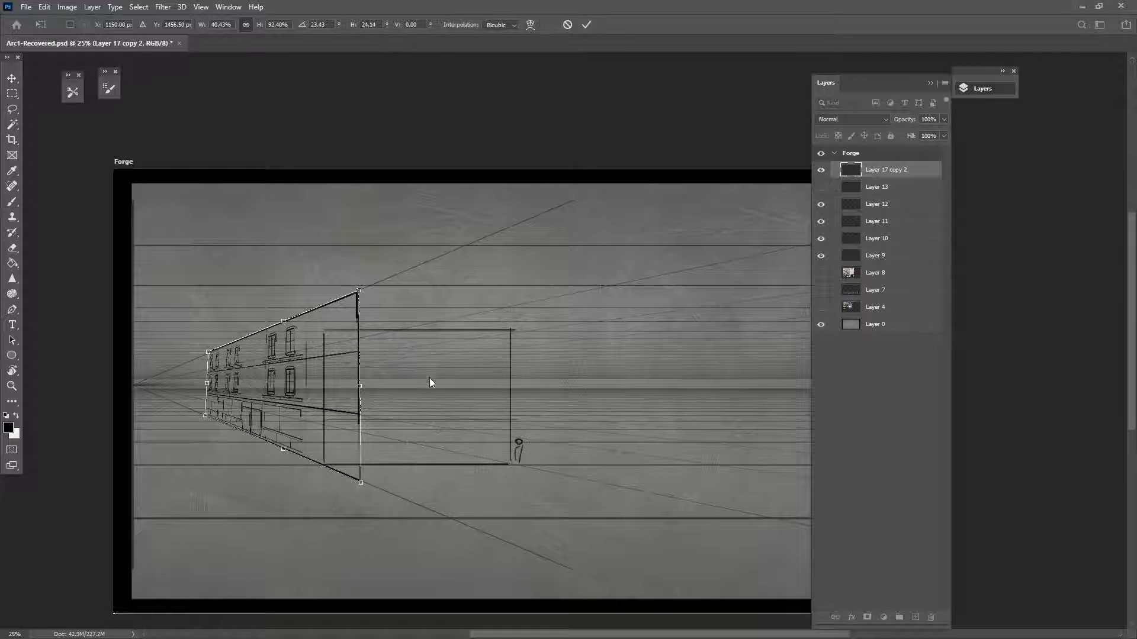
key(Return)
Erase the leftover vertical line and diagonal ends at the facade's right edge
key(e)
drag(351, 312, 360, 421)
drag(337, 296, 335, 378)
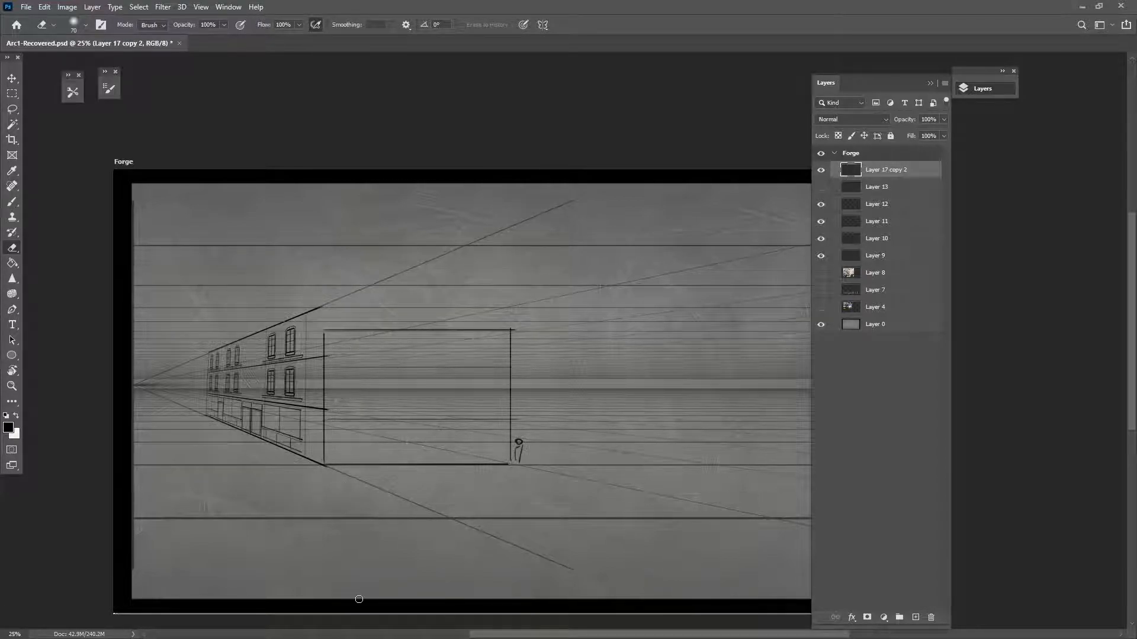
Zoom to 50%, pan to the facade and box, and erase stray segments along the shopfront's lower lines
key(ctrl+plus)
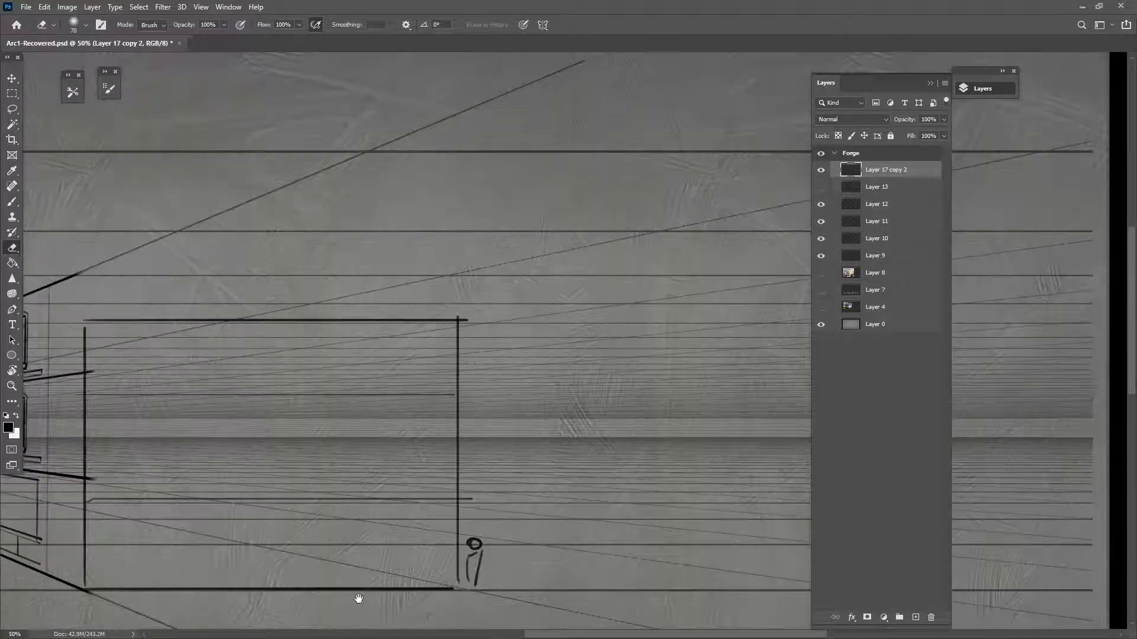
drag(285, 420, 627, 363)
drag(532, 477, 447, 459)
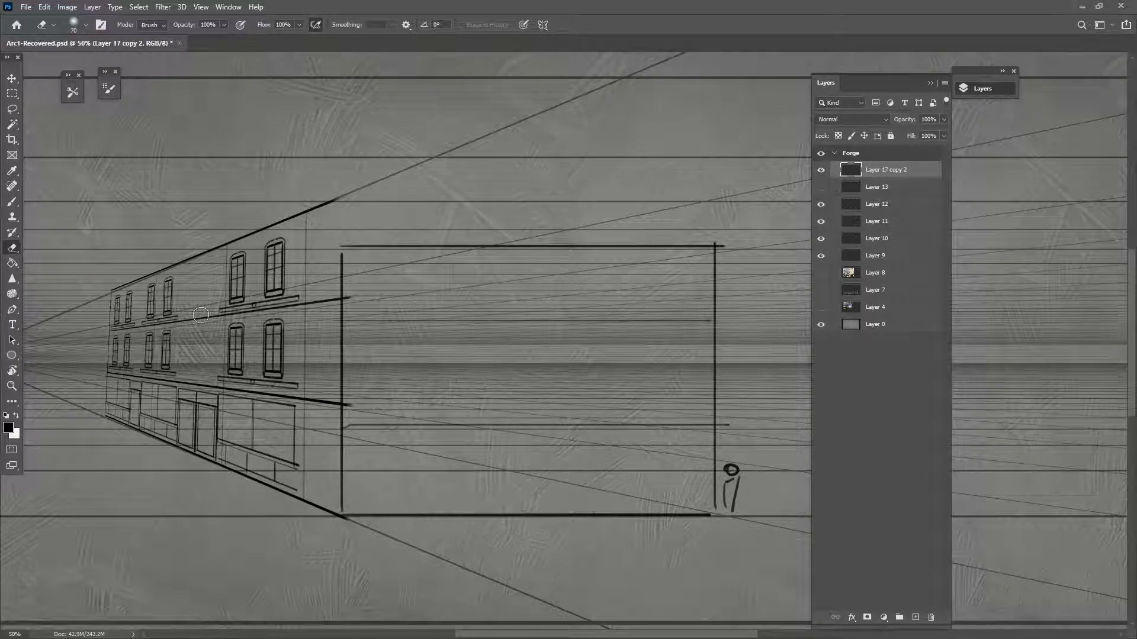
drag(307, 491, 265, 473)
On a new layer, brush the first thumbnail rectangle with a horizontal line inside it
key(b)
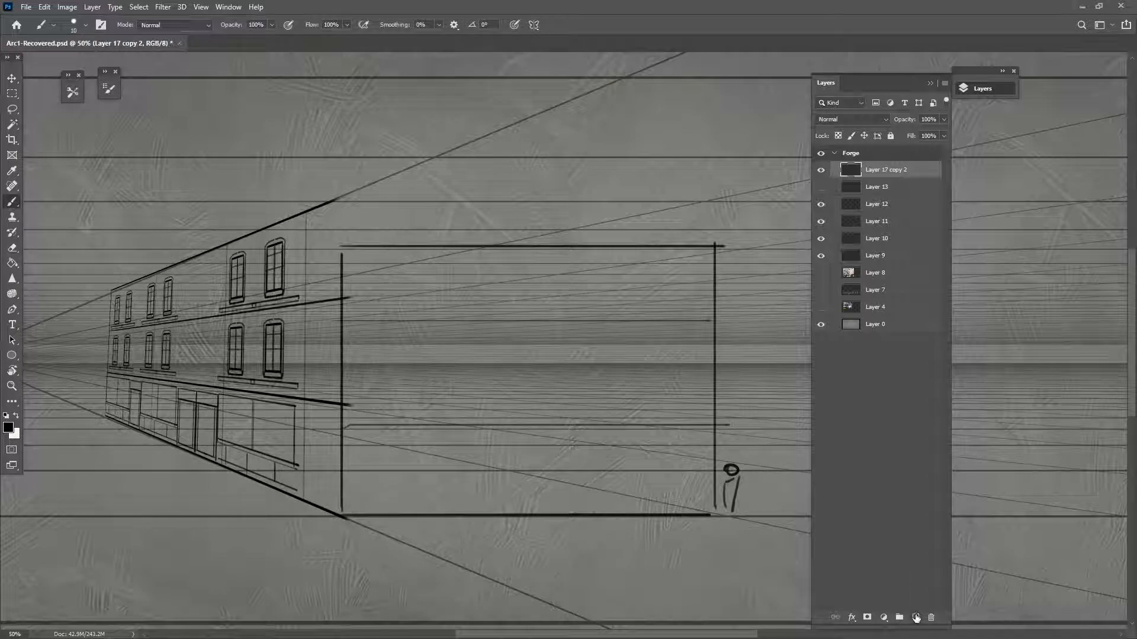
click(916, 617)
shift+drag(243, 125, 244, 190)
key(ctrl+z)
mouse_move(239, 106)
shift+mouse_down()
mouse_move(239, 184)
mouse_move(427, 119)
mouse_move(412, 178)
shift+mouse_up()
shift+drag(237, 184, 416, 183)
drag(242, 155, 337, 157)
Sketch a second thumbnail box to the right and a taller third box beside it
mouse_move(457, 116)
shift+mouse_down()
mouse_move(457, 188)
mouse_move(516, 119)
mouse_move(545, 120)
shift+mouse_up()
shift+drag(538, 119, 537, 188)
shift+drag(459, 183, 546, 183)
shift+drag(415, 183, 463, 184)
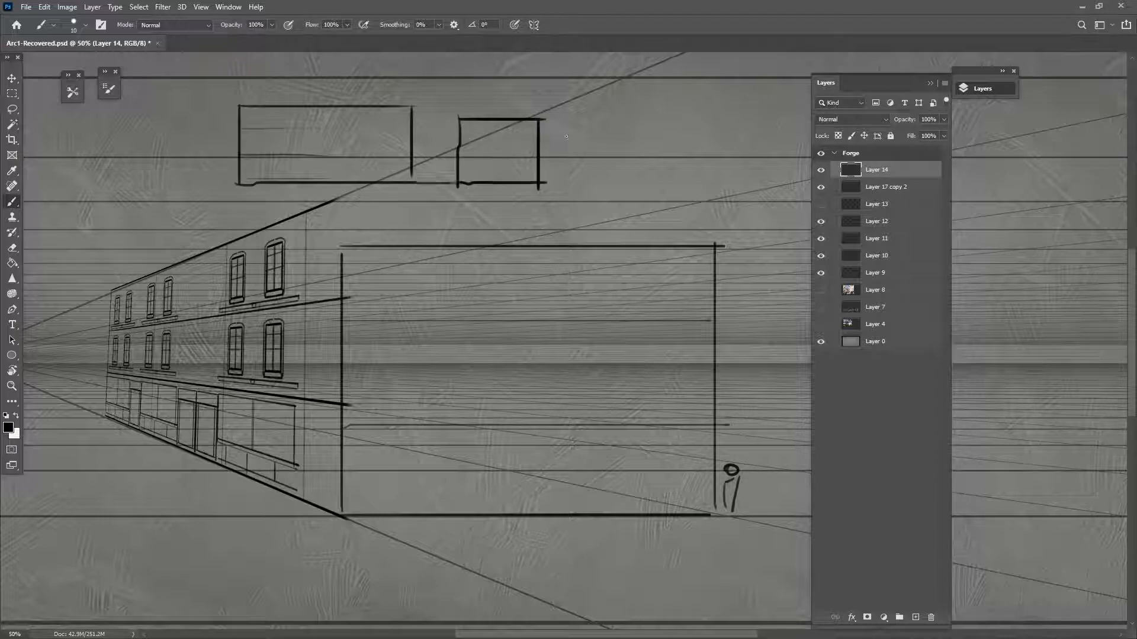
mouse_move(545, 118)
shift+mouse_down()
mouse_move(545, 183)
mouse_move(573, 116)
mouse_move(621, 83)
mouse_move(650, 83)
mouse_move(650, 216)
shift+mouse_up()
shift+drag(545, 180, 654, 182)
shift+drag(644, 86, 646, 186)
Draw a long base line under the thumbnails and a sloping roofline between the boxes
key(space)
drag(589, 272, 536, 366)
mouse_move(253, 252)
shift+mouse_down()
mouse_move(589, 283)
mouse_move(563, 294)
shift+mouse_up()
key(space)
shift+drag(457, 238, 499, 205)
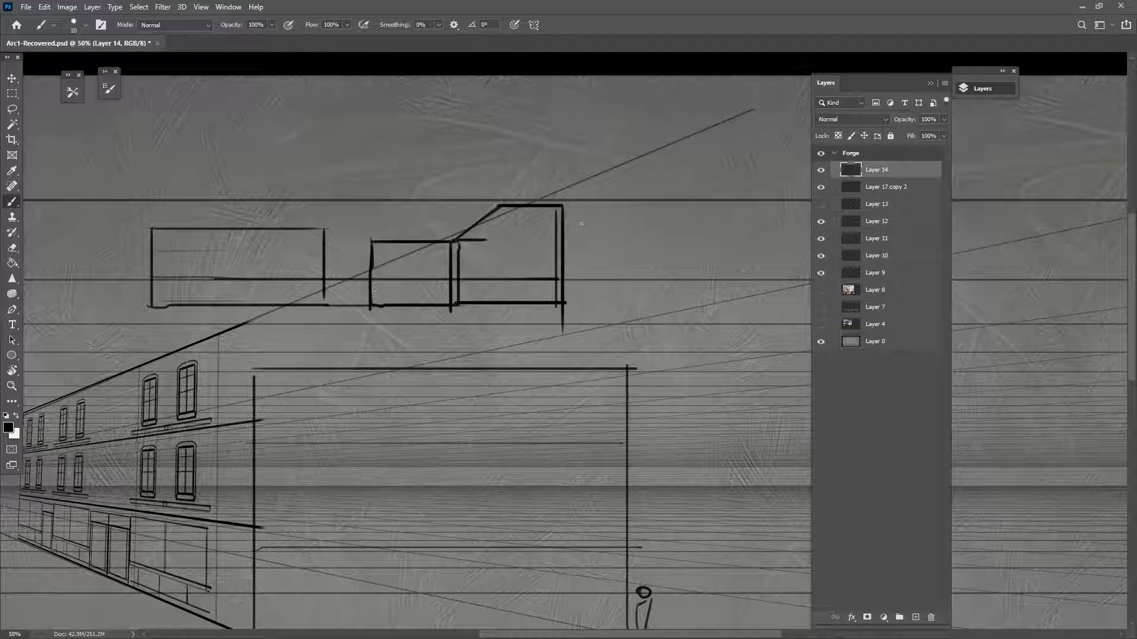
drag(545, 494, 642, 438)
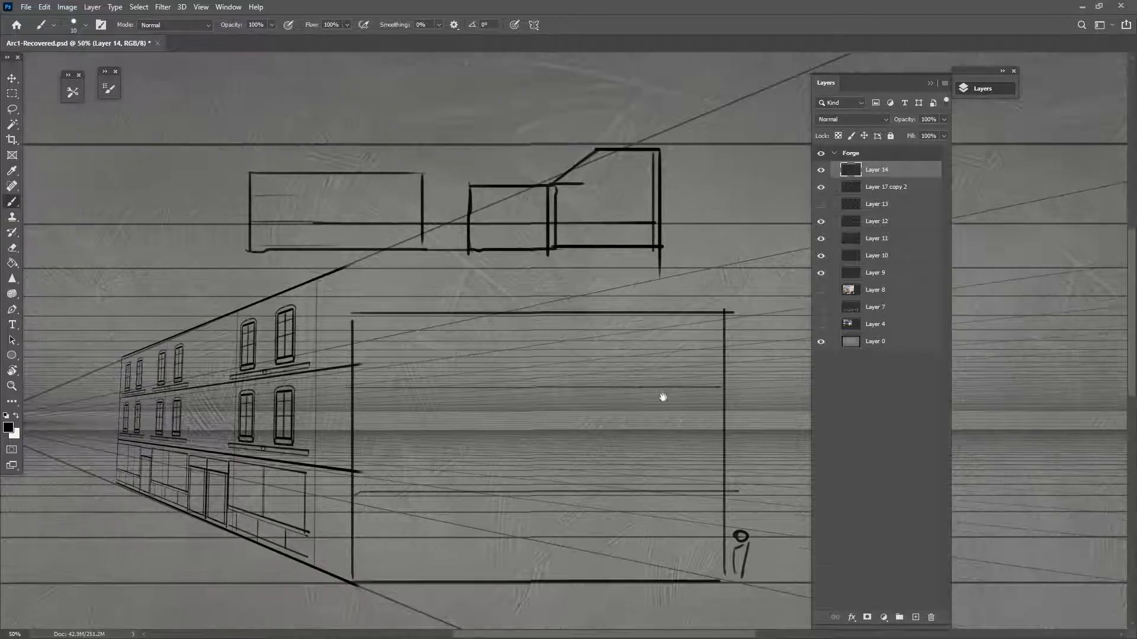
mouse_move(256, 248)
shift+mouse_down()
mouse_move(409, 284)
mouse_move(677, 305)
shift+mouse_up()
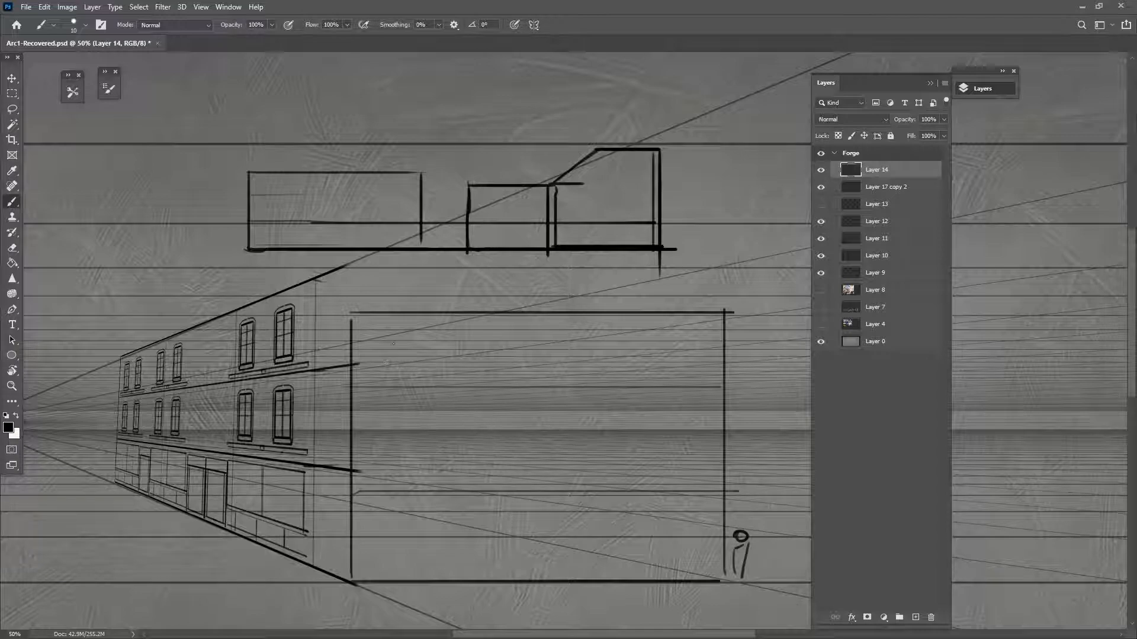
On a new layer, draw downward arrows above a thumbnail, the building and the large box
click(915, 617)
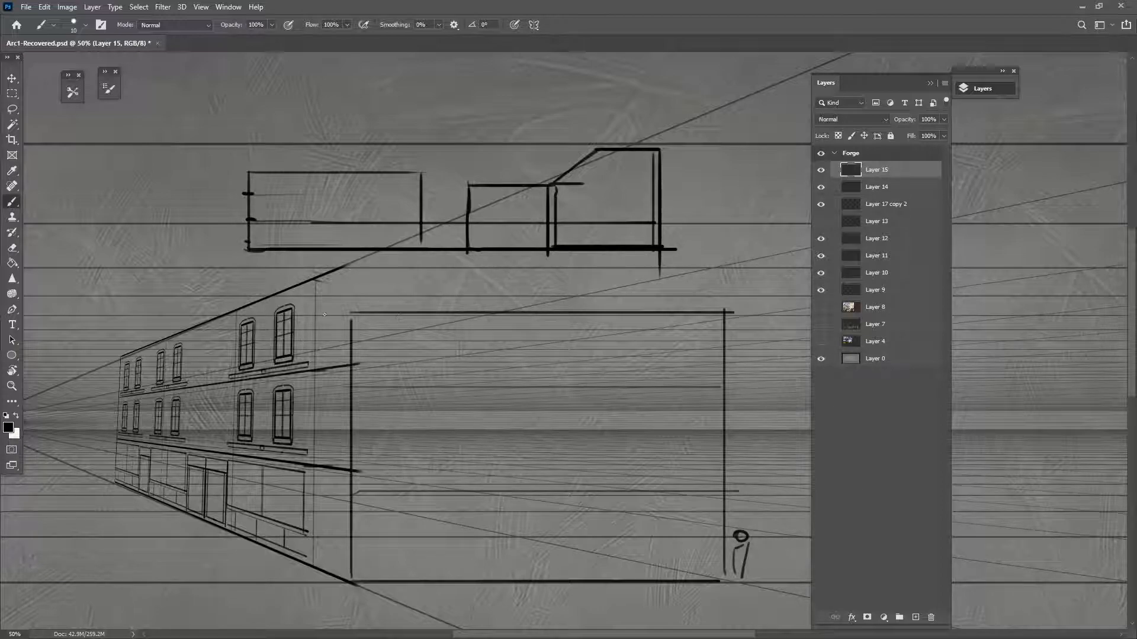
mouse_move(335, 159)
mouse_down()
mouse_move(342, 173)
mouse_move(353, 162)
mouse_move(342, 172)
mouse_up()
drag(212, 296, 214, 319)
drag(214, 319, 225, 307)
drag(466, 294, 468, 312)
drag(462, 305, 470, 314)
drag(470, 314, 478, 305)
Sketch a new thumbnail box on the left, divided into floors by horizontal lines
mouse_move(241, 172)
mouse_down()
mouse_move(241, 247)
mouse_move(131, 252)
mouse_up()
drag(131, 157, 131, 253)
drag(132, 172, 241, 172)
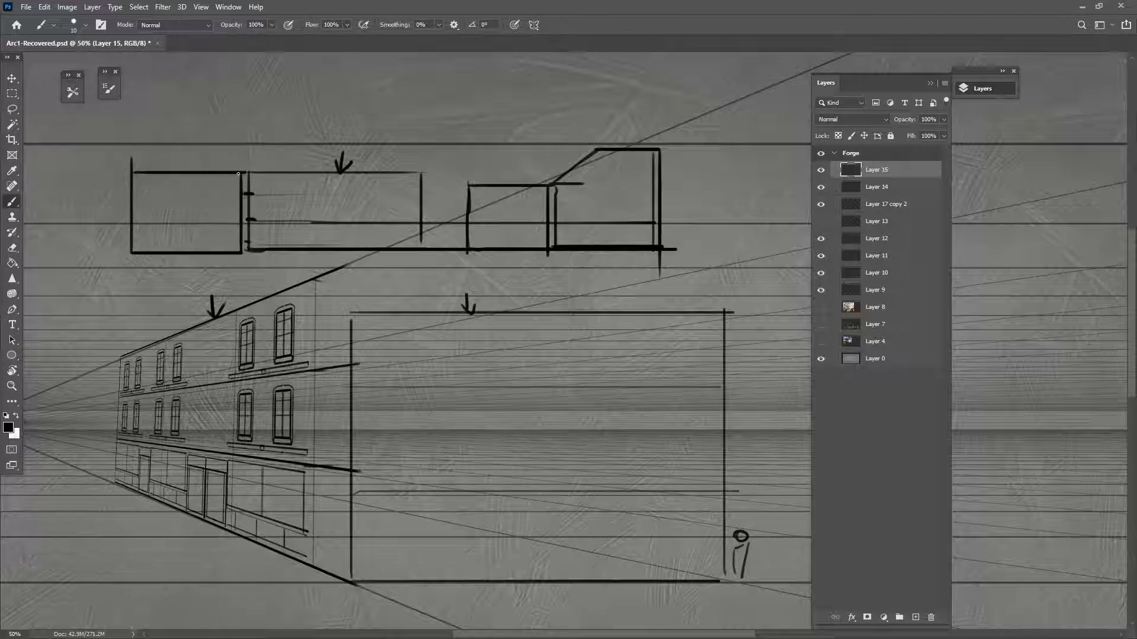
drag(132, 196, 240, 196)
drag(131, 224, 240, 223)
Sketch a door and a large window outline inside the new left box, undoing the rejected marks
mouse_move(143, 187)
mouse_down()
mouse_move(144, 177)
mouse_move(217, 195)
mouse_up()
drag(157, 226, 156, 250)
mouse_move(170, 226)
mouse_down()
mouse_move(168, 249)
mouse_move(217, 251)
mouse_up()
drag(225, 227, 225, 257)
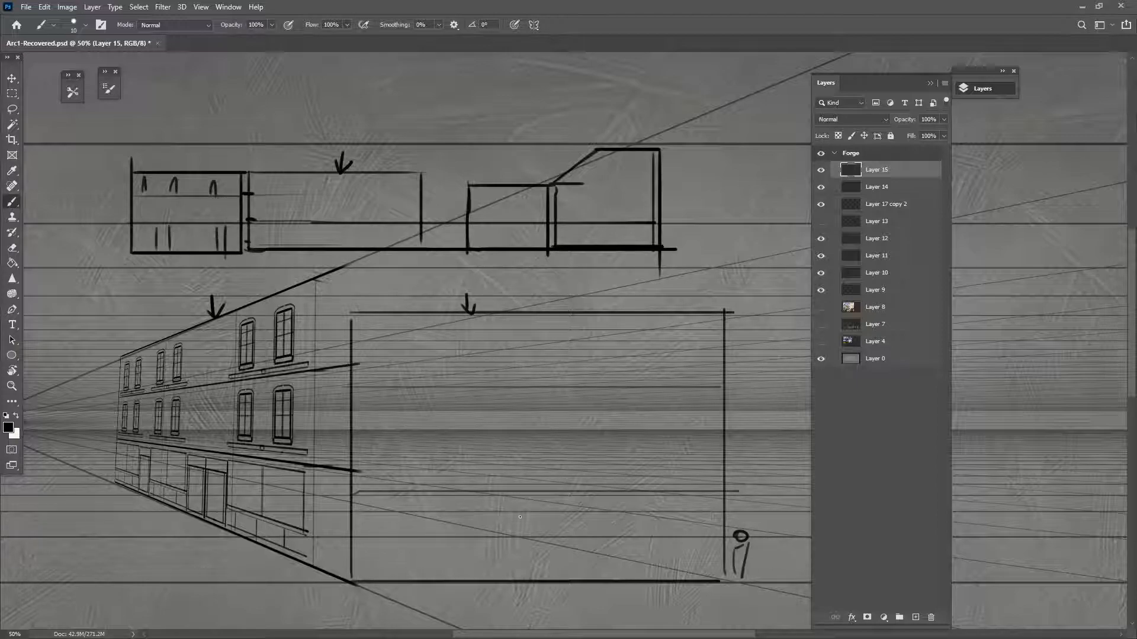
key(ctrl+alt+z)
key(ctrl+alt+z)
key(ctrl+alt+z)
key(ctrl+alt+z)
key(ctrl+alt+z)
key(ctrl+alt+z)
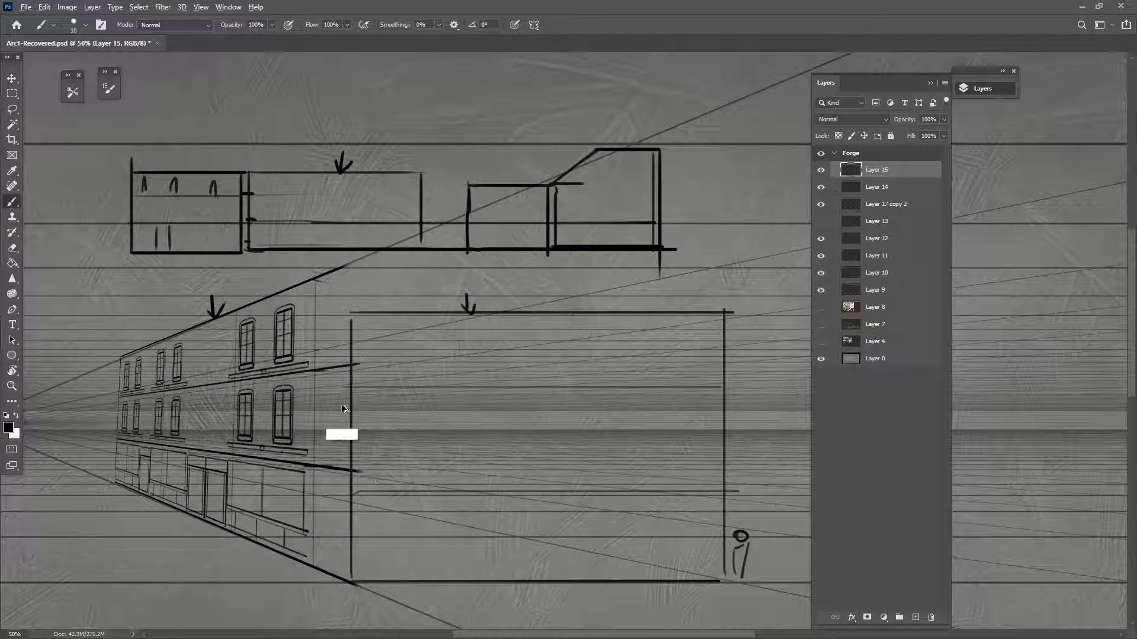
key(ctrl+alt+z)
mouse_move(211, 252)
mouse_down()
mouse_move(212, 229)
mouse_move(220, 251)
mouse_up()
mouse_move(160, 184)
mouse_down()
mouse_move(159, 218)
mouse_move(212, 185)
mouse_up()
drag(208, 186, 213, 217)
drag(207, 185, 213, 214)
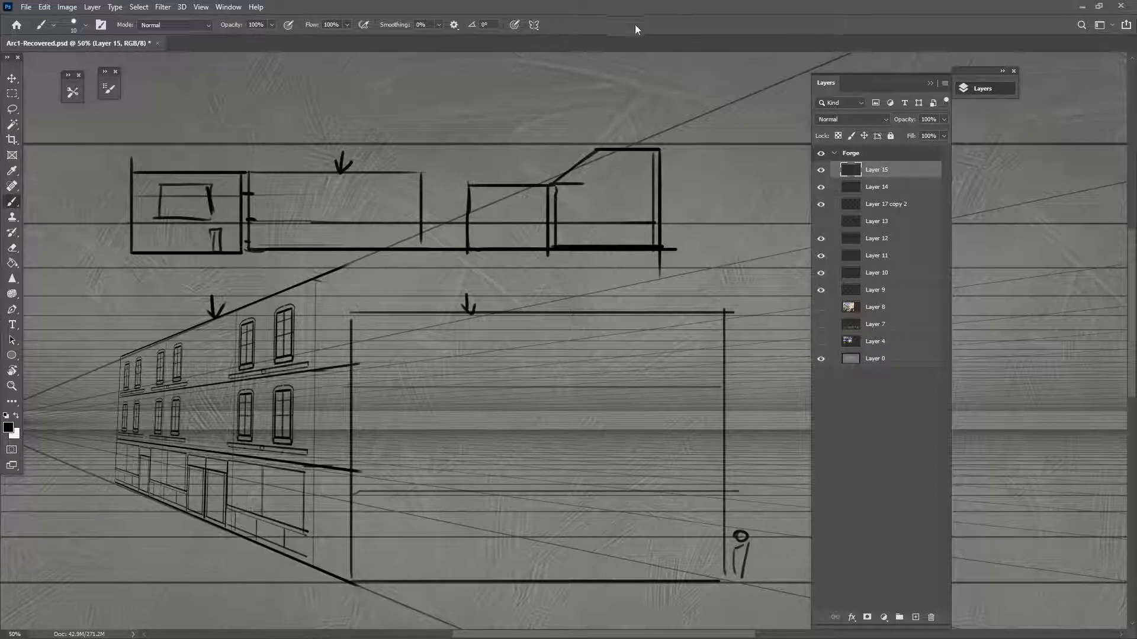
key(ctrl+minus)
key(ctrl+minus)
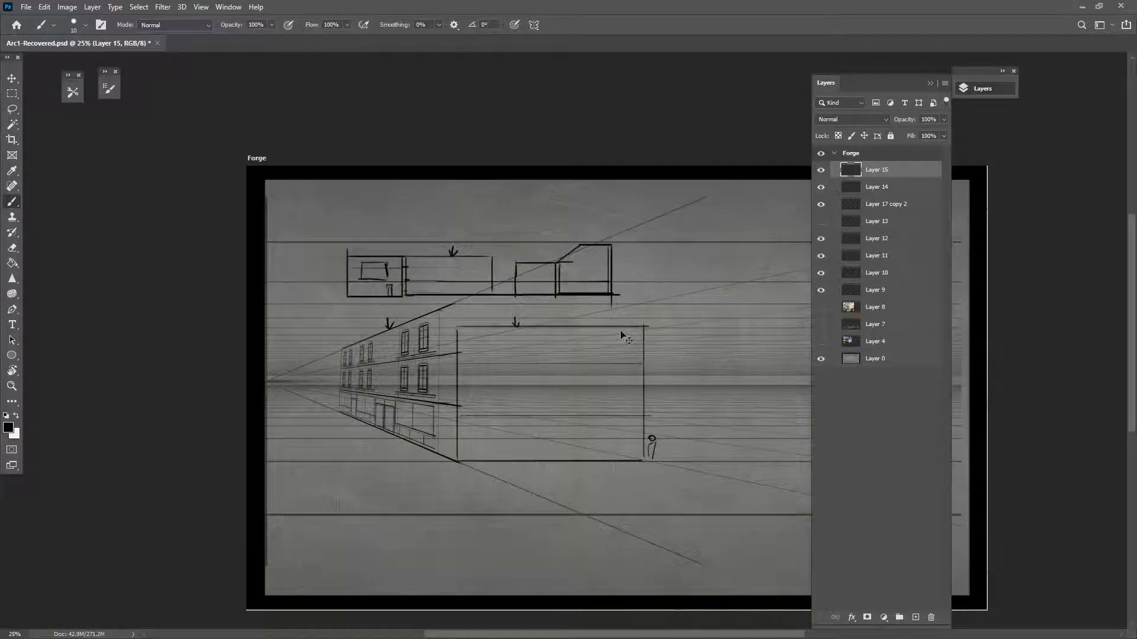
key(ctrl+plus)
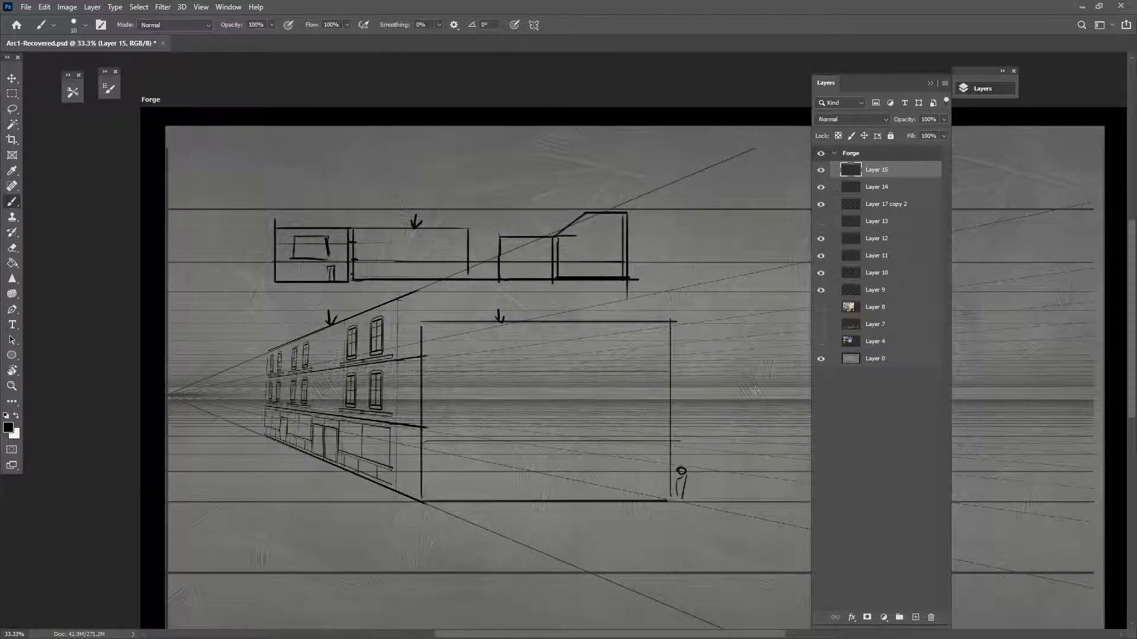
shift+click(875, 205)
key(v)
mouse_move(551, 321)
mouse_down()
mouse_move(627, 325)
mouse_move(550, 320)
mouse_up()
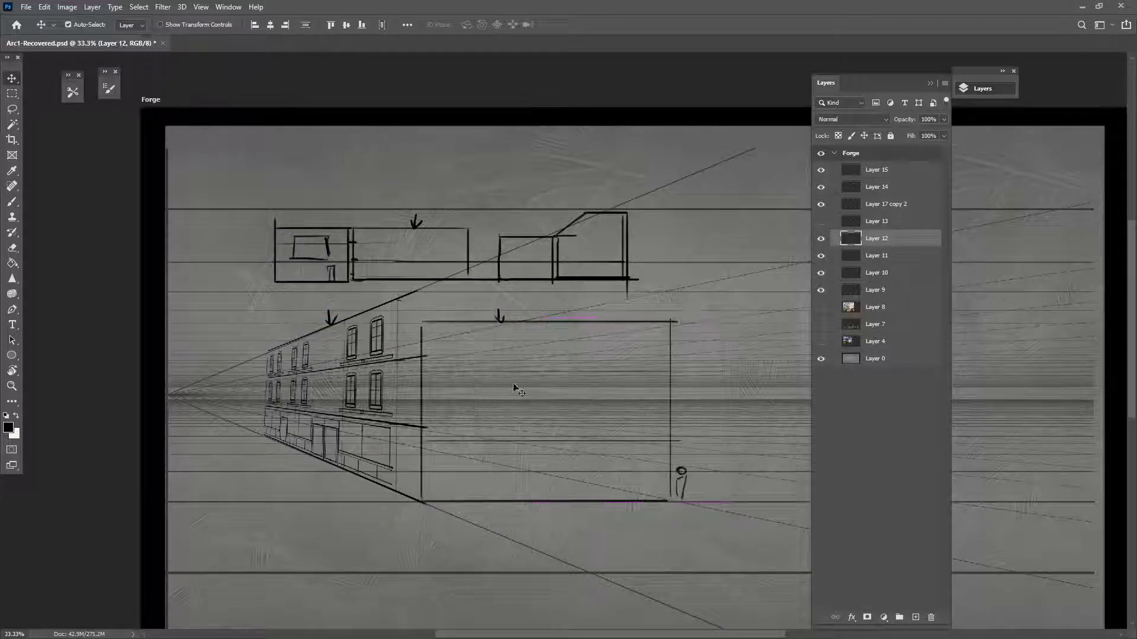